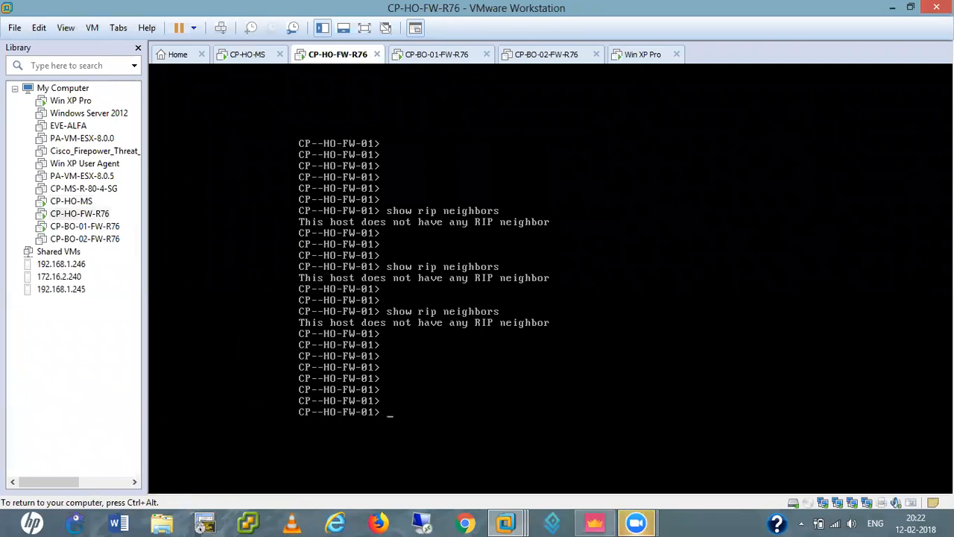
Add static route 10.4.4.0/24 via logical gateway vpnt10 with state on on CP-HO-FW-R76
text(set sta)
key(Tab)
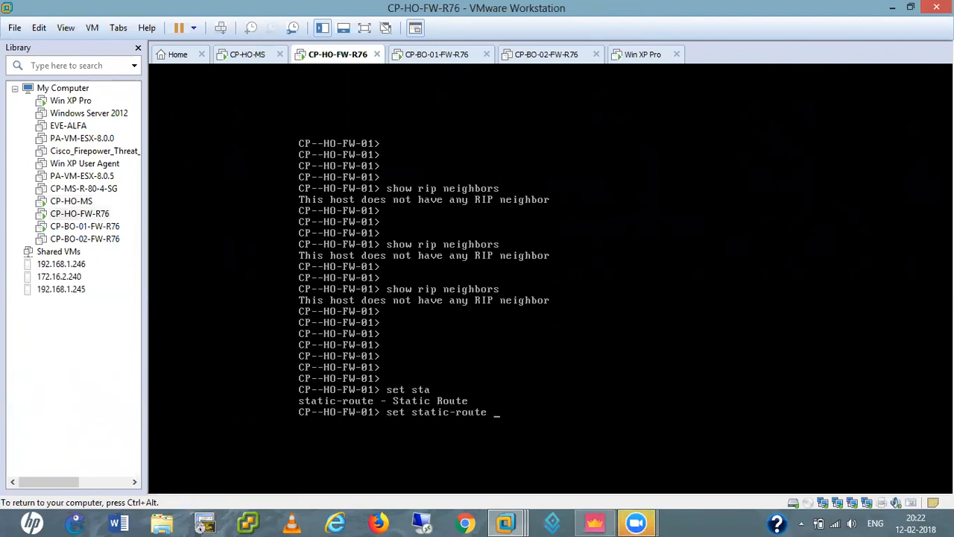
text(10.4.4.0/24)
text(ne)
key(Tab)
text(ga)
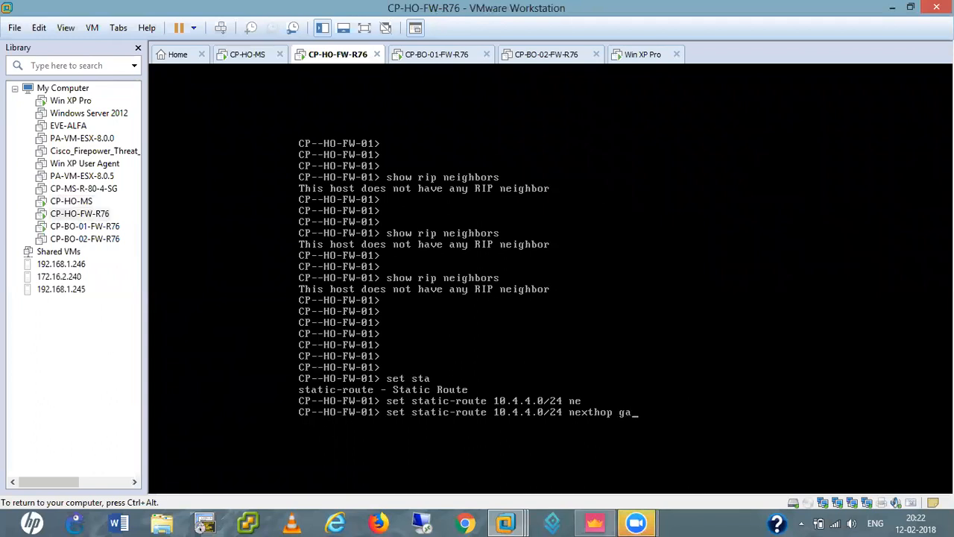
key(Tab)
key(Tab)
key(Tab)
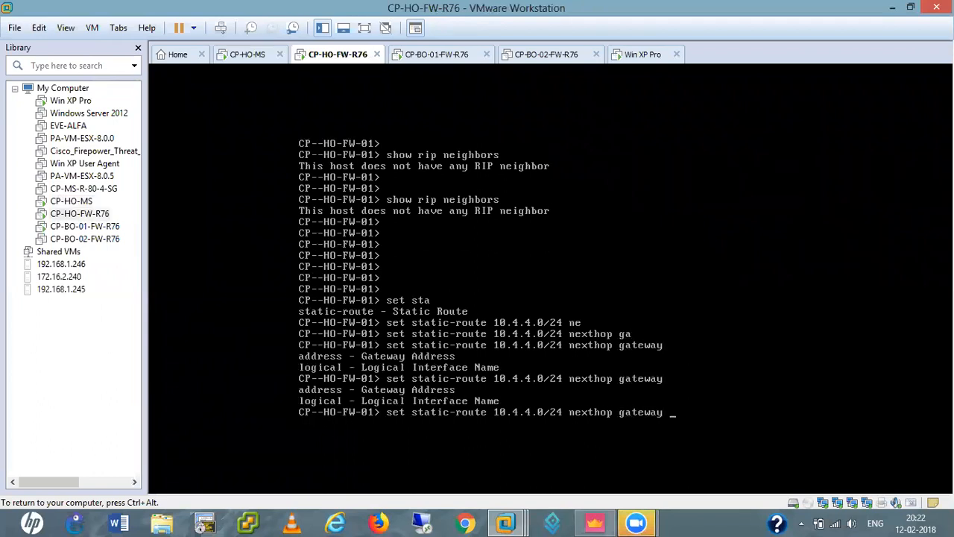
text(lo)
key(Tab)
text(vp)
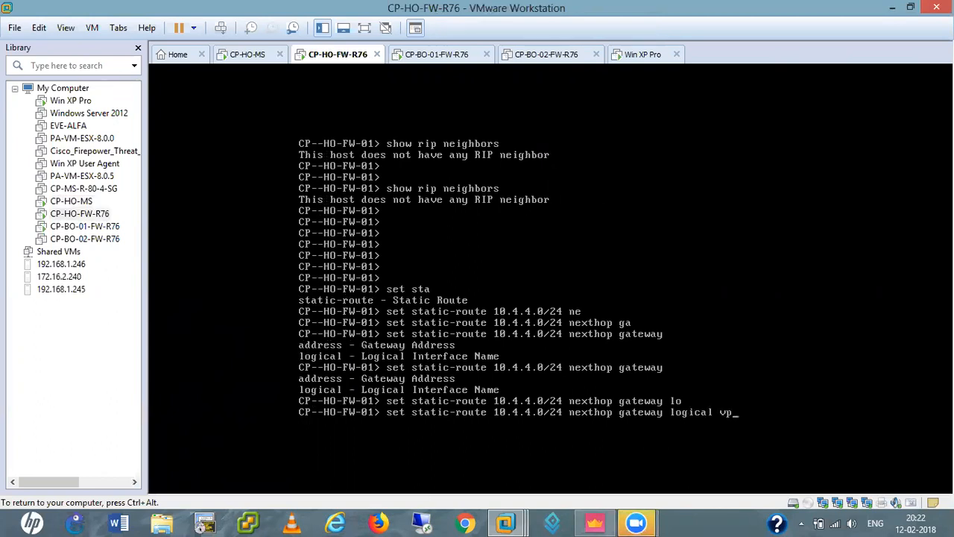
key(Tab)
text(10)
key(Tab)
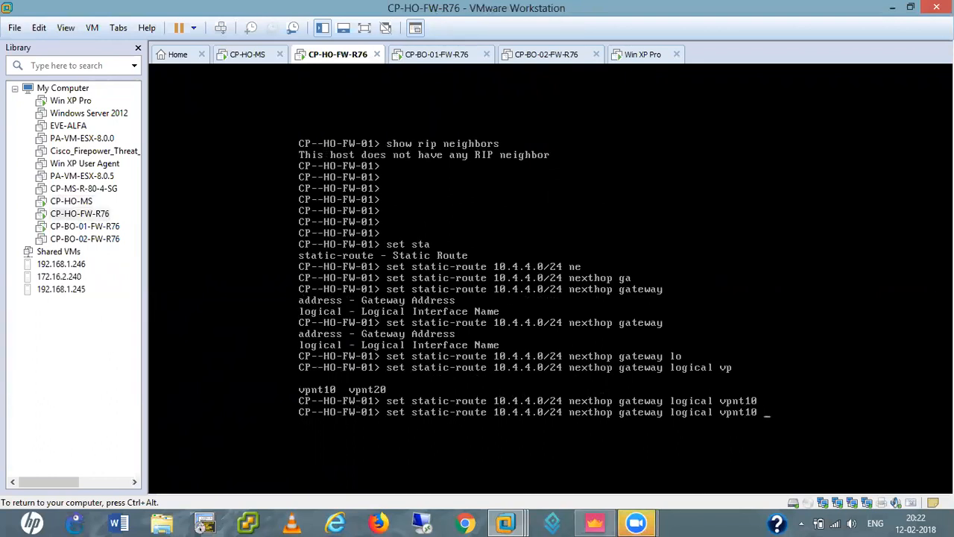
key(Tab)
text(oo)
key(Tab)
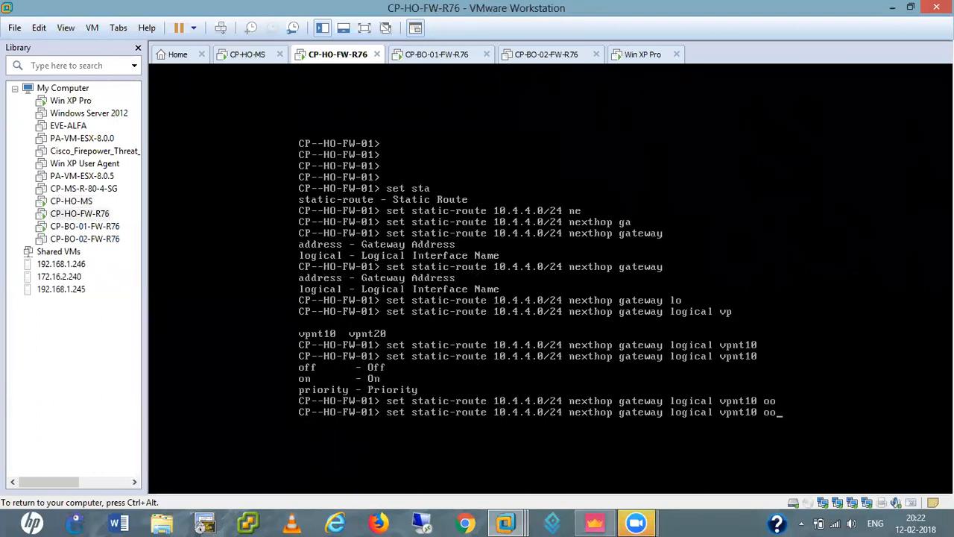
key(BackSpace)
text(n)
key(Tab)
key(Return)
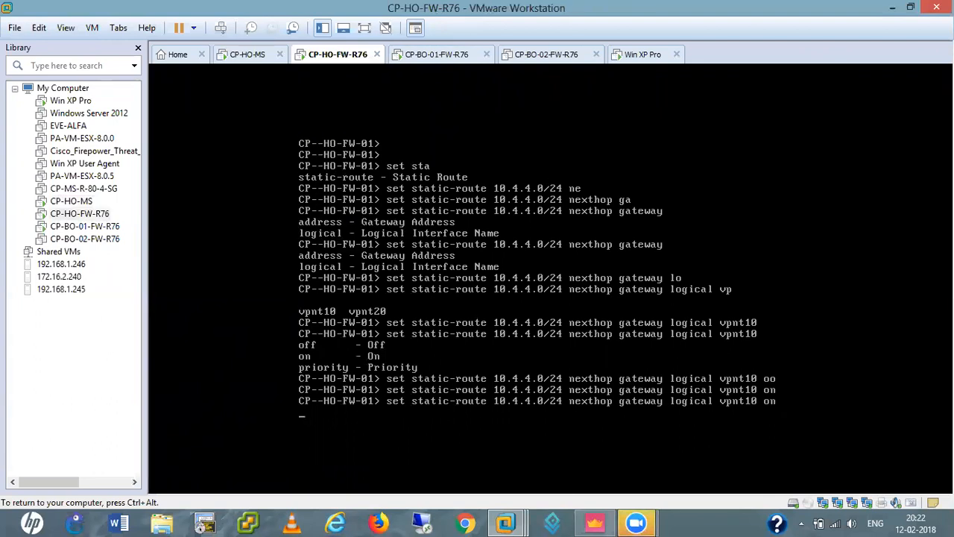
key(Return)
key(Return)
key(Return)
key(Return)
key(Return)
key(Return)
Save the firewall configuration with 'save config' and release input from the VM
text(save conf)
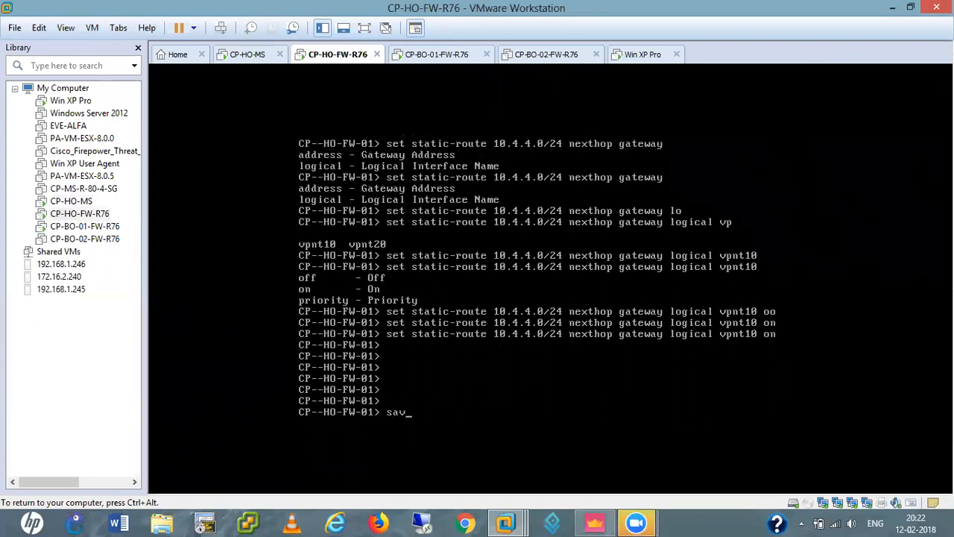
key(Tab)
text(confi)
key(Tab)
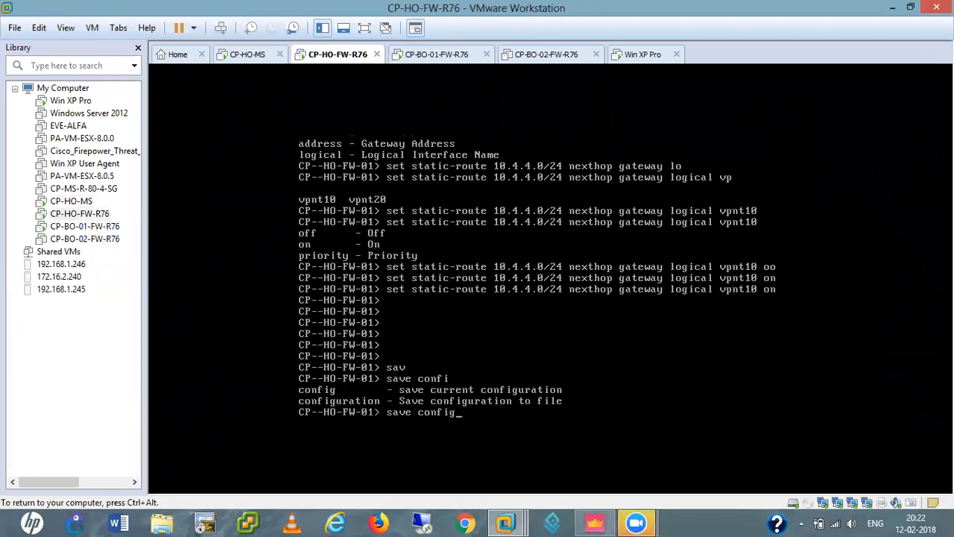
key(Return)
key(Return)
key(Return)
key(Return)
key(ctrl+alt)
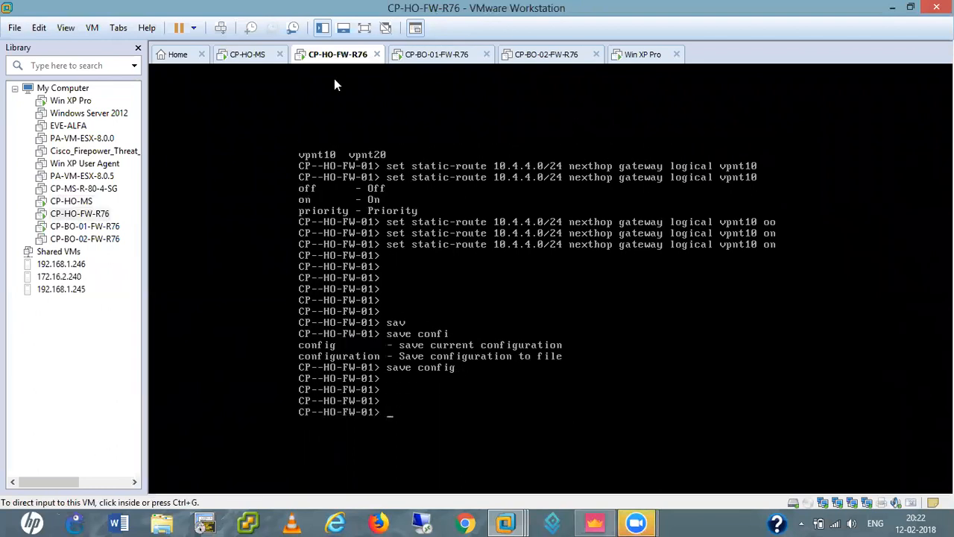
On CP-BO-01-FW-R76, add static route 10.1.1.0/24 via logical gateway vpnt10, state on
click(438, 55)
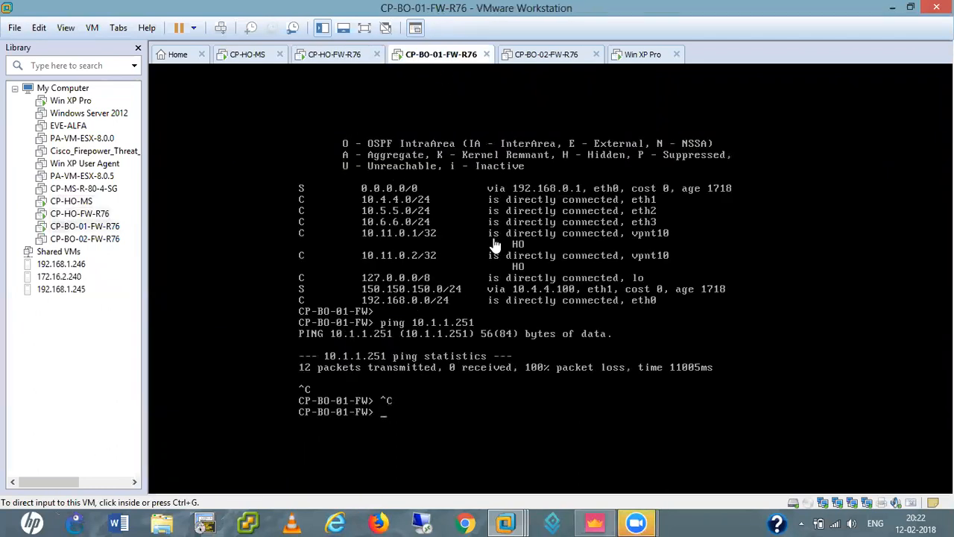
key(Return)
key(Return)
text(set sta)
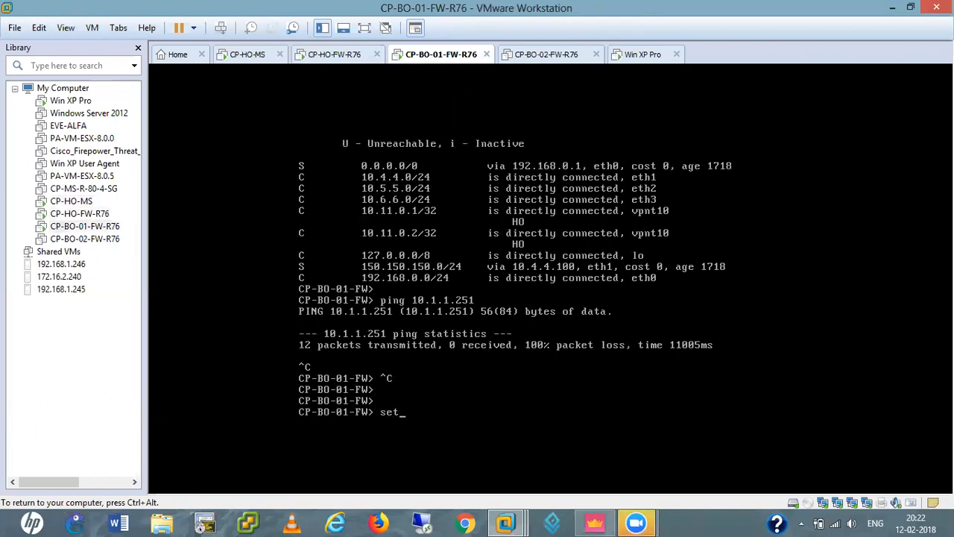
key(Tab)
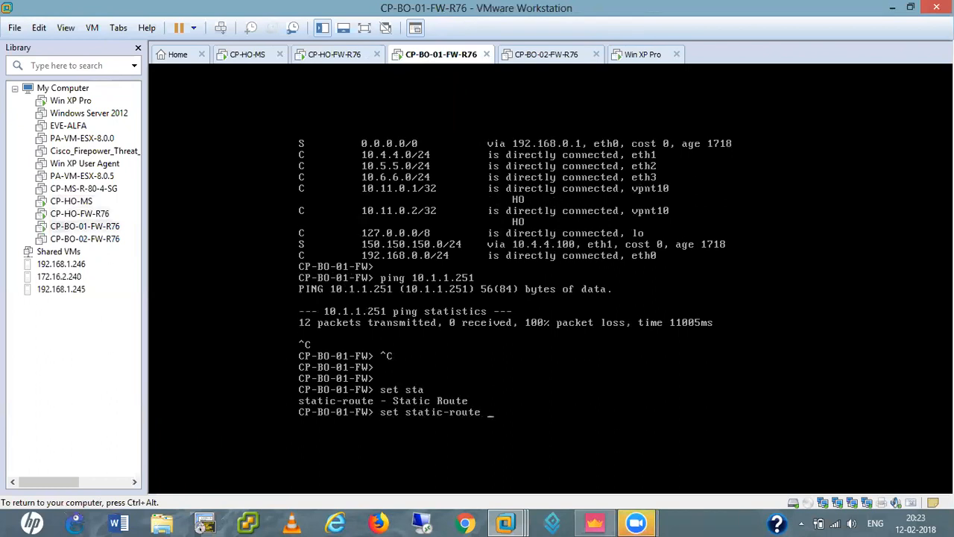
text(10.1.1.0/24 ne)
key(Tab)
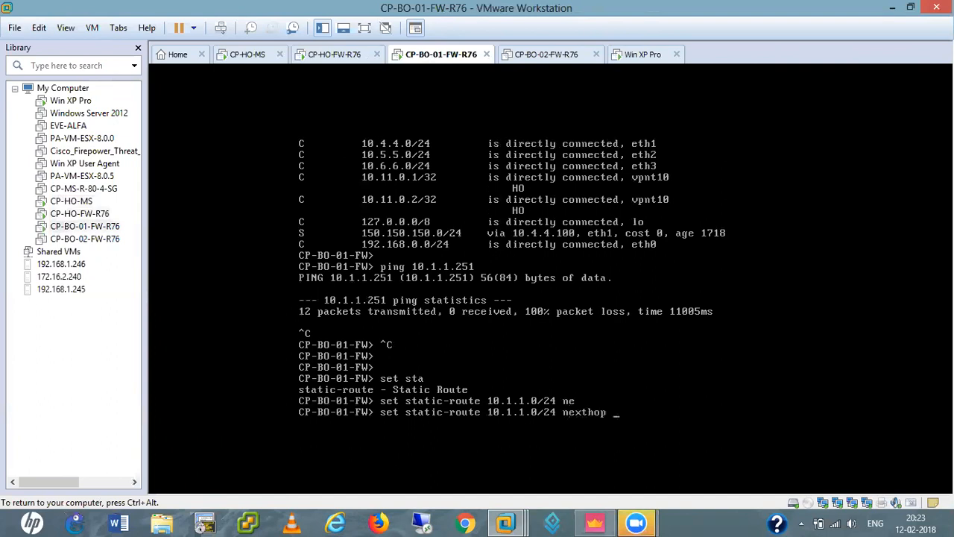
text(ga)
key(Tab)
text(a)
key(Tab)
key(BackSpace)
key(BackSpace)
key(BackSpace)
key(BackSpace)
key(BackSpace)
key(BackSpace)
key(BackSpace)
key(BackSpace)
text(lo)
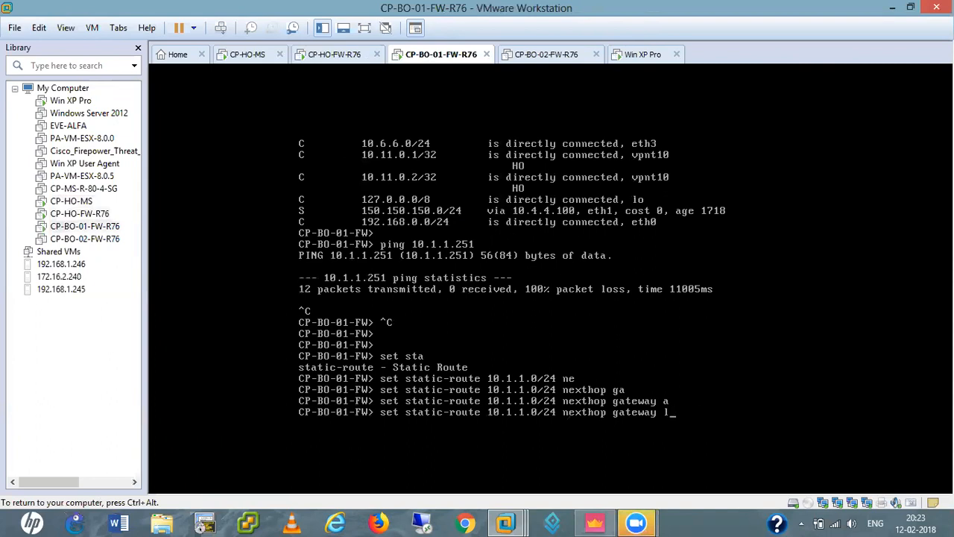
key(Tab)
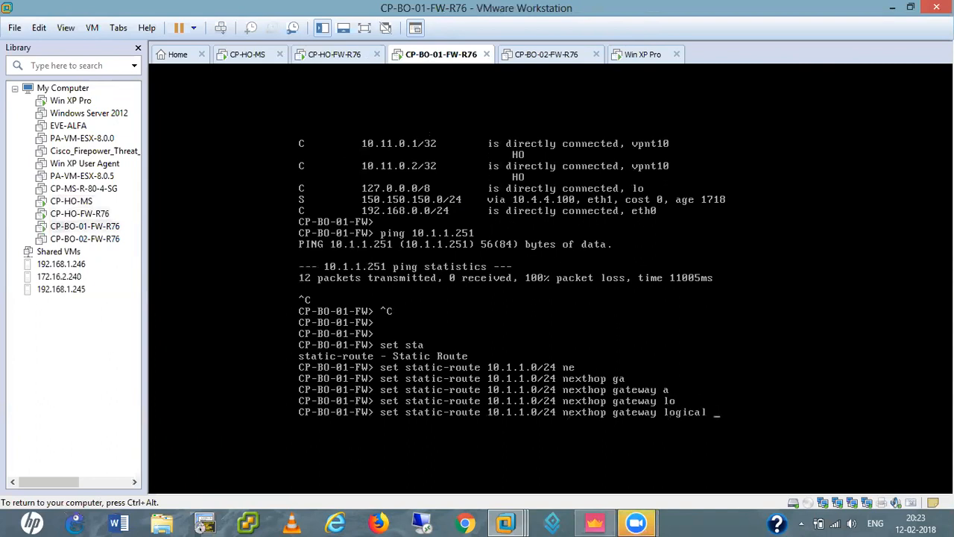
text(v)
key(Tab)
text(on)
key(Return)
key(Return)
key(Return)
key(Return)
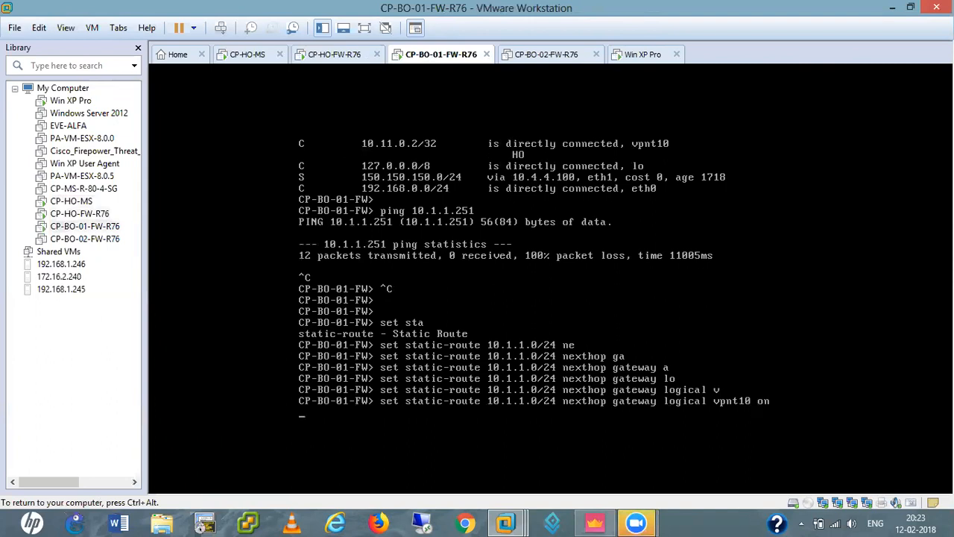
Save the branch firewall configuration with 'save config'
key(ctrl+alt)
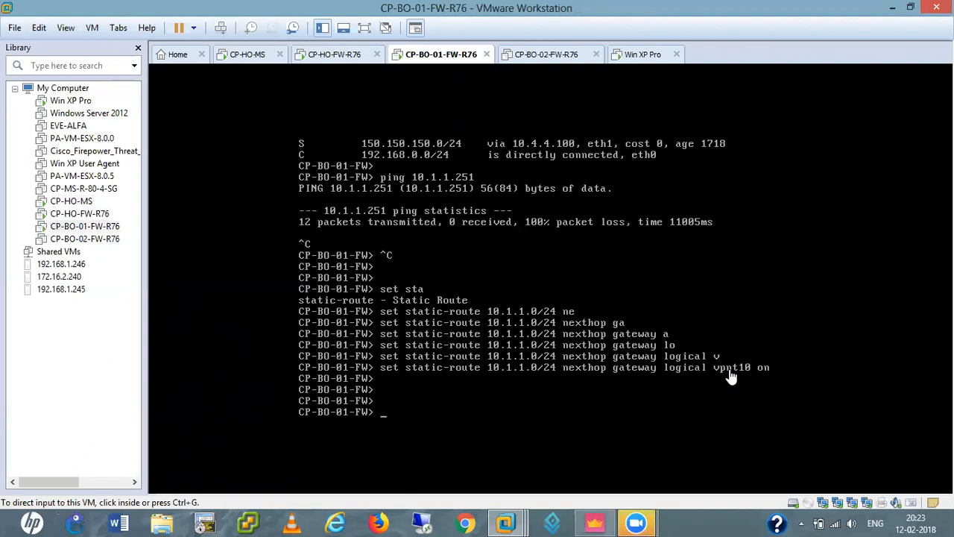
click(485, 376)
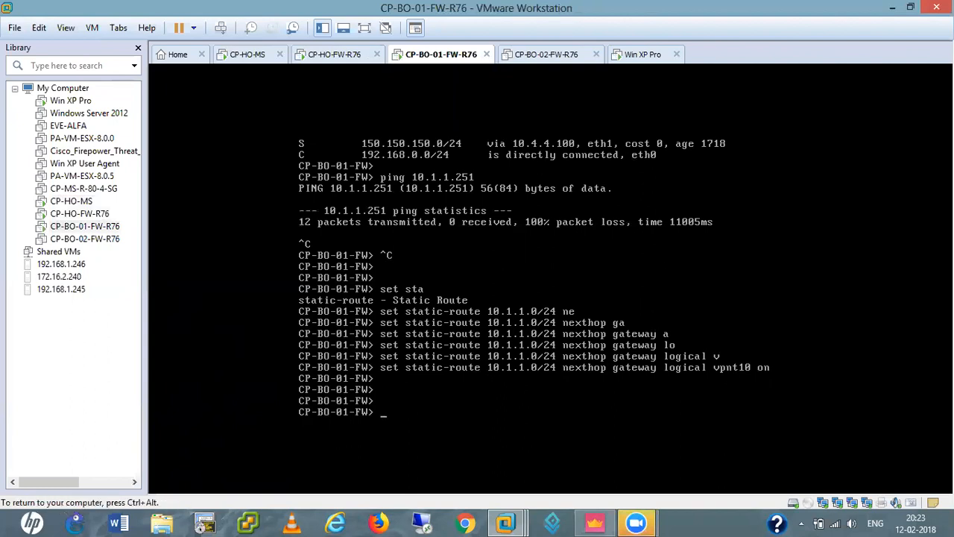
text(sav)
key(Tab)
text(c)
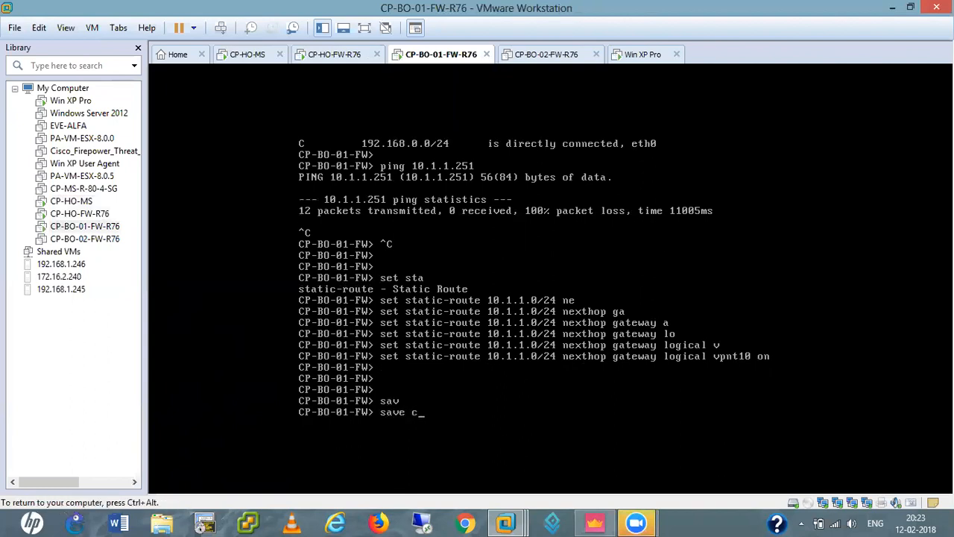
text(onfi)
key(Tab)
text(g)
key(Return)
key(Return)
key(Return)
key(Return)
key(Return)
key(Return)
key(Return)
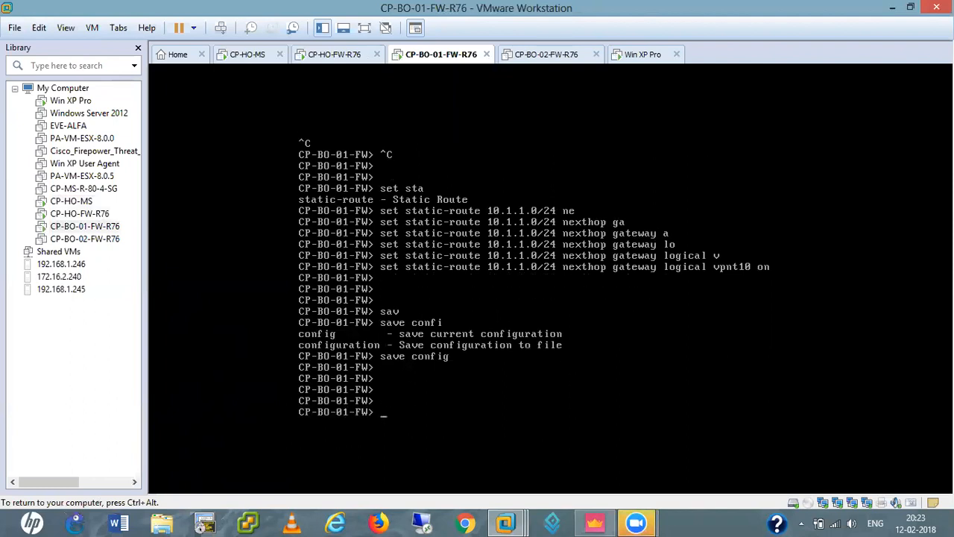
key(ctrl+alt)
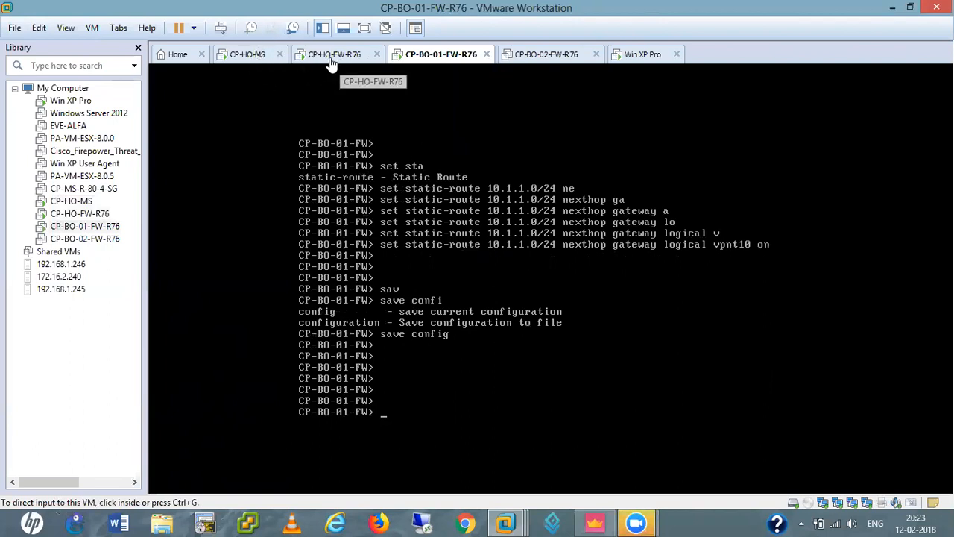
click(252, 65)
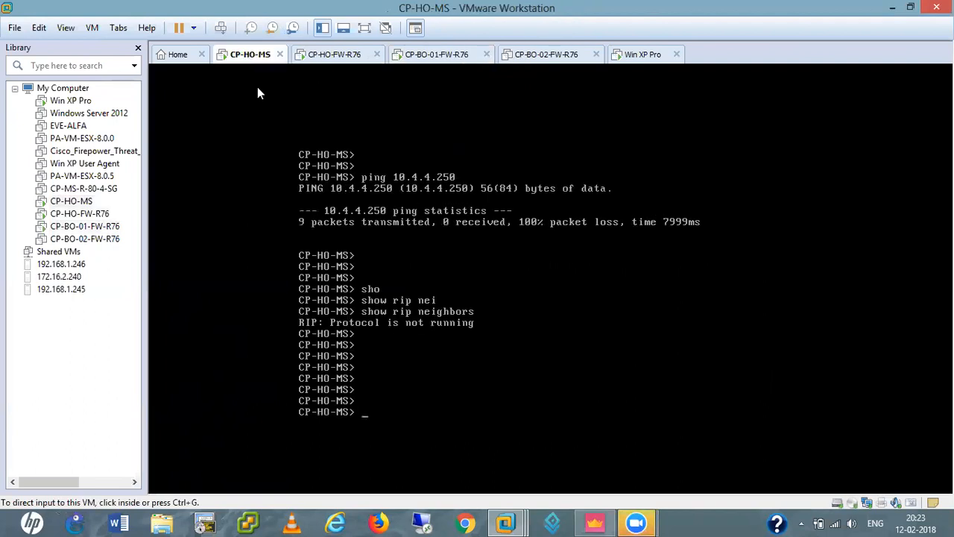
Display the eth0 interface details on the CP-HO-MS console
click(394, 375)
key(Return)
key(Return)
key(Return)
key(Return)
key(Return)
key(Return)
key(Return)
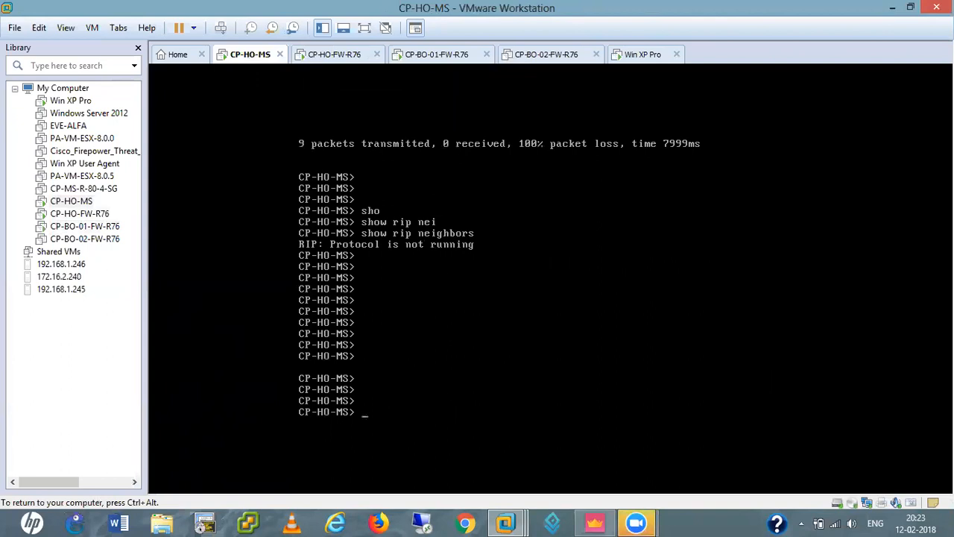
text(sh)
text(o)
key(Tab)
text(inter)
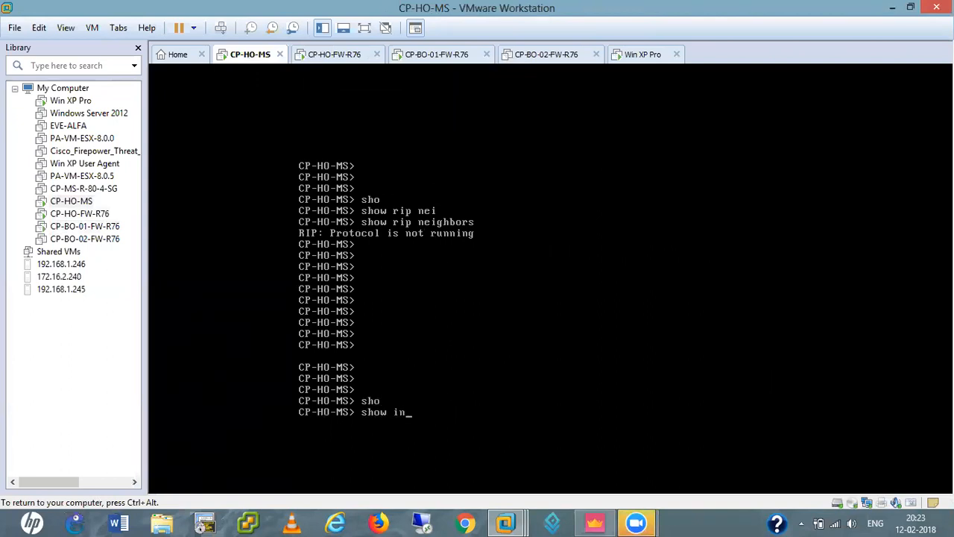
key(Tab)
text(eth0)
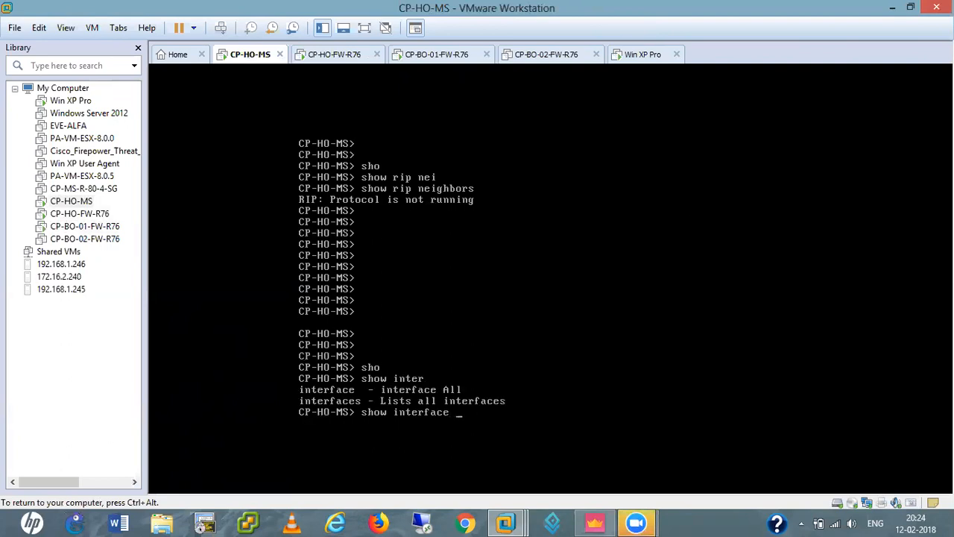
key(Return)
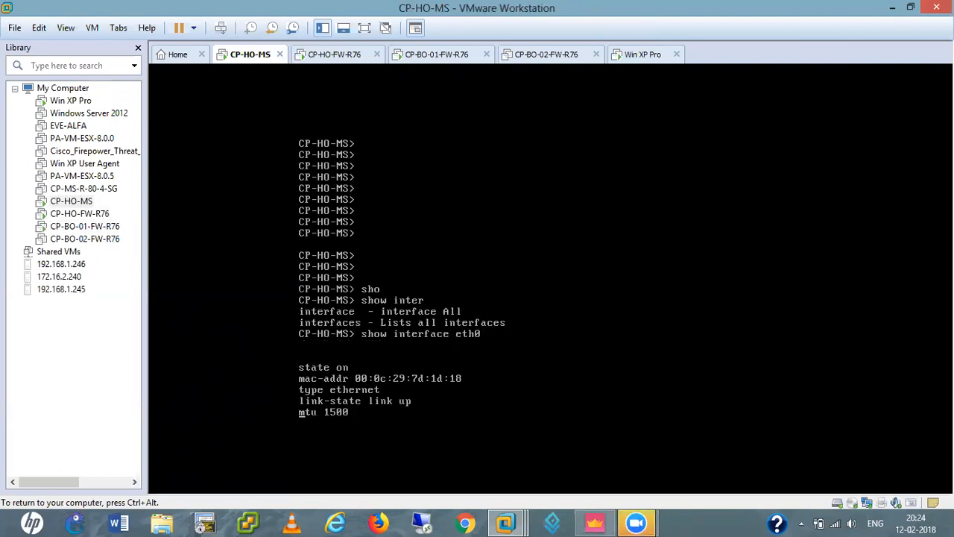
key(Return)
key(Return)
key(Return)
key(Return)
key(Return)
key(Return)
key(Return)
key(Return)
key(Return)
Ping 10.4.4.250 from CP-HO-MS, getting 4 of 4 replies
text(ping 10.4.4.250)
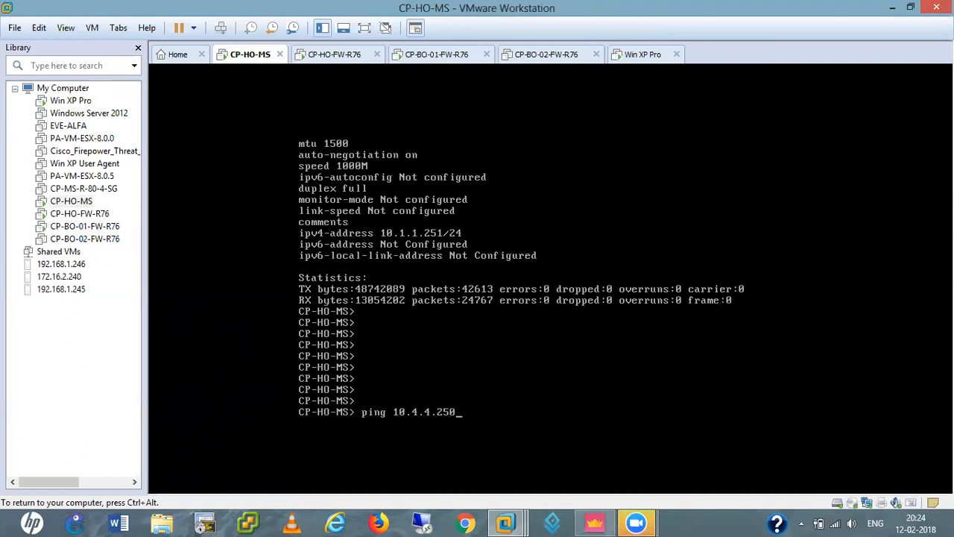
key(Return)
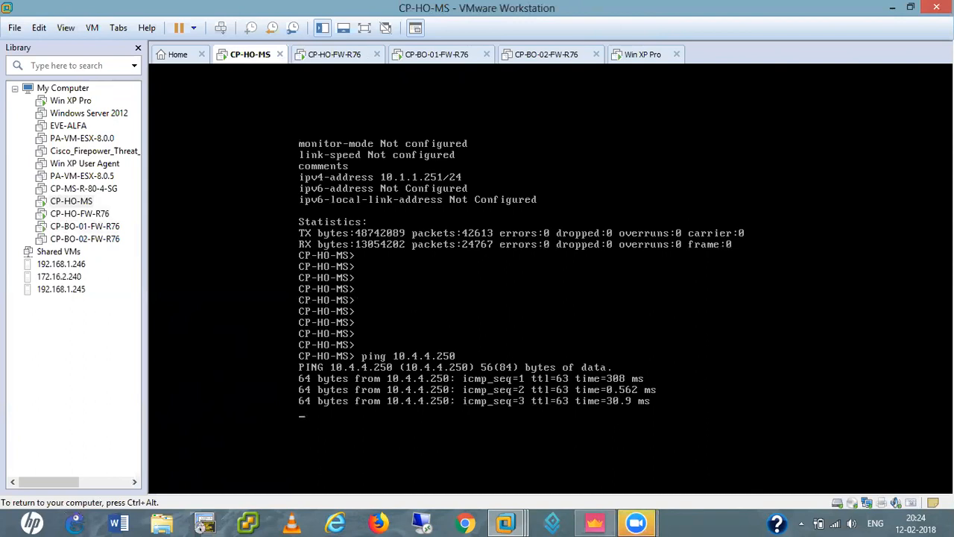
key(Return)
key(Return)
key(Return)
key(Return)
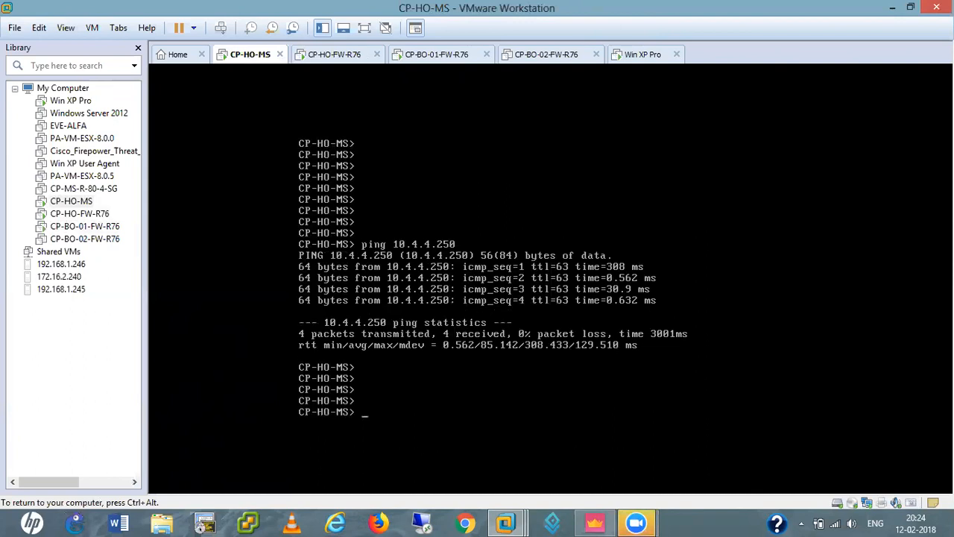
key(ctrl+alt)
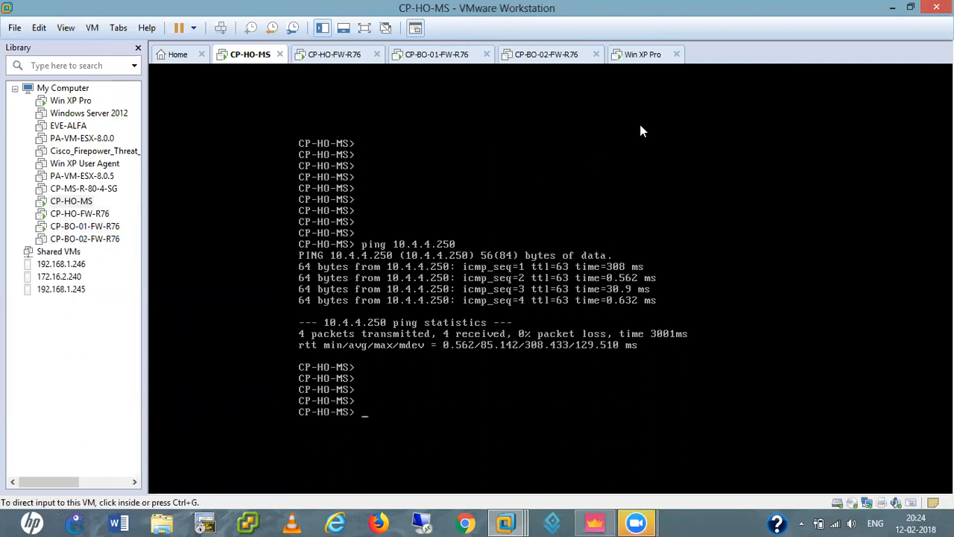
click(643, 52)
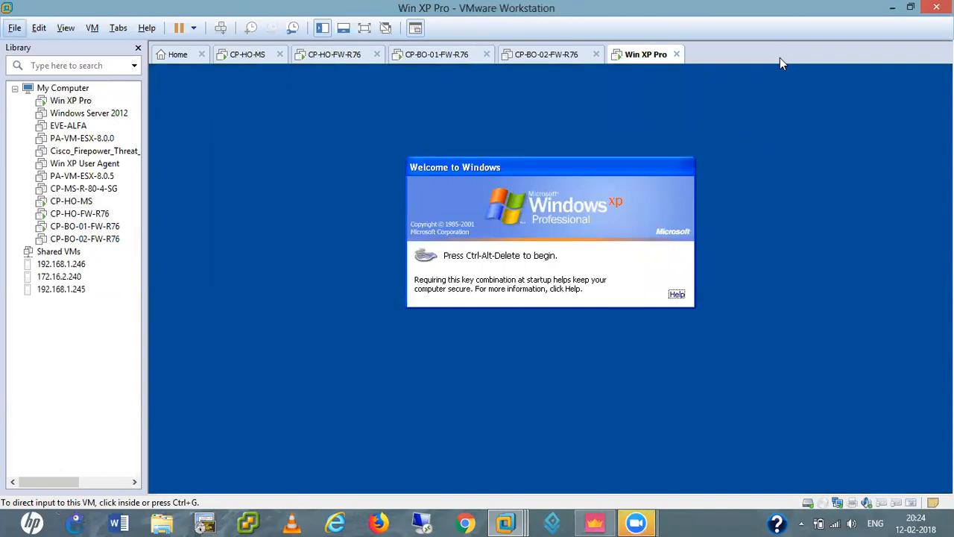
Log on to Win XP Pro with Ctrl+Alt+Del and bring up its network adapter settings
click(632, 246)
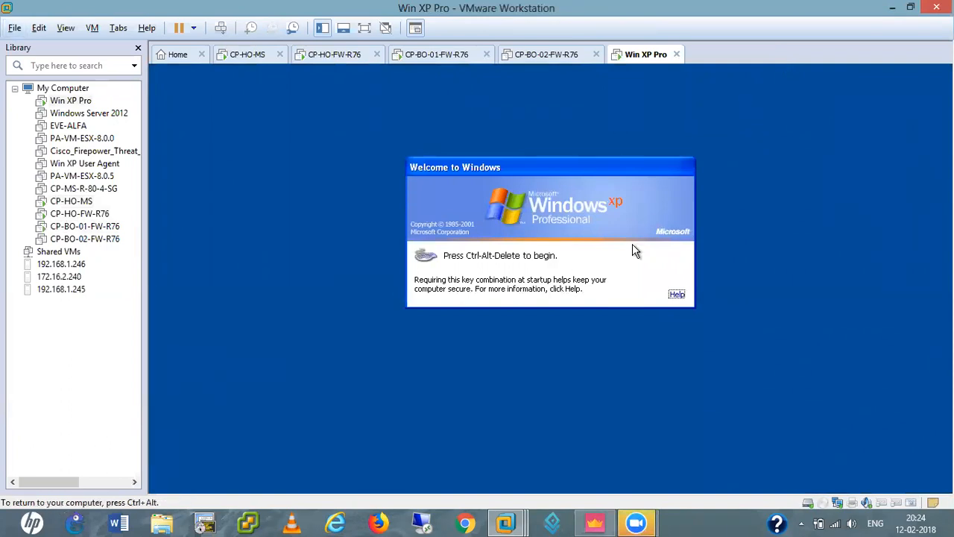
key(ctrl+alt+Insert)
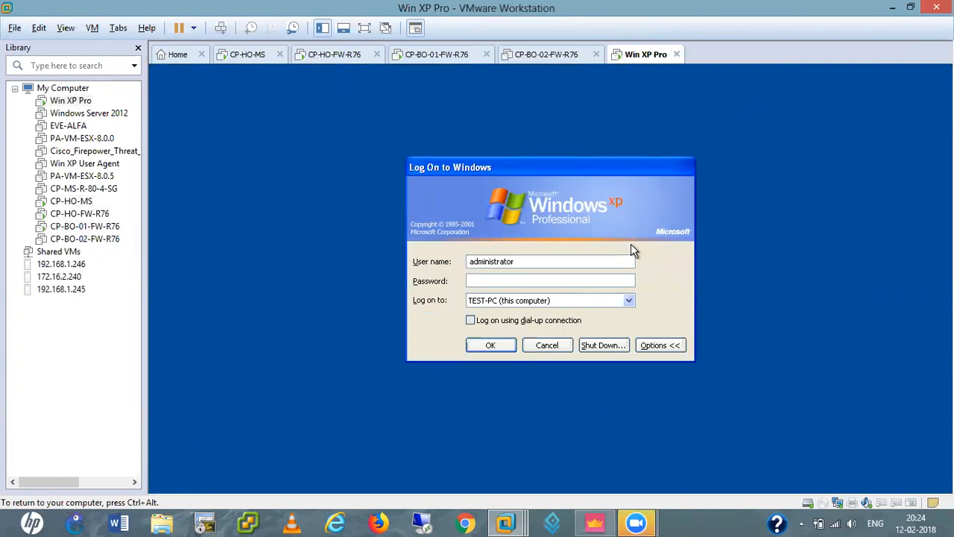
click(489, 347)
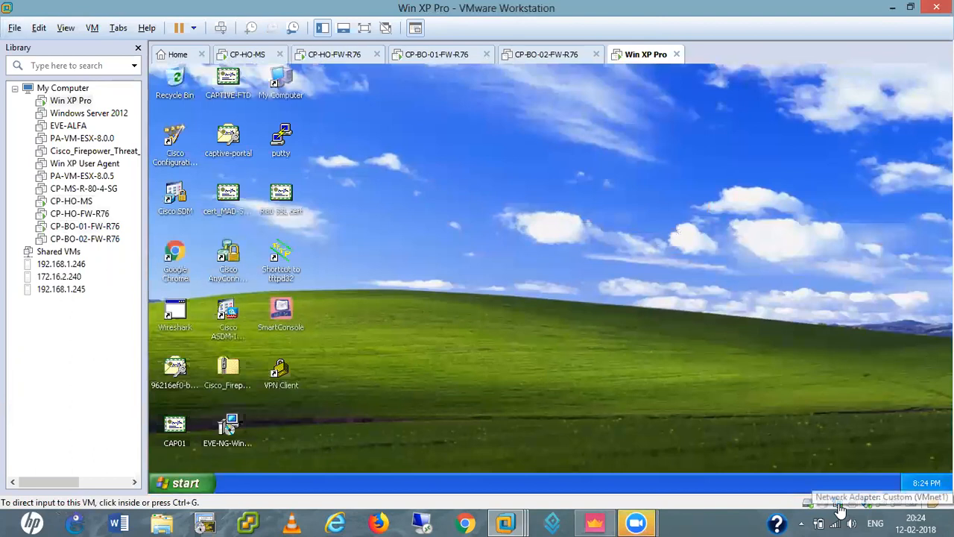
click(839, 505)
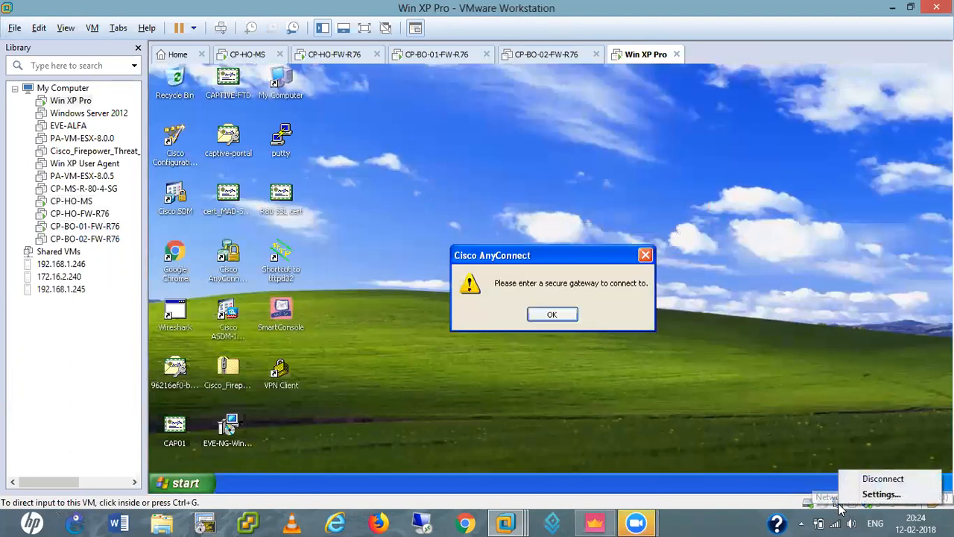
click(869, 496)
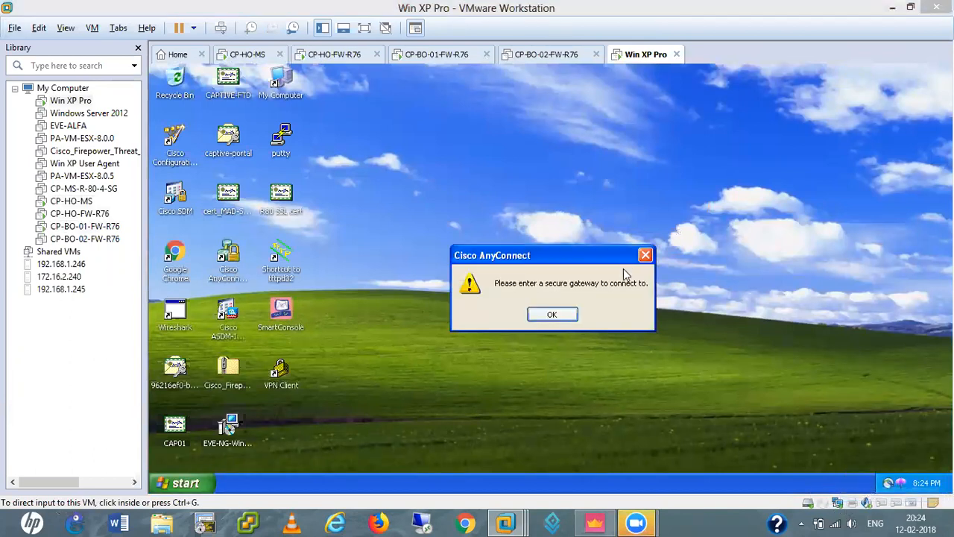
Connect the Win XP Pro network adapter to custom network VMnet4
click(553, 233)
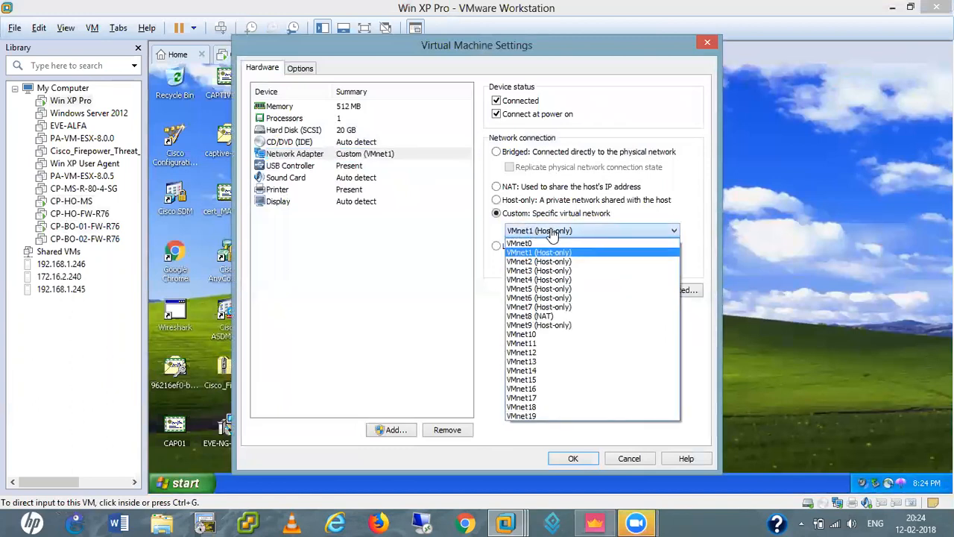
click(547, 283)
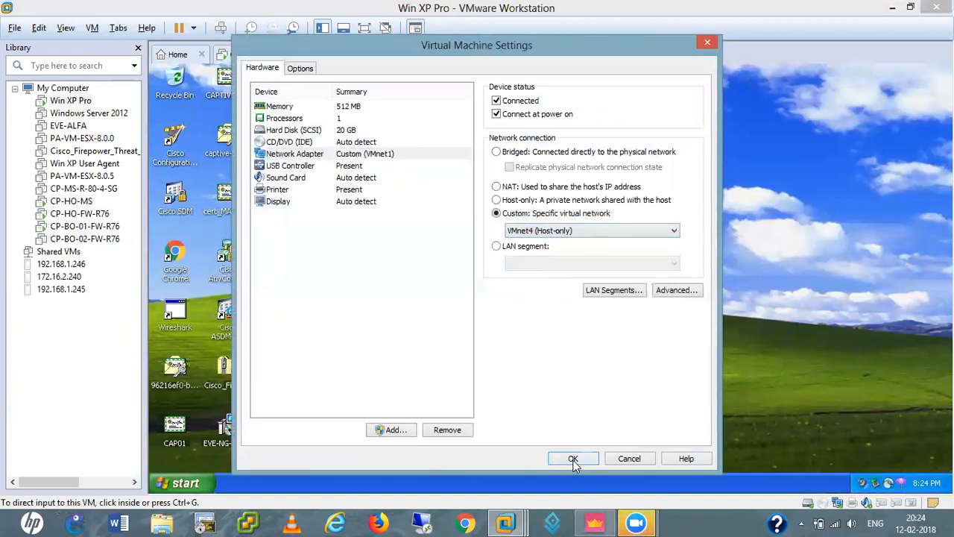
click(574, 462)
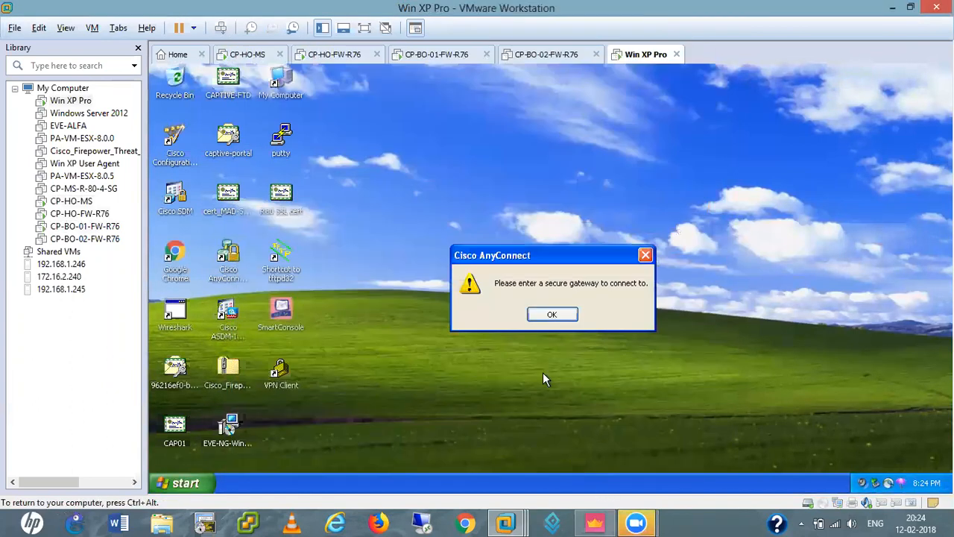
click(555, 314)
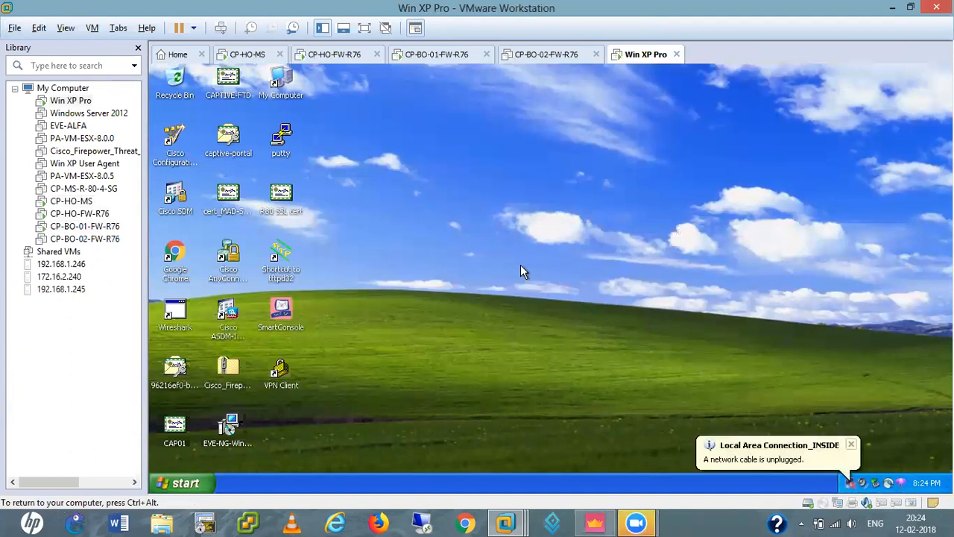
Reach the TCP/IP properties of Local Area Connection_INSIDE through ncpa.cpl
key(super+r)
text(n)
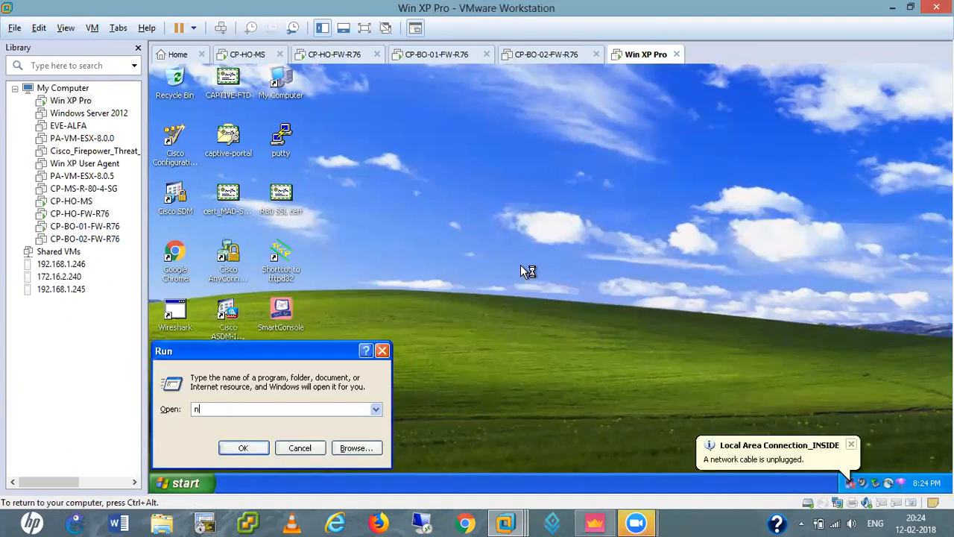
text(cpa.cpl)
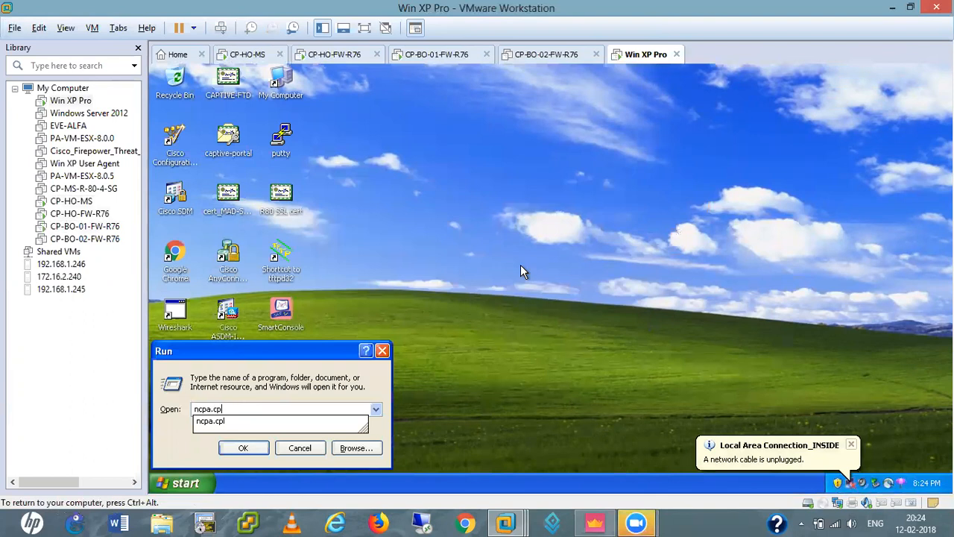
key(Return)
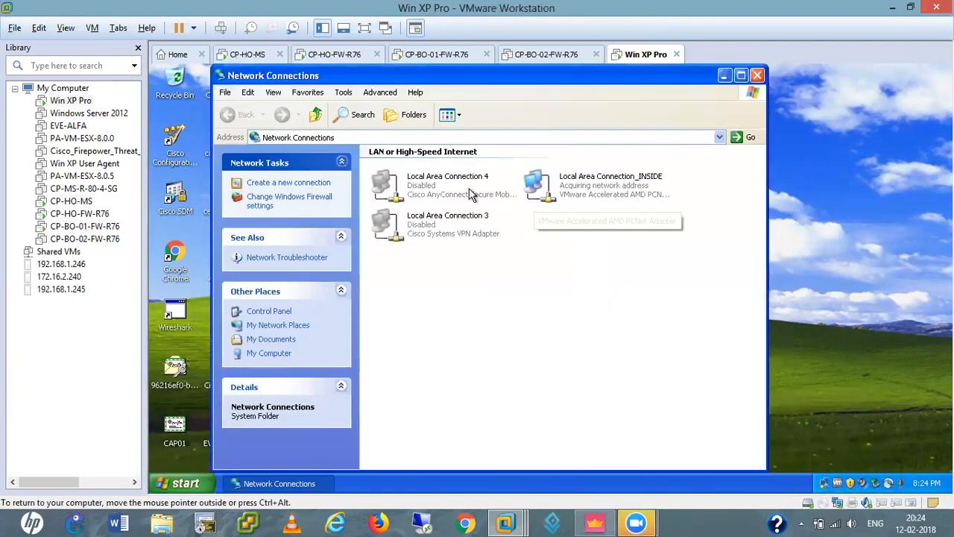
double_click(585, 187)
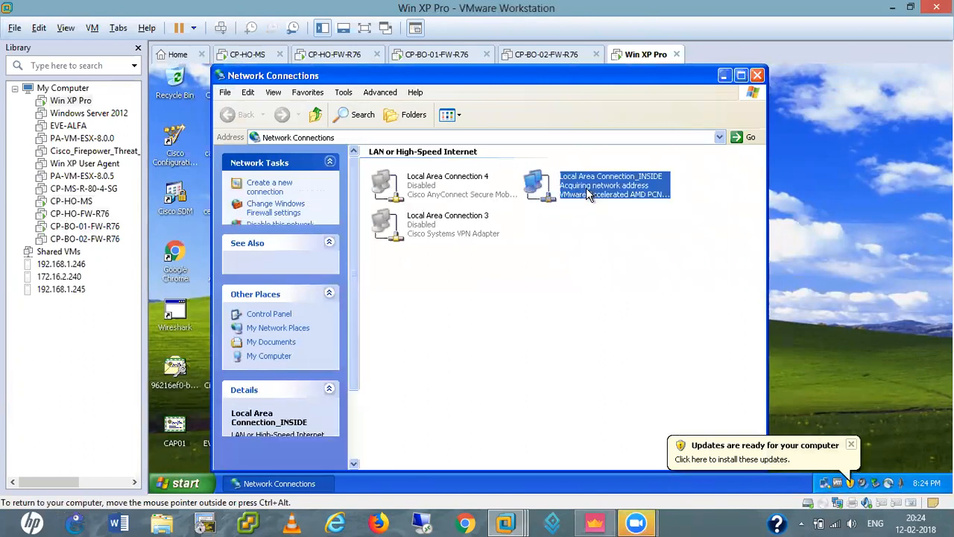
click(465, 387)
scroll(309, 251, down, 1)
double_click(310, 251)
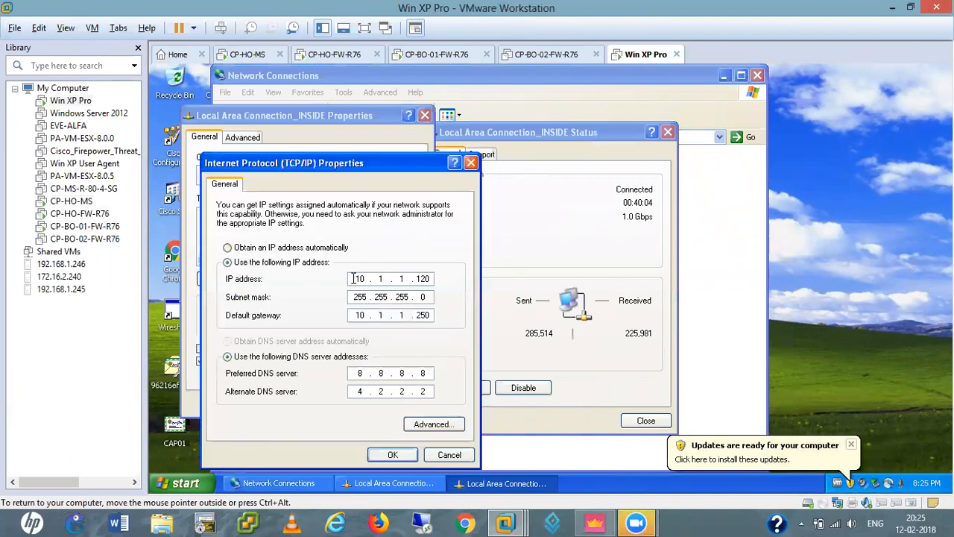
Set the INSIDE connection's IP to 10.4.4.200 and default gateway to 10.4.4.250
click(407, 279)
key(BackSpace)
key(BackSpace)
key(BackSpace)
key(BackSpace)
text(10.4.4.200)
click(405, 318)
text(4.4)
click(399, 456)
click(347, 404)
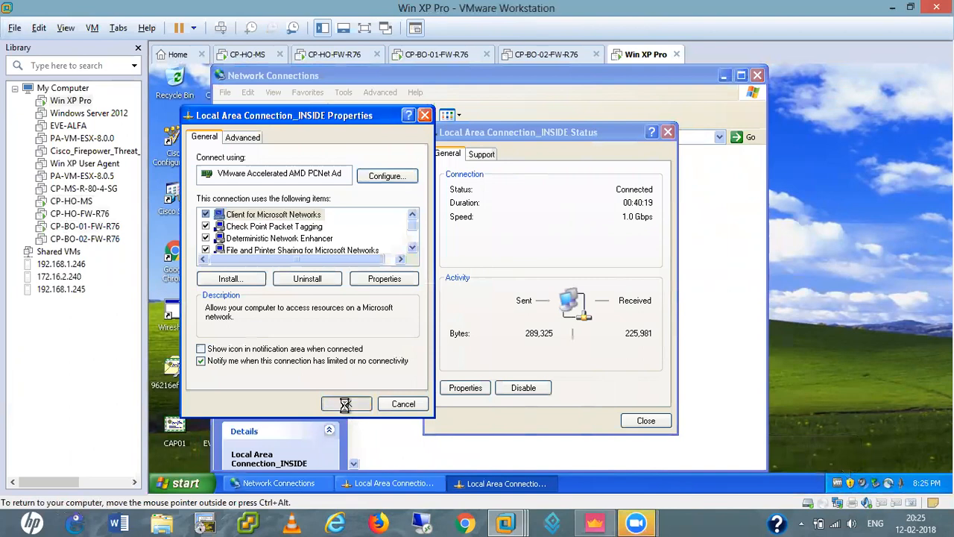
click(646, 421)
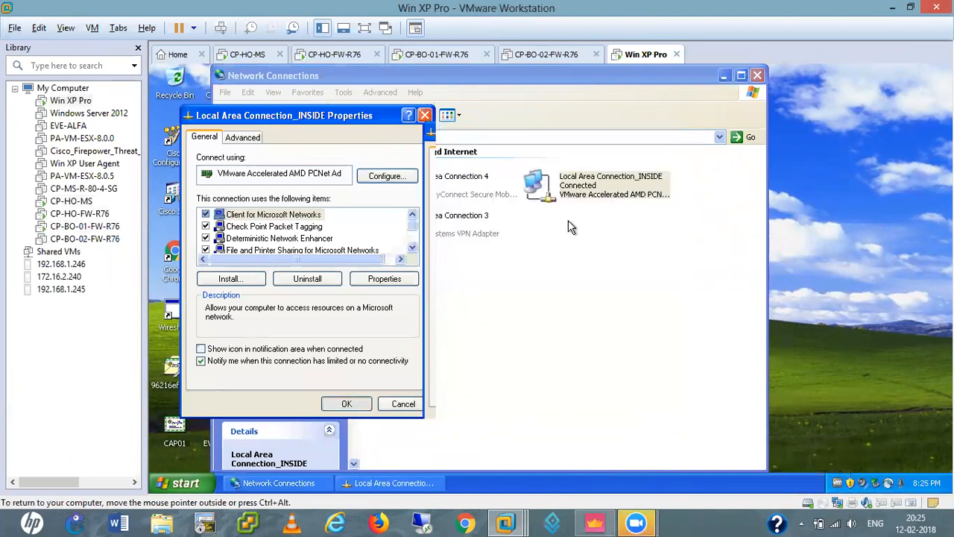
click(756, 75)
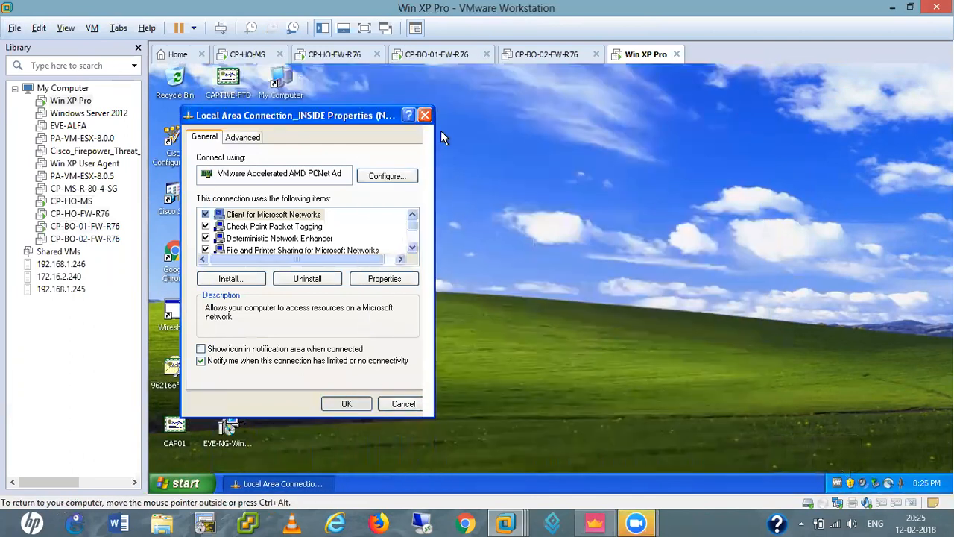
Ping 10.1.1.251 from an XP command prompt with 0% loss
key(super+r)
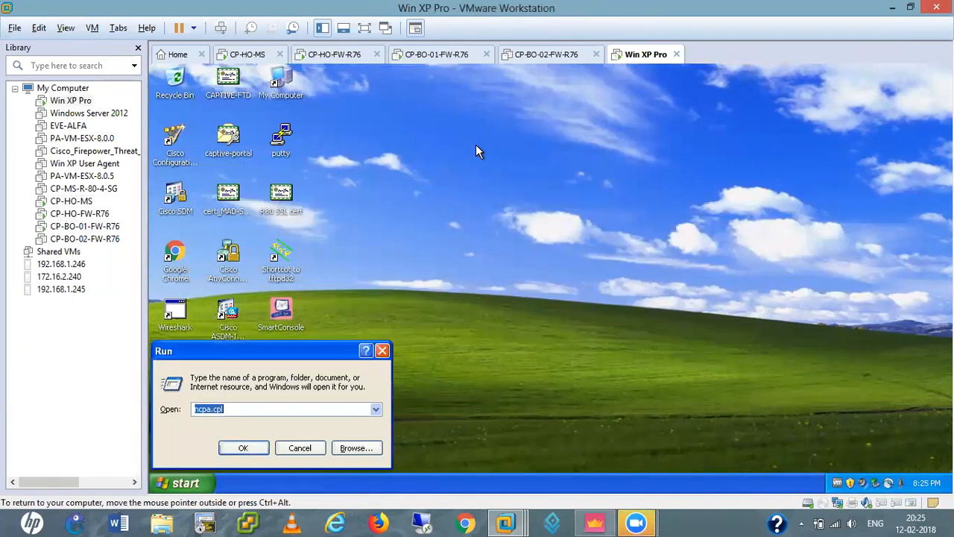
text(cmd)
key(Return)
key(Return)
key(Return)
key(Return)
key(Return)
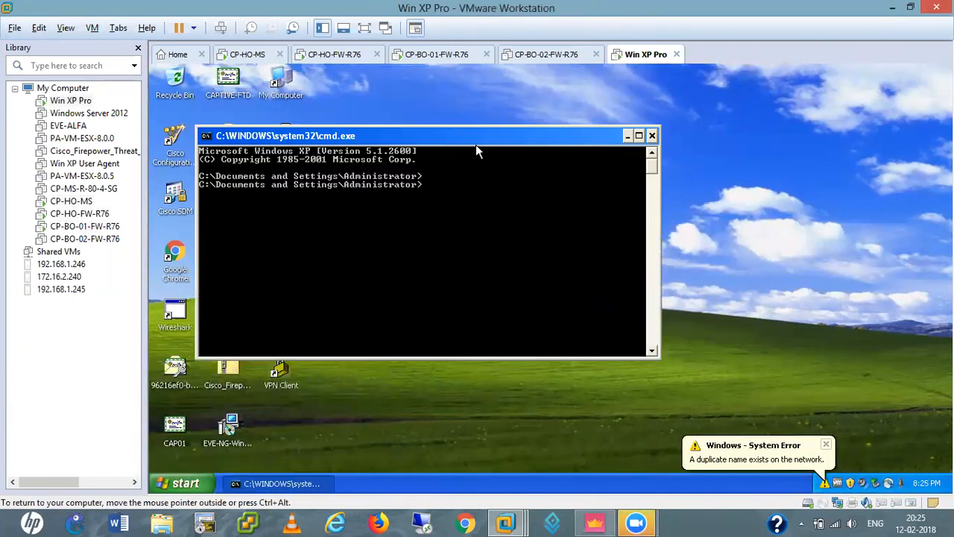
text(ping )
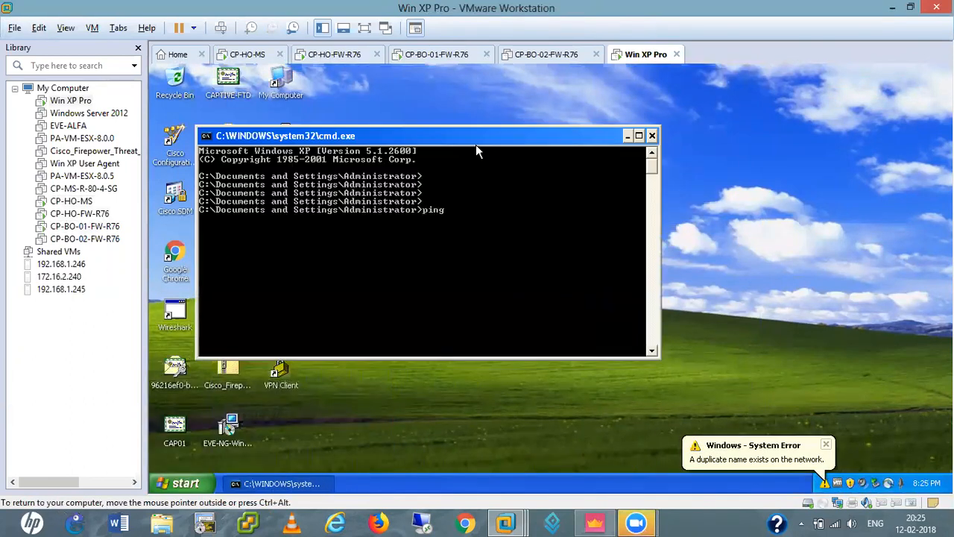
text(10.1.1.251)
key(Return)
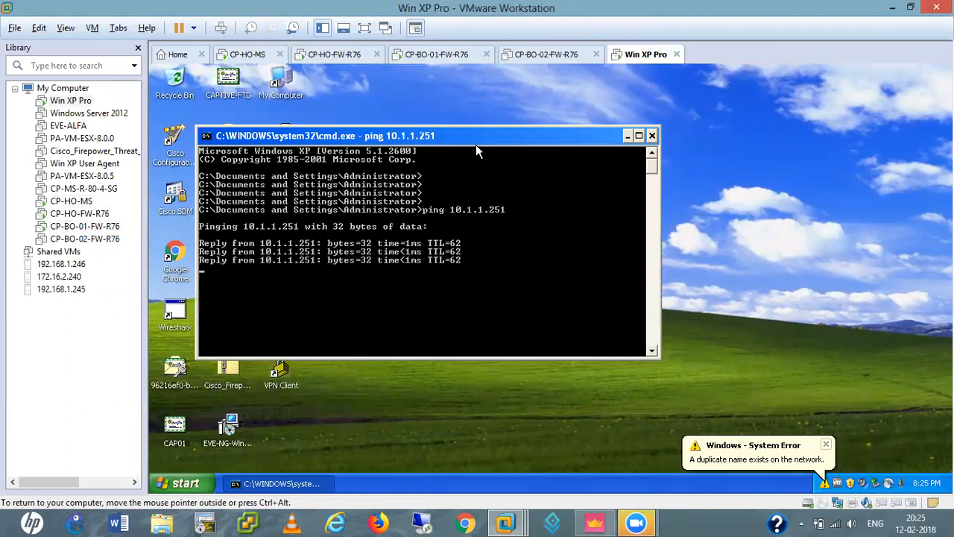
key(Return)
Traceroute 10.1.1.251, reaching it through 10.4.4.250 and 10.11.0.1
key(Up)
key(Left)
key(Left)
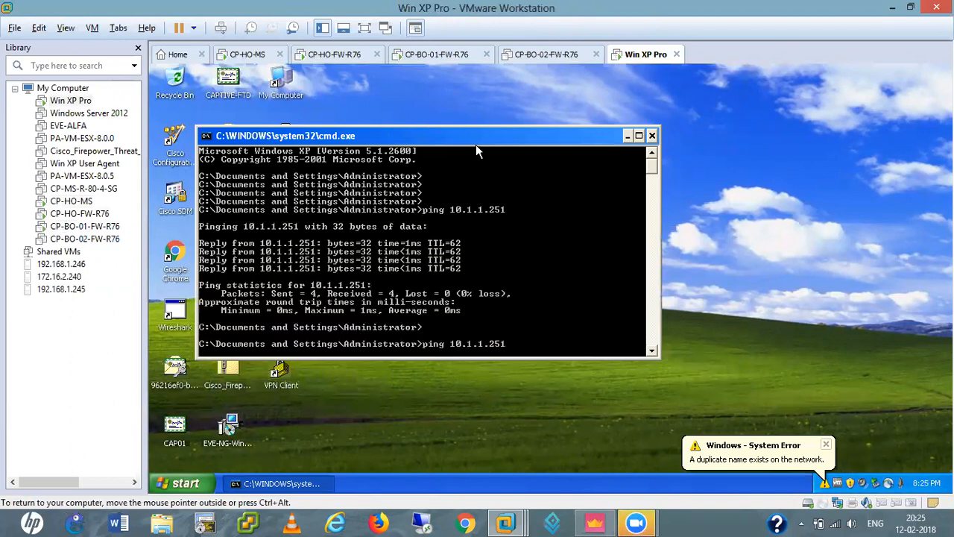
key(BackSpace)
key(BackSpace)
key(BackSpace)
key(BackSpace)
key(BackSpace)
text(tracert)
key(Return)
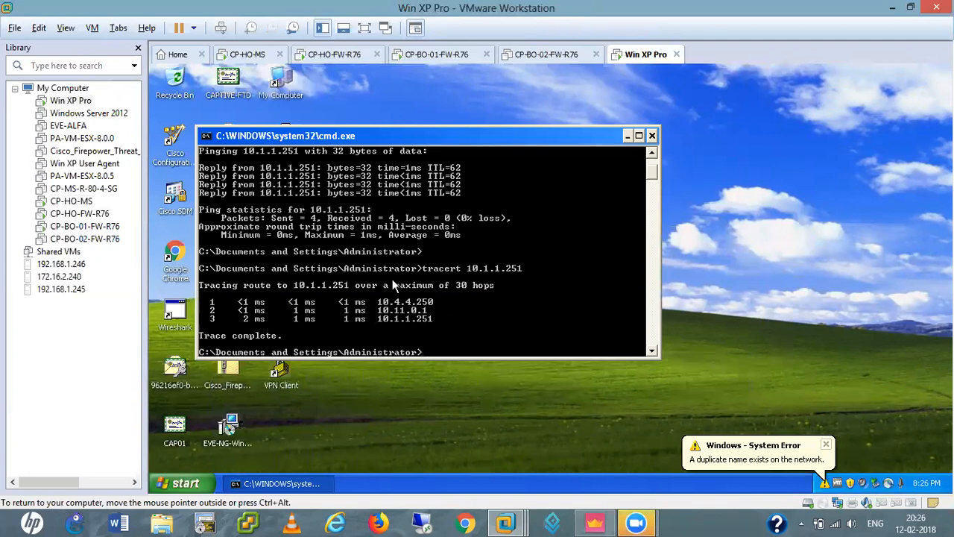
drag(401, 134, 560, 138)
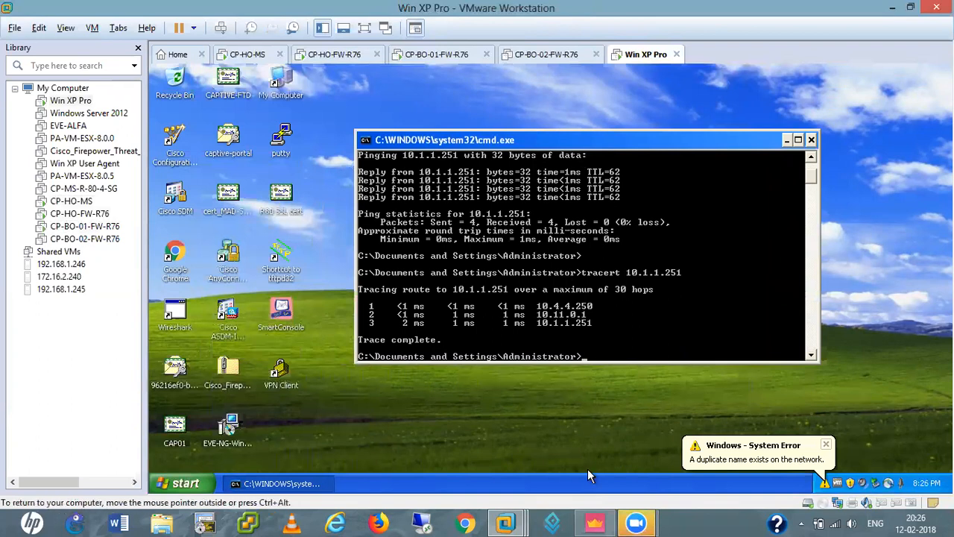
Refresh the SmartConsole logs showing 10.4.4.200 traffic encrypted in DMVPN-10
click(594, 521)
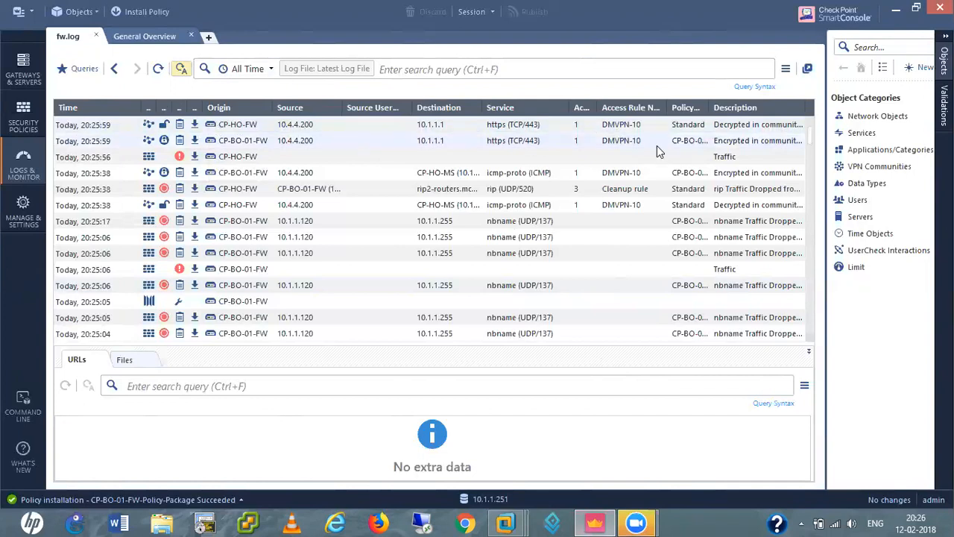
click(158, 69)
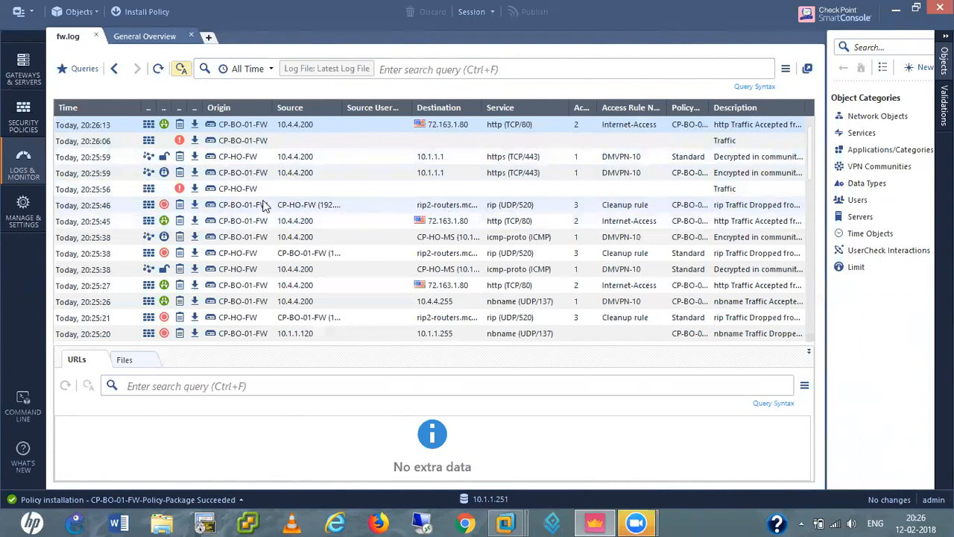
click(18, 12)
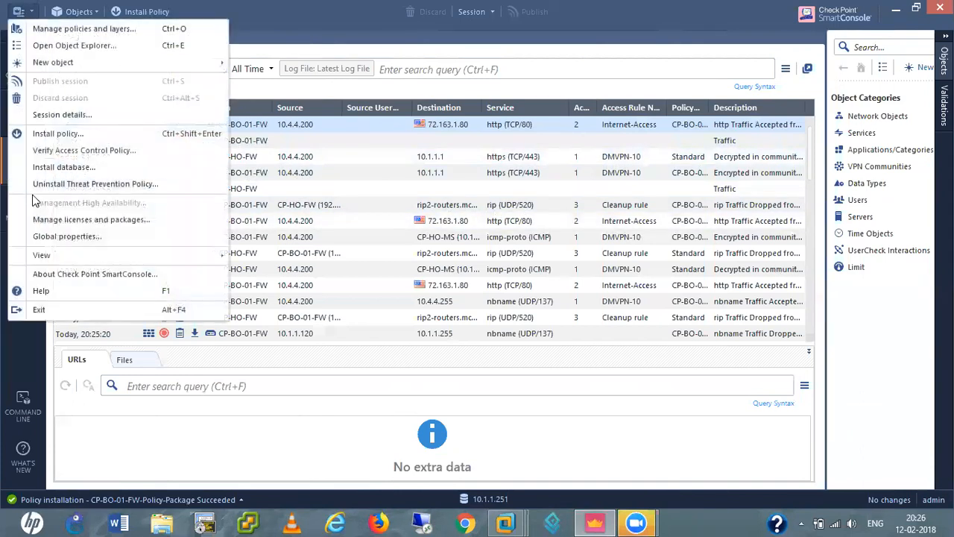
click(70, 229)
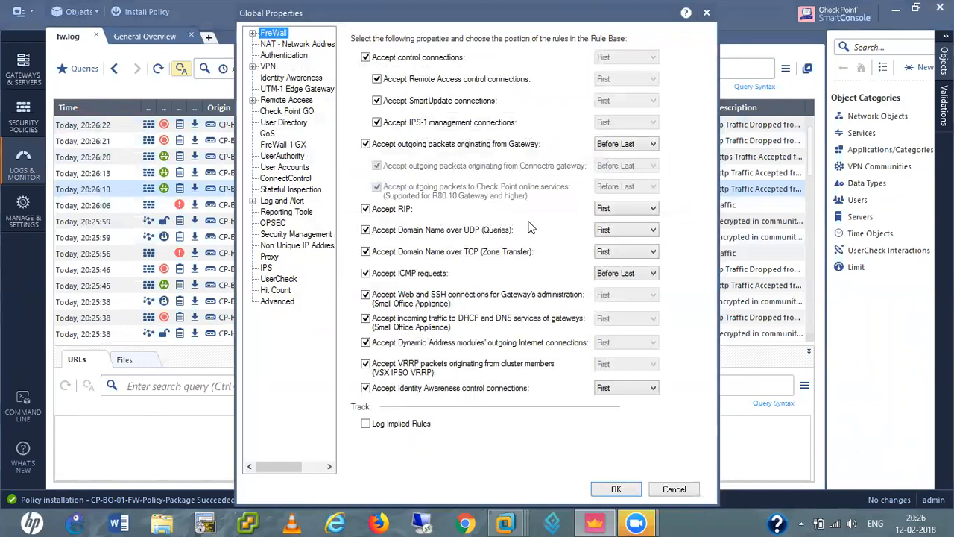
click(674, 490)
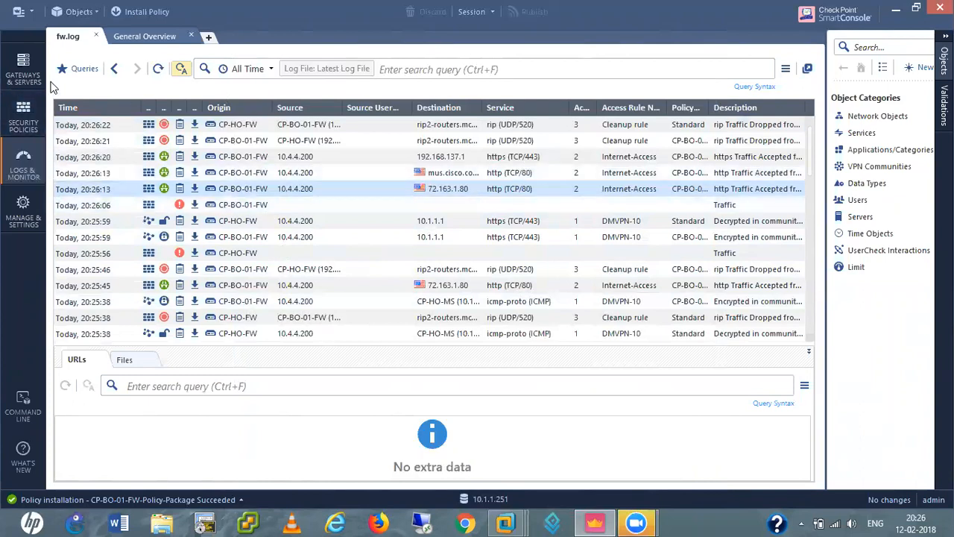
Install the database on CP-HO-MS from the main menu
click(31, 12)
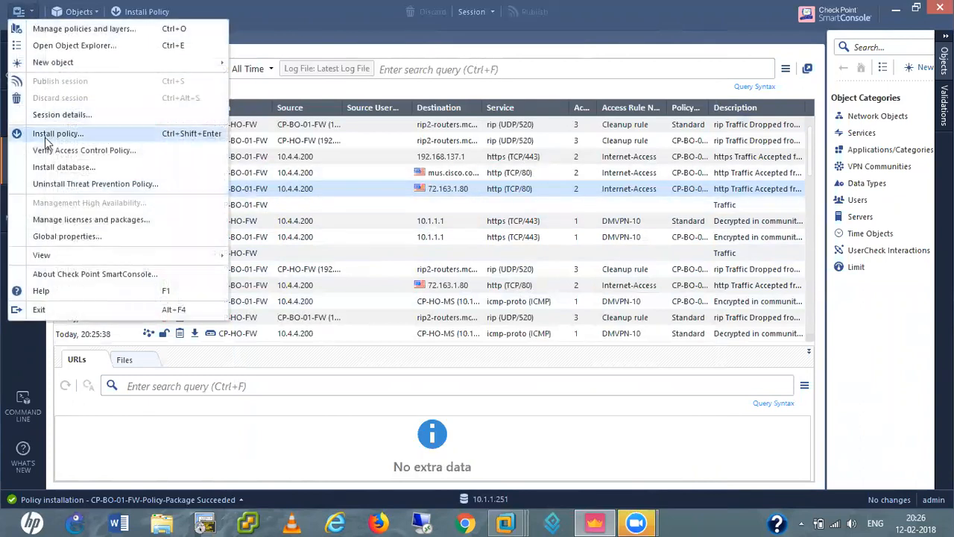
click(63, 169)
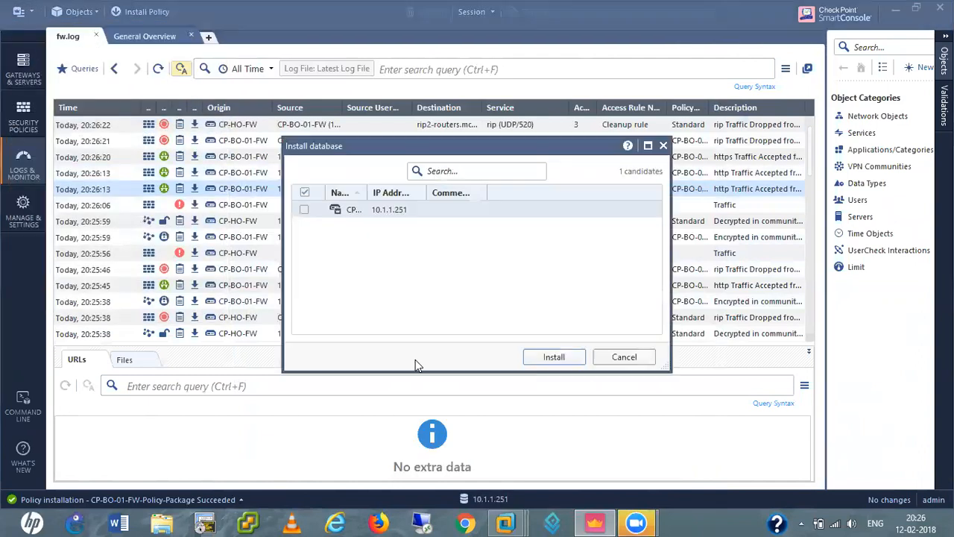
click(554, 357)
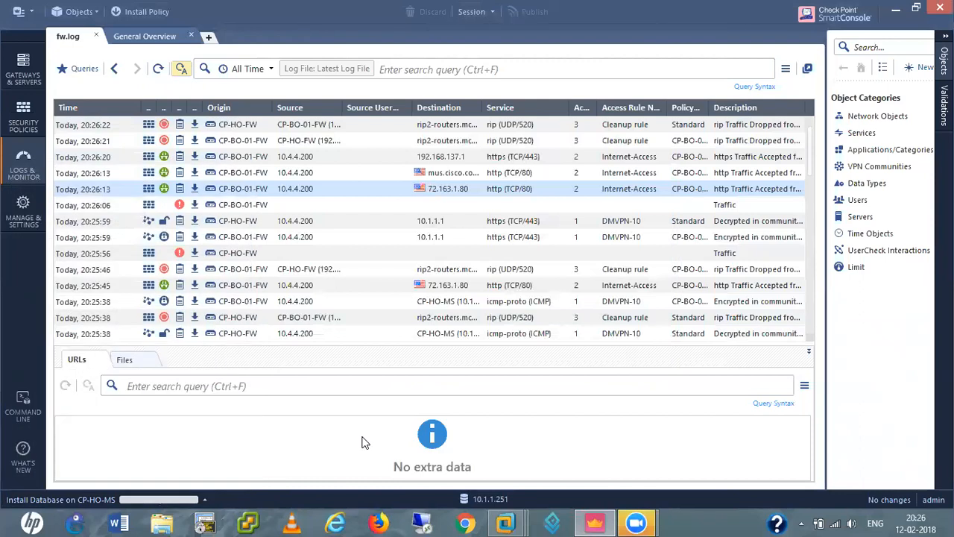
Write Notepad notes 'Client to site vpn', 'Remote access VPN', 'Note its not a ssl vpn.' and minimize
key(super+r)
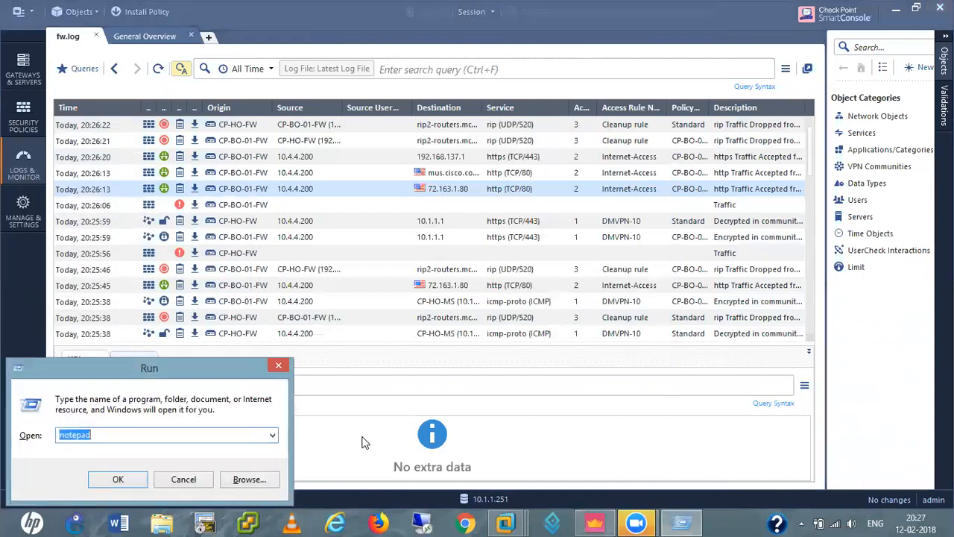
key(Return)
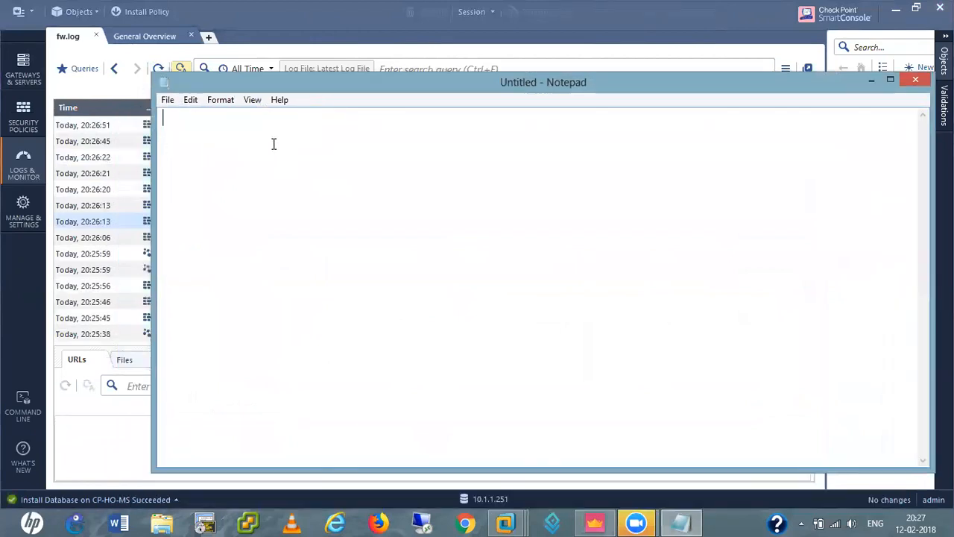
text(Client to )
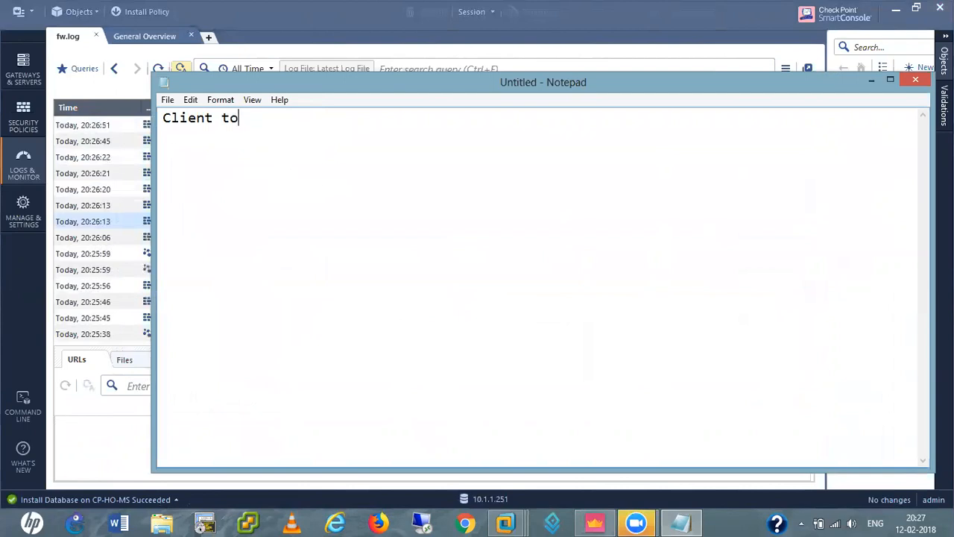
text(site vpn)
text(R)
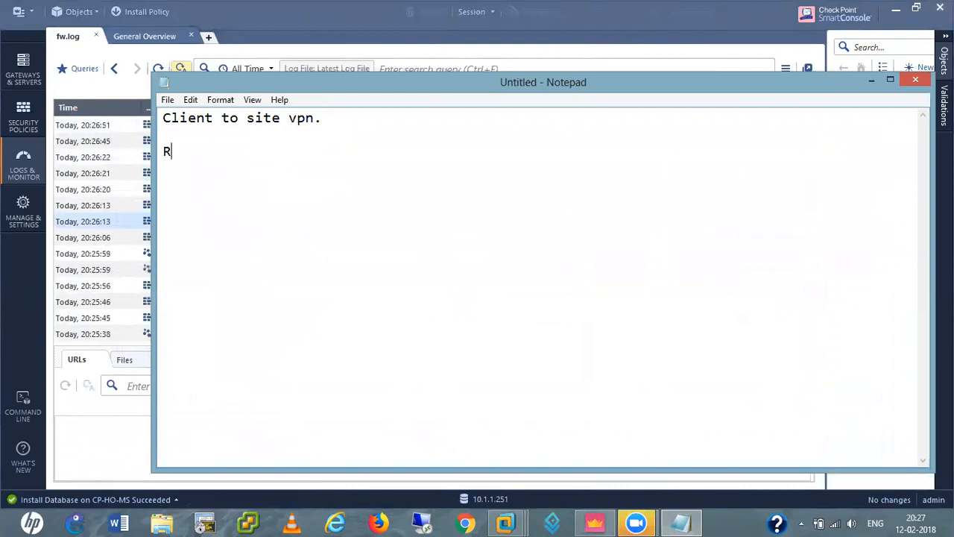
text(emote )
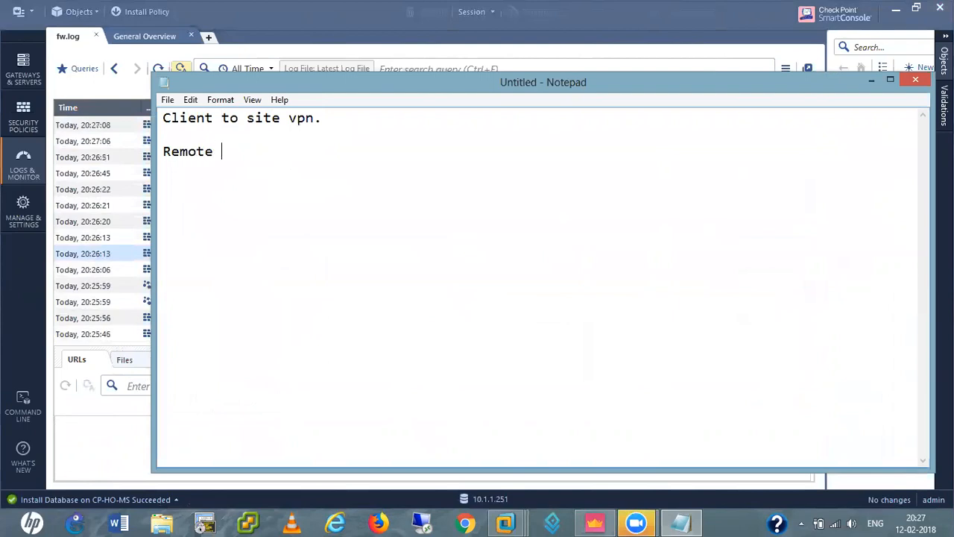
text(access VPn)
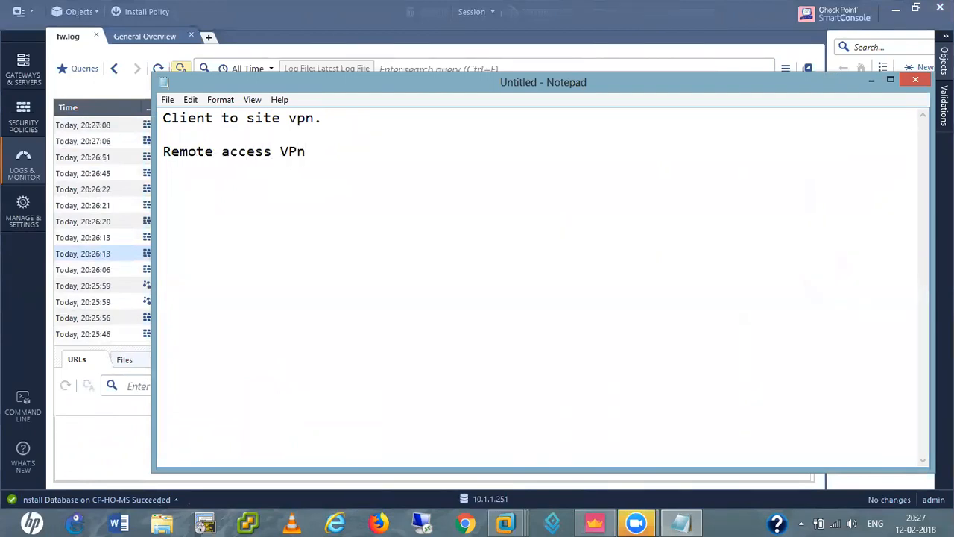
key(BackSpace)
text(N)
text(Note its )
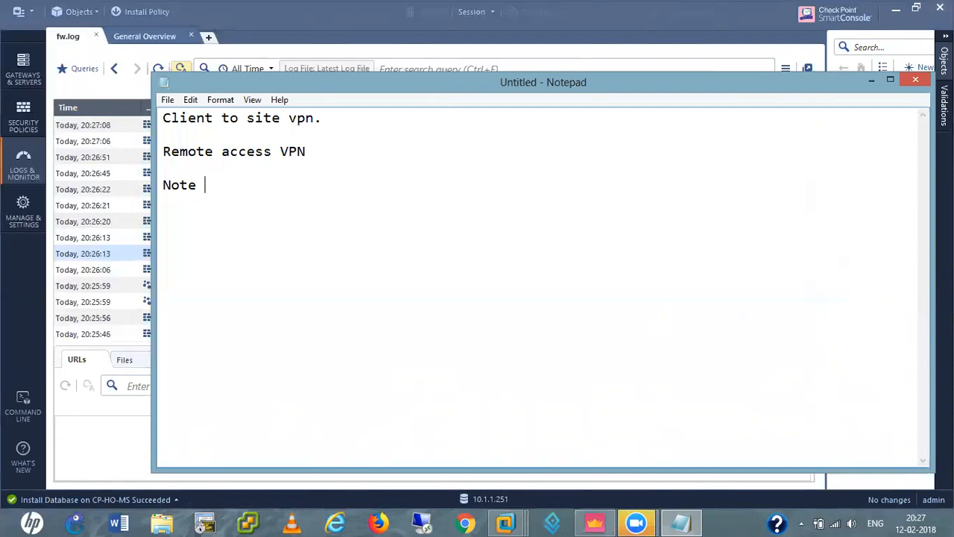
text(not)
text( a ssl vpn.)
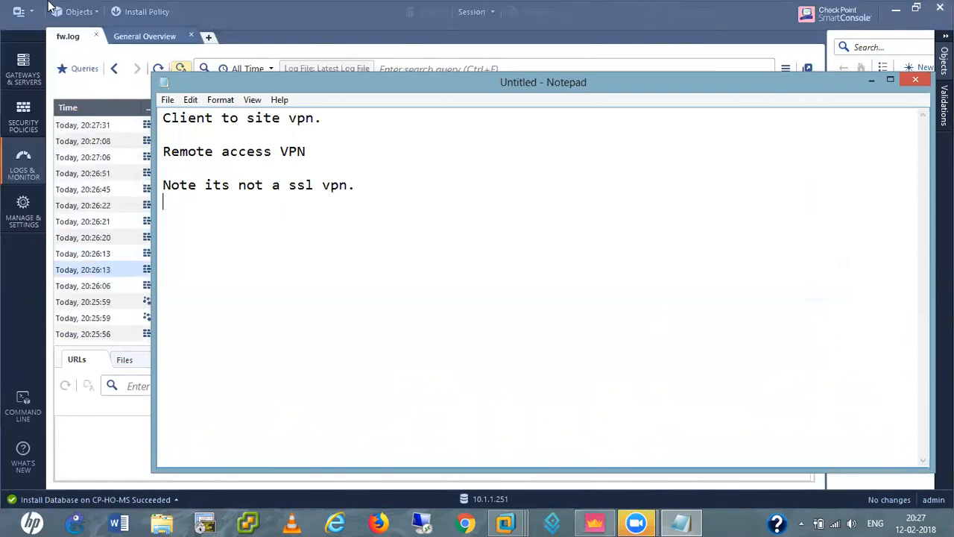
click(872, 82)
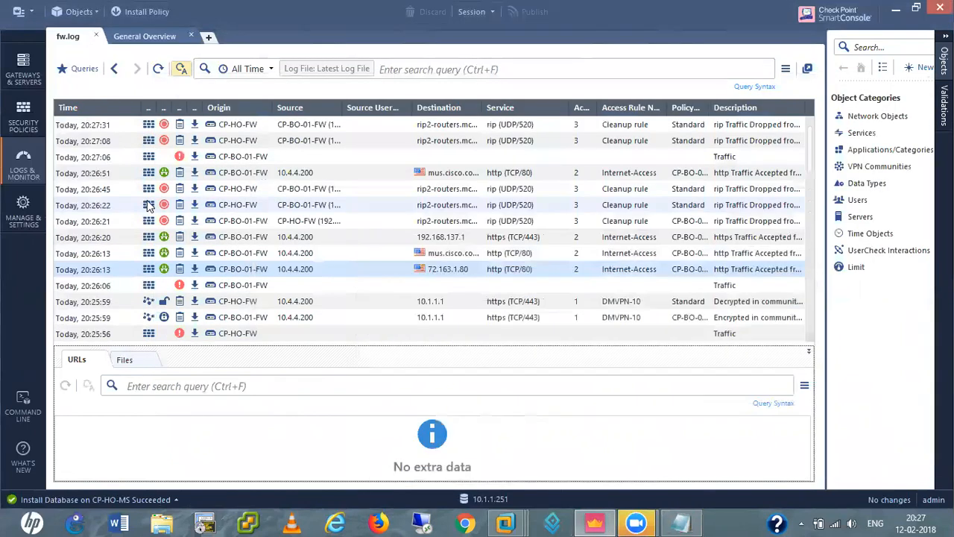
Look over Gateways & Servers and Security Policies, then bring up the CP-BO-01-FW-R76 console
click(23, 68)
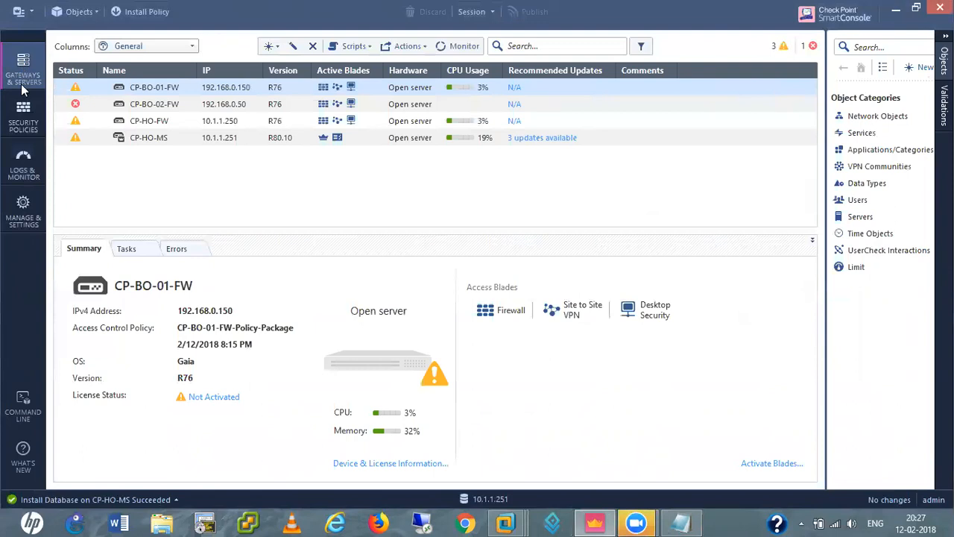
click(18, 111)
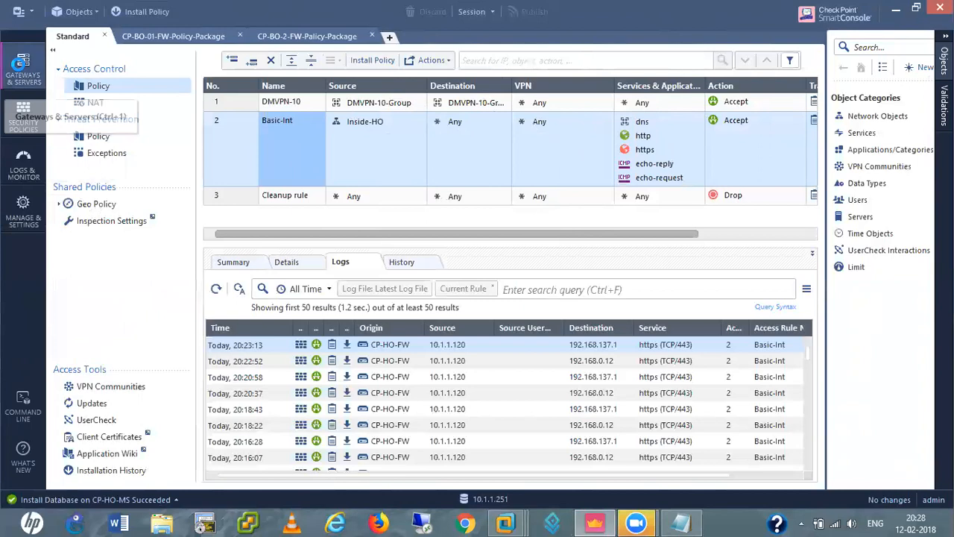
click(22, 70)
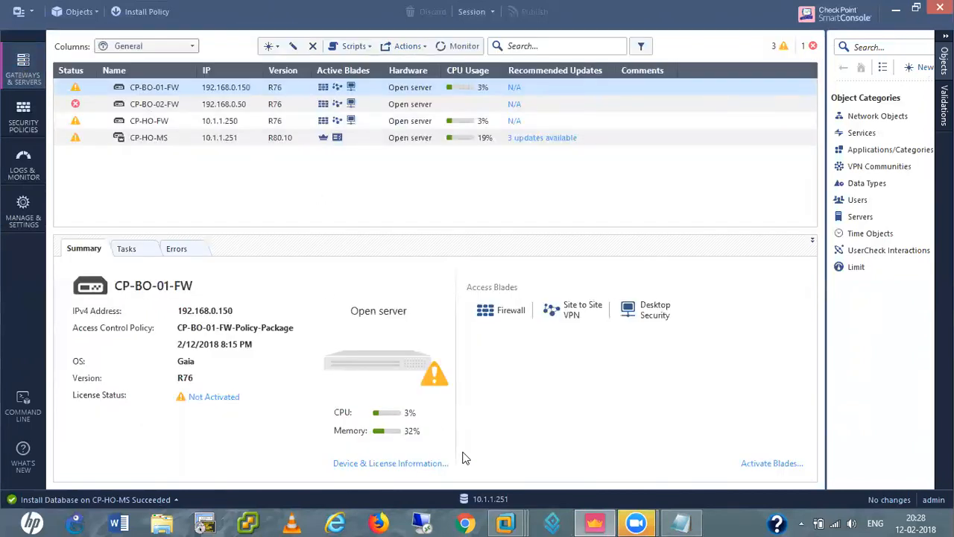
click(505, 522)
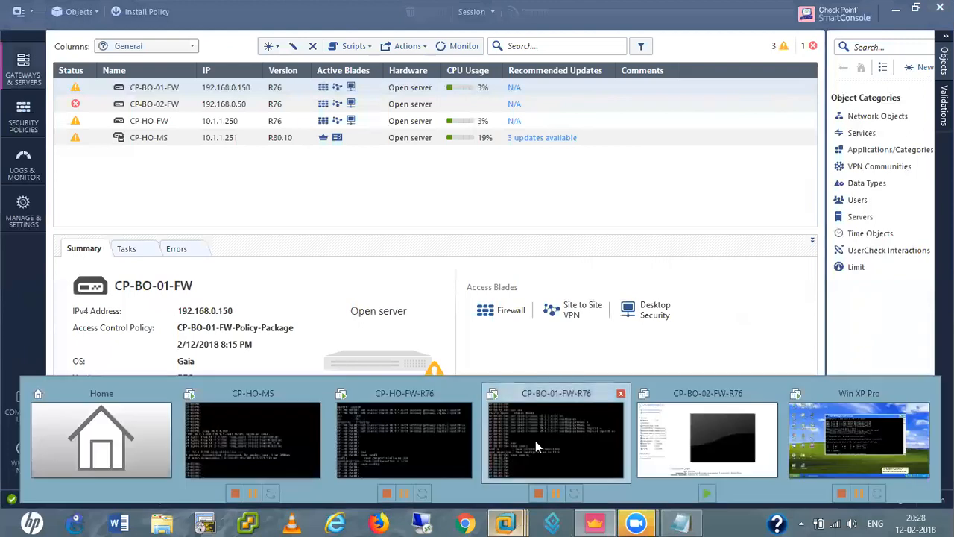
click(535, 441)
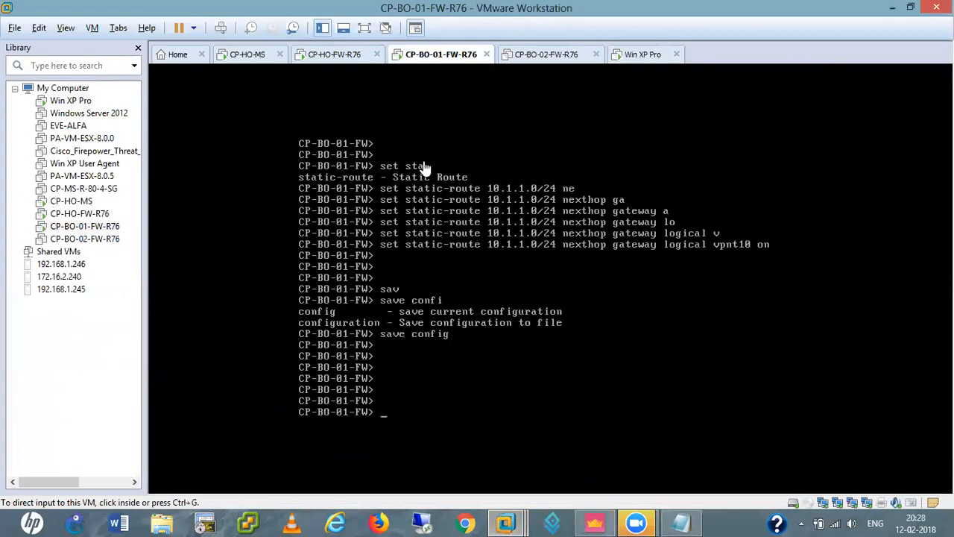
Power off CP-BO-01-FW-R76 and close the BO-01 and BO-02 firewall tabs
right_click(438, 59)
mouse_move(465, 81)
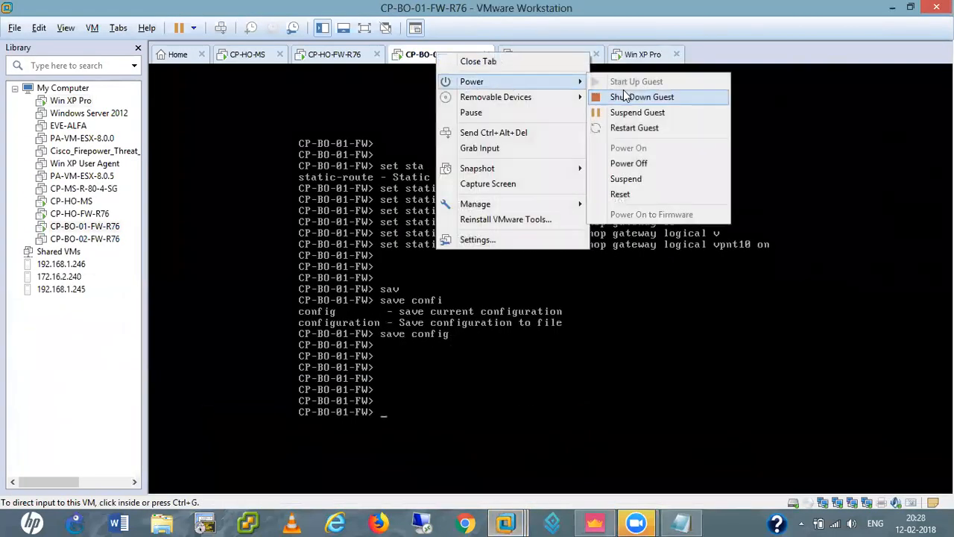
click(628, 163)
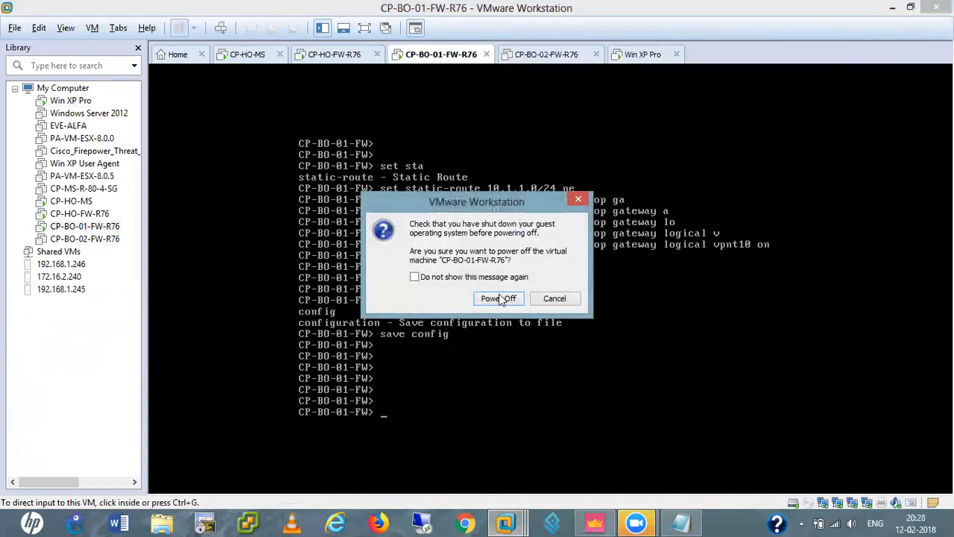
click(498, 297)
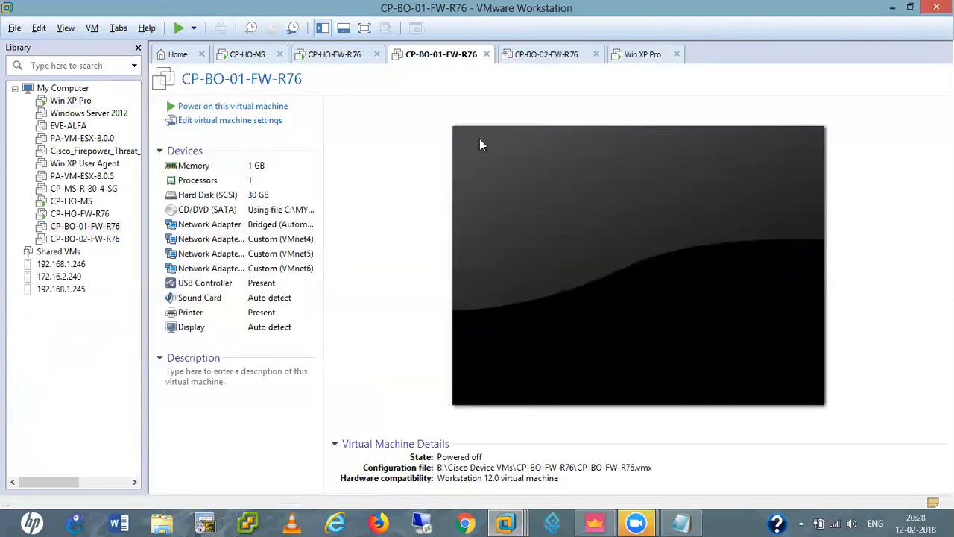
click(486, 54)
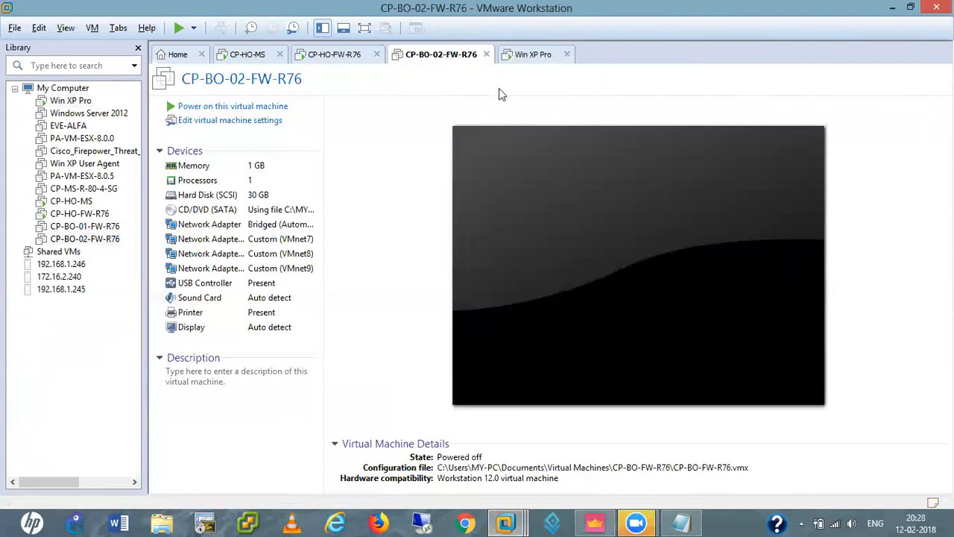
click(486, 54)
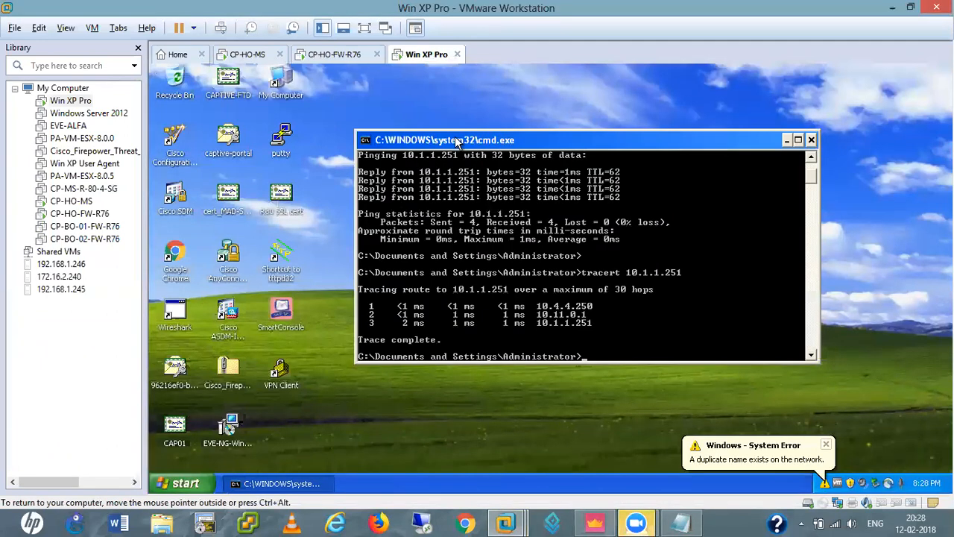
Close the XP command prompt and power on the Windows Server 2012 VM
click(811, 140)
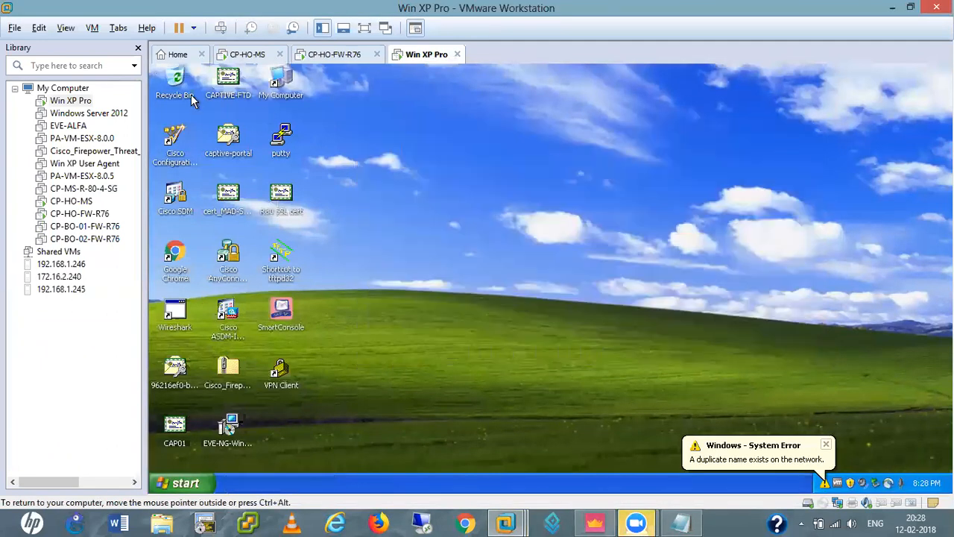
click(82, 113)
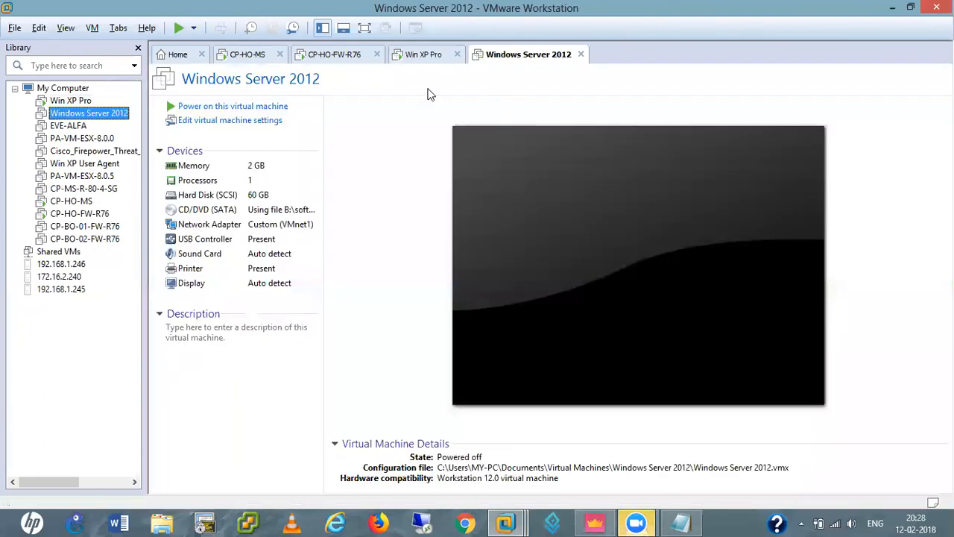
click(242, 111)
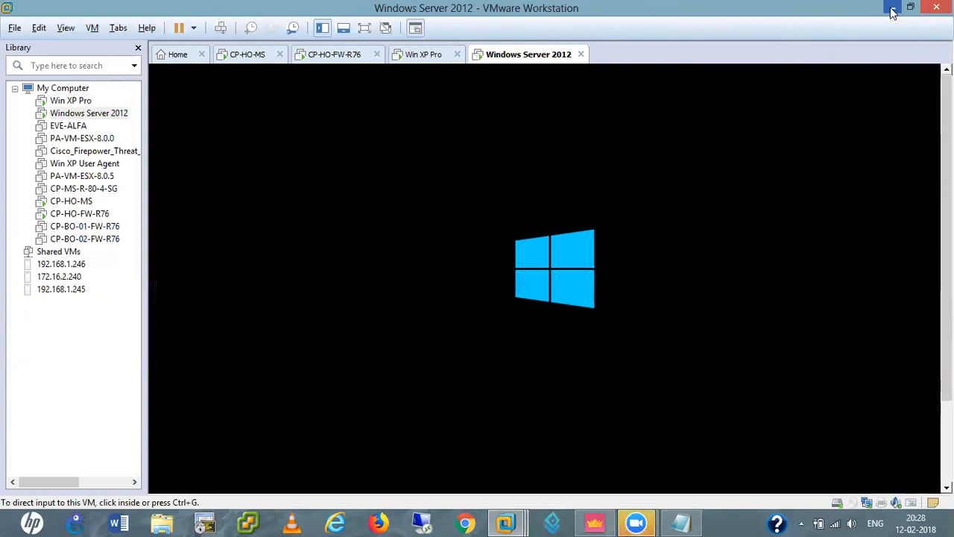
click(417, 58)
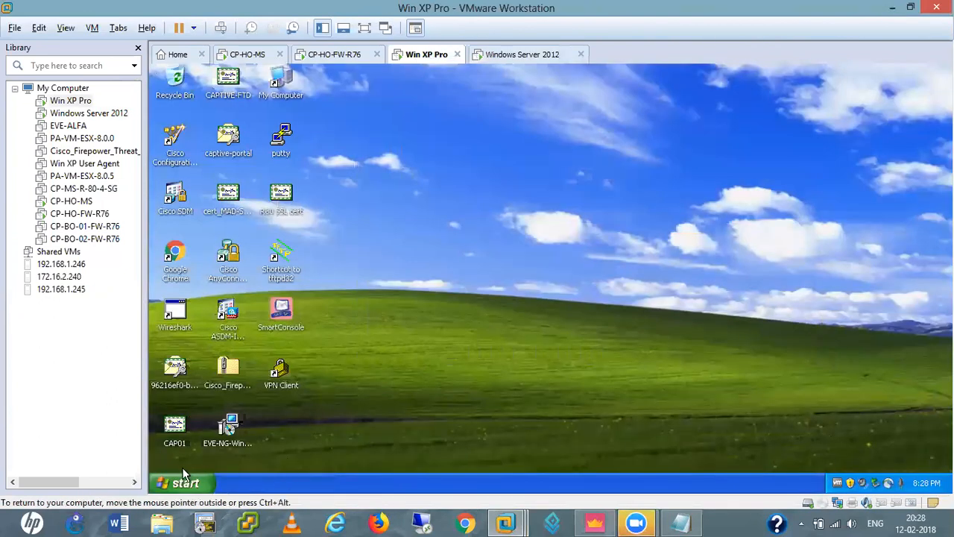
Log off the Win XP session and send Ctrl+Alt+Del to show the Log On to Windows prompt
click(174, 483)
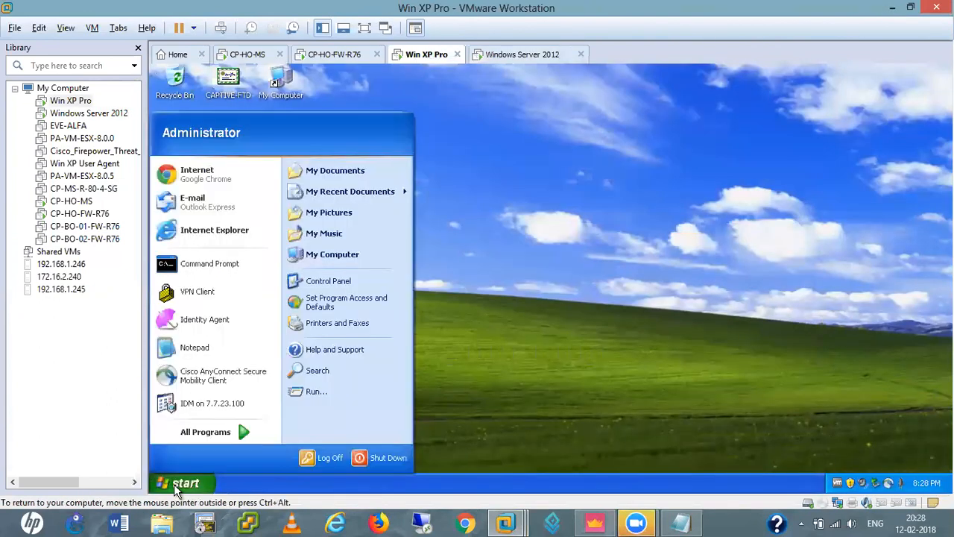
click(329, 458)
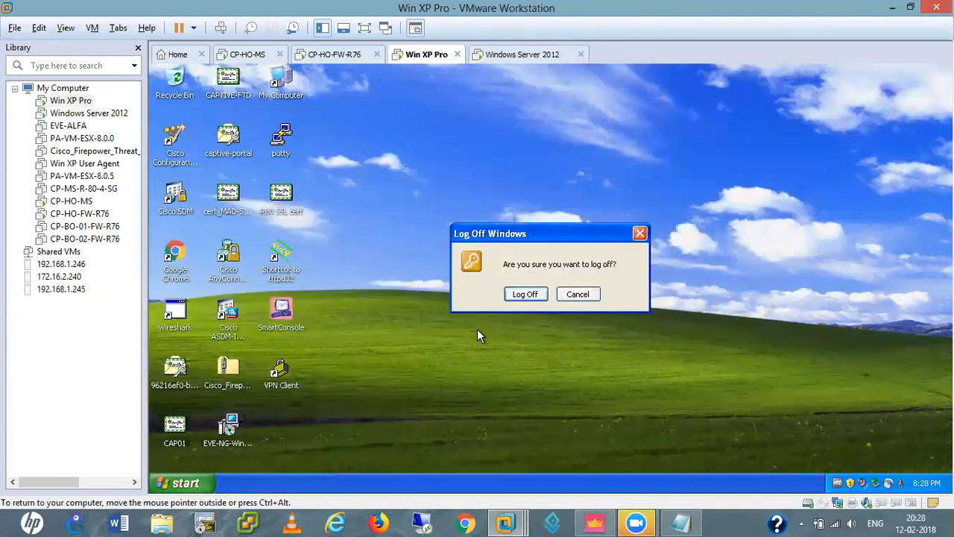
click(522, 295)
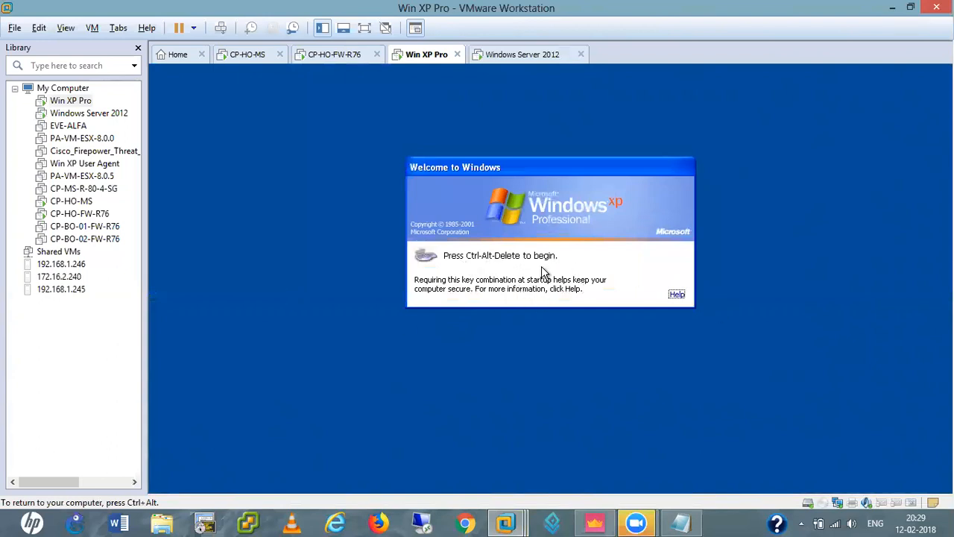
key(ctrl+alt+Insert)
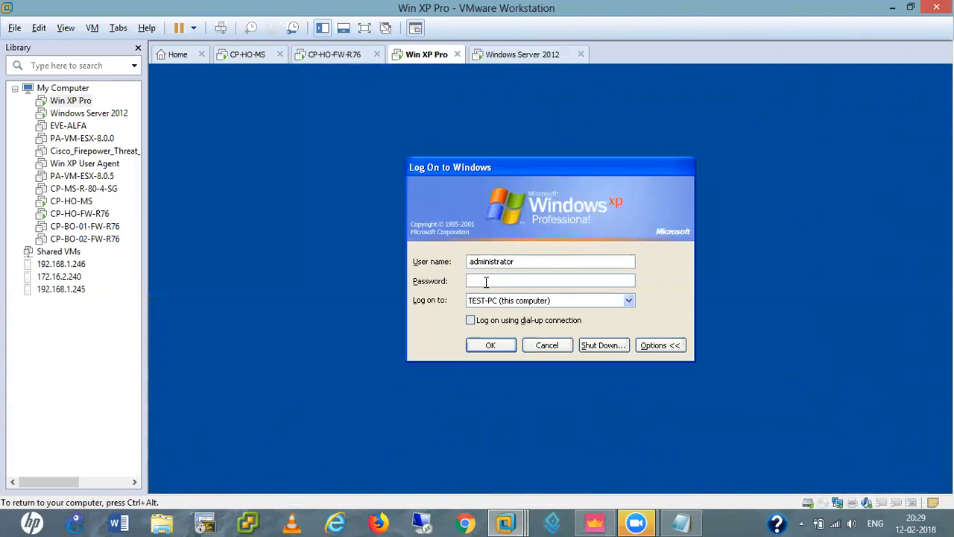
Change the Log on to location from TEST-PC (this computer) to the domain
click(628, 303)
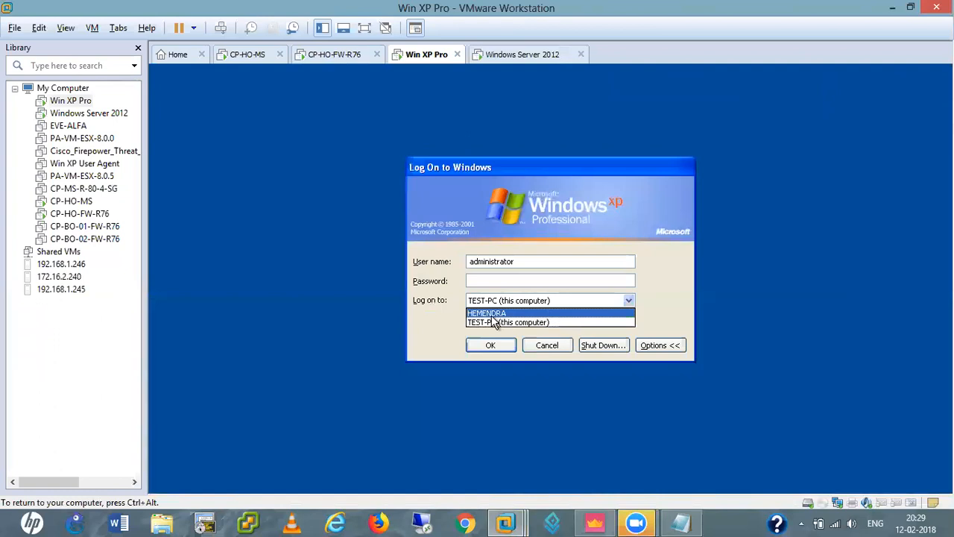
click(628, 302)
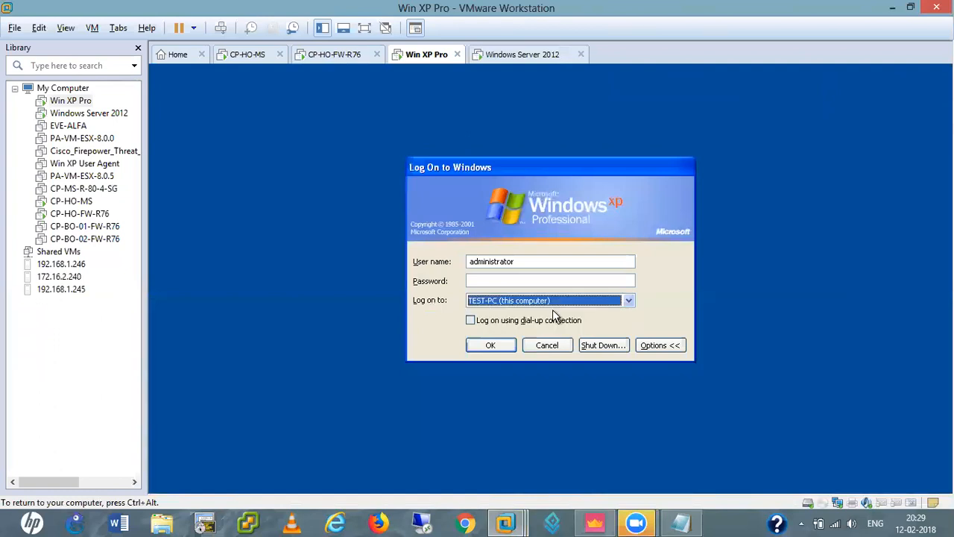
click(628, 303)
click(489, 313)
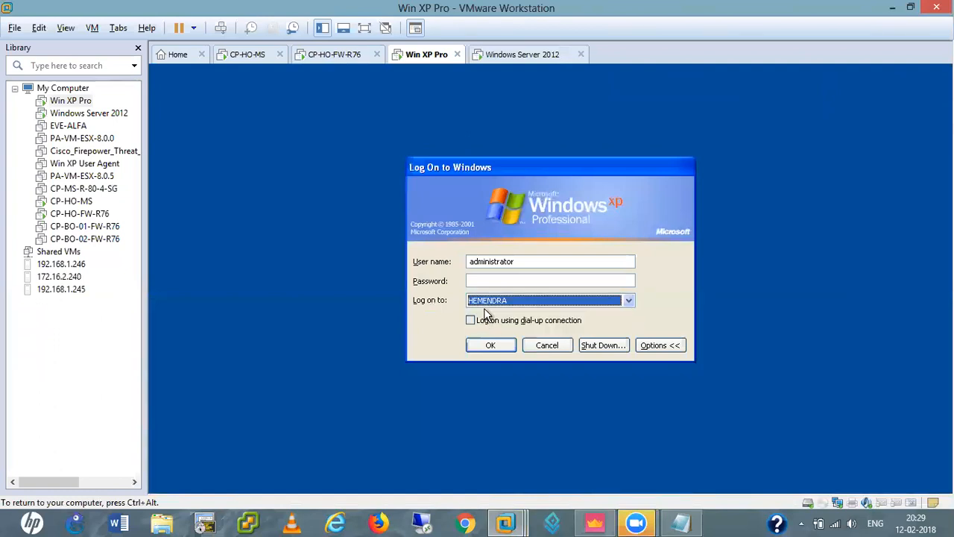
Replace the user name with the domain user, enter its password and submit the logon
click(521, 263)
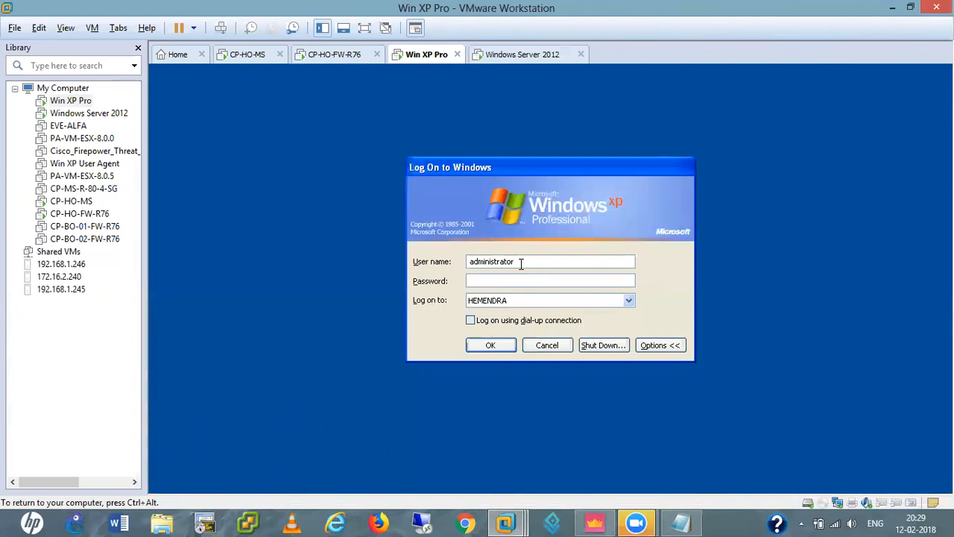
key(BackSpace)
key(BackSpace)
key(BackSpace)
key(BackSpace)
key(BackSpace)
key(BackSpace)
key(BackSpace)
key(BackSpace)
key(BackSpace)
key(BackSpace)
text(hr1****)
key(BackSpace)
key(BackSpace)
key(BackSpace)
key(BackSpace)
text(*********)
key(Return)
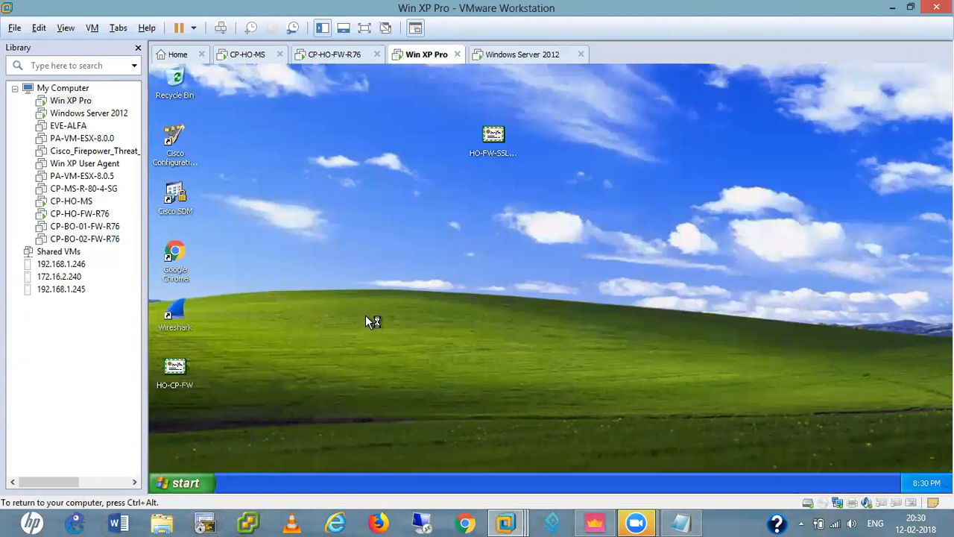
click(192, 480)
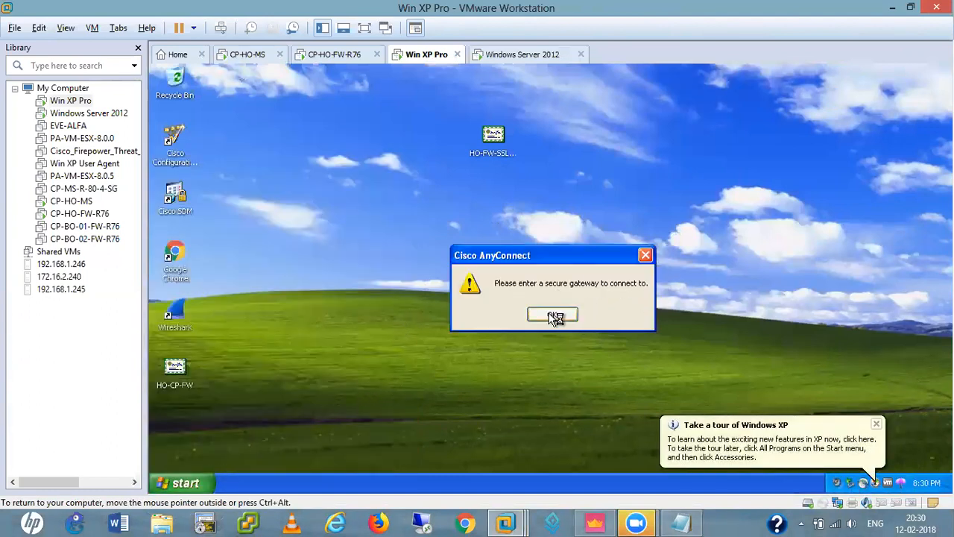
click(552, 313)
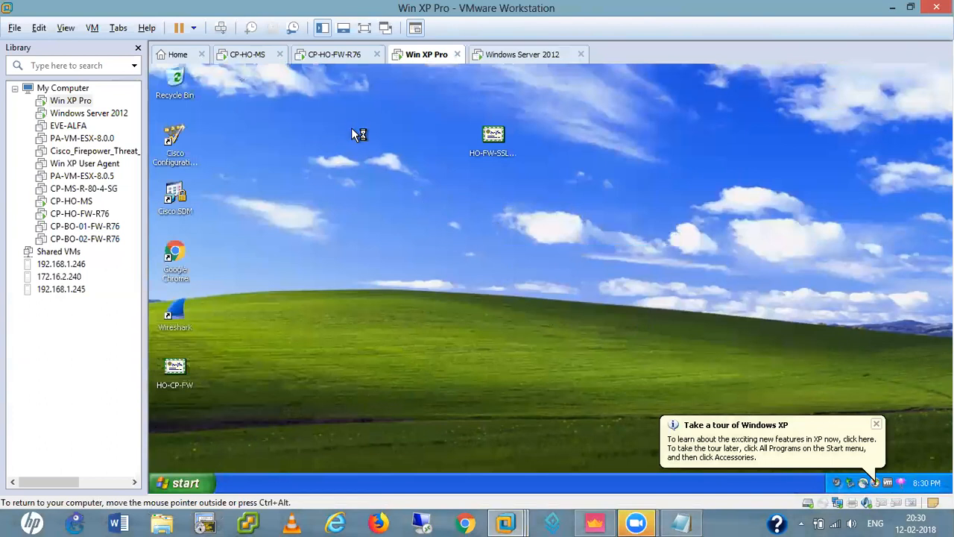
right_click(421, 198)
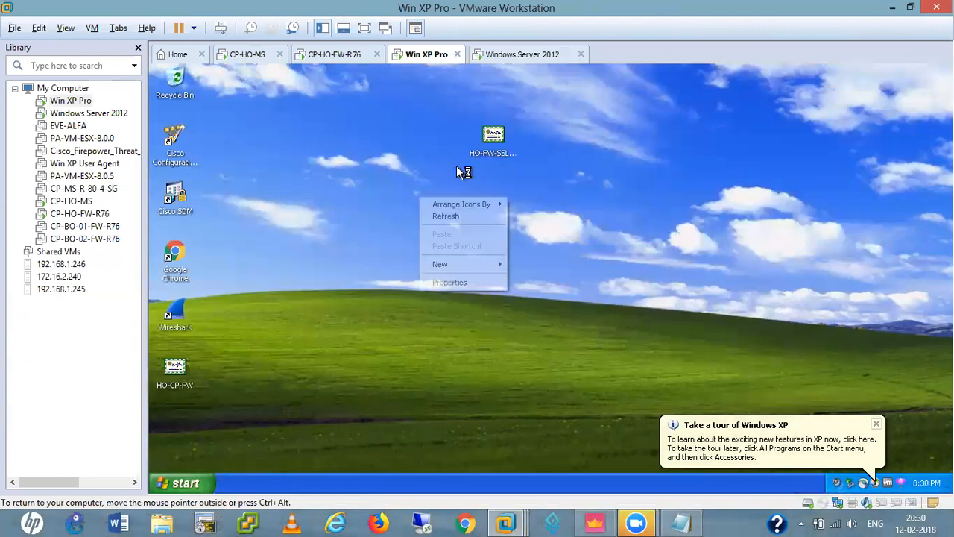
click(447, 282)
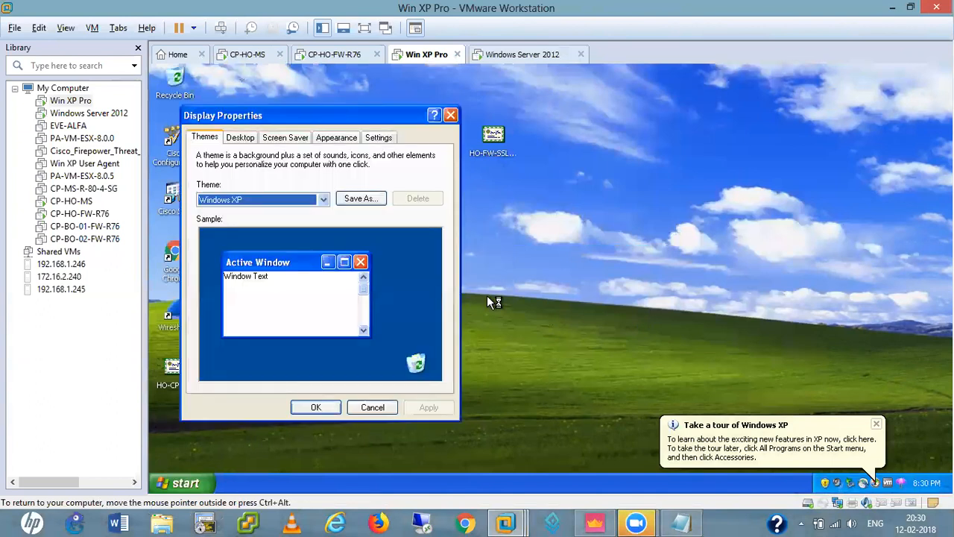
click(379, 138)
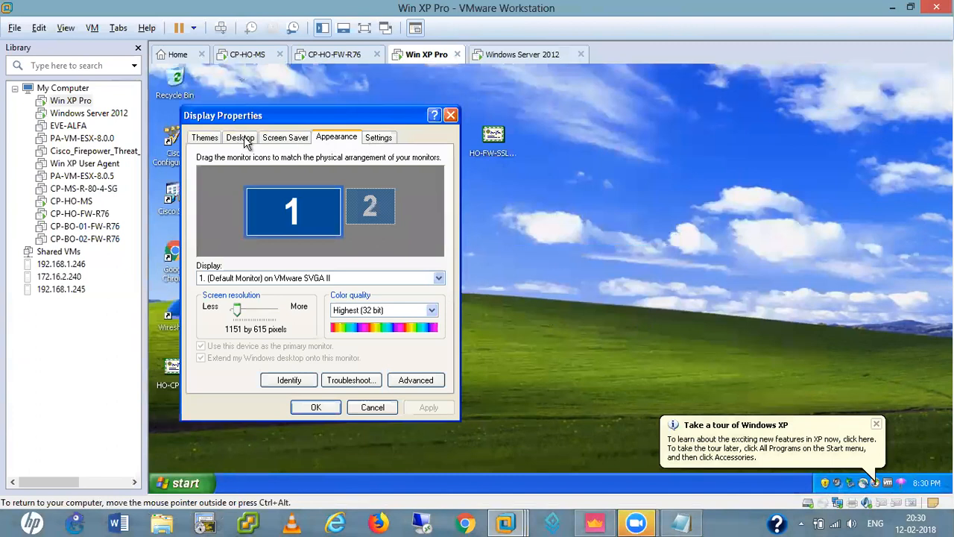
click(451, 116)
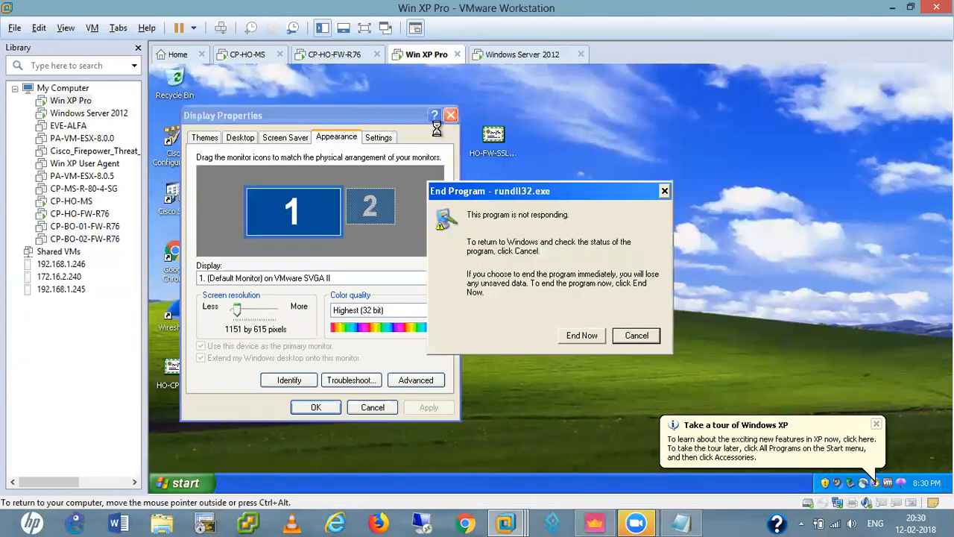
click(587, 337)
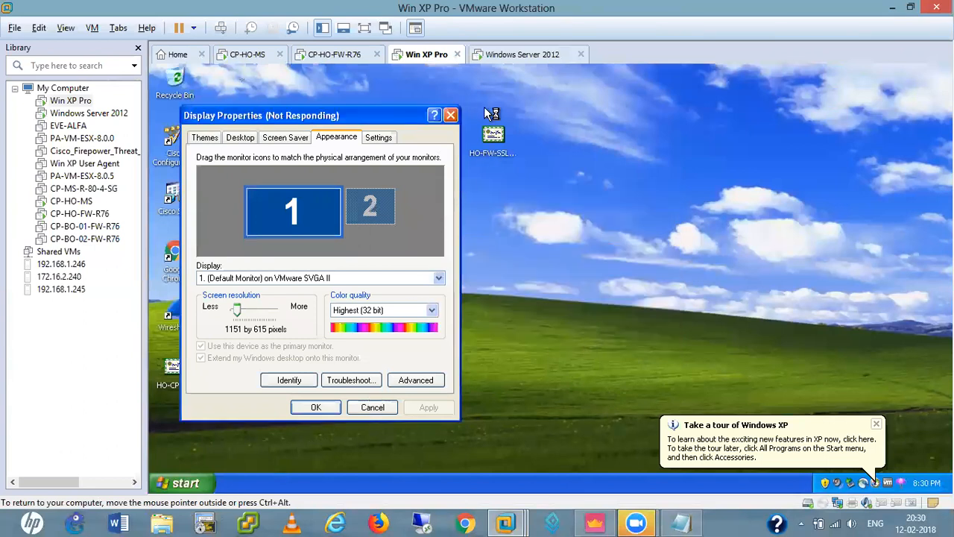
click(451, 117)
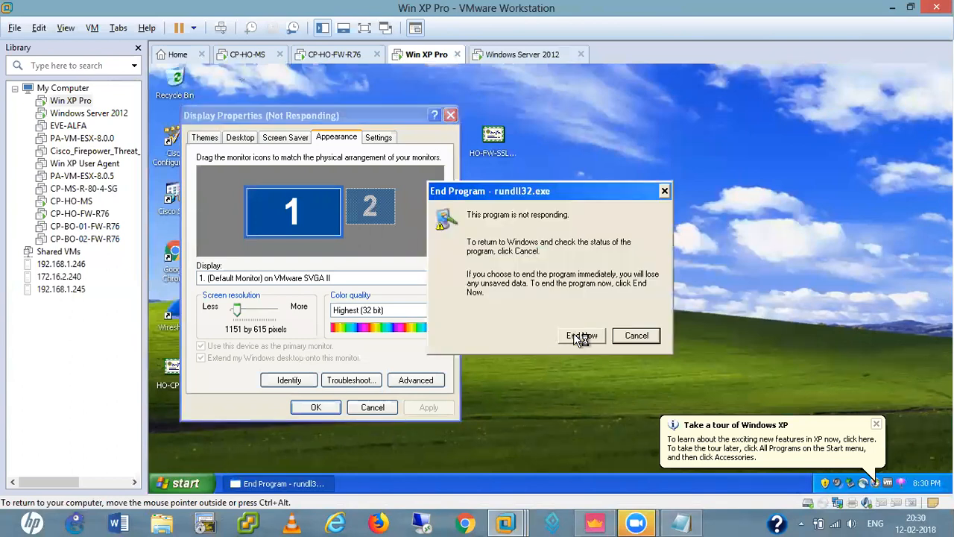
click(579, 334)
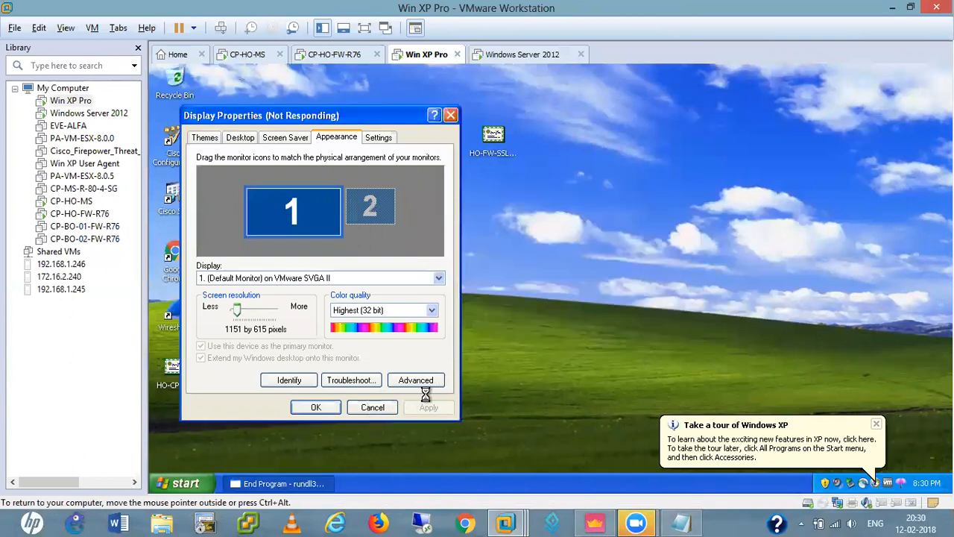
click(545, 57)
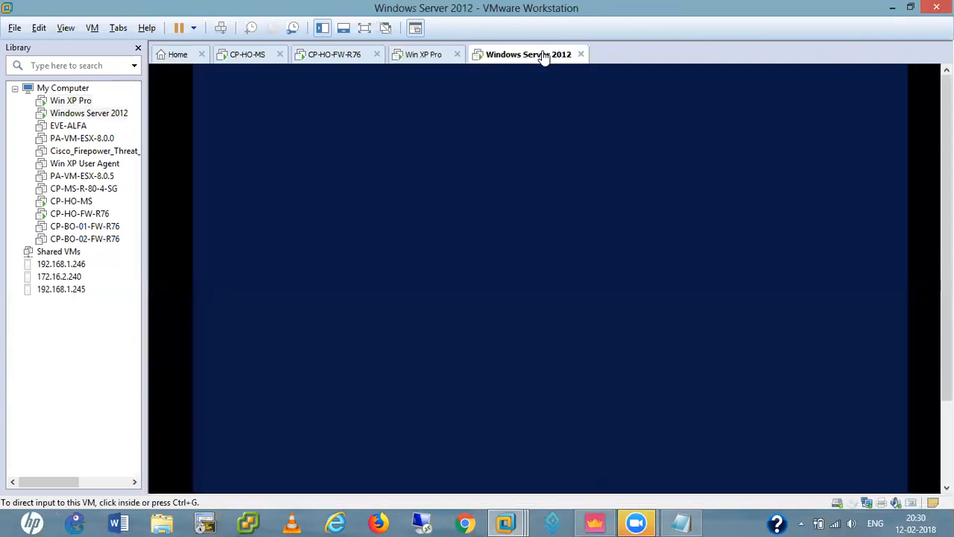
click(423, 57)
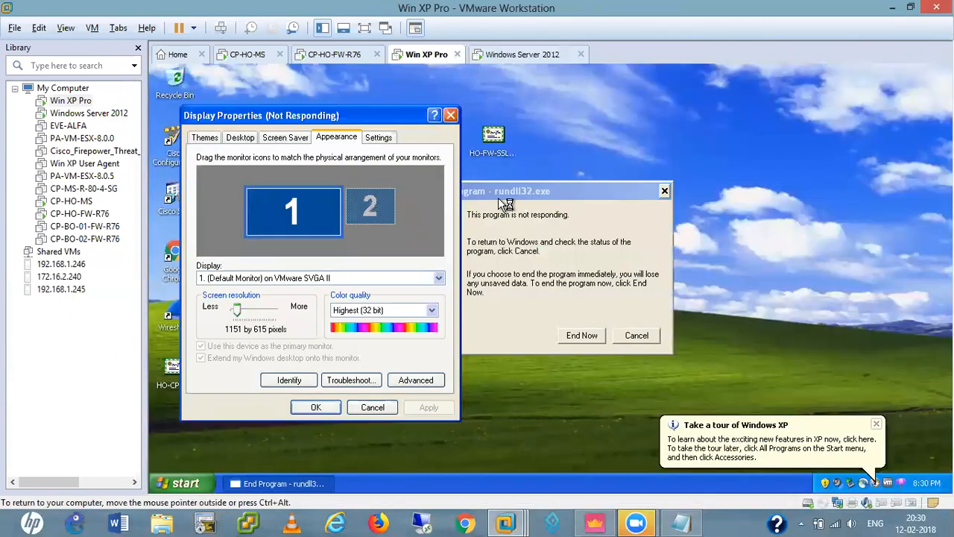
click(581, 334)
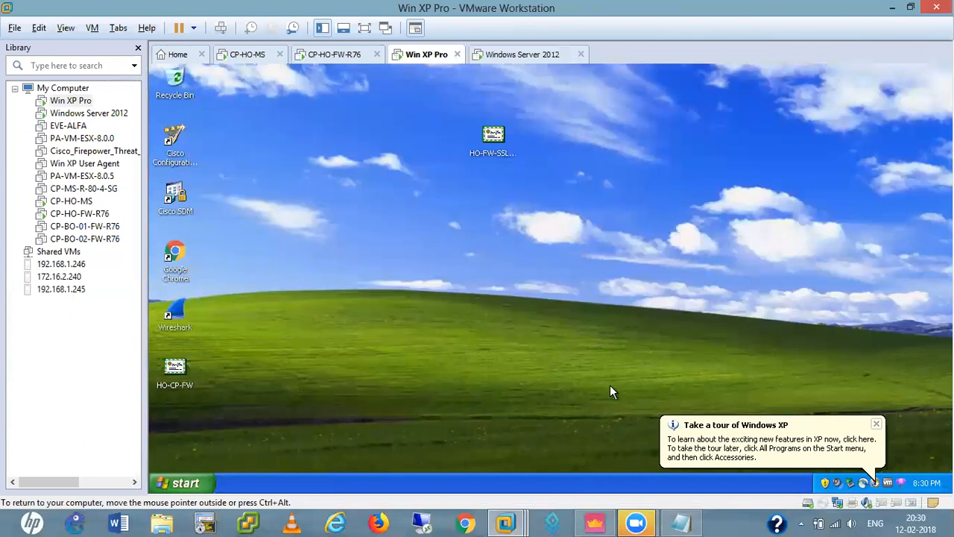
Launch Control Panel and dismiss the hung display-settings error report with Don't Send
click(185, 483)
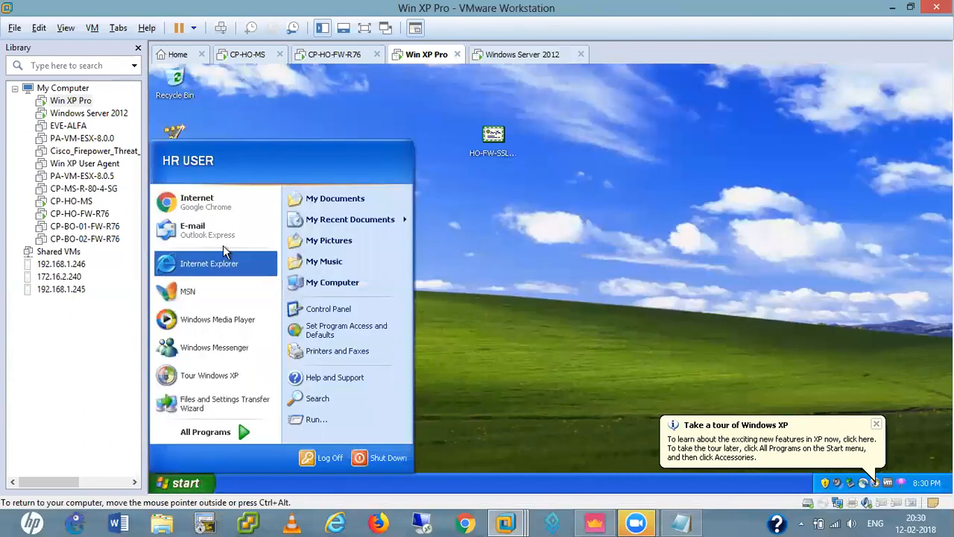
click(332, 310)
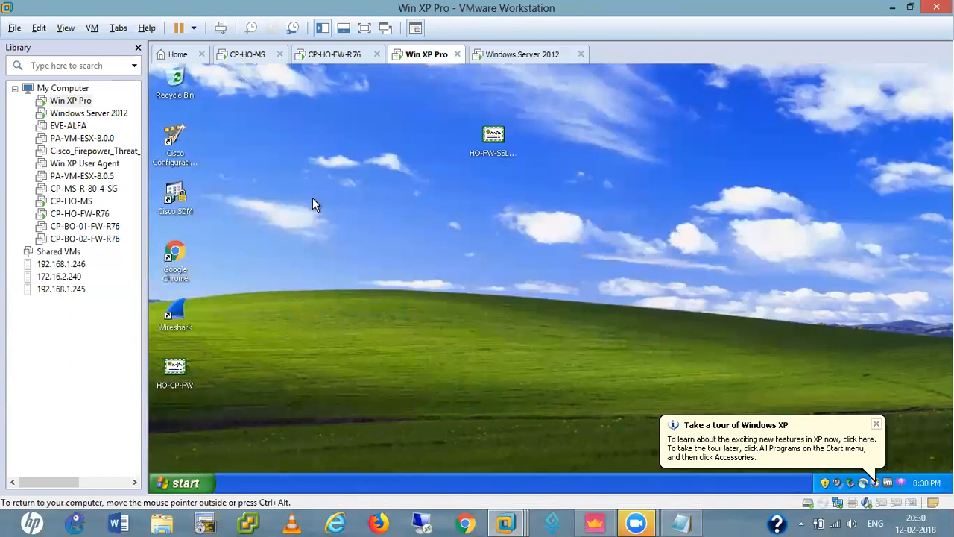
click(178, 483)
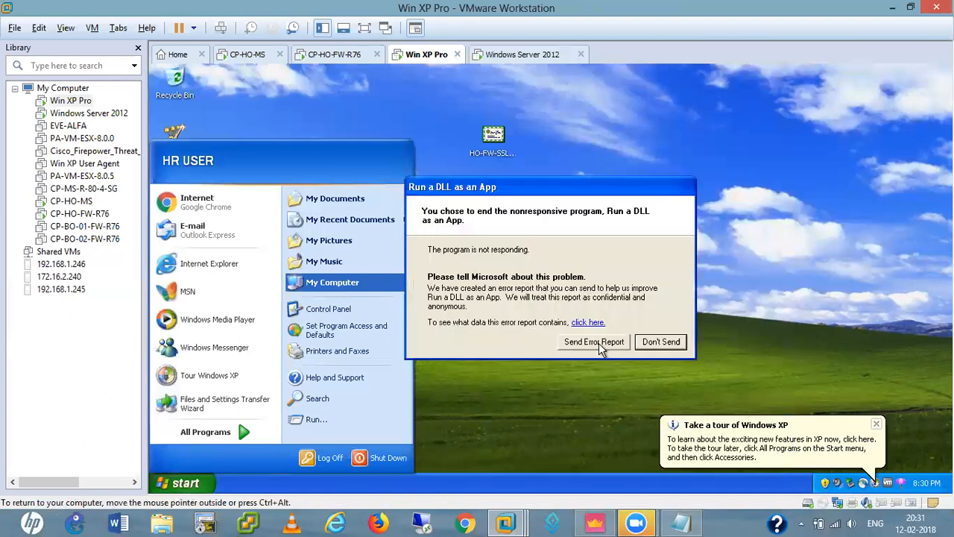
click(652, 343)
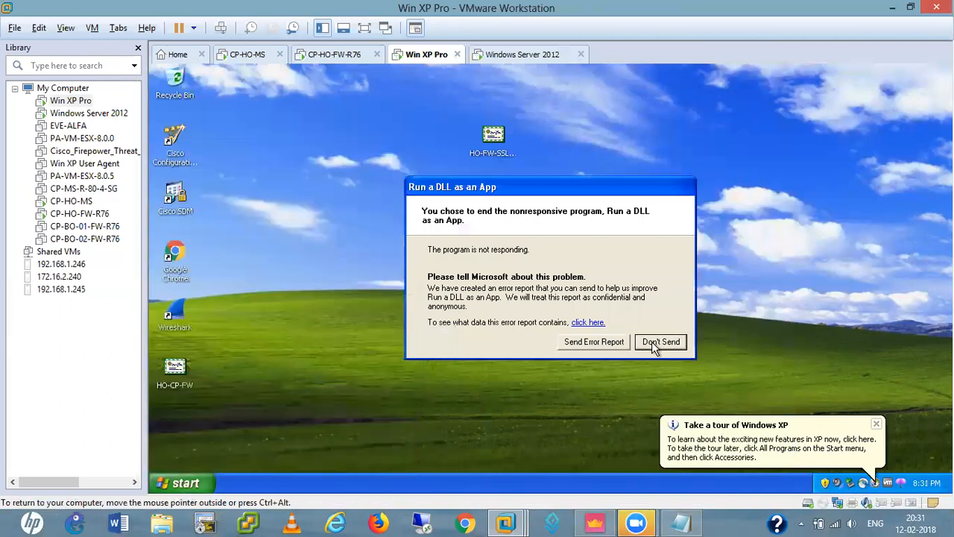
Log the current user off Windows XP and confirm
click(171, 482)
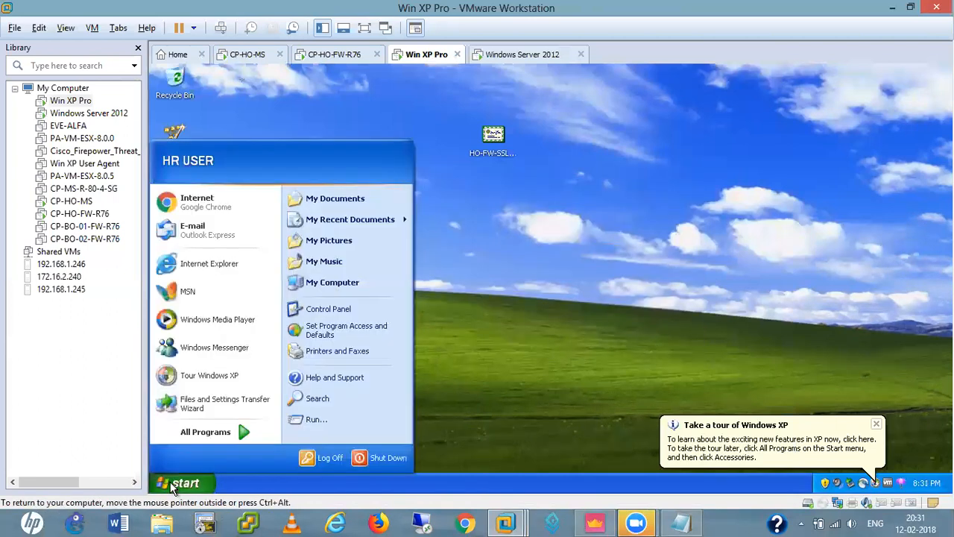
click(322, 458)
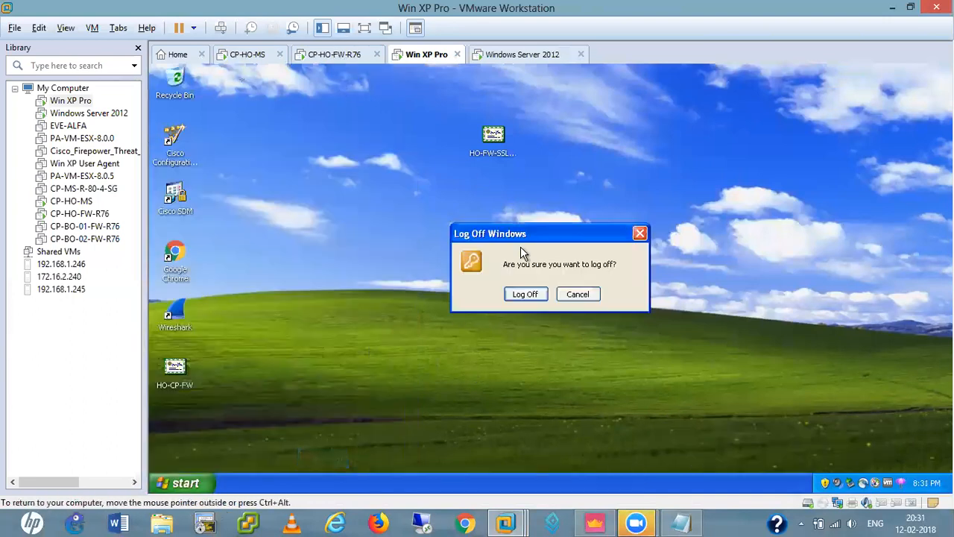
click(525, 295)
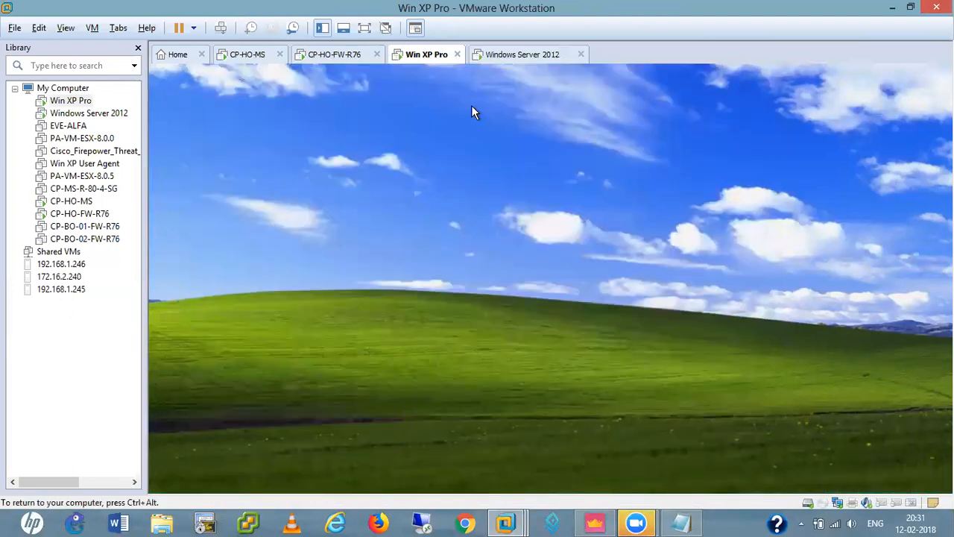
Power off the Win XP Pro virtual machine after glancing at its hardware settings
right_click(426, 56)
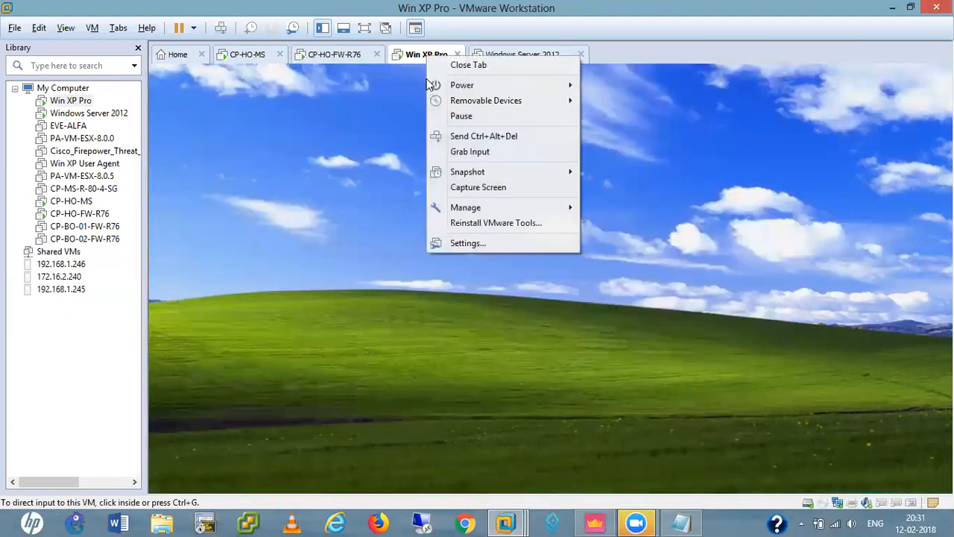
click(495, 244)
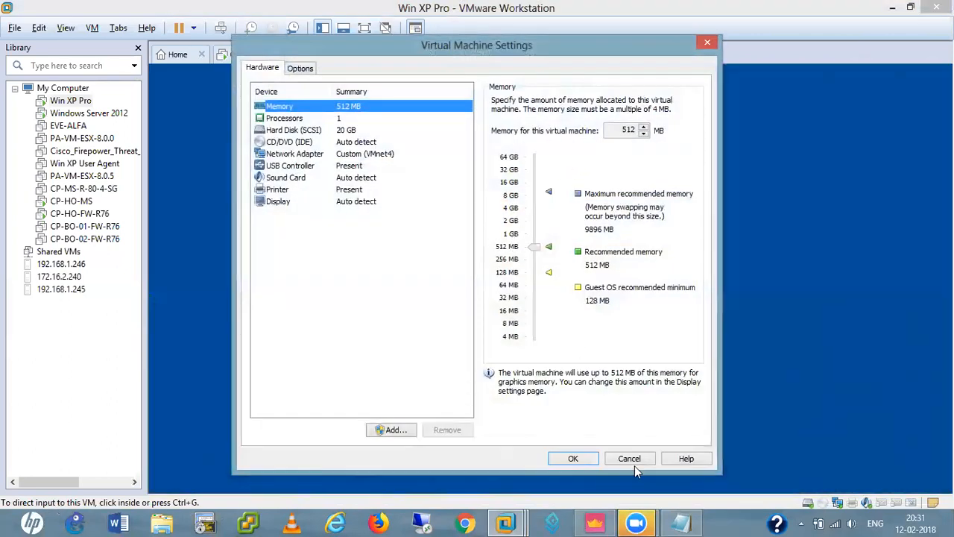
click(633, 460)
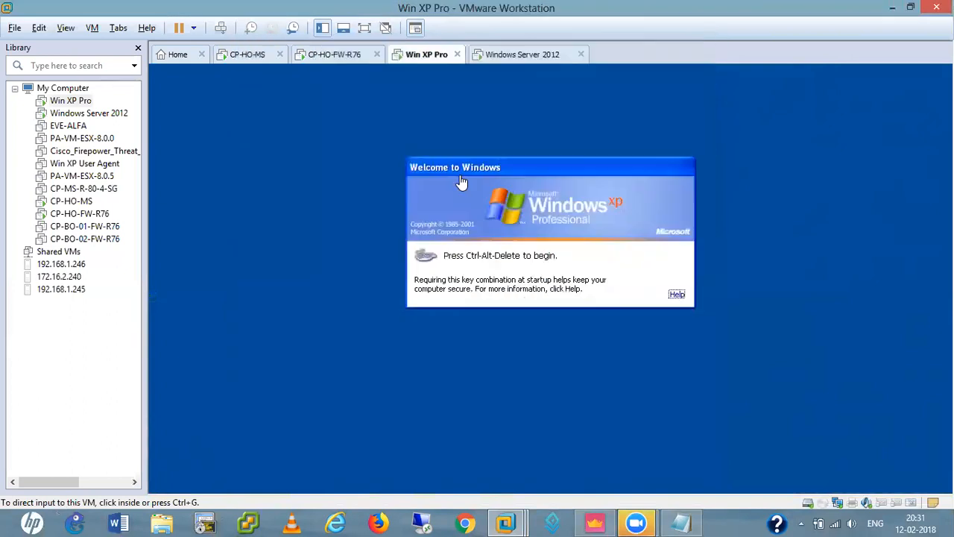
right_click(421, 57)
mouse_move(458, 86)
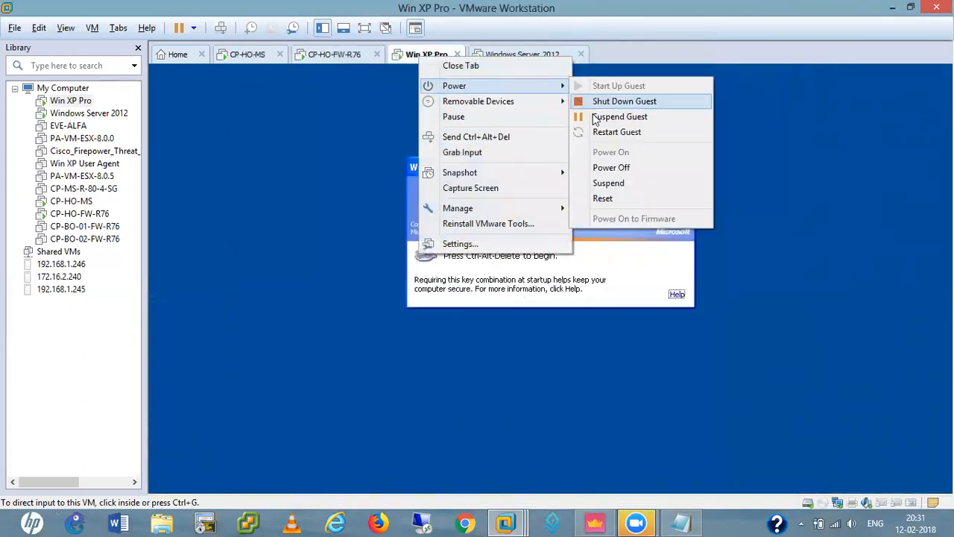
click(620, 170)
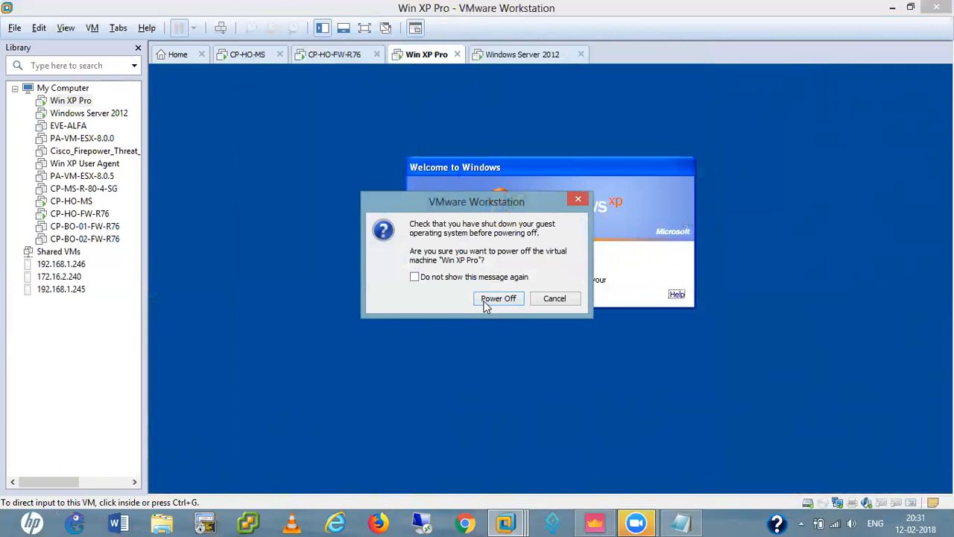
click(490, 299)
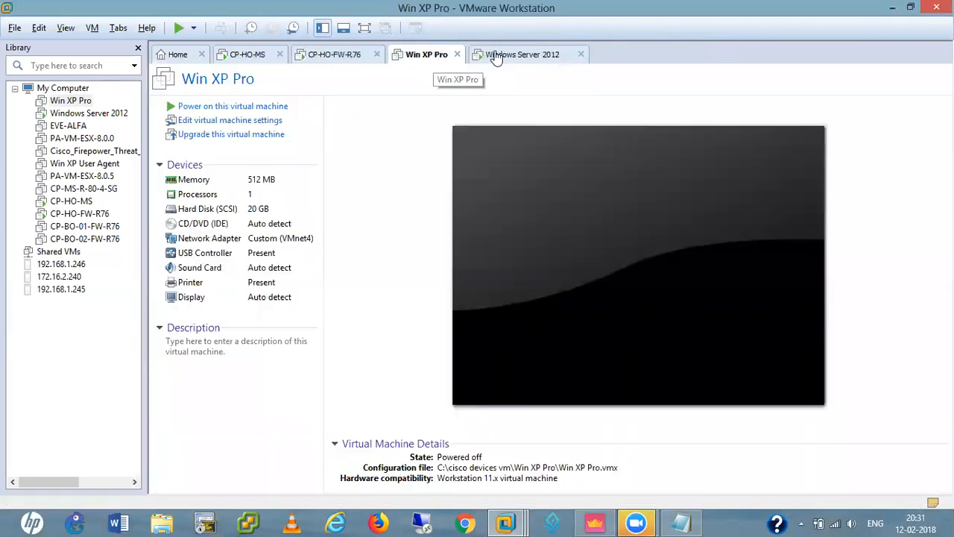
Sign in to Windows Server 2012 with the Administrator password, then return to the Win XP Pro tab
right_click(521, 59)
click(426, 222)
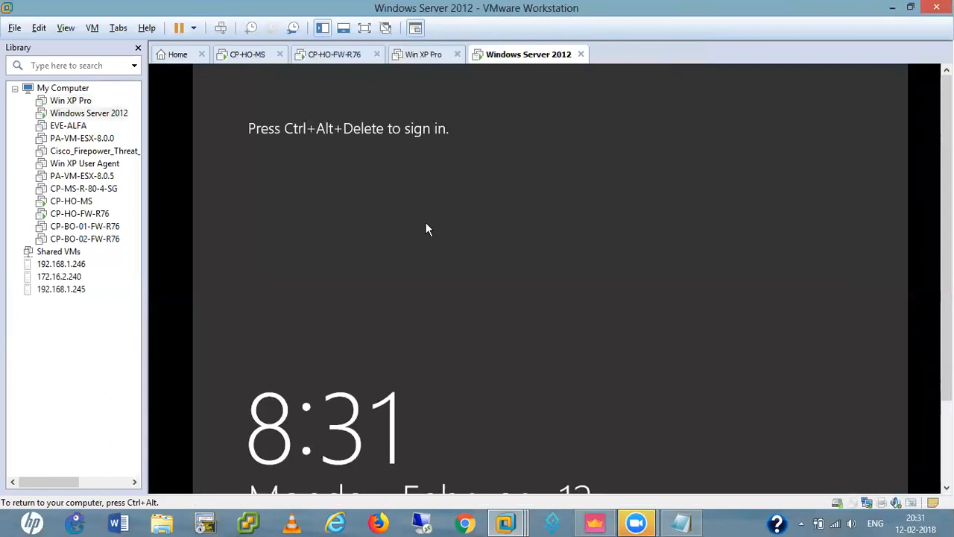
key(ctrl+alt+Insert)
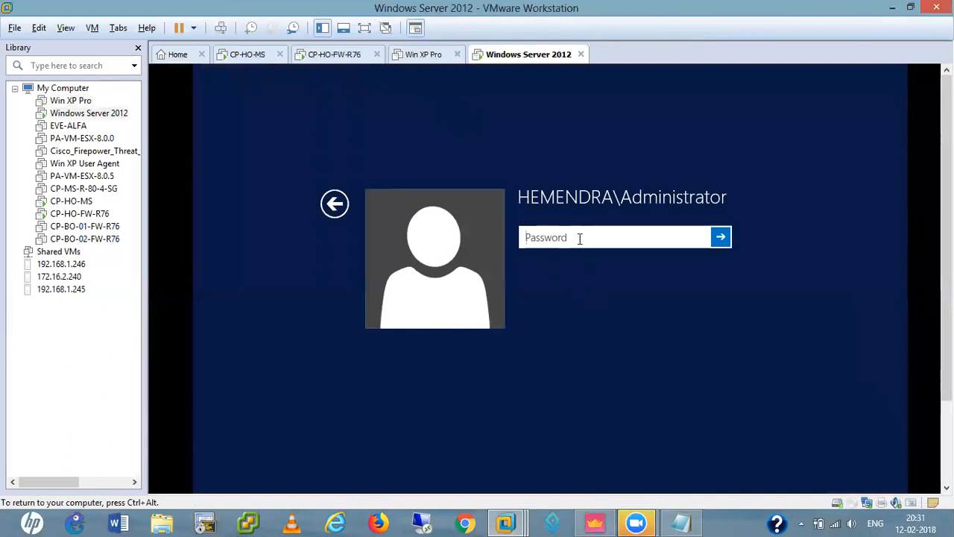
text(***********)
key(Return)
key(ctrl+alt)
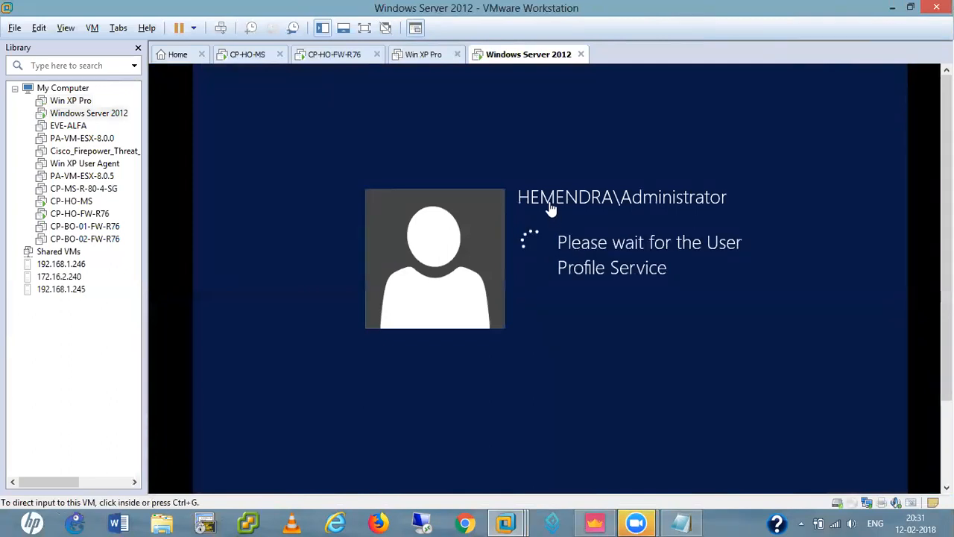
click(421, 58)
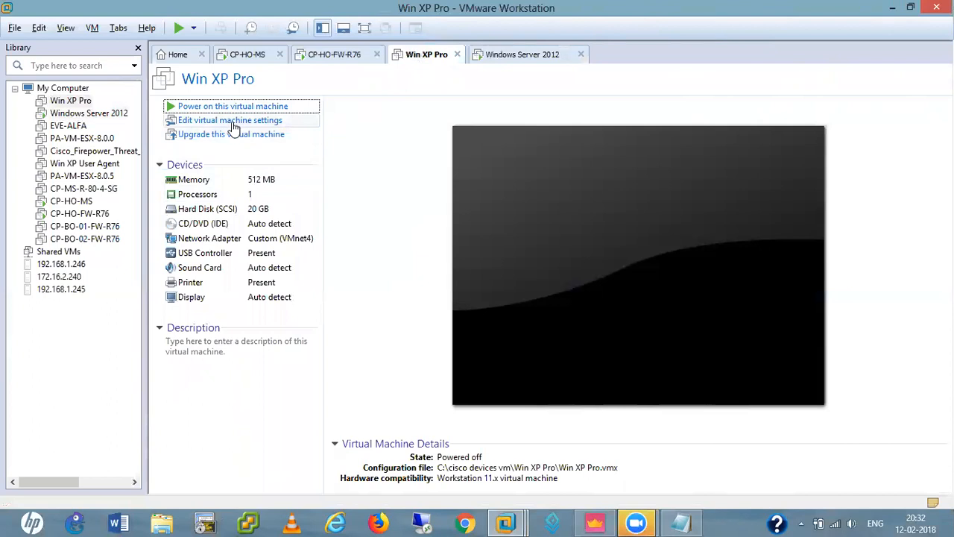
Raise Win XP Pro's memory to 1 GB and power the machine on
click(172, 121)
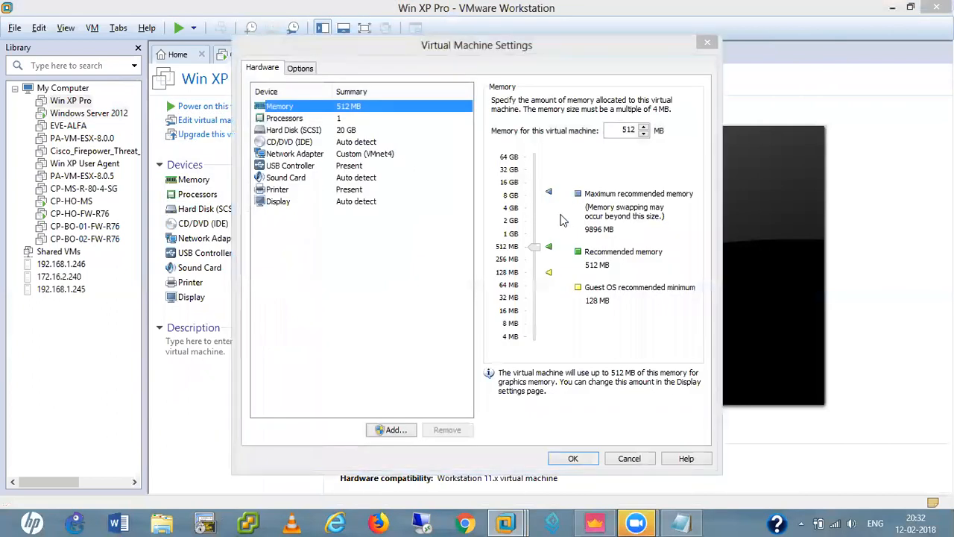
click(573, 459)
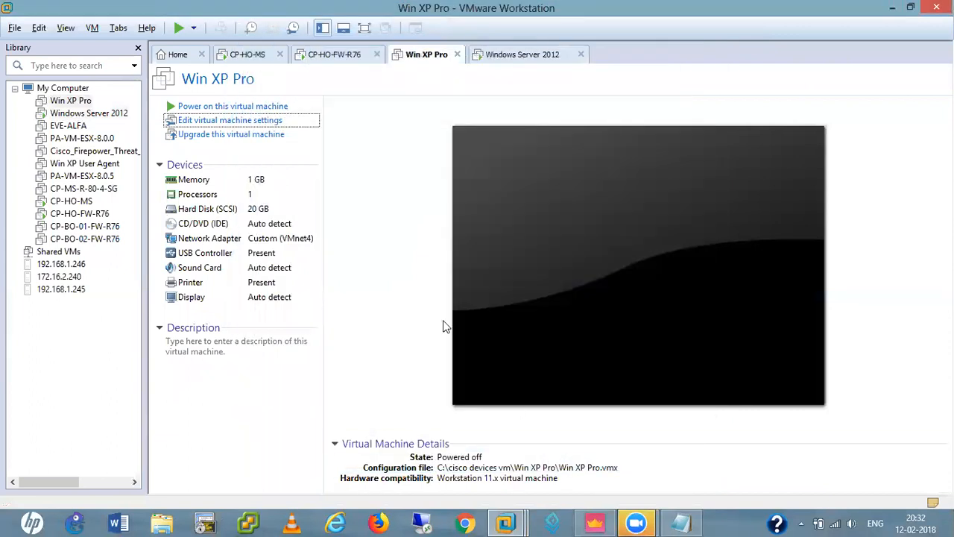
click(224, 107)
Check the CP-HO-MS and CP-HO-FW-R76 consoles, then minimise VMware to reach SmartConsole
click(246, 60)
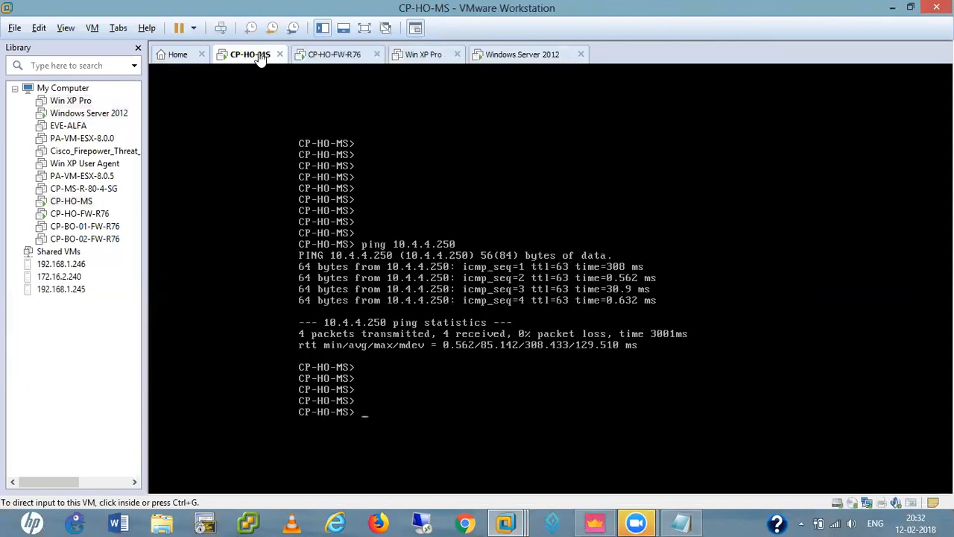
click(343, 56)
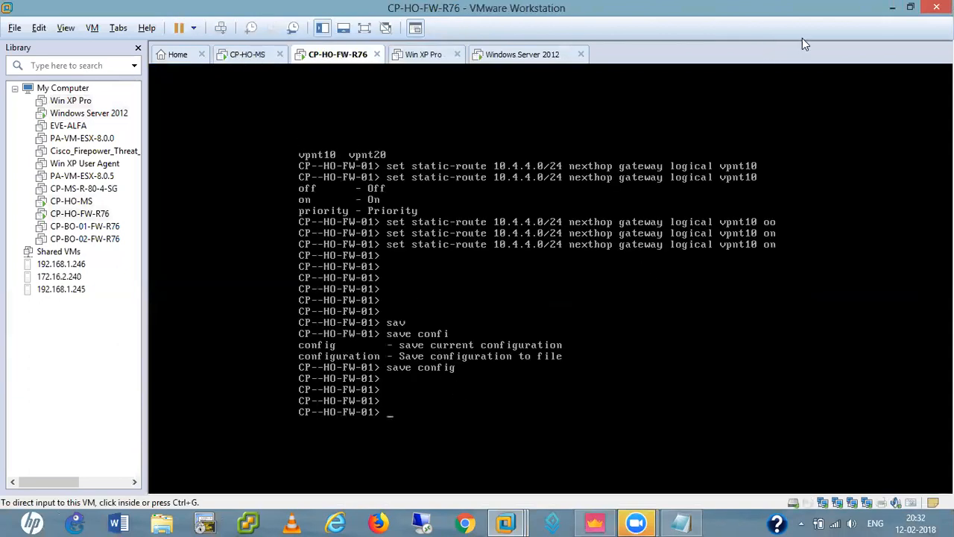
click(892, 7)
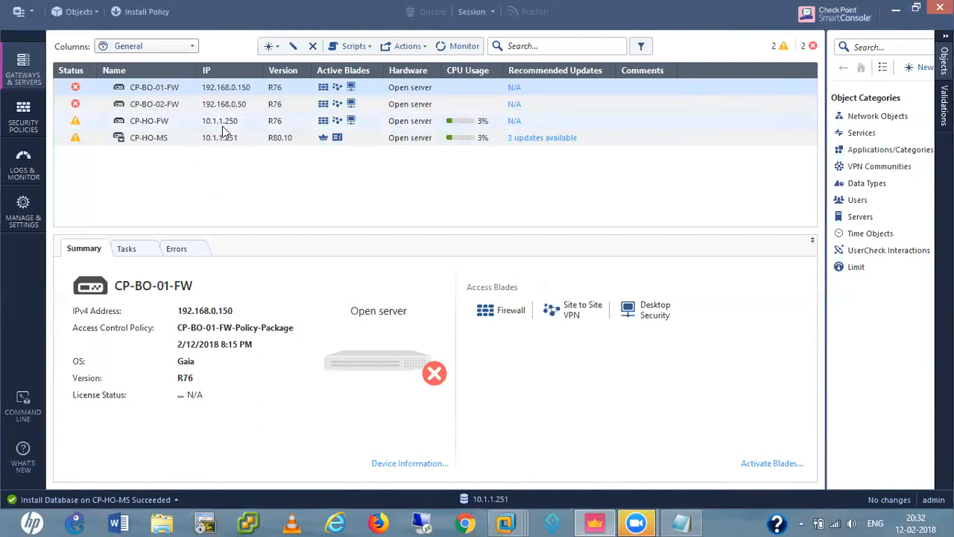
Select the CP-HO-FW row in Gateways & Servers to show its 10.1.1.250 summary
click(156, 120)
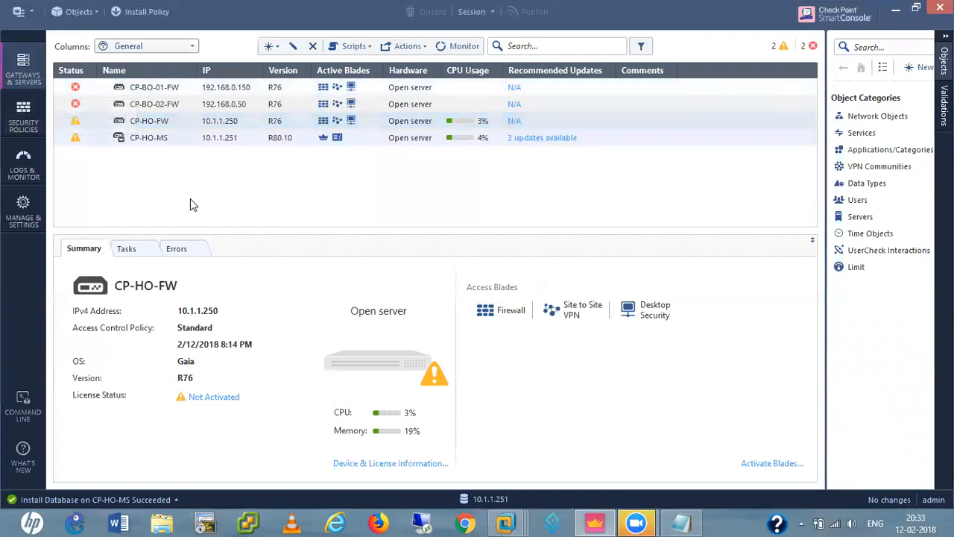
click(154, 120)
Open the CP-HO-FW gateway properties on General Properties and toggle the Mobile Access blade checkbox
double_click(154, 121)
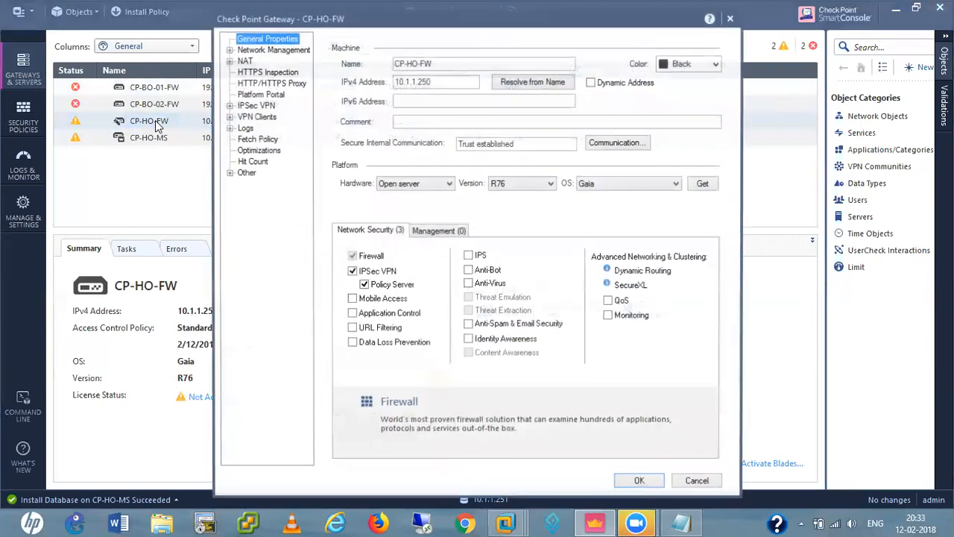
click(354, 299)
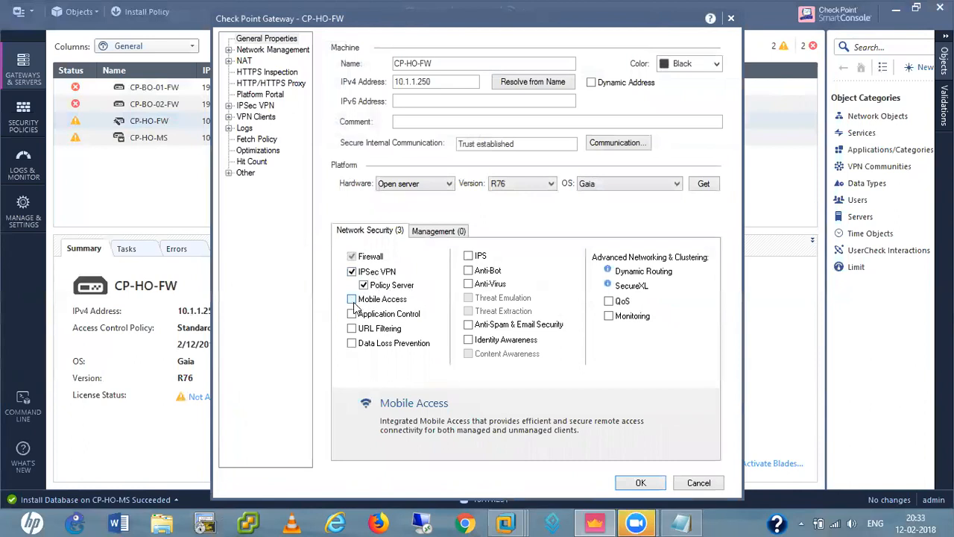
click(352, 301)
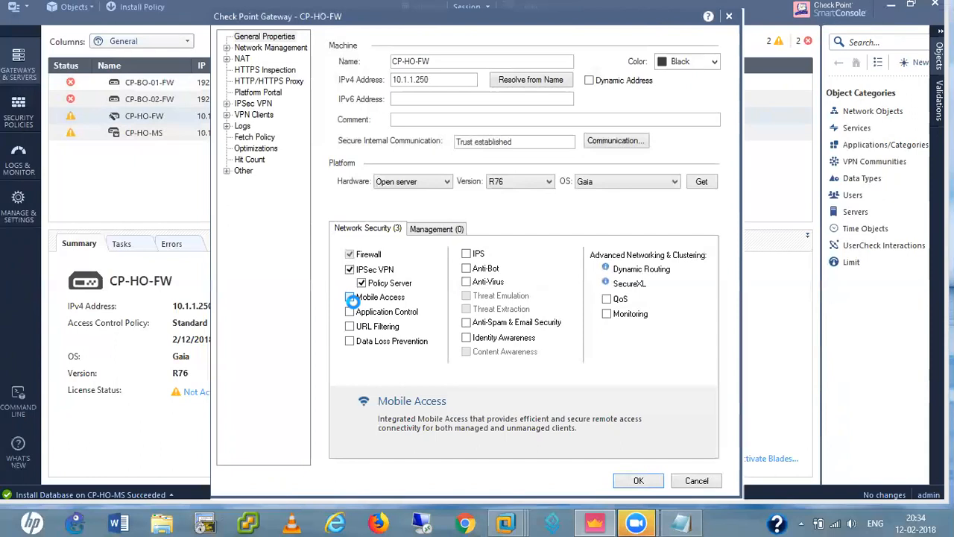
Tick Mobile Access under Network Security to launch the Mobile Access Configuration wizard
click(350, 297)
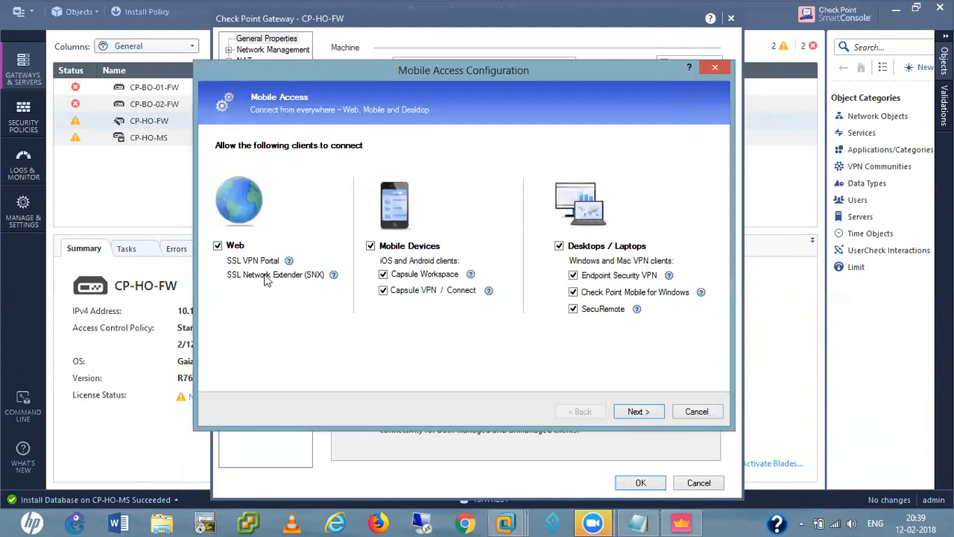
On the Web Portal page, change the Main URL's address from 10.1.1.250 to 192.168.0.250
click(634, 414)
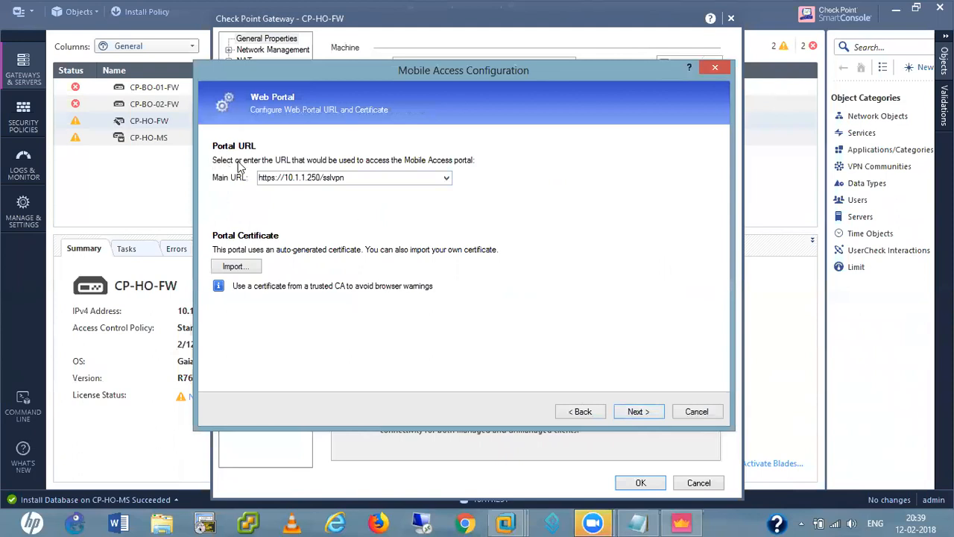
click(322, 177)
click(321, 177)
key(BackSpace)
key(BackSpace)
key(BackSpace)
key(BackSpace)
key(BackSpace)
key(BackSpace)
key(BackSpace)
key(BackSpace)
key(BackSpace)
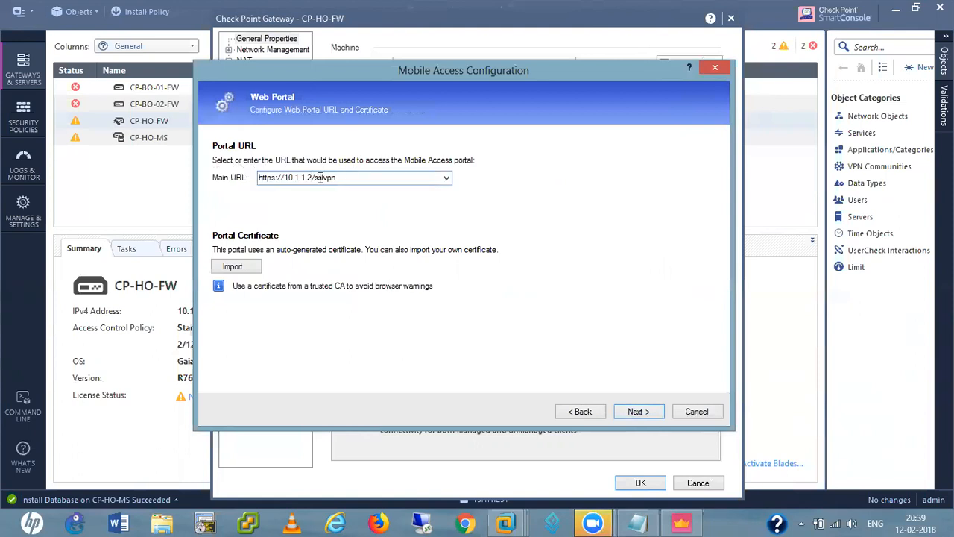
text(92.168.0.250)
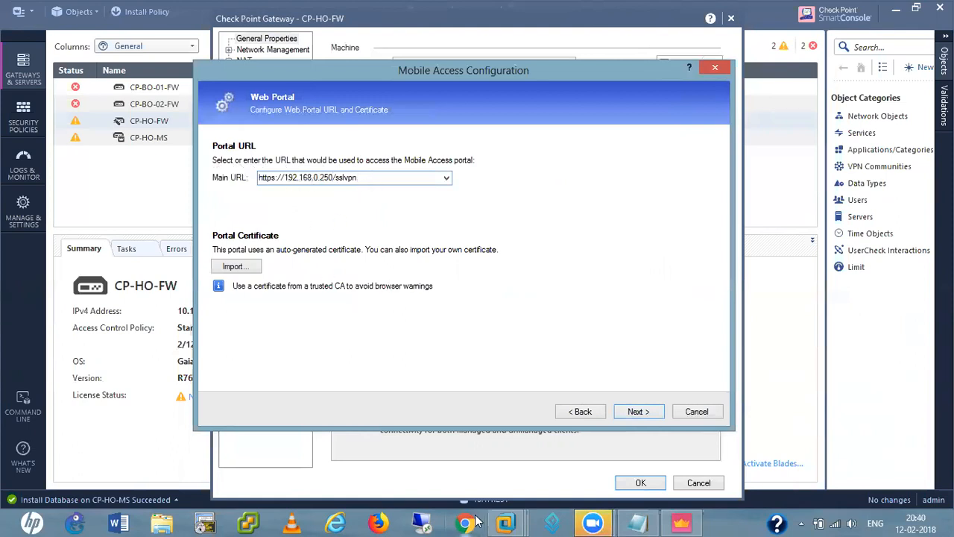
click(505, 523)
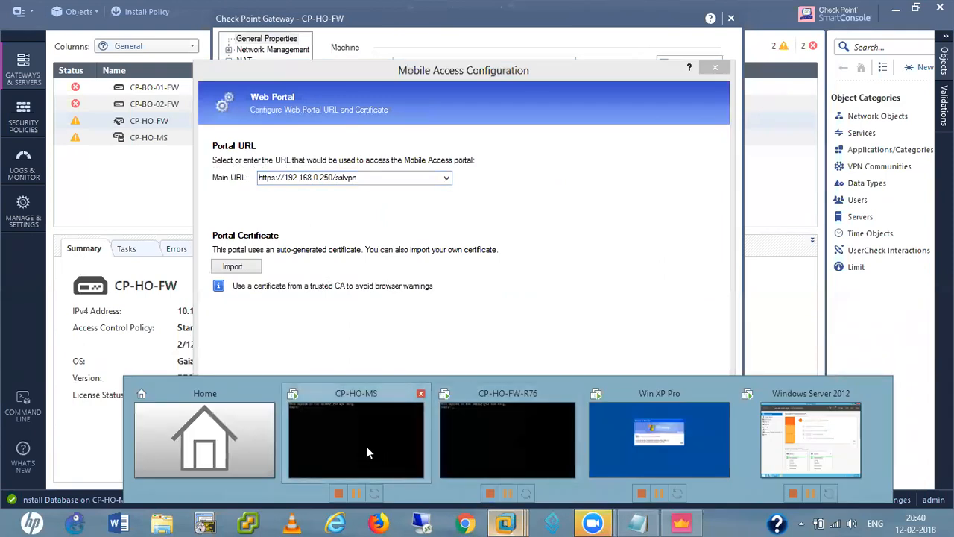
click(507, 429)
Log in to the CP-HO-FW-R76 console as admin
click(335, 118)
text(admin)
key(Return)
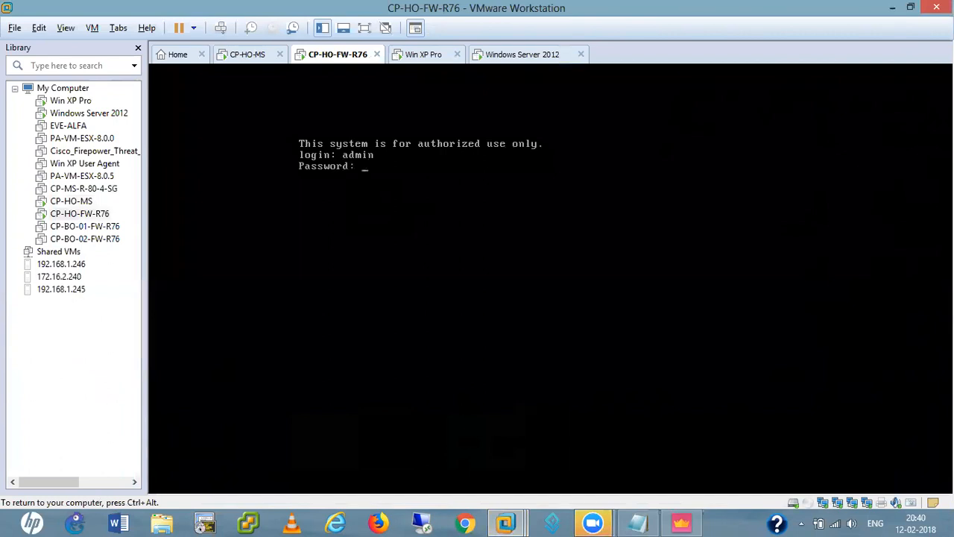
key(Return)
key(Return)
key(Return)
key(Return)
key(Return)
Run 'show interface eth0' to confirm 192.168.0.250/24, then return to SmartConsole
text(sho)
key(Tab)
text(inter)
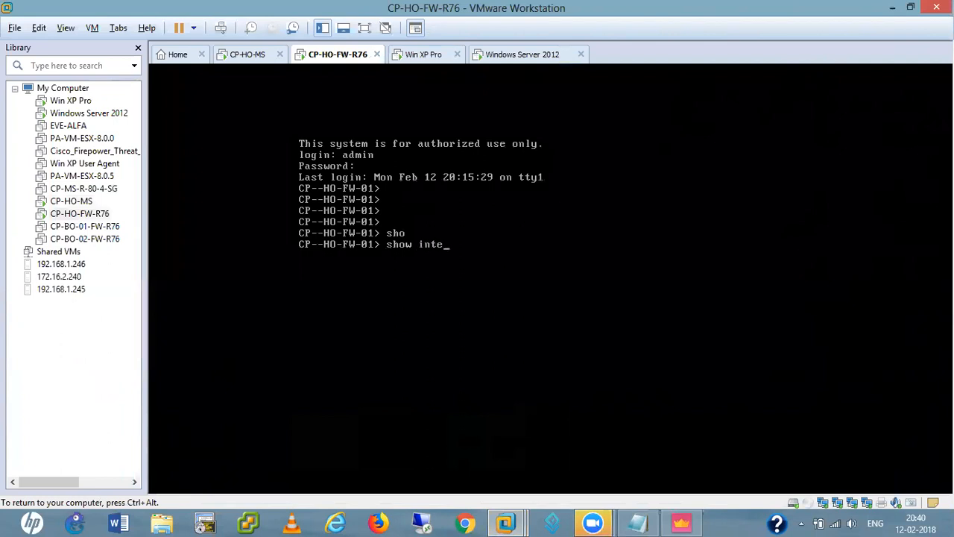
key(Tab)
text(eth0)
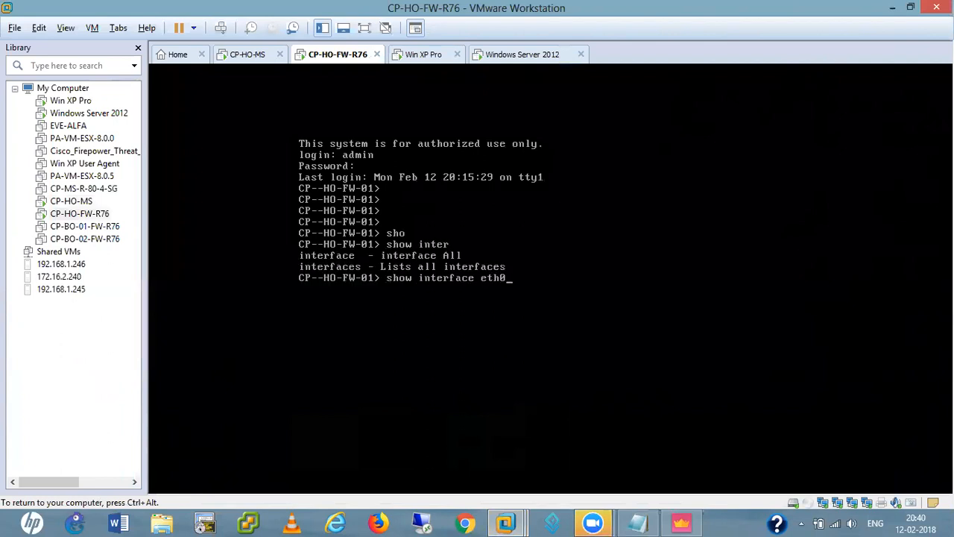
key(Return)
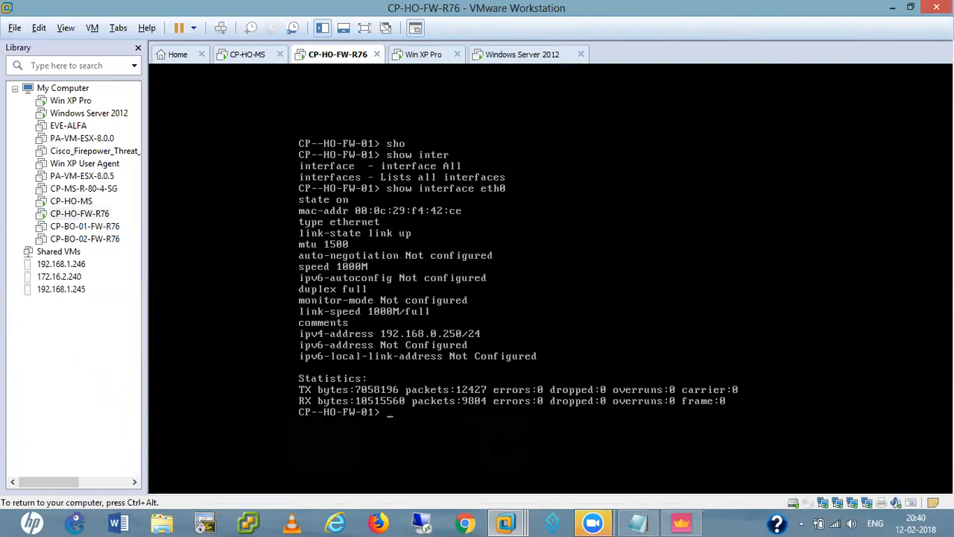
key(ctrl+alt)
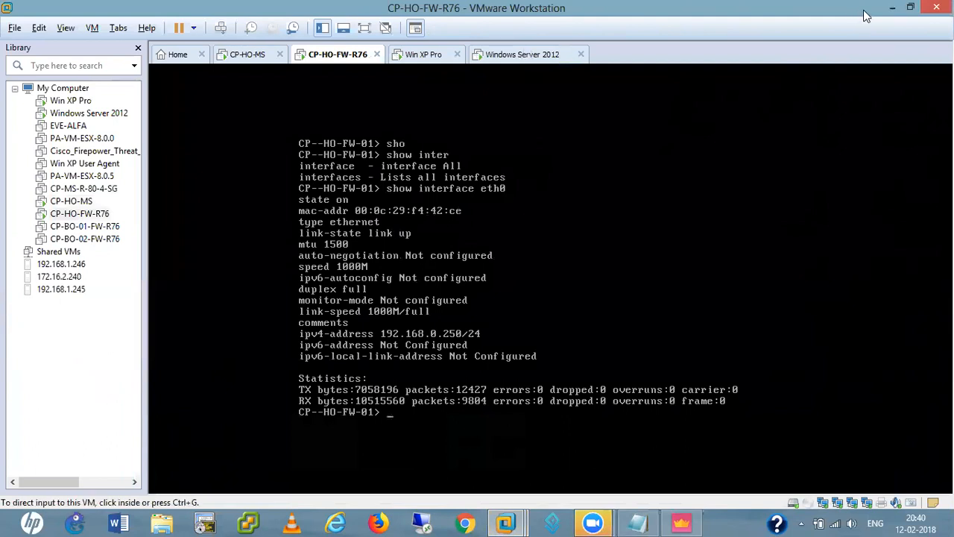
click(893, 8)
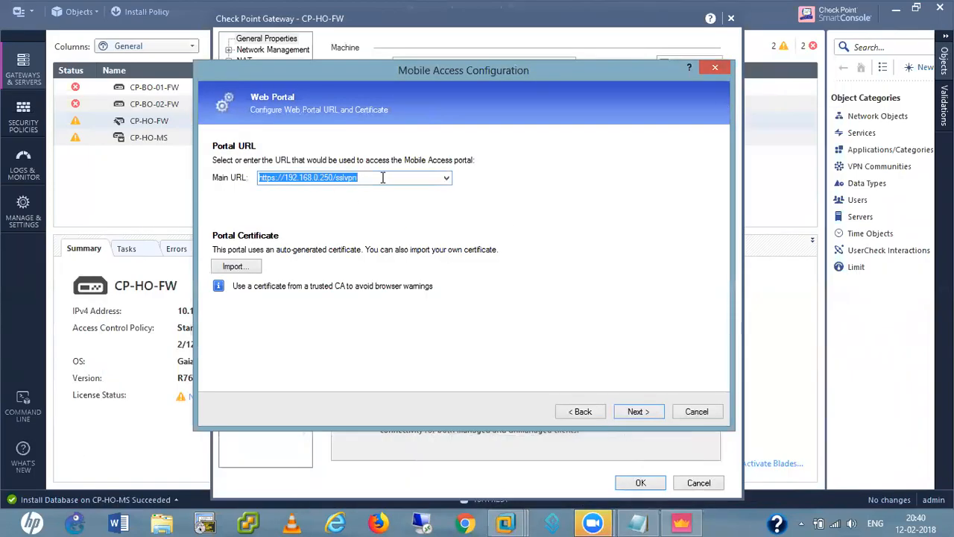
click(382, 177)
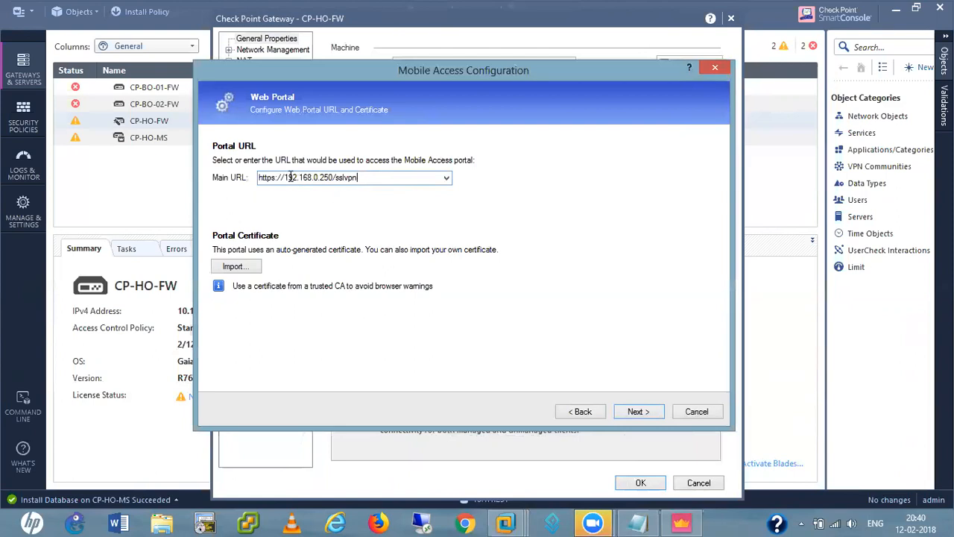
drag(284, 177, 330, 176)
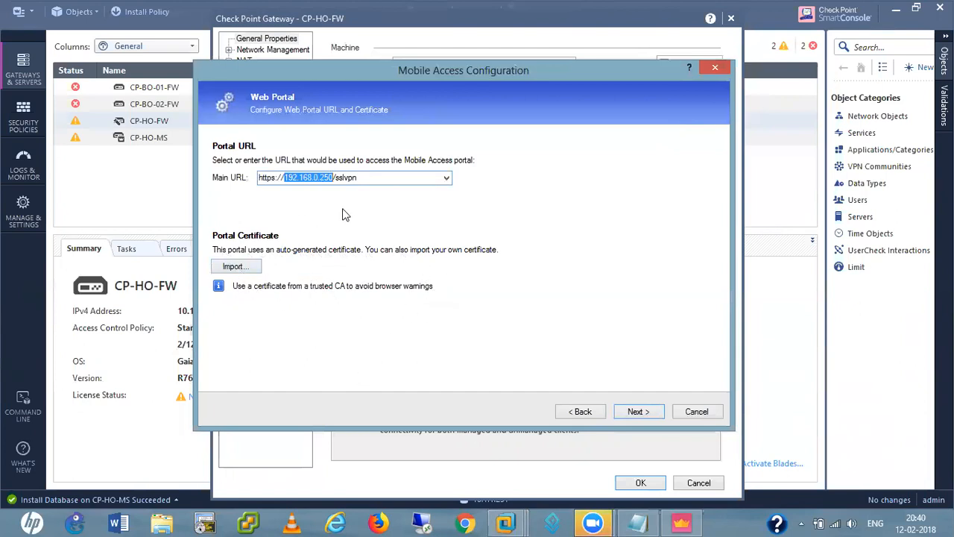
click(638, 413)
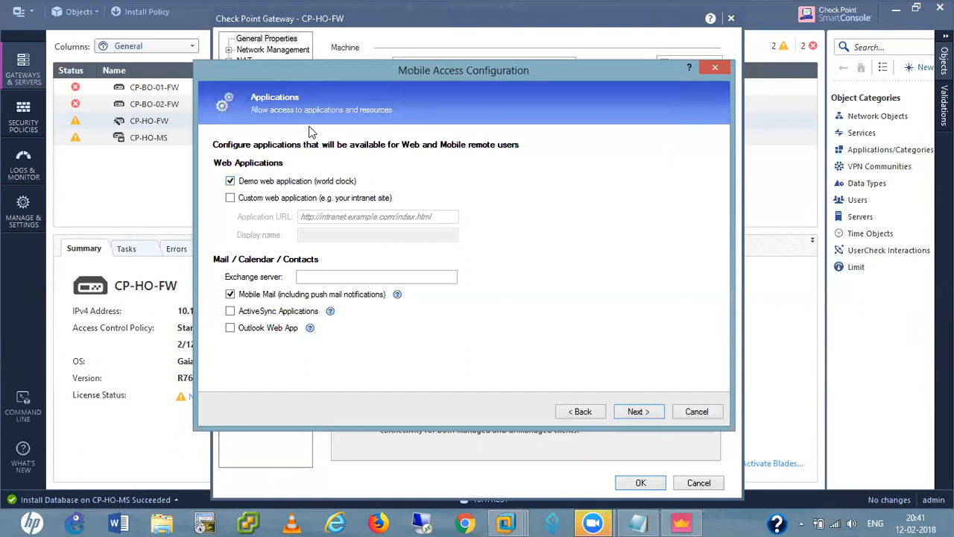
click(230, 197)
click(327, 217)
text(http://1)
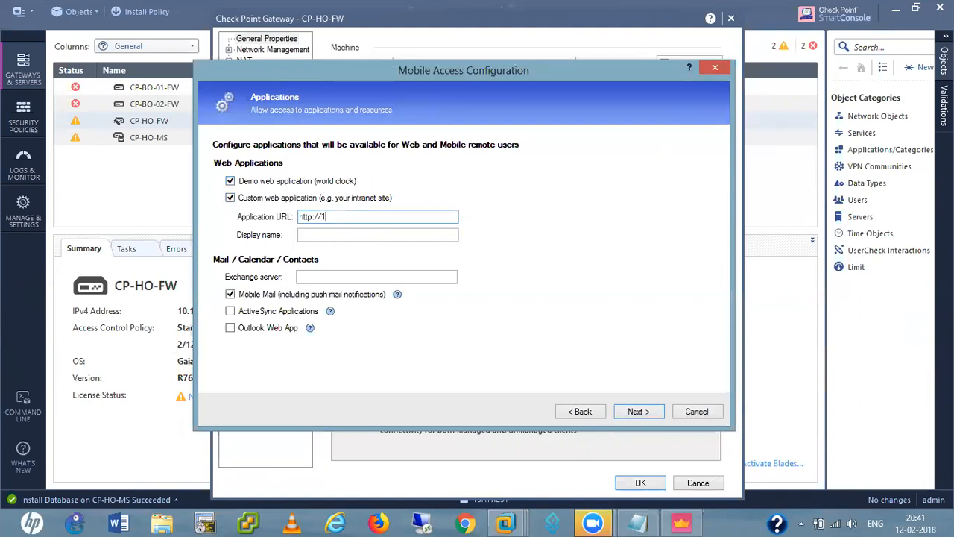
text(.1.1.221)
click(230, 294)
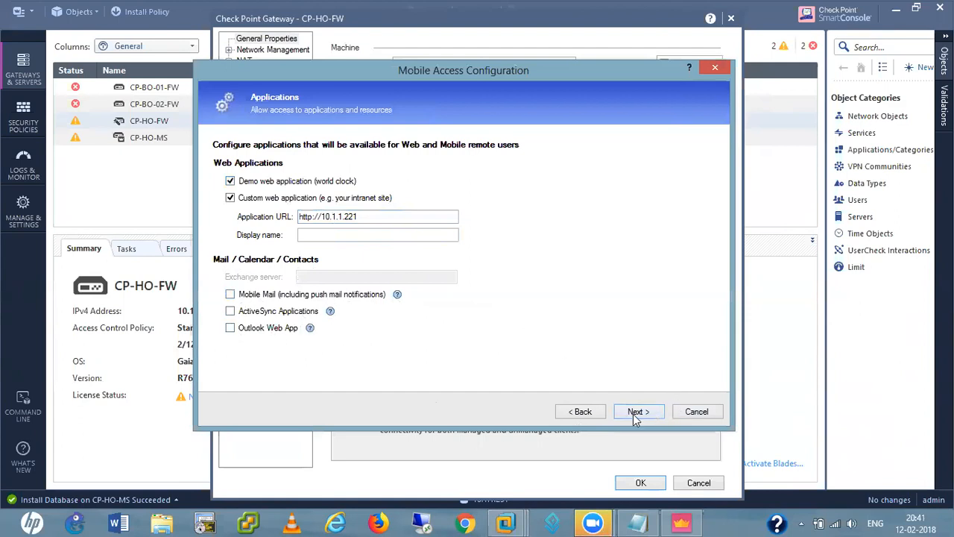
click(324, 234)
text(MY-HO-AD-)
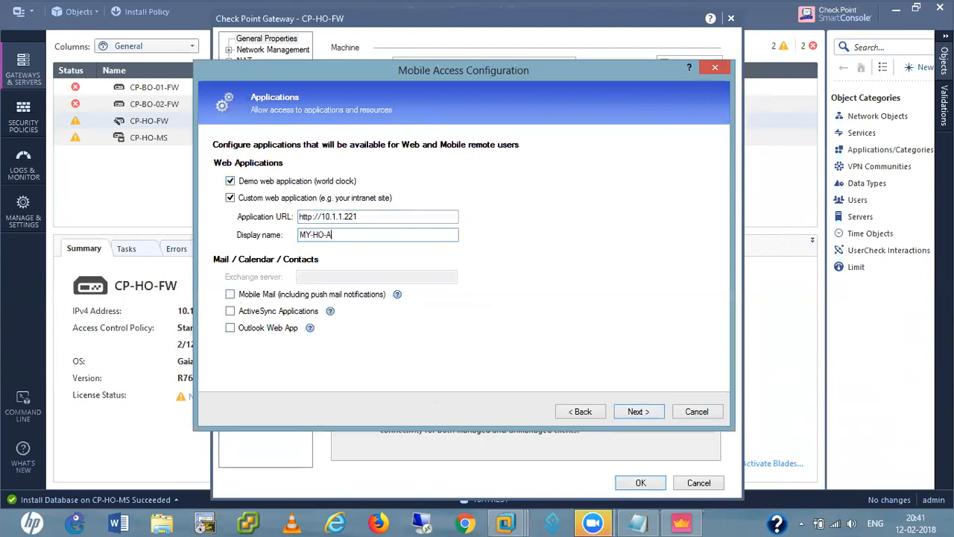
text(WEB-Server)
click(636, 413)
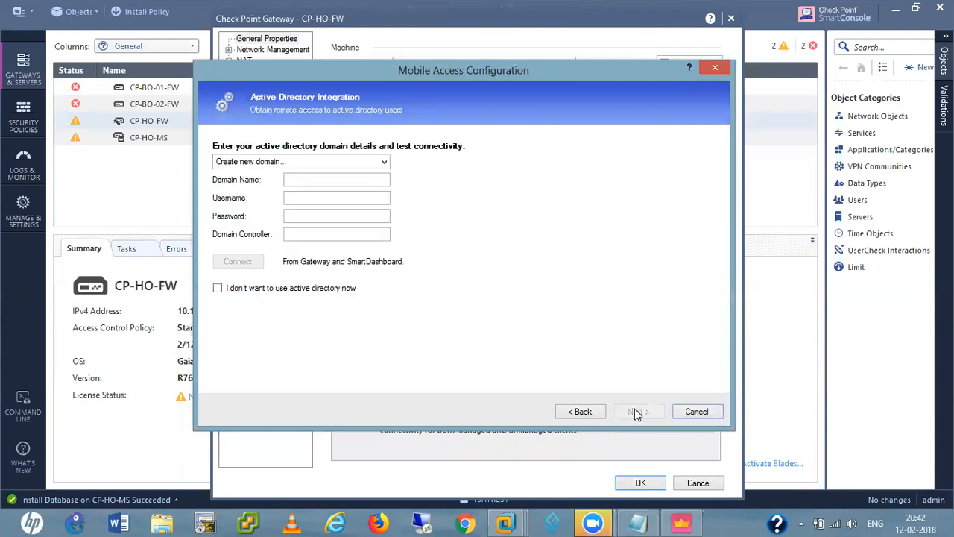
Create a new domain hemendra.net with username administrator and the administrator password
click(310, 163)
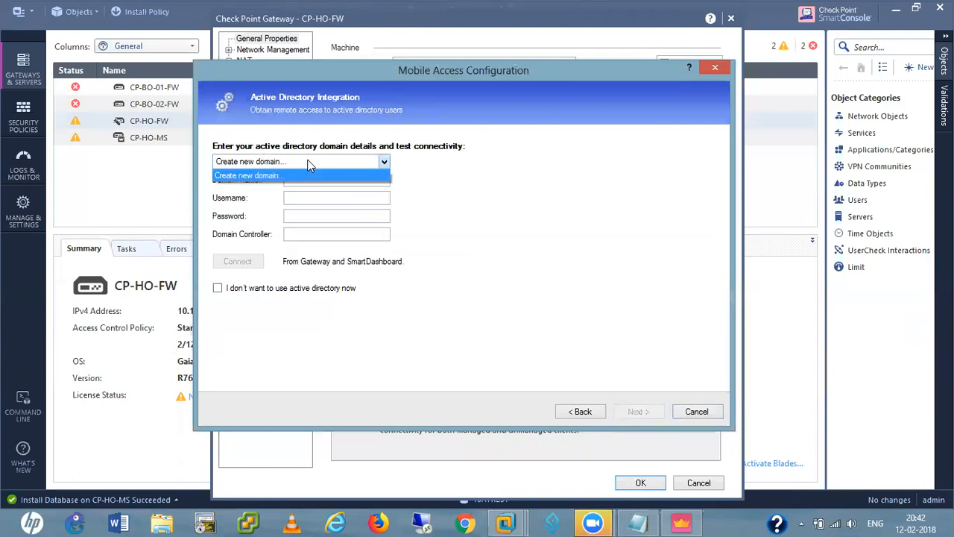
click(240, 177)
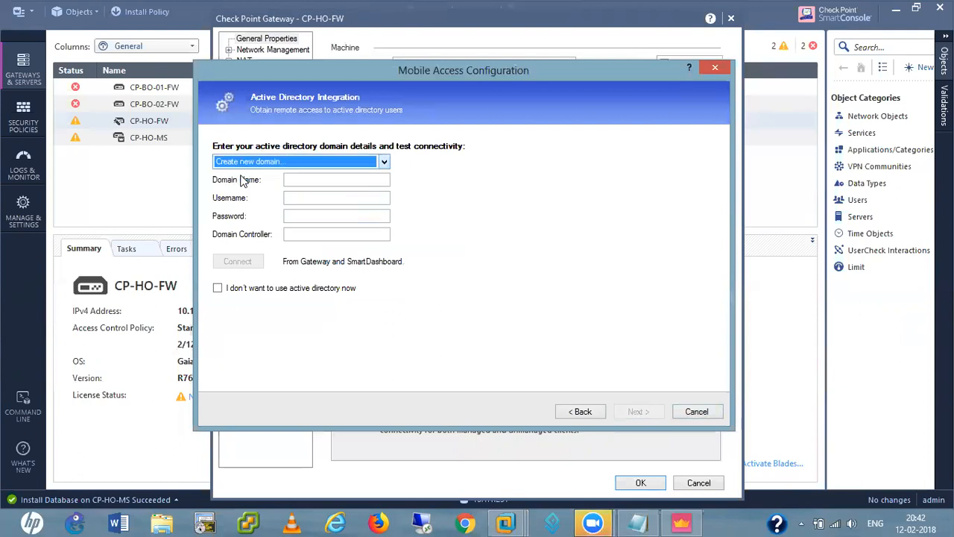
click(312, 181)
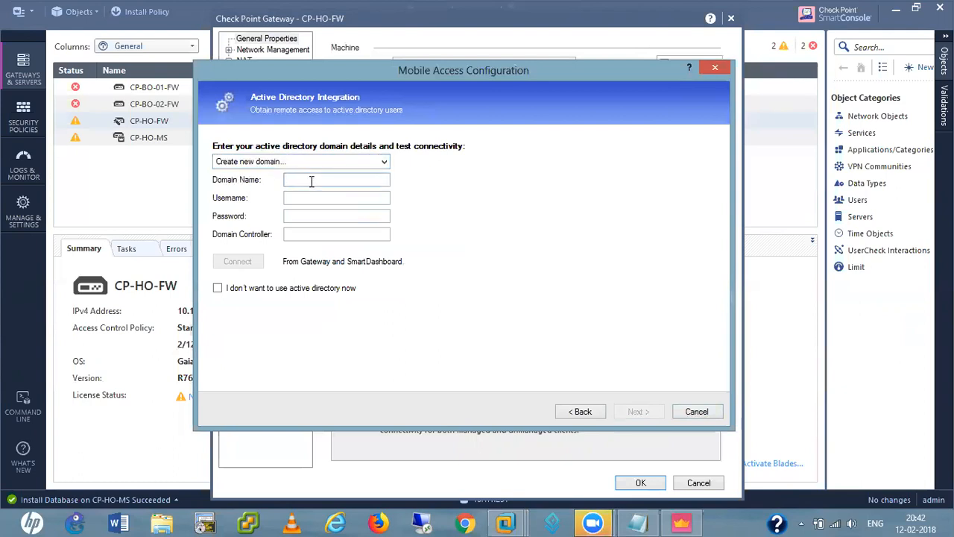
text(hemendra.net)
click(315, 198)
text(administrator)
click(305, 215)
text(***********)
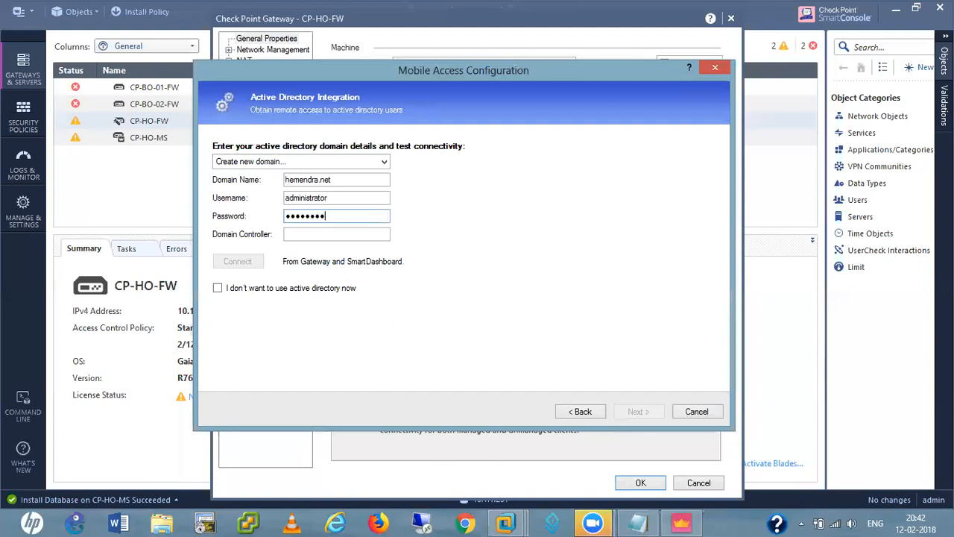
Set the domain controller to DC=hemendra,DC=net and test connectivity, which fails twice
click(313, 235)
text(DC=hemendra)
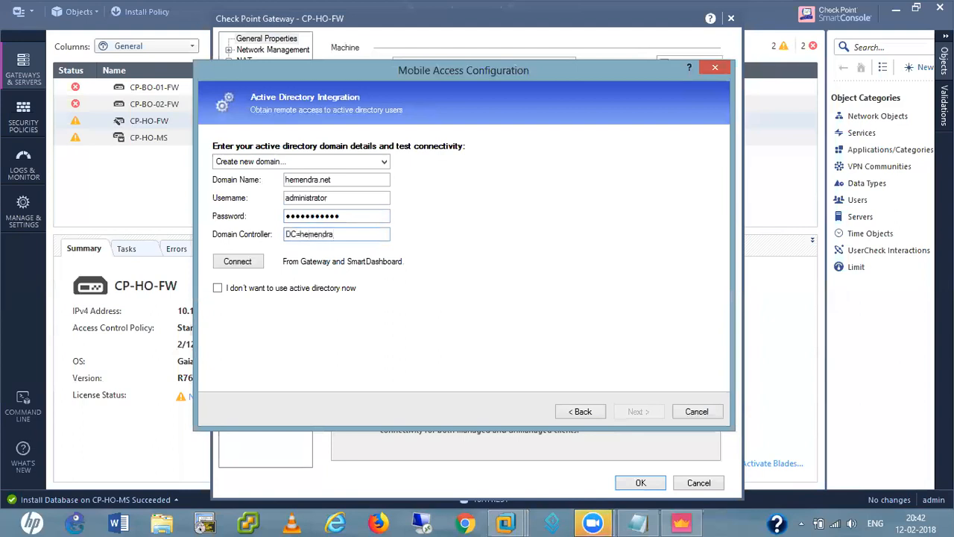
text(.DC)
text(=net)
click(334, 234)
key(BackSpace)
text(,)
click(233, 265)
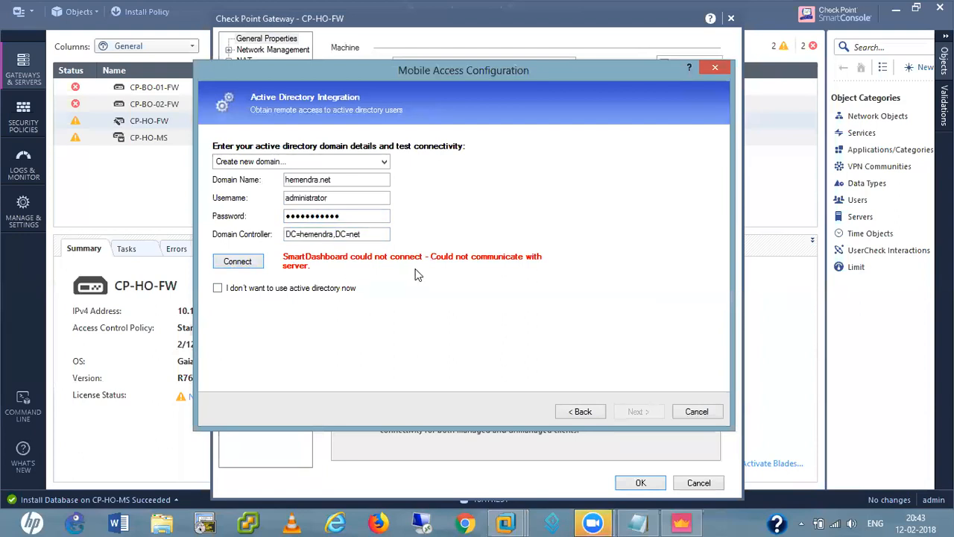
click(230, 266)
click(338, 199)
On the CP-HO-MS console, log in as admin, show the domain name and ping hemendra.net
mouse_move(511, 522)
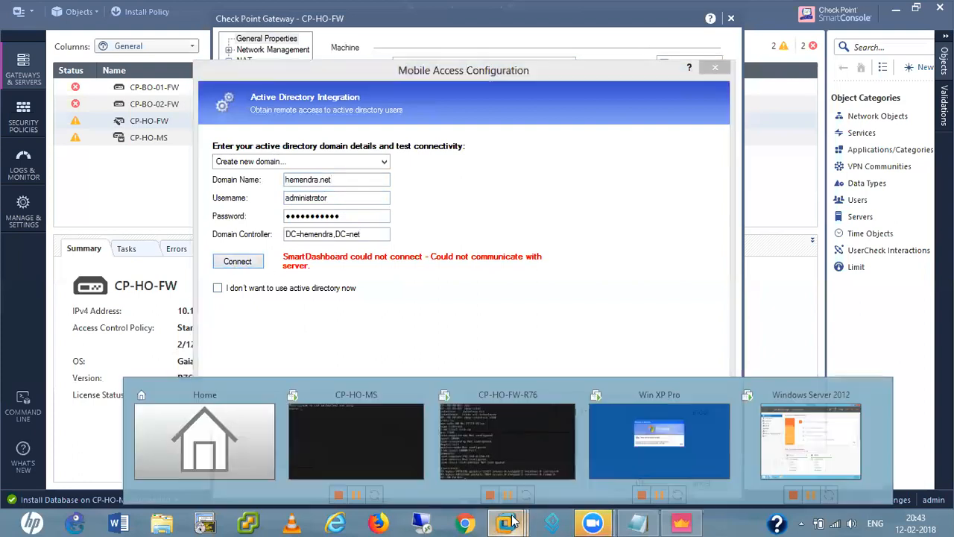
click(361, 422)
text(admin)
key(Return)
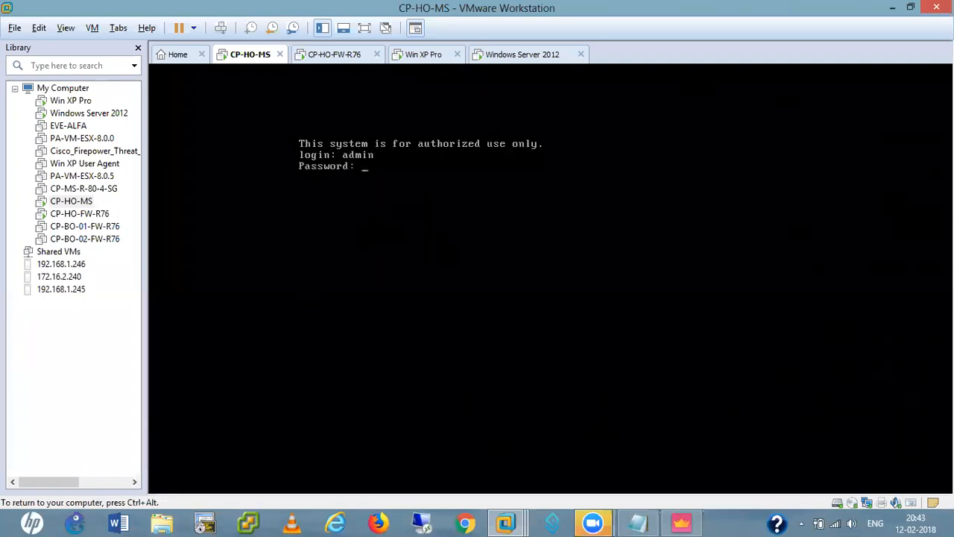
key(Return)
key(Return)
key(Return)
key(Return)
key(Return)
text(sho)
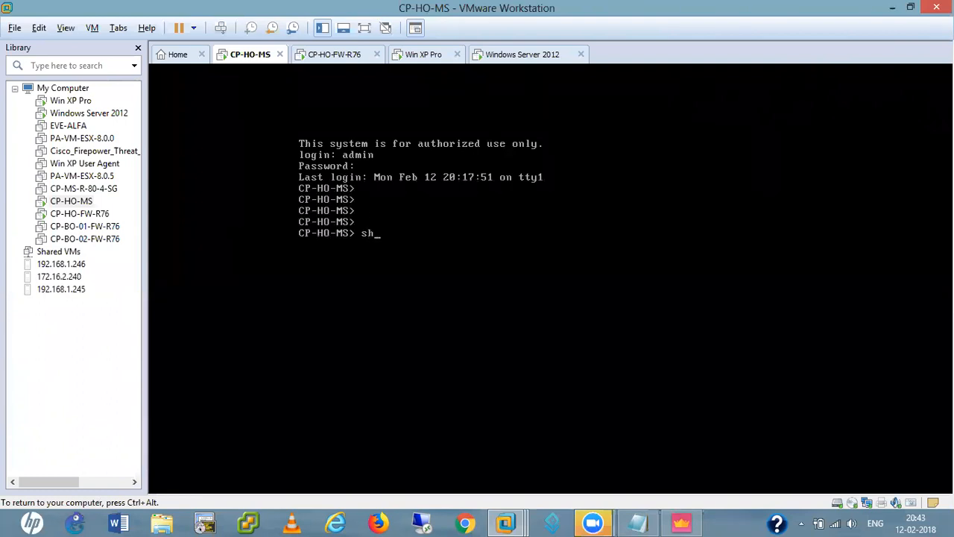
key(Tab)
text(do)
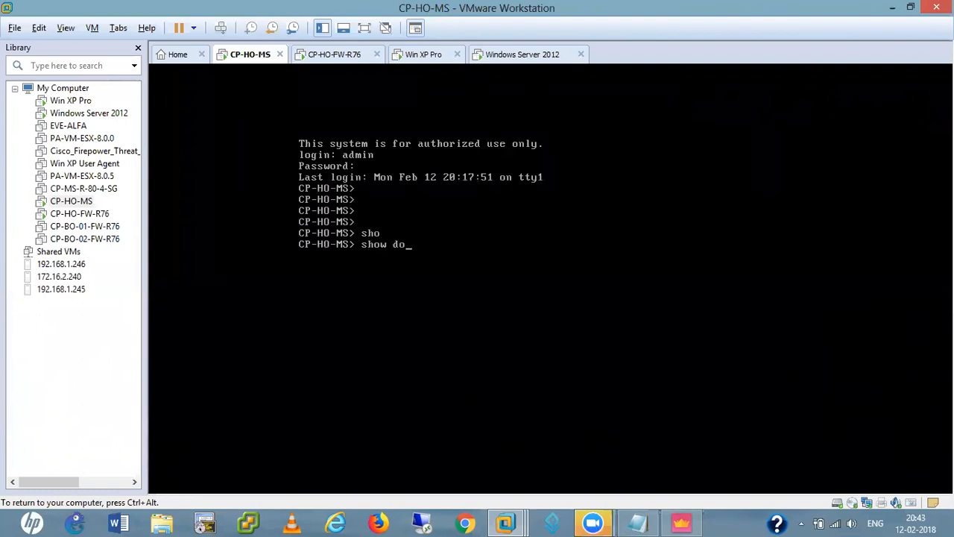
key(Tab)
key(Return)
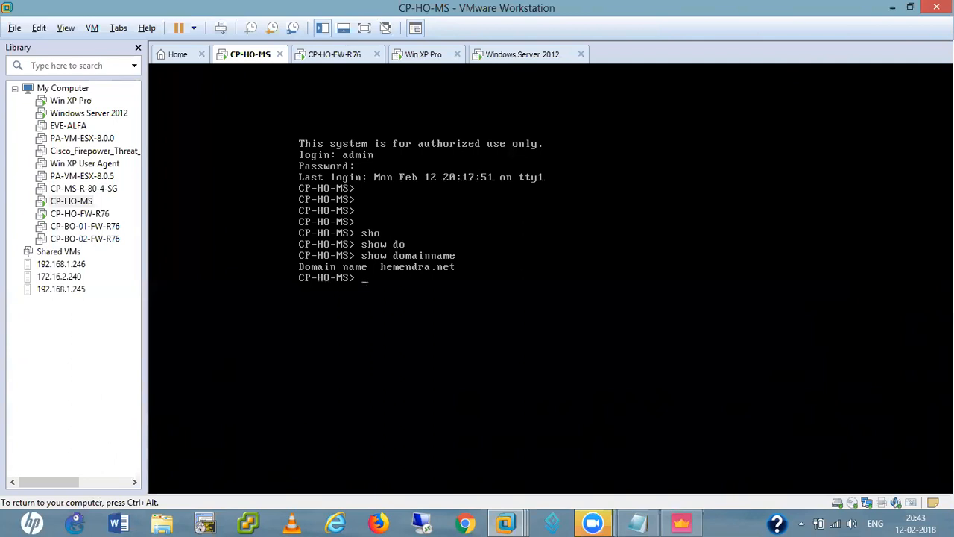
text(ping hemendra.net)
key(Return)
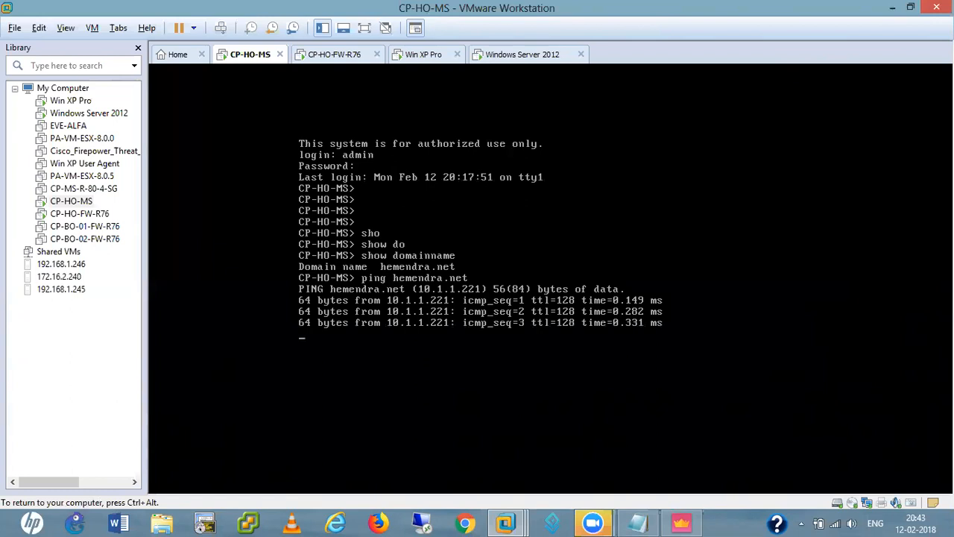
key(ctrl+c)
key(Return)
key(Return)
key(Return)
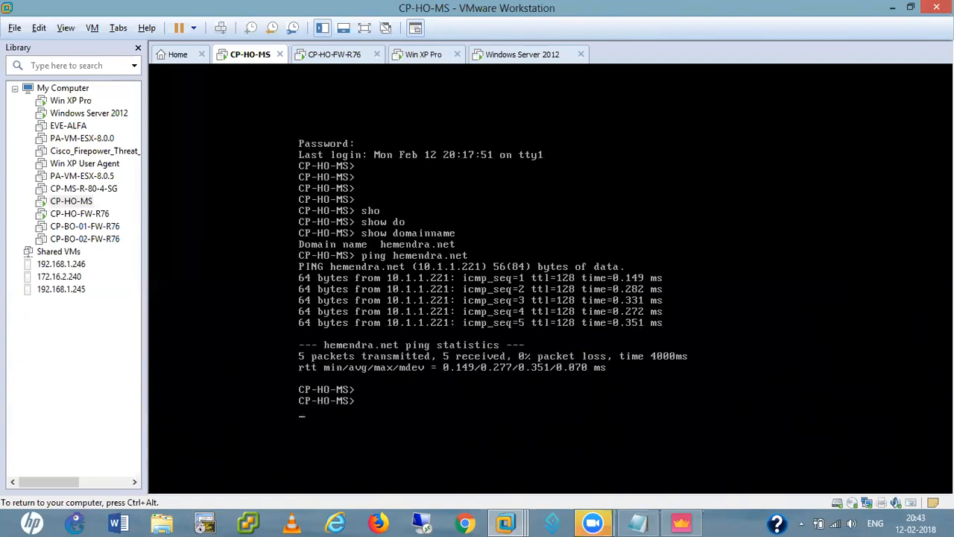
Ping hemendra.net from the CP-HO-FW-R76 firewall console and check its statistics
key(ctrl+alt)
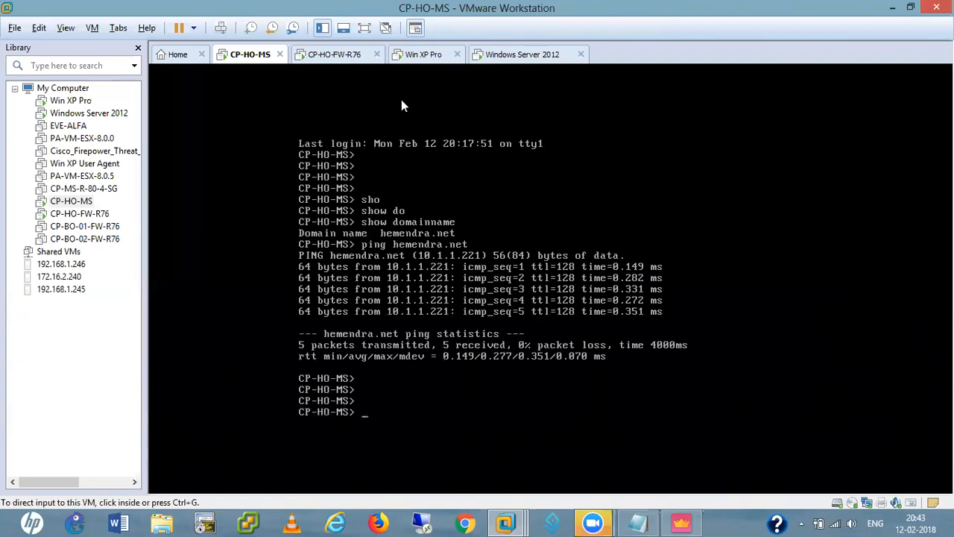
click(342, 61)
click(431, 236)
key(Return)
key(Return)
key(Return)
key(Return)
text(ping hemendra.net)
key(Return)
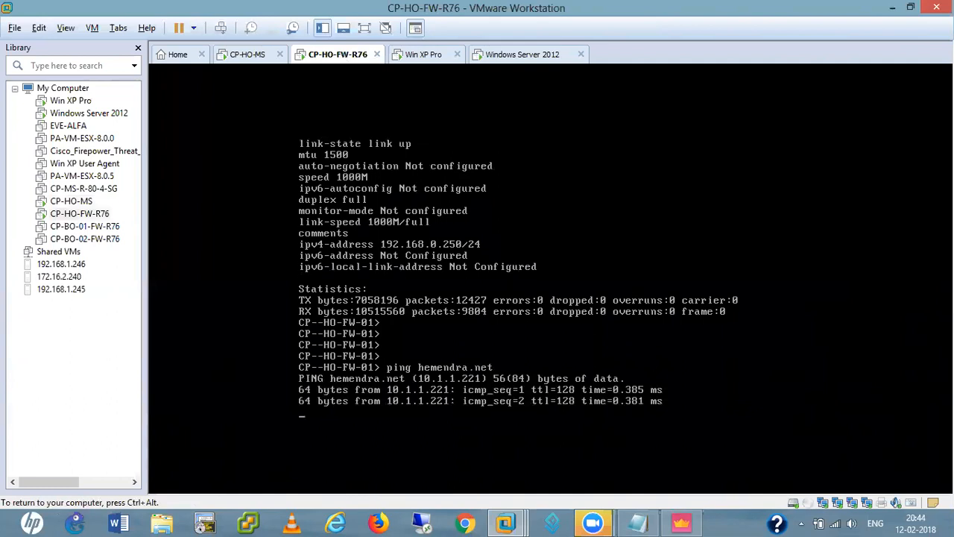
key(ctrl+c)
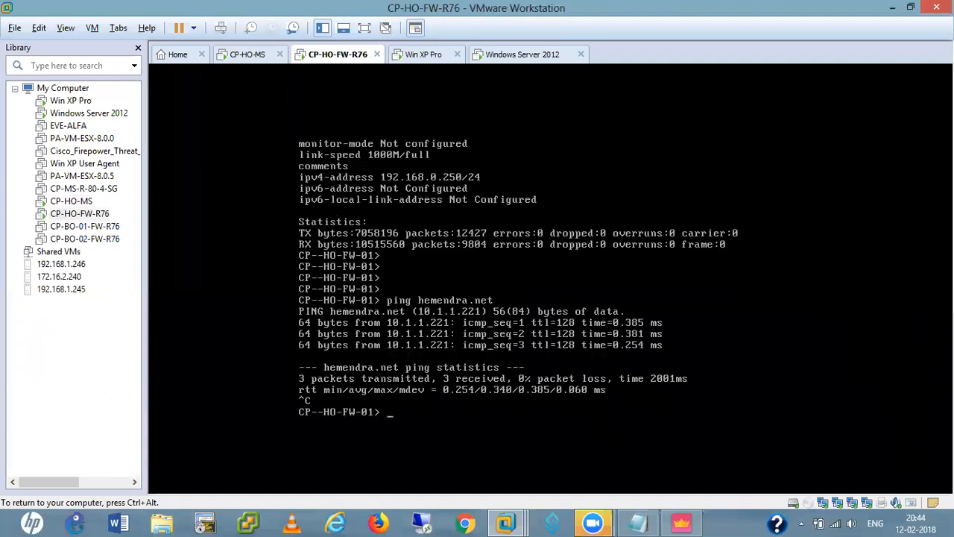
key(ctrl+alt)
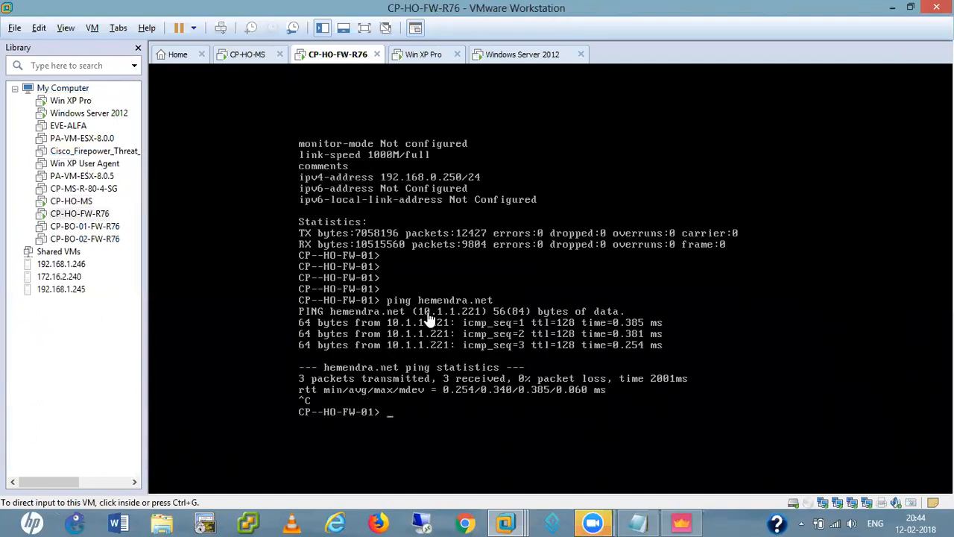
Back in SmartConsole, start a fresh new domain hemendra.net with user Administrator and its password
click(893, 8)
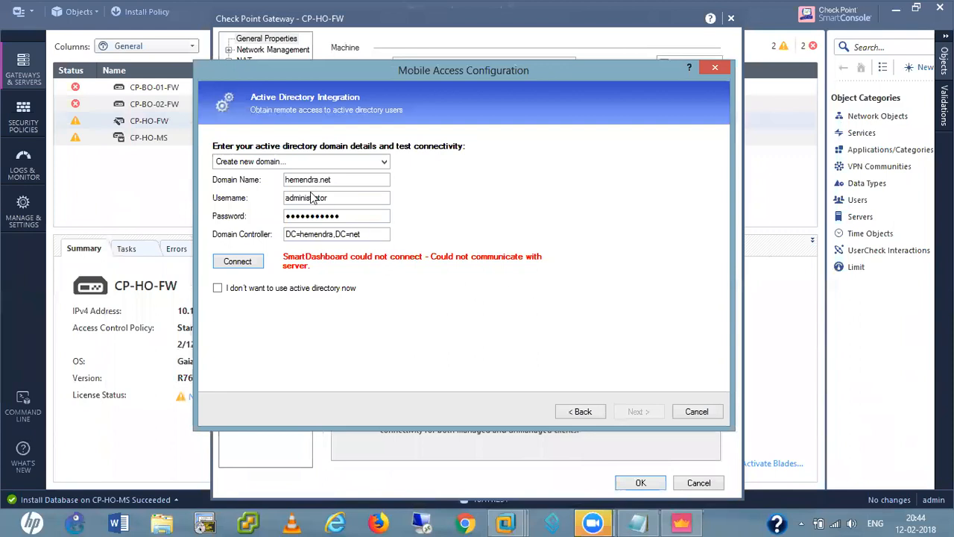
click(340, 180)
click(374, 162)
click(376, 164)
click(376, 166)
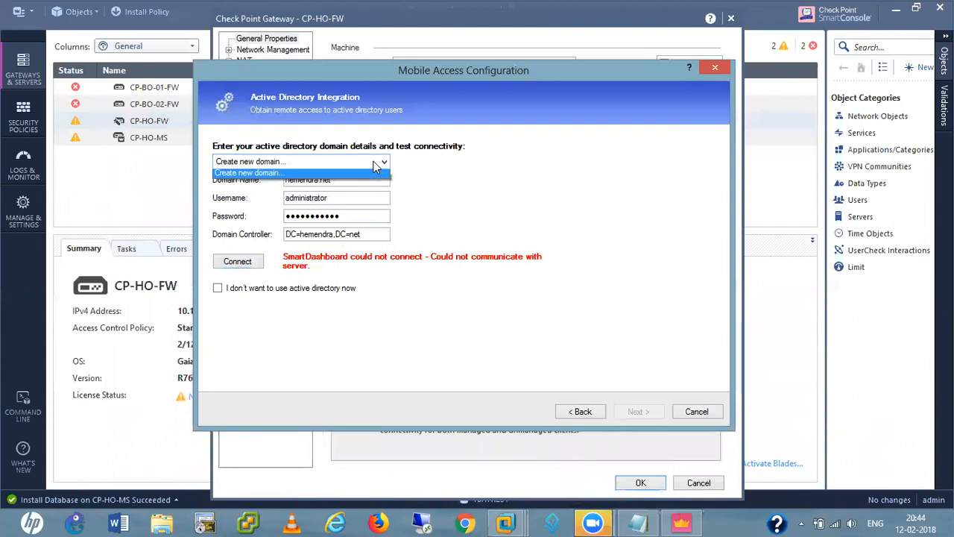
click(263, 174)
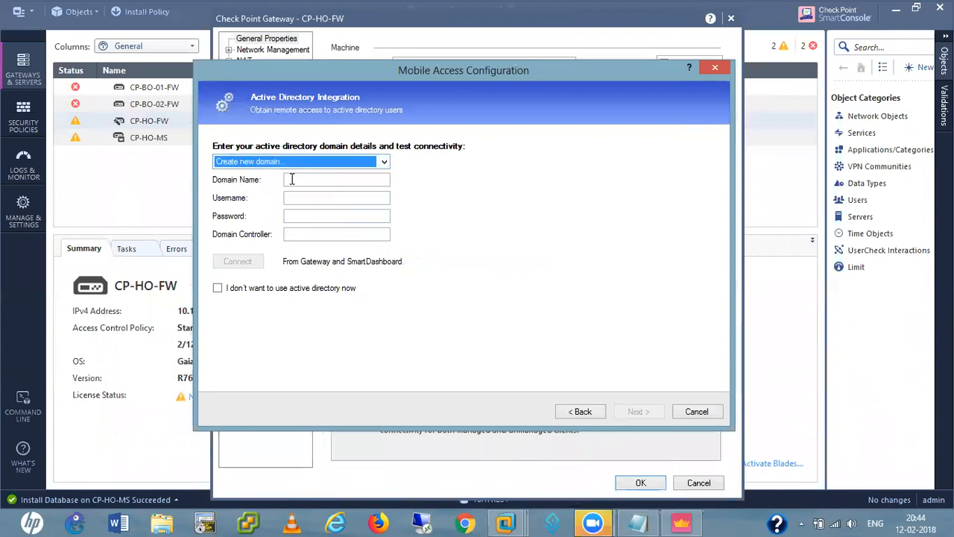
click(316, 184)
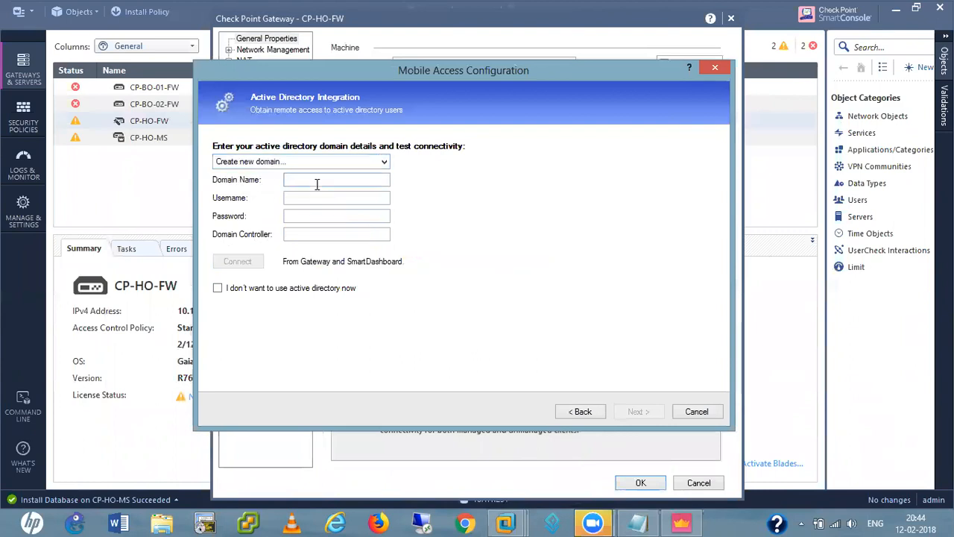
text(hemendra.net)
click(339, 195)
text(Administrator•••••)
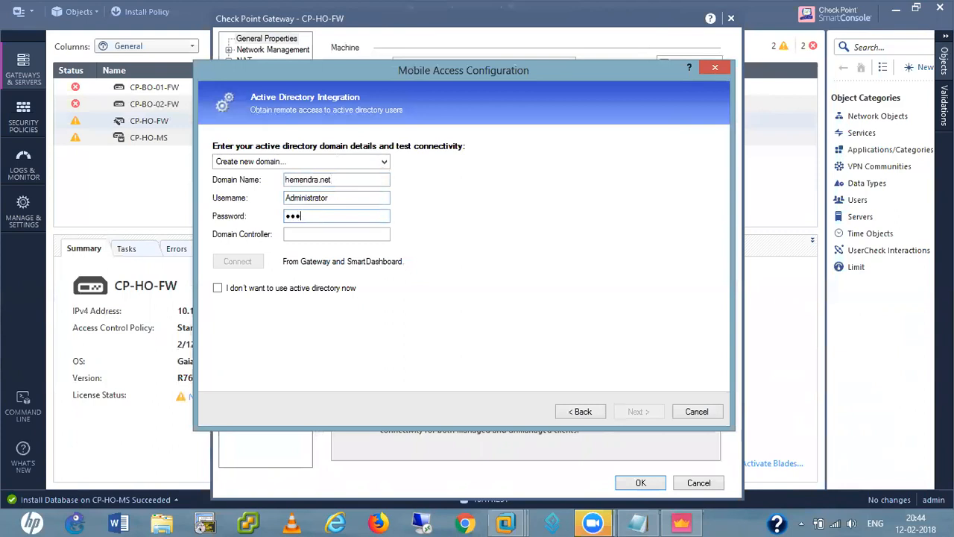
text(••••••)
Enter controller DC=hemendra,DC=ne, skip Active Directory, and run the web access test to 10.1.1.221
click(316, 235)
text(DC=he)
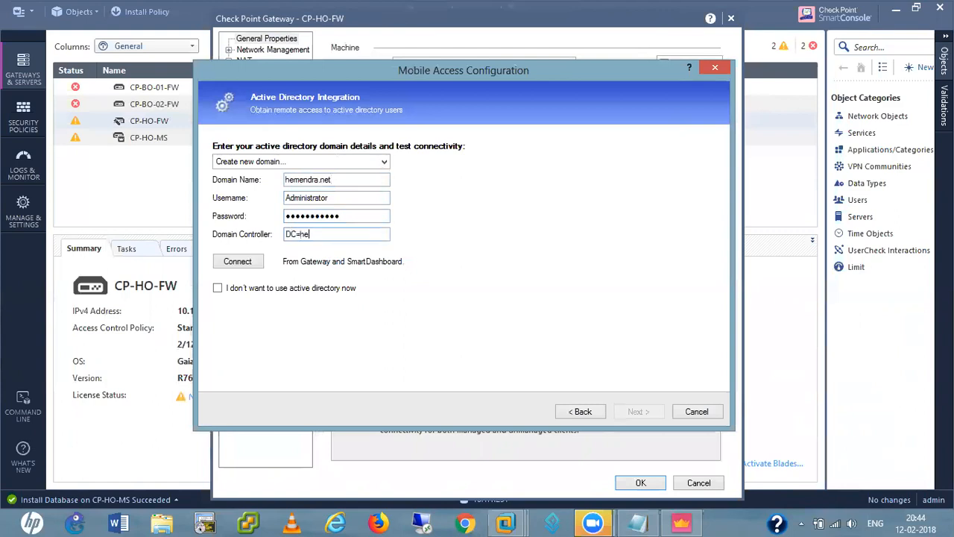
text(mendra,DC=net)
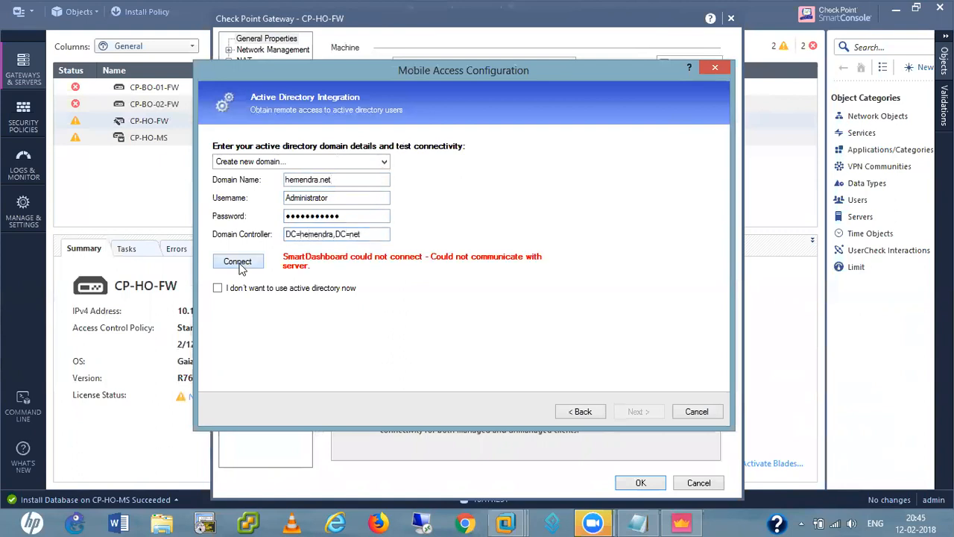
click(217, 288)
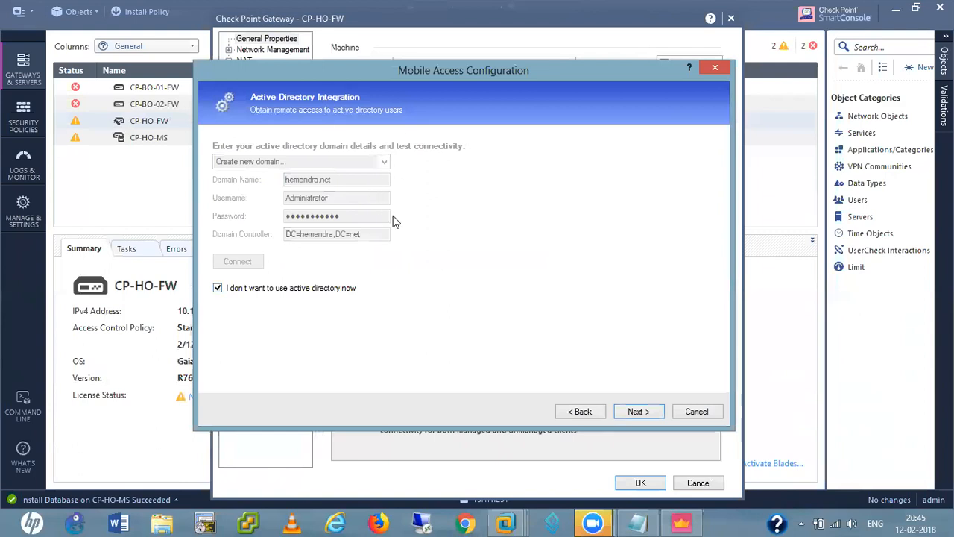
click(635, 411)
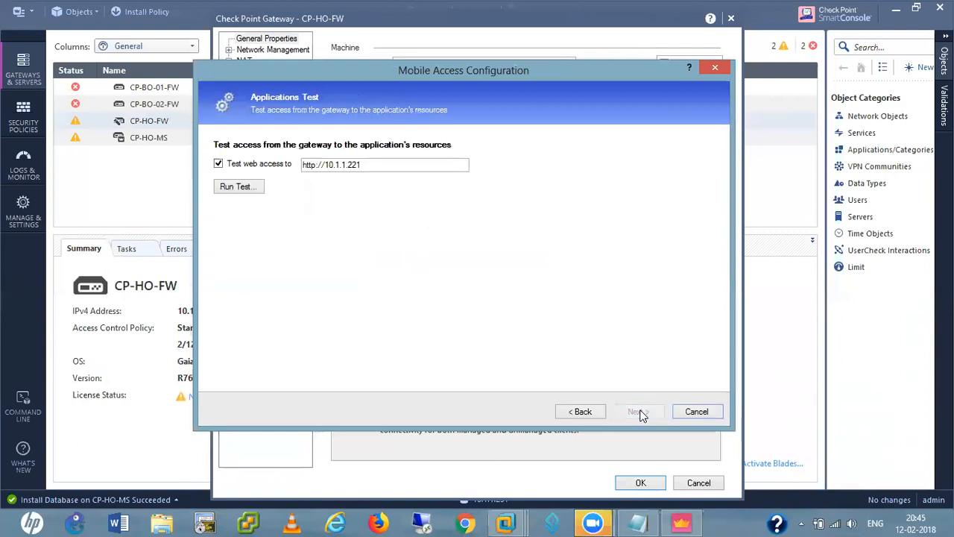
click(229, 187)
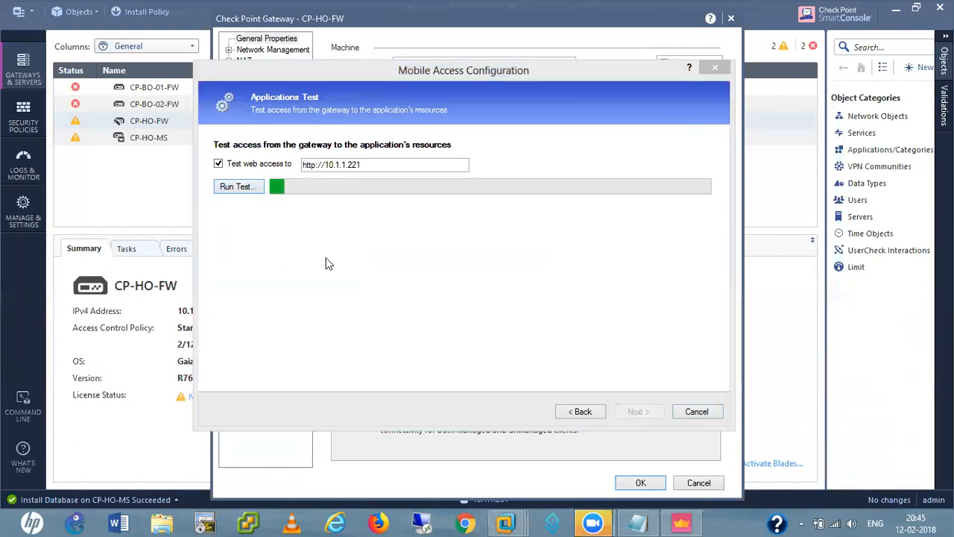
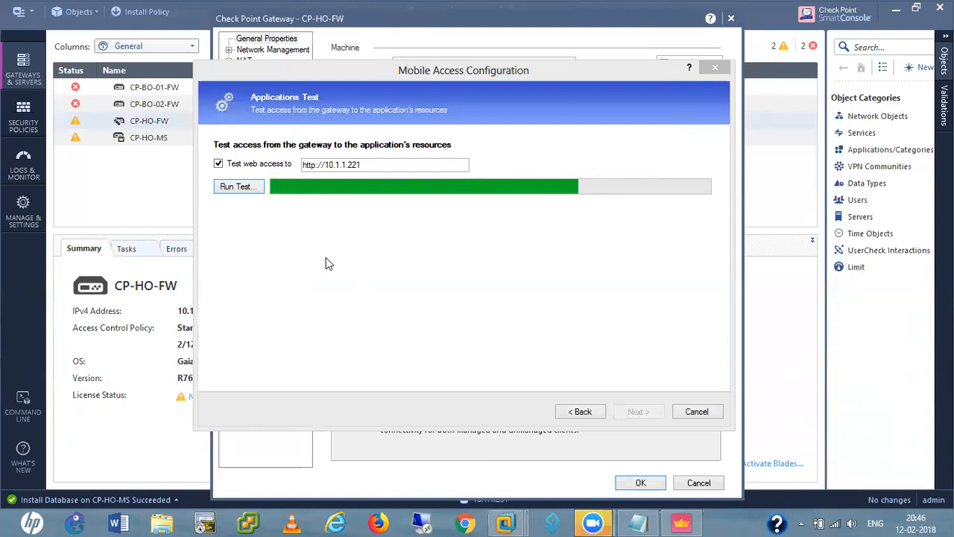
On the CP-HO-MS console, list the licences with cplic print and show the routing table
mouse_move(506, 522)
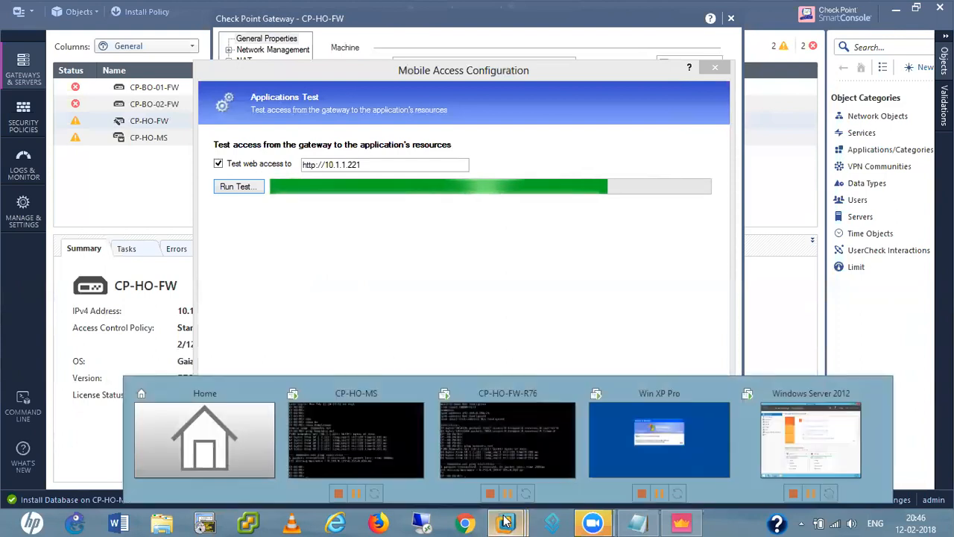
click(364, 441)
key(Return)
key(Return)
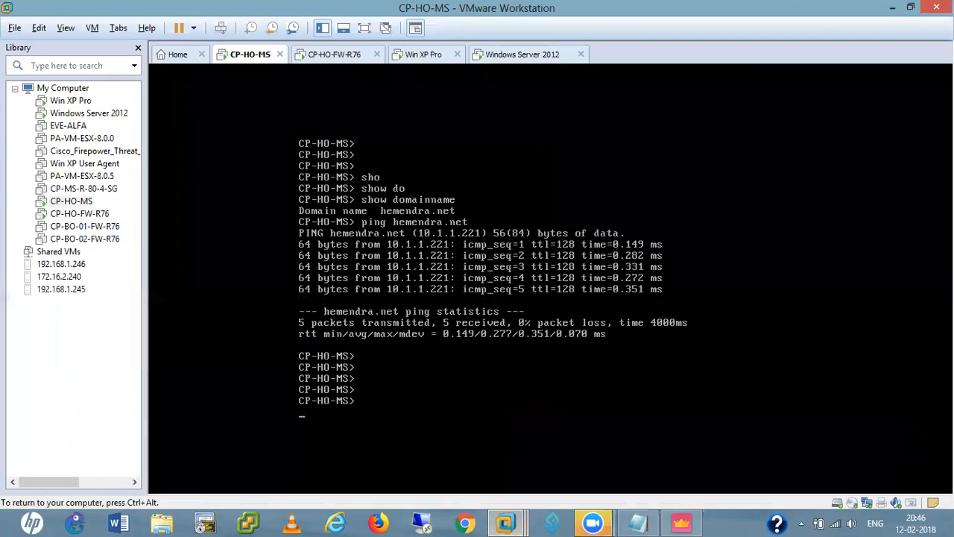
text(cplic print)
key(Return)
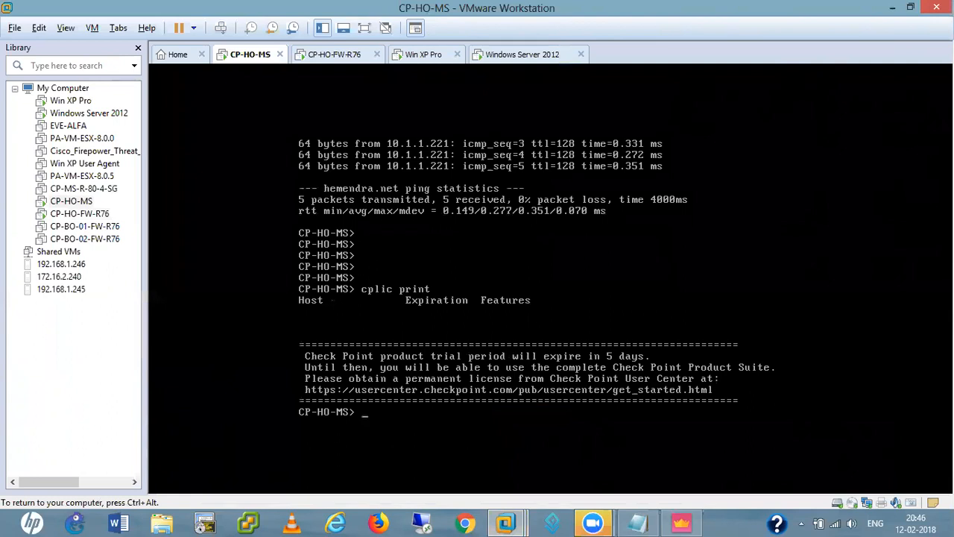
key(Return)
key(Return)
key(Return)
key(Return)
text(sho)
key(Tab)
text(ro)
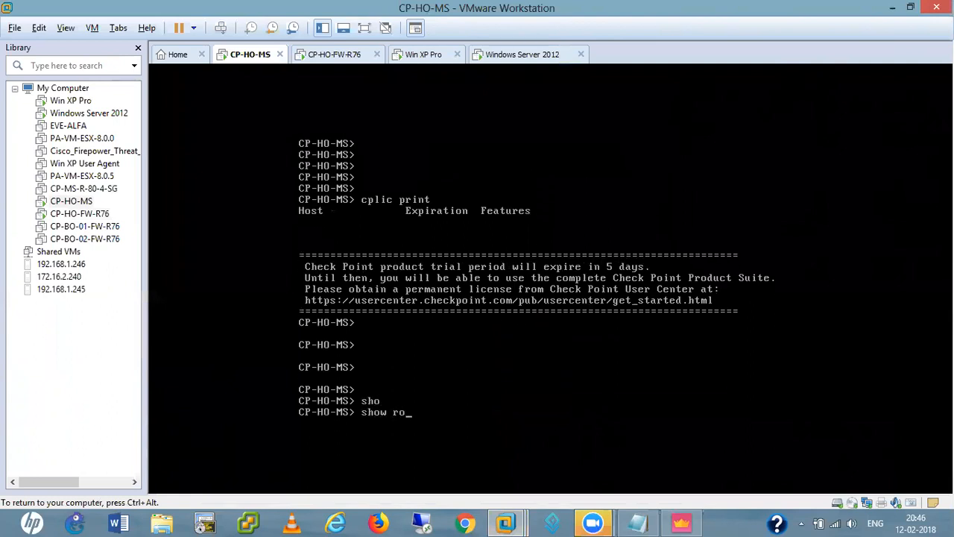
key(Tab)
key(Return)
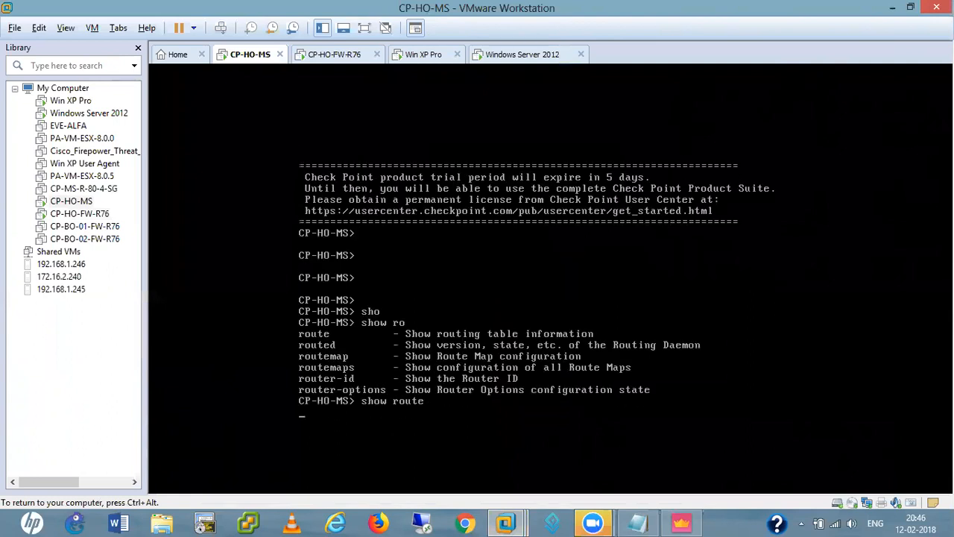
key(Return)
key(Return)
key(Return)
key(Return)
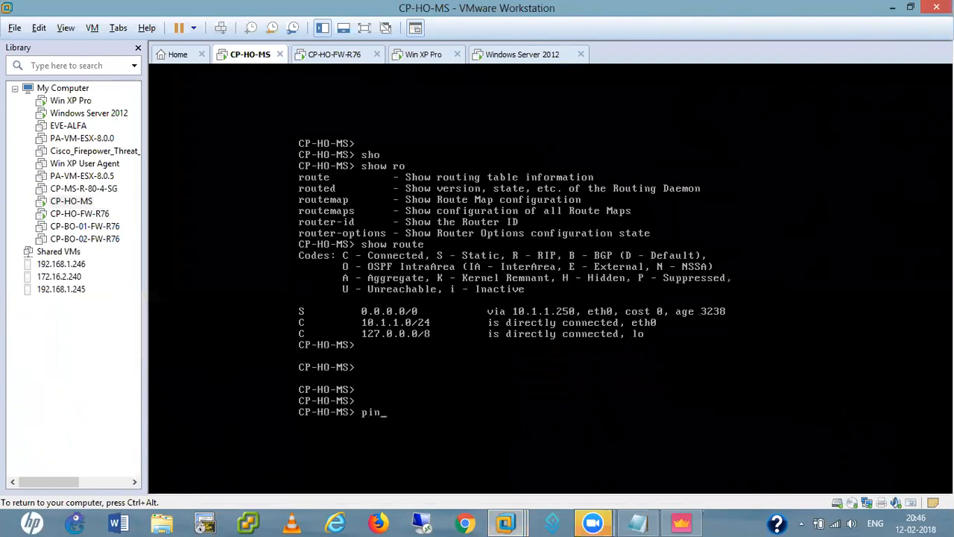
Ping 10.1.1.250 and 10.1.1.221 from CP-HO-MS, then view CP-HO-FW-R76 and minimize VMware
text(ping 10.1.1.2)
key(Return)
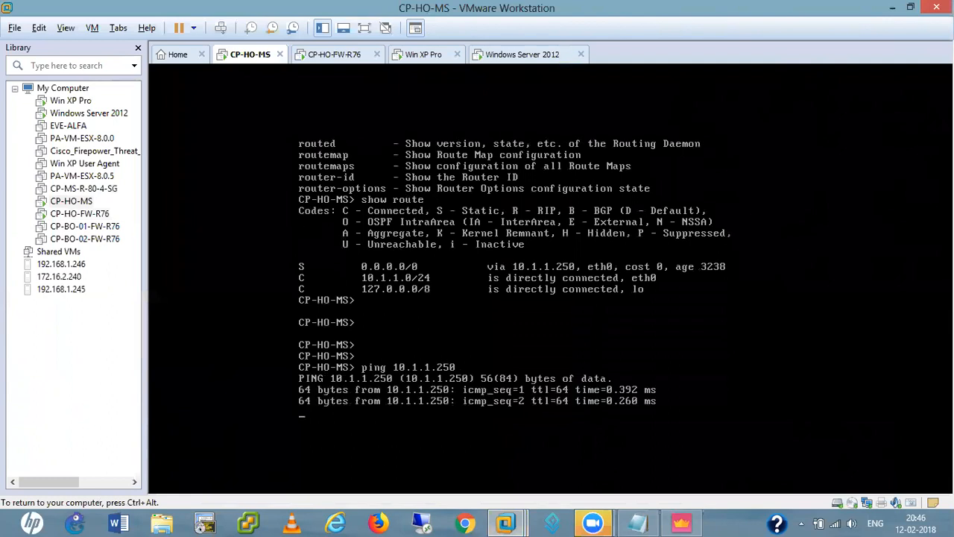
key(ctrl+c)
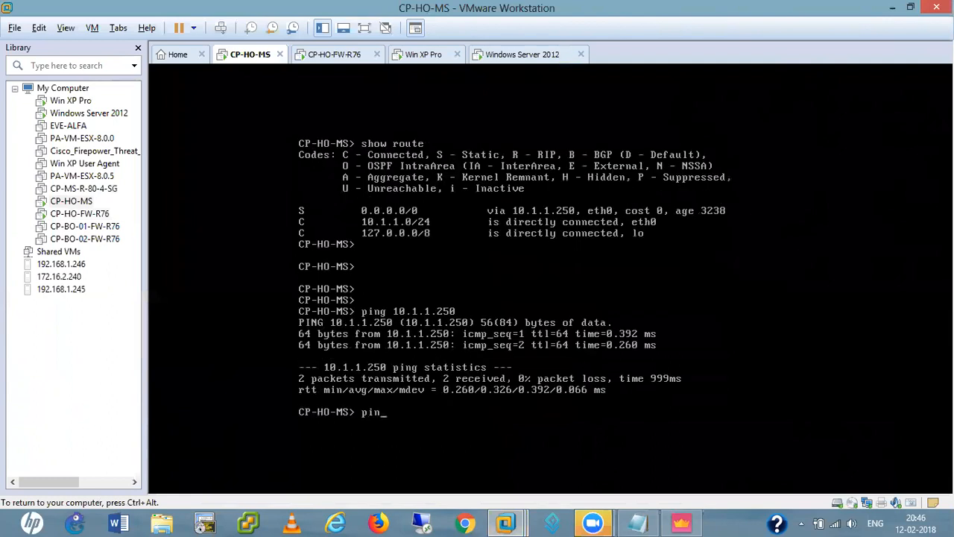
text(ping 10.1.1.221)
key(Return)
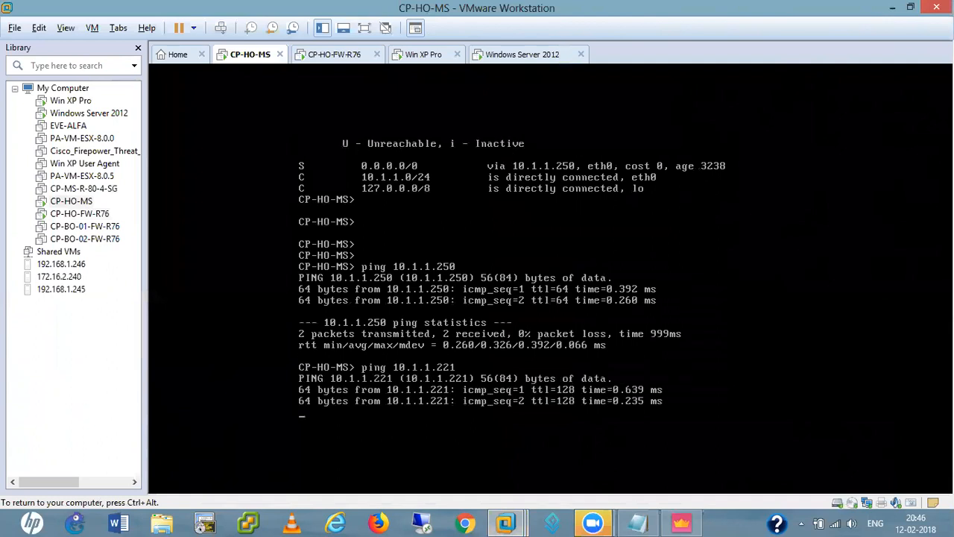
key(ctrl+c)
key(ctrl+alt)
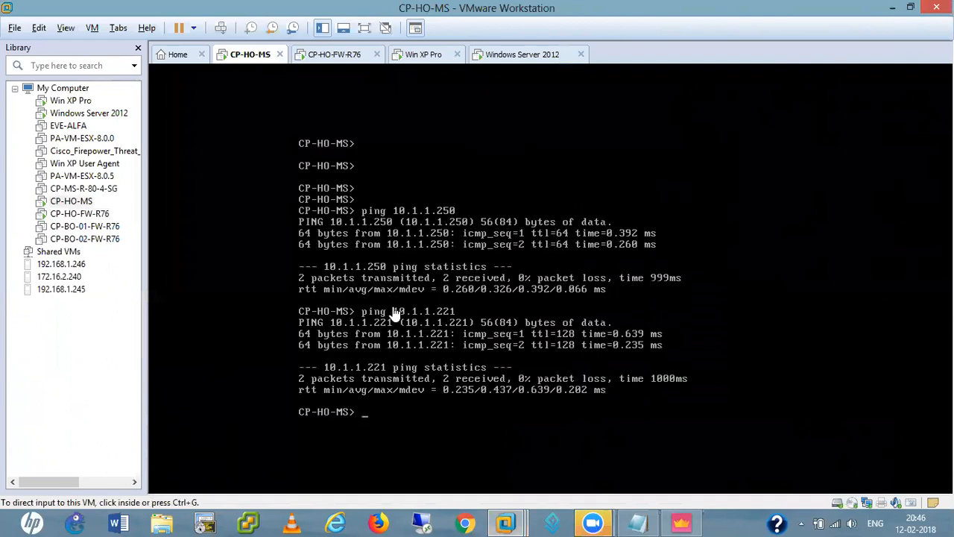
click(336, 60)
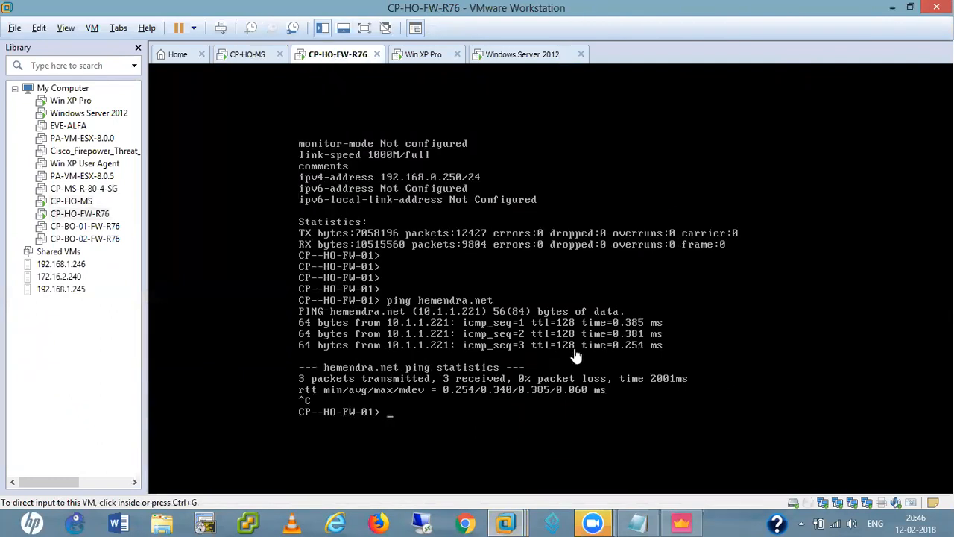
click(895, 9)
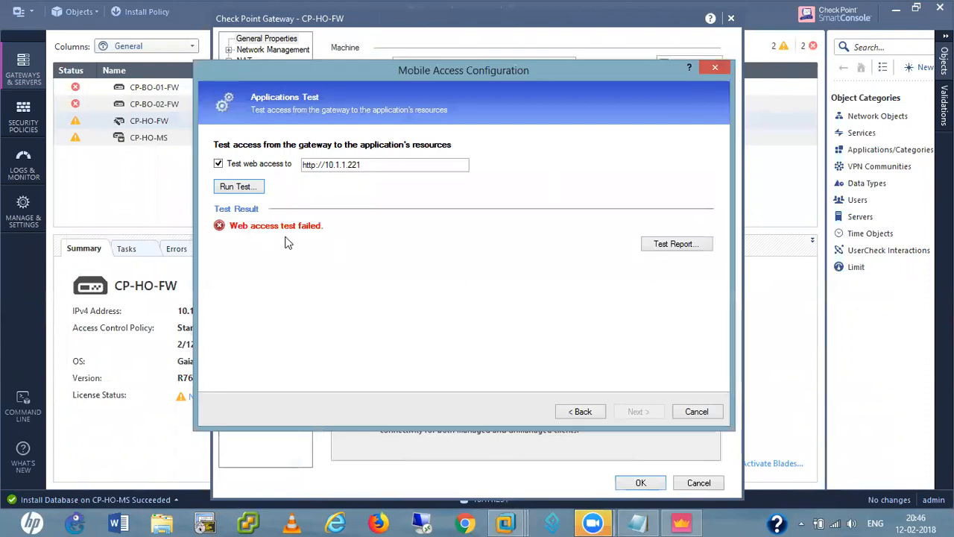
Rerun the failed web access test using 10.1.1.221 as the primary DNS
click(663, 246)
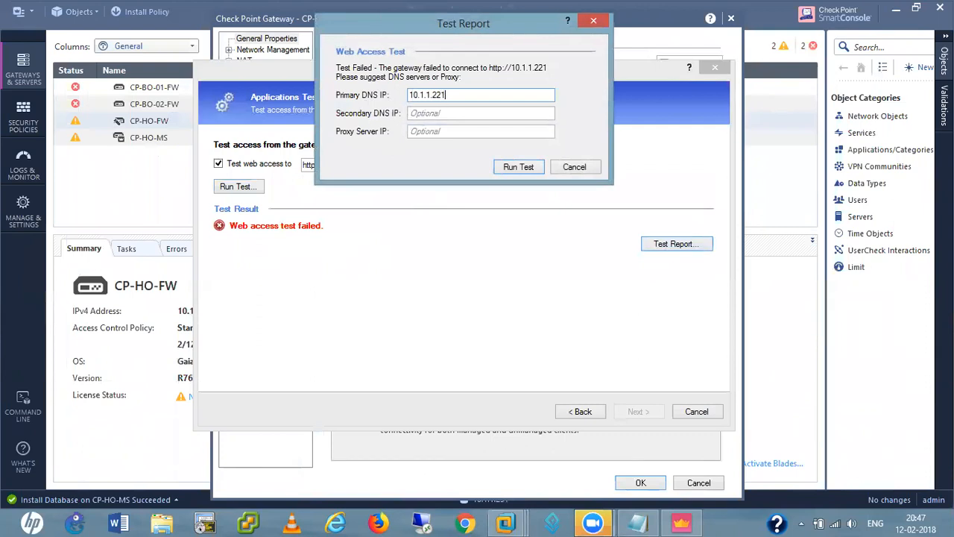
click(524, 168)
click(236, 188)
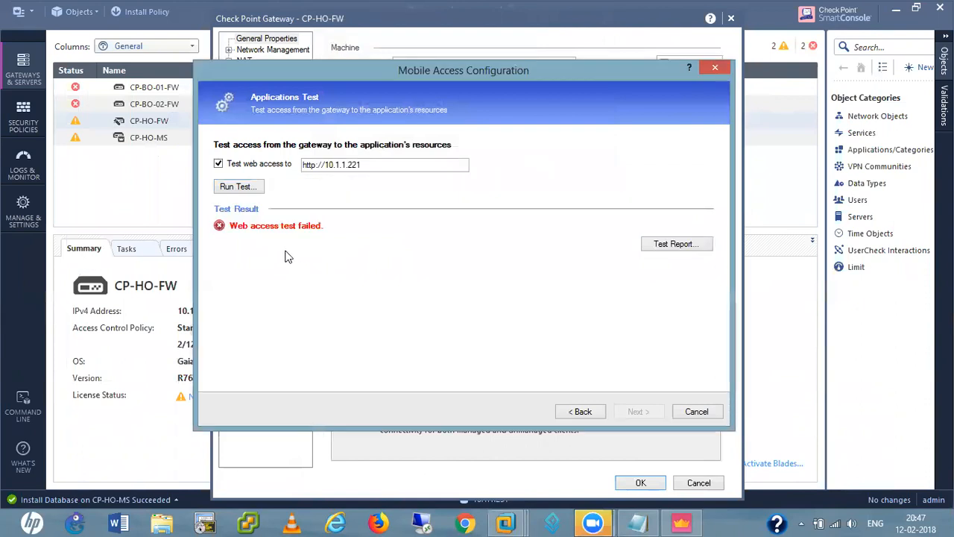
Cancel the test report, the Mobile Access wizard and the gateway properties
click(664, 252)
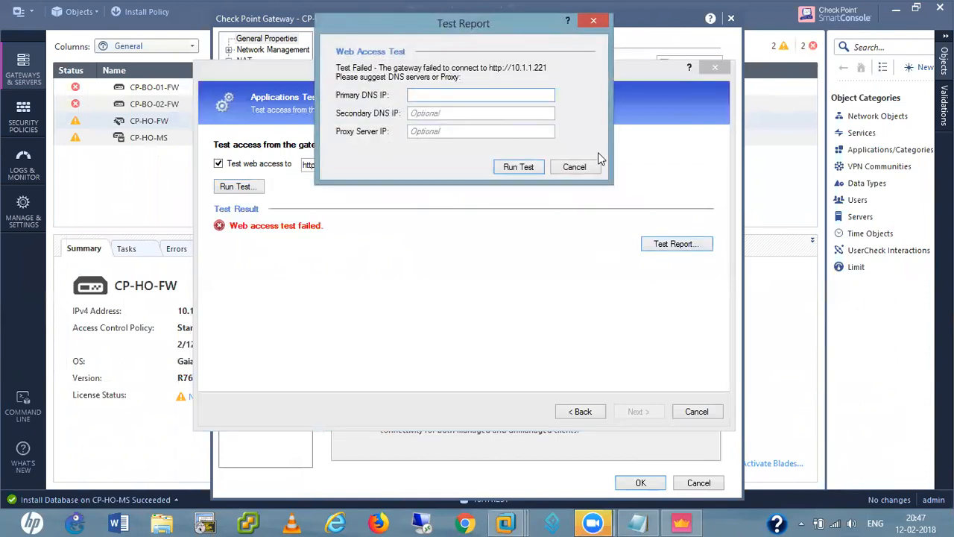
click(575, 171)
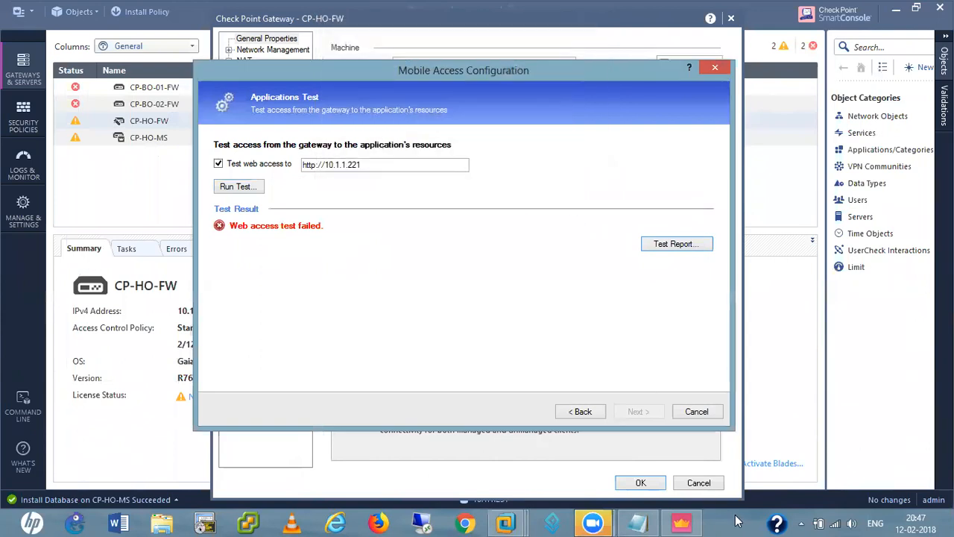
click(697, 415)
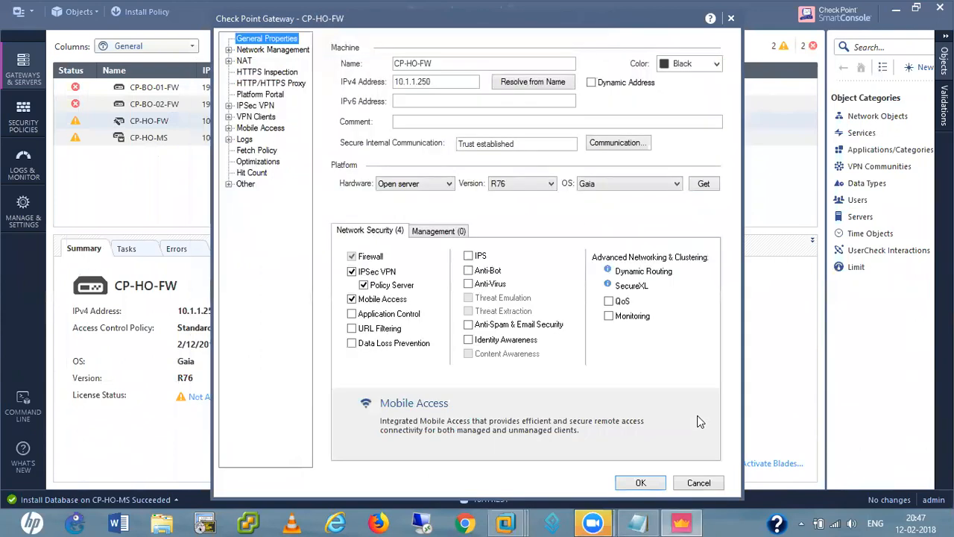
click(699, 484)
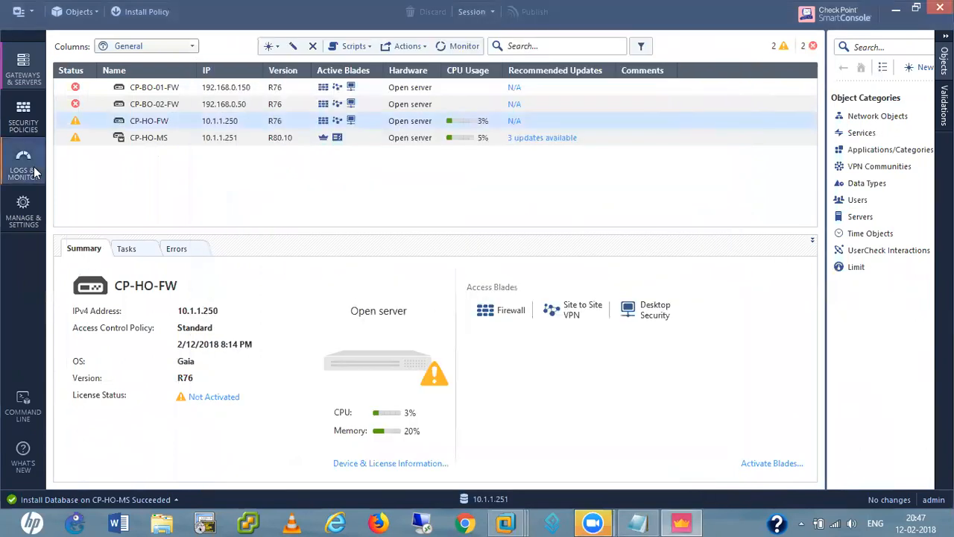
Enable 'Use User Directory for Security Gateways' under Global Properties > User Directory and confirm
click(19, 12)
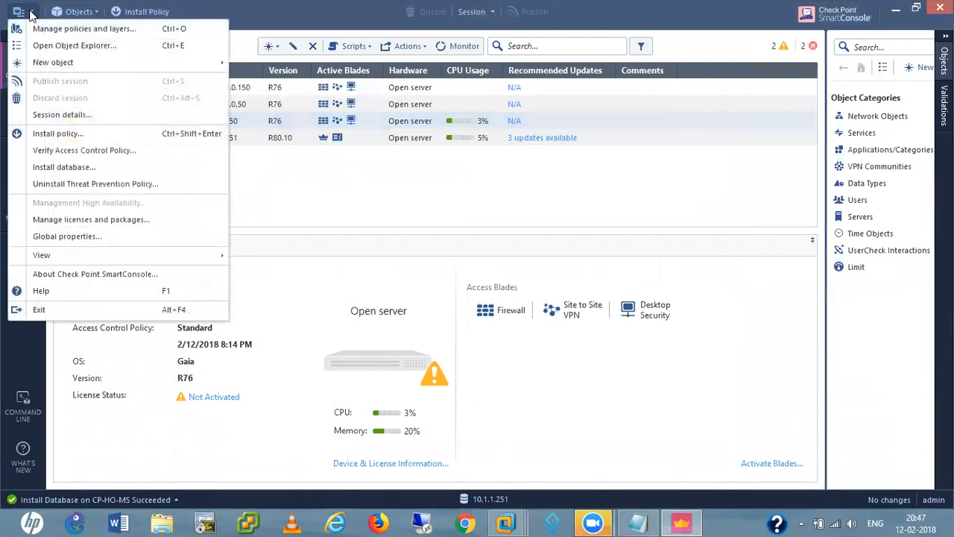
click(73, 240)
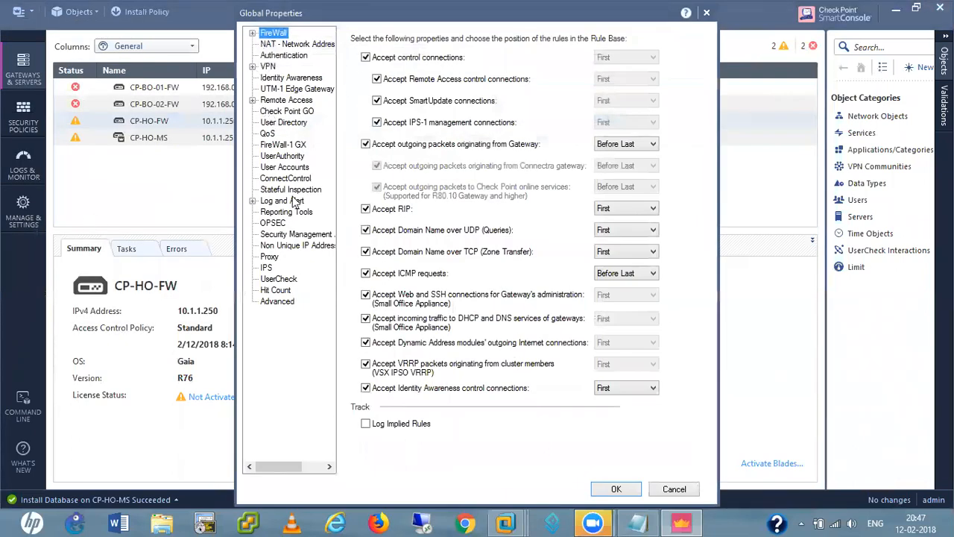
click(285, 127)
click(358, 42)
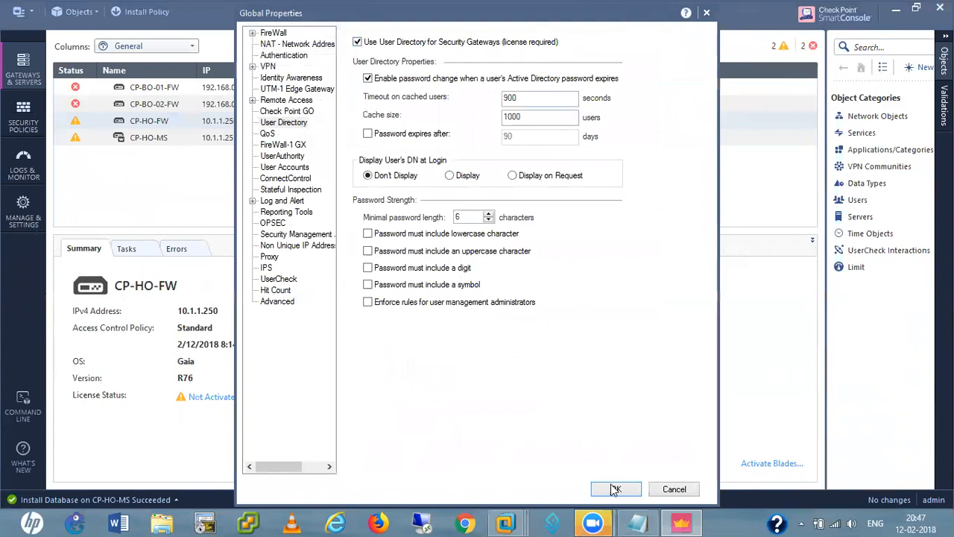
click(616, 489)
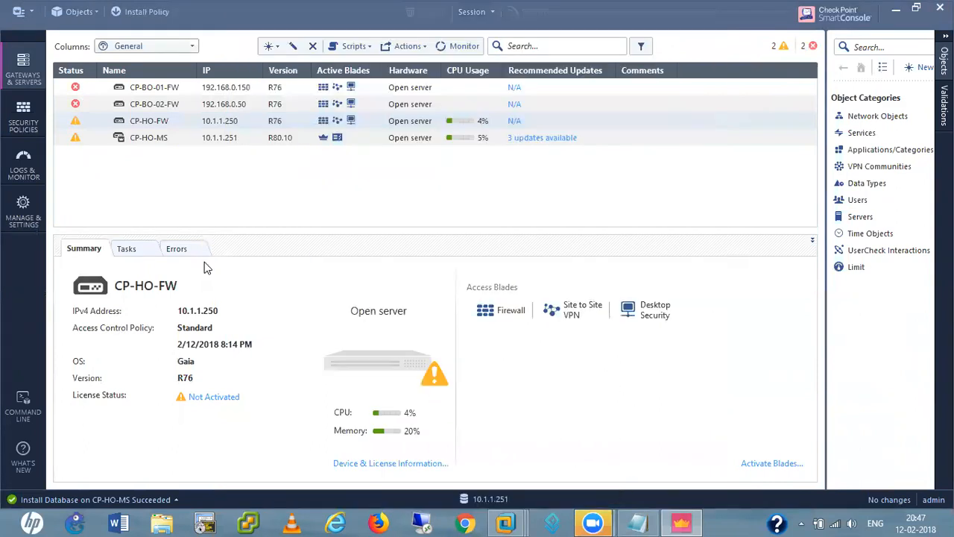
Start a new LDAP Account Unit from Servers, then switch to the CP-HO-MS VM console
right_click(861, 219)
mouse_move(811, 244)
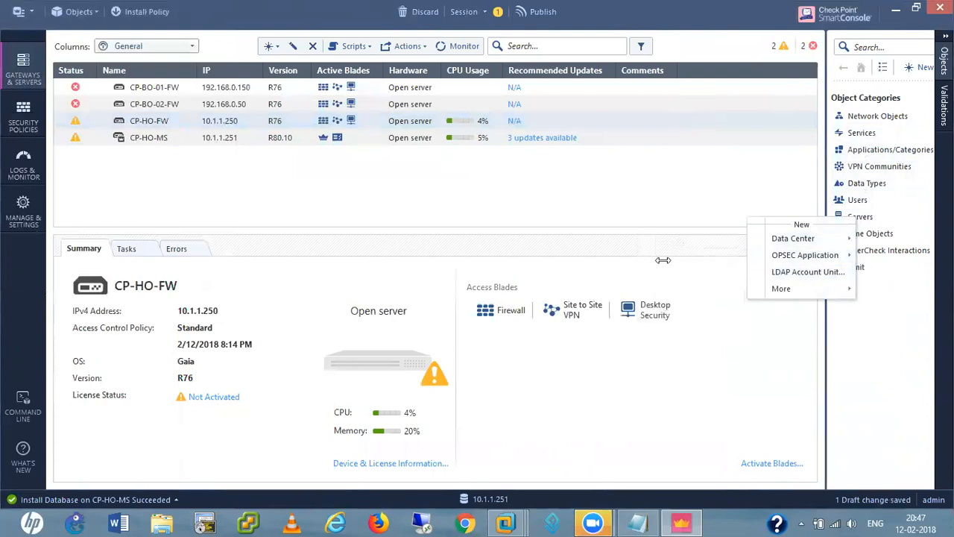
click(790, 270)
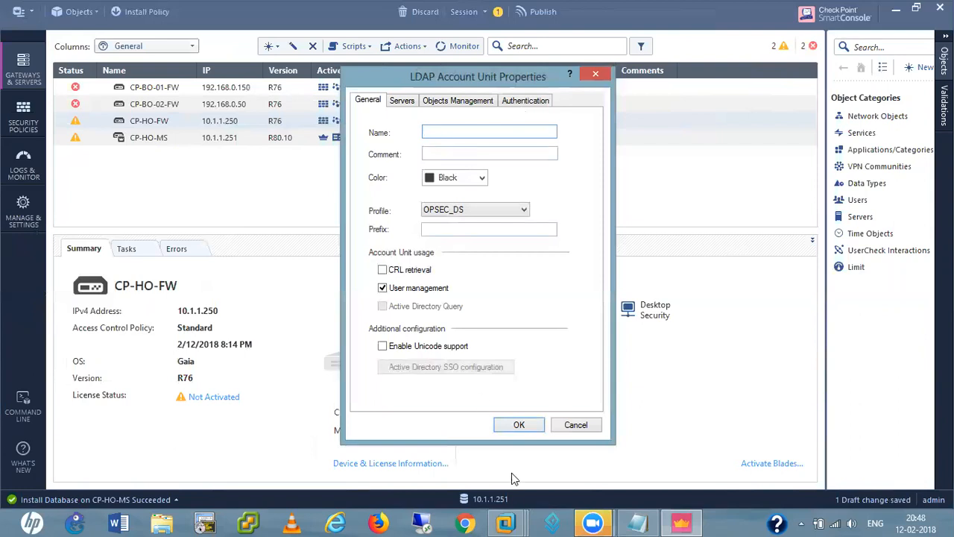
click(505, 523)
click(333, 439)
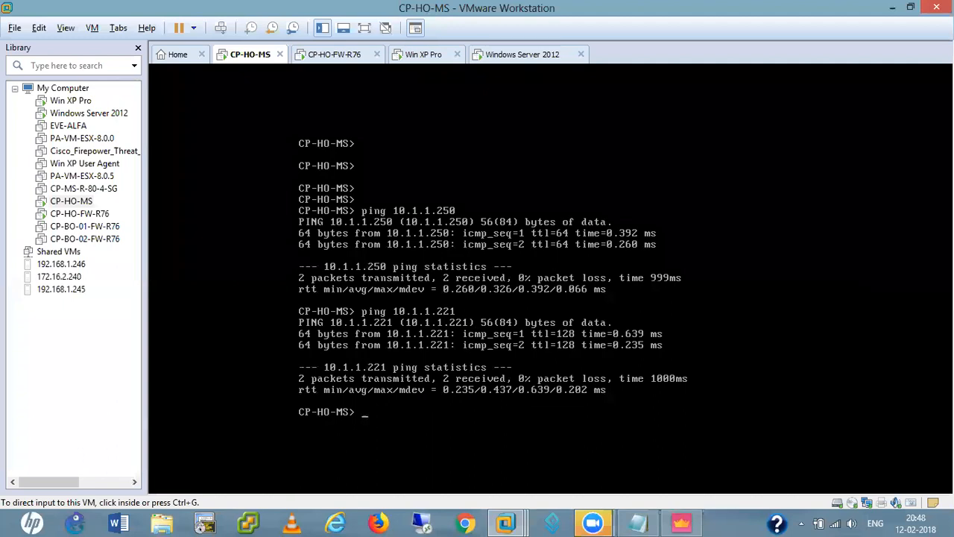
On CP-HO-MS, display the primary and secondary DNS servers with show dns
click(466, 306)
key(Return)
key(Return)
key(Return)
key(Return)
key(Return)
text(sho)
key(Tab)
text(do)
key(Tab)
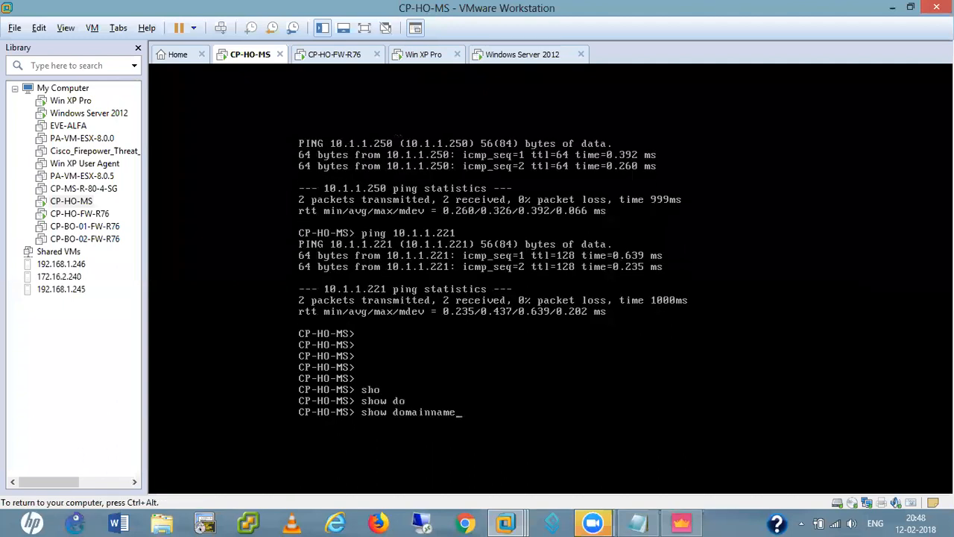
key(BackSpace)
key(BackSpace)
key(BackSpace)
key(BackSpace)
key(BackSpace)
key(BackSpace)
key(BackSpace)
key(BackSpace)
key(BackSpace)
text(n)
key(Tab)
key(Tab)
text(pri)
key(Tab)
key(Return)
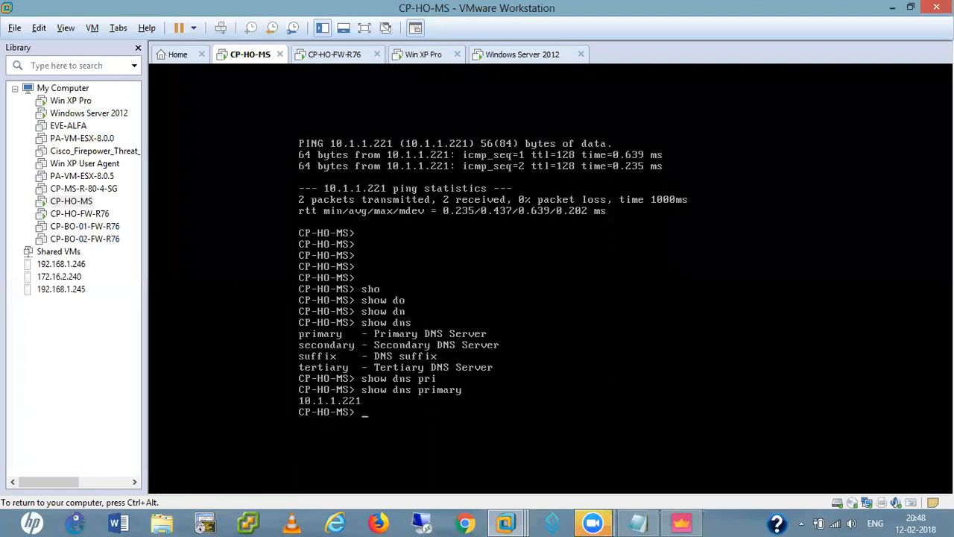
key(Up)
key(BackSpace)
key(BackSpace)
key(BackSpace)
key(BackSpace)
key(BackSpace)
key(BackSpace)
text(seco)
key(Tab)
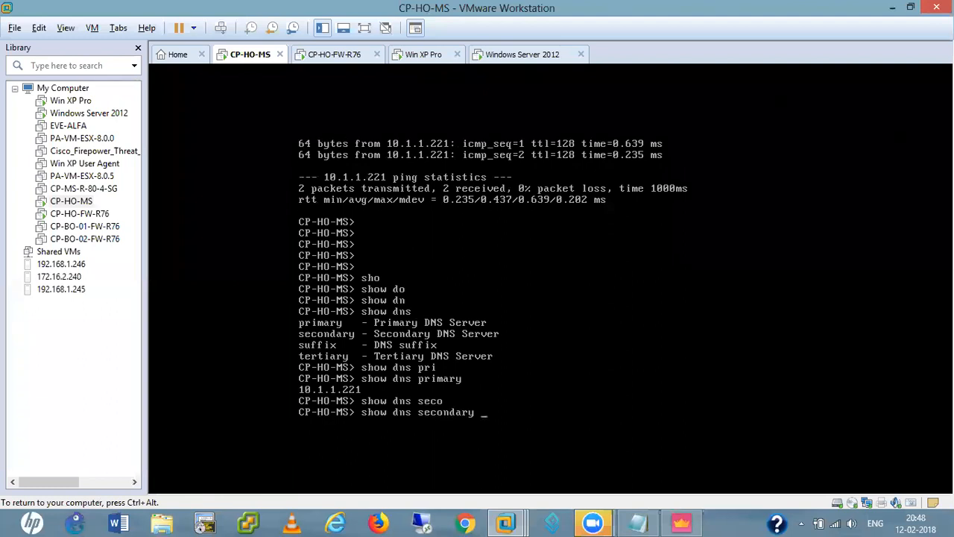
key(Return)
key(Return)
key(Return)
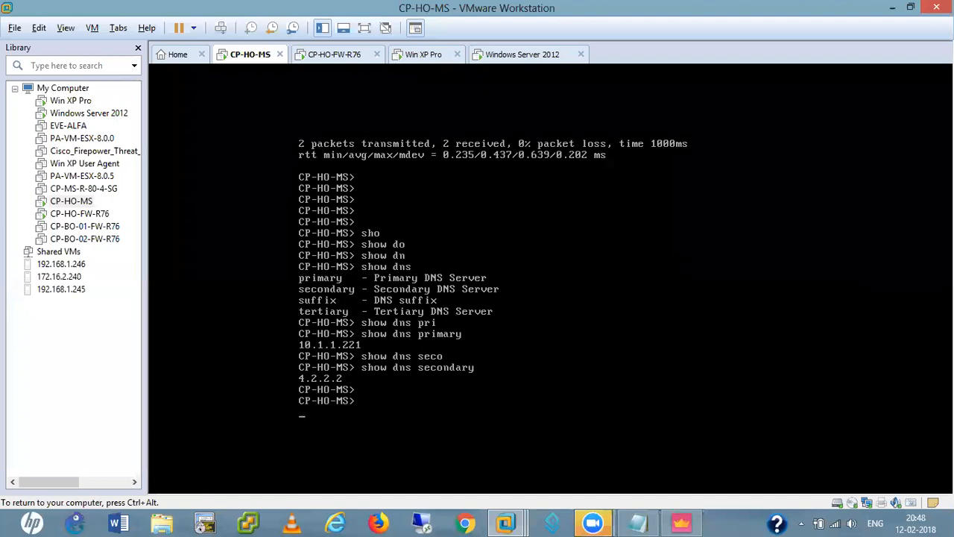
key(Up)
key(BackSpace)
key(BackSpace)
key(BackSpace)
key(BackSpace)
key(BackSpace)
key(BackSpace)
key(BackSpace)
key(BackSpace)
key(BackSpace)
key(BackSpace)
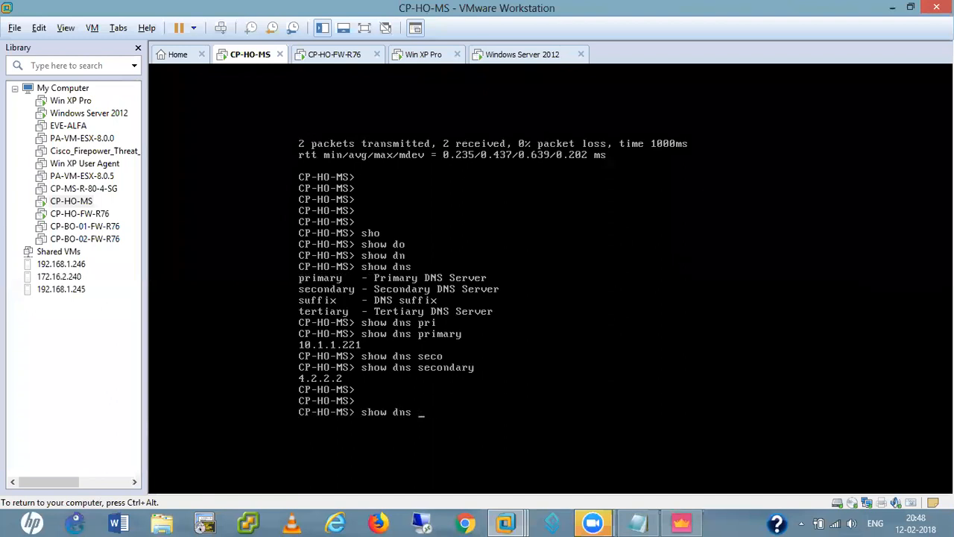
key(BackSpace)
key(BackSpace)
key(BackSpace)
key(BackSpace)
key(BackSpace)
key(BackSpace)
key(BackSpace)
key(BackSpace)
key(BackSpace)
key(Return)
key(Return)
key(Return)
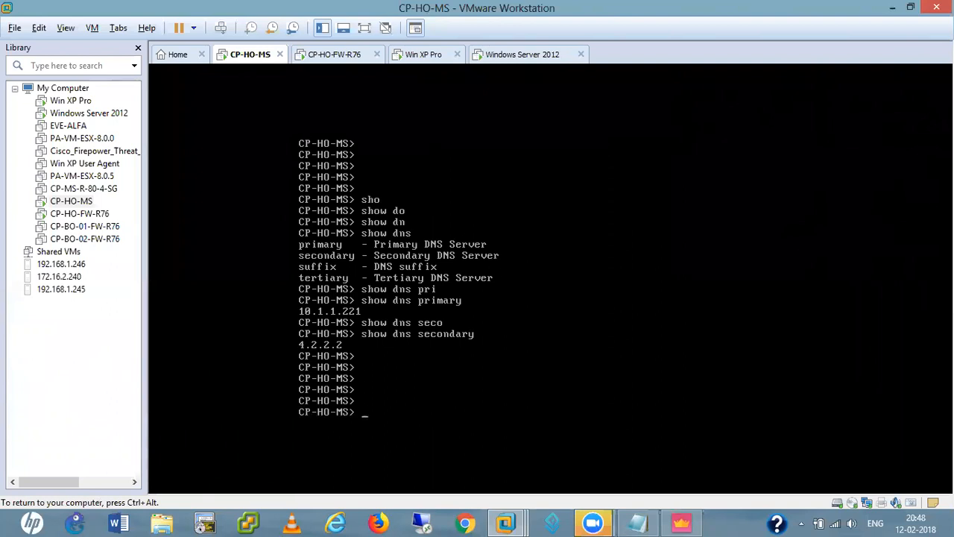
On CP-HO-FW-R76, confirm DNS servers 10.1.1.221, 8.8.8.8, 4.2.2.2 and domain hemendra.net, then minimize VMware
click(332, 55)
click(395, 230)
text(sho)
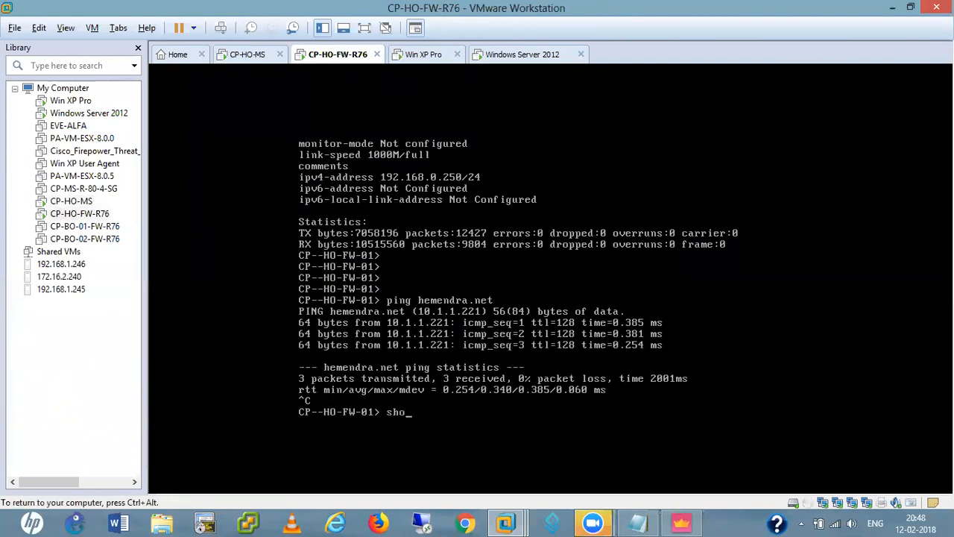
key(Tab)
text(dn)
key(Tab)
key(Return)
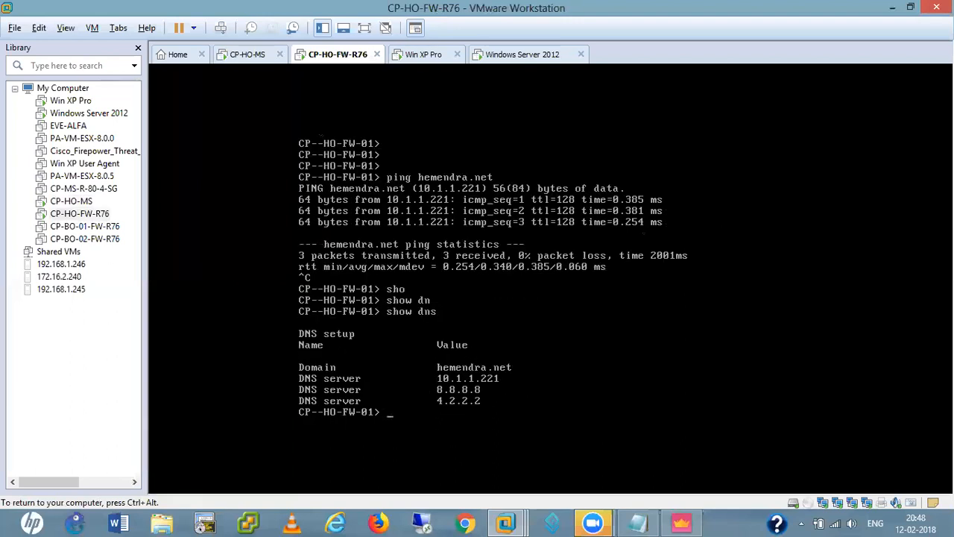
key(Return)
key(Return)
key(Return)
key(Return)
text(sho)
key(Tab)
text(dom)
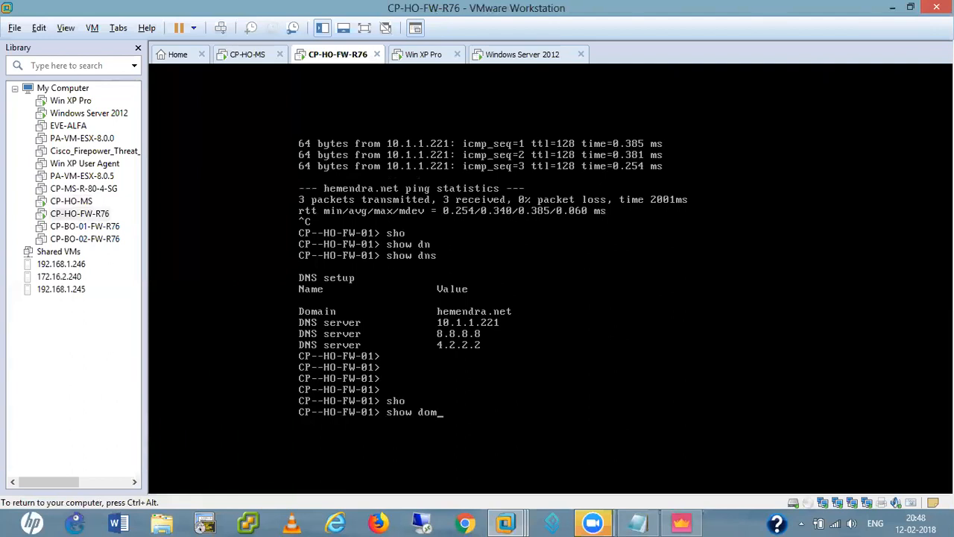
key(Tab)
key(Return)
key(Return)
key(Return)
key(Return)
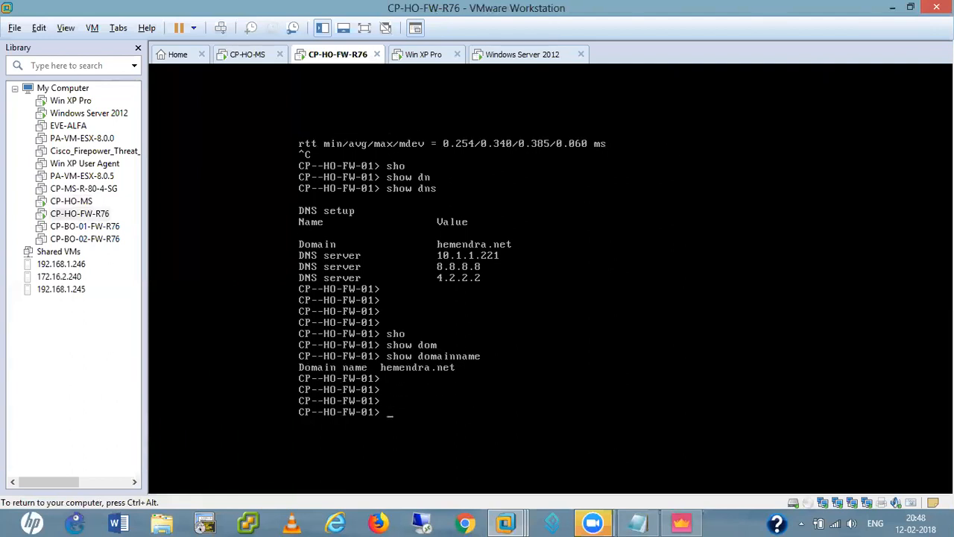
key(ctrl+alt)
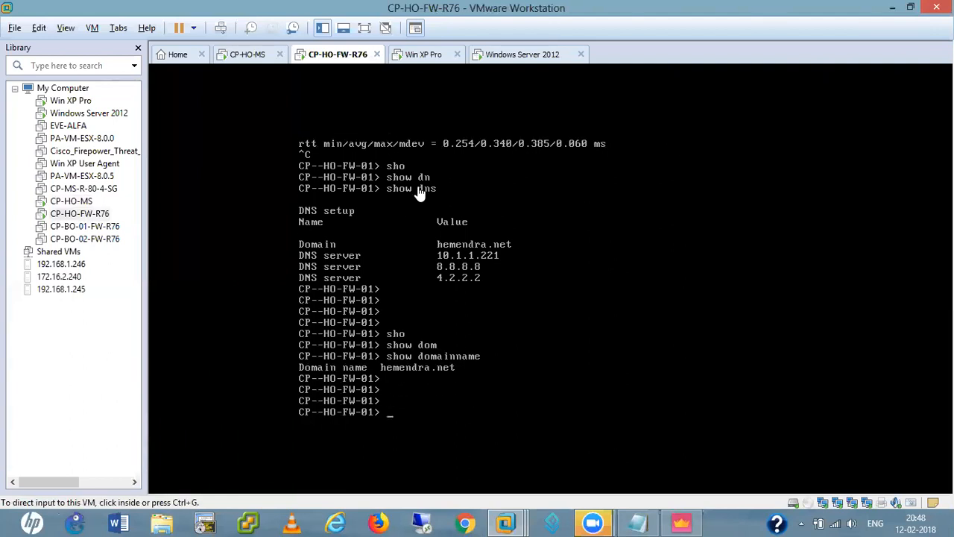
click(891, 7)
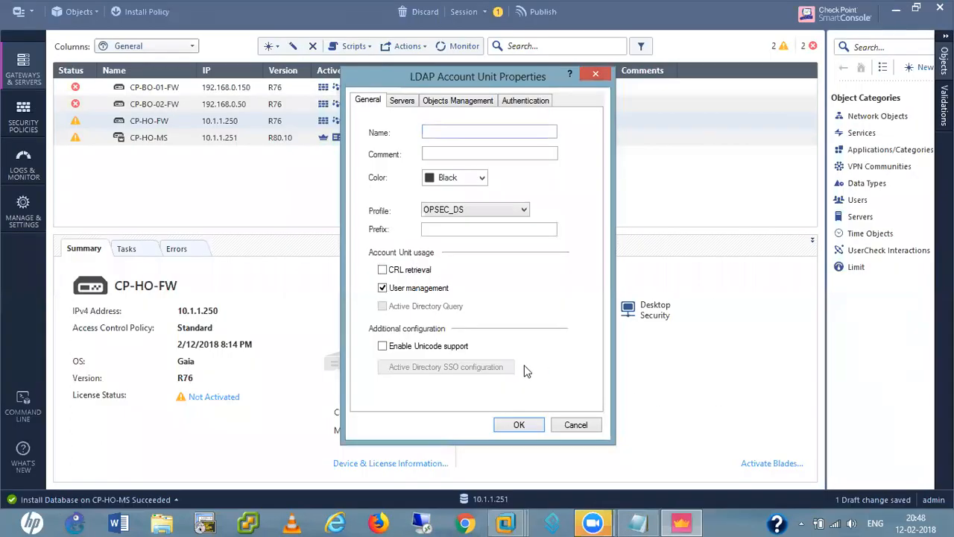
Name the LDAP account unit MY-AD and set its colour to Blue
click(448, 132)
text(MY-AD)
click(482, 178)
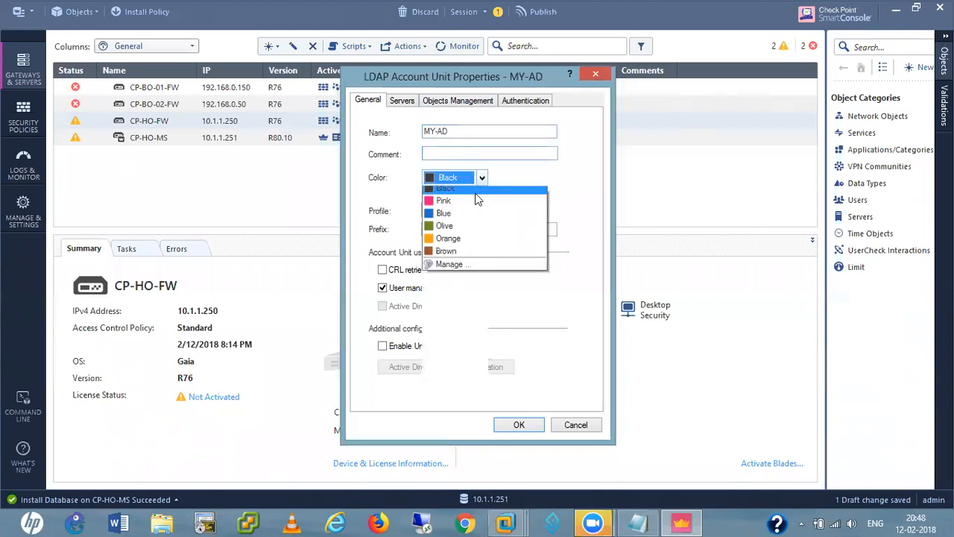
click(459, 221)
Choose the Microsoft_AD profile with domain hemendra.net, and enable CRL retrieval and AD Query
click(487, 210)
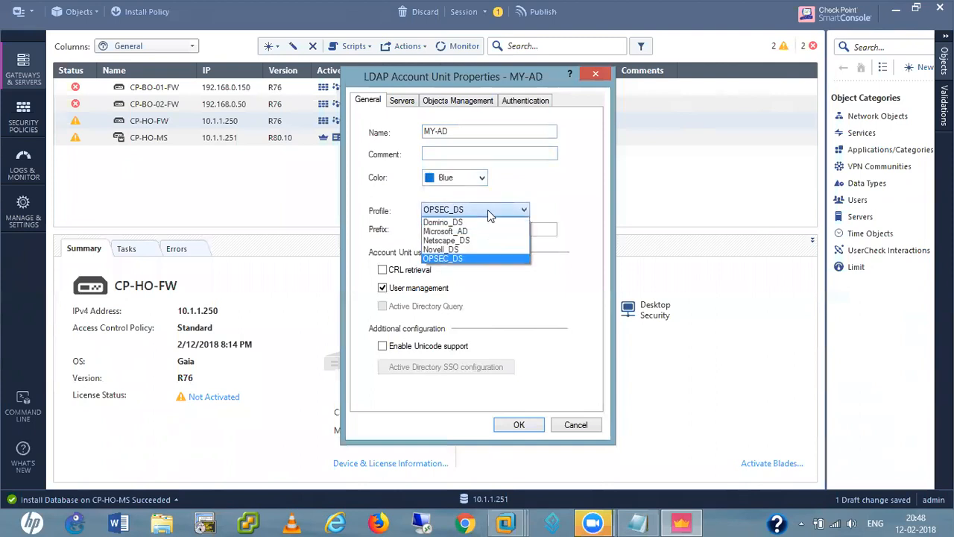
click(458, 231)
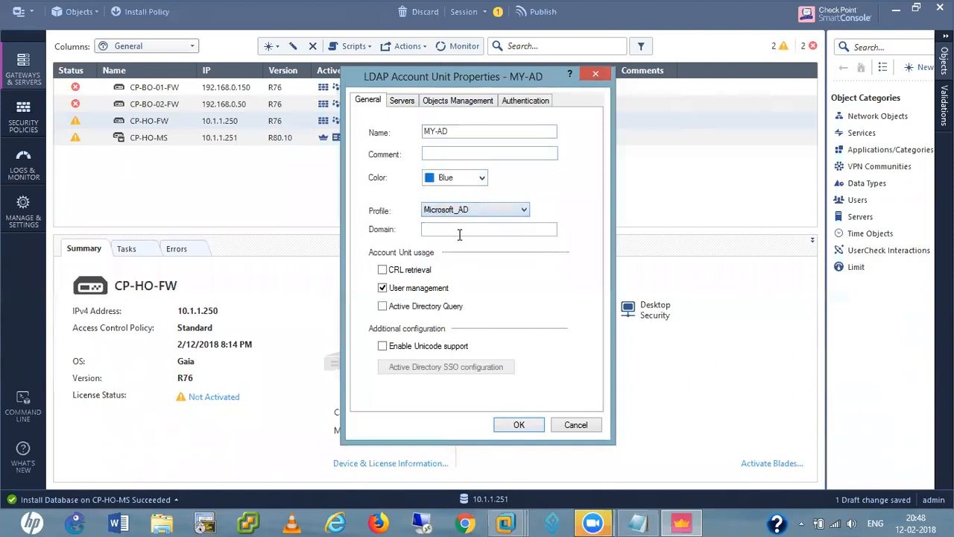
click(459, 231)
text(he)
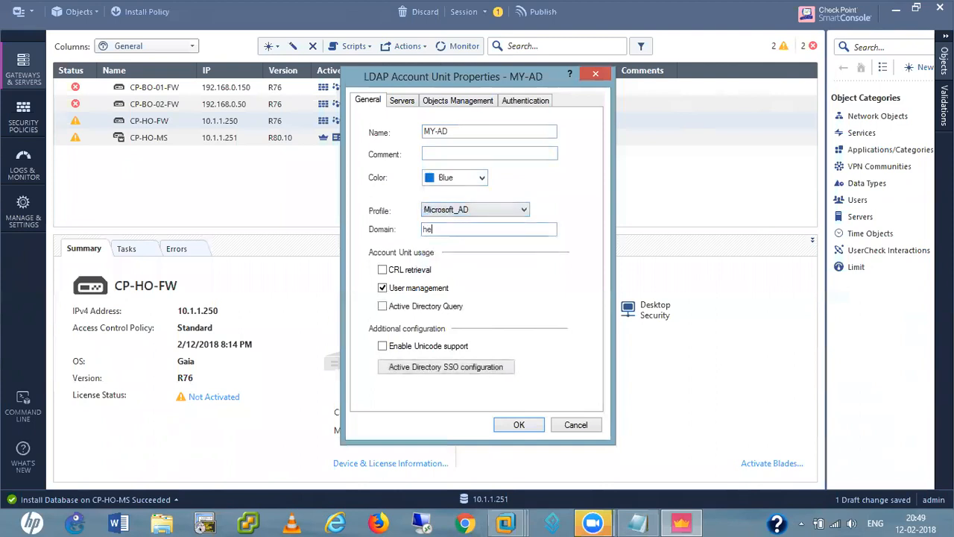
text(mendra.net)
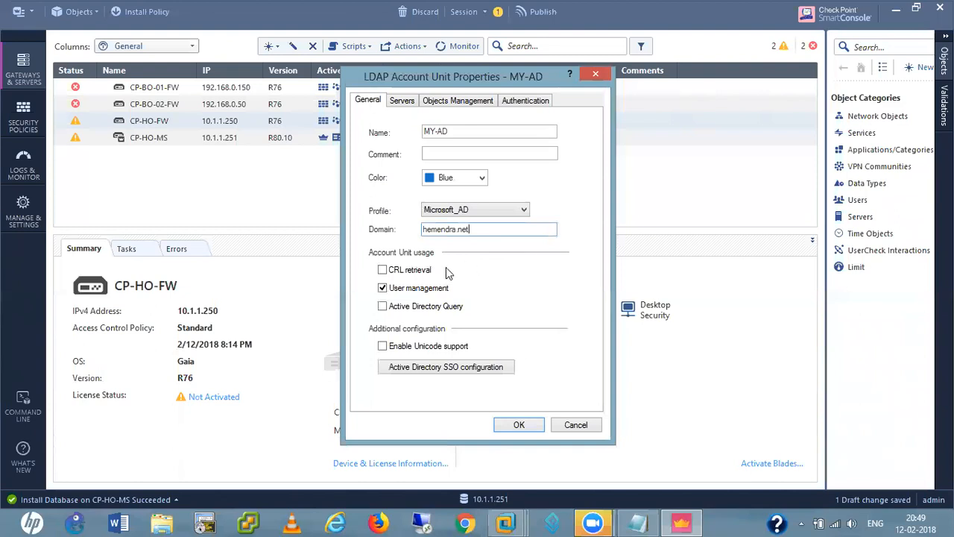
click(382, 270)
click(382, 307)
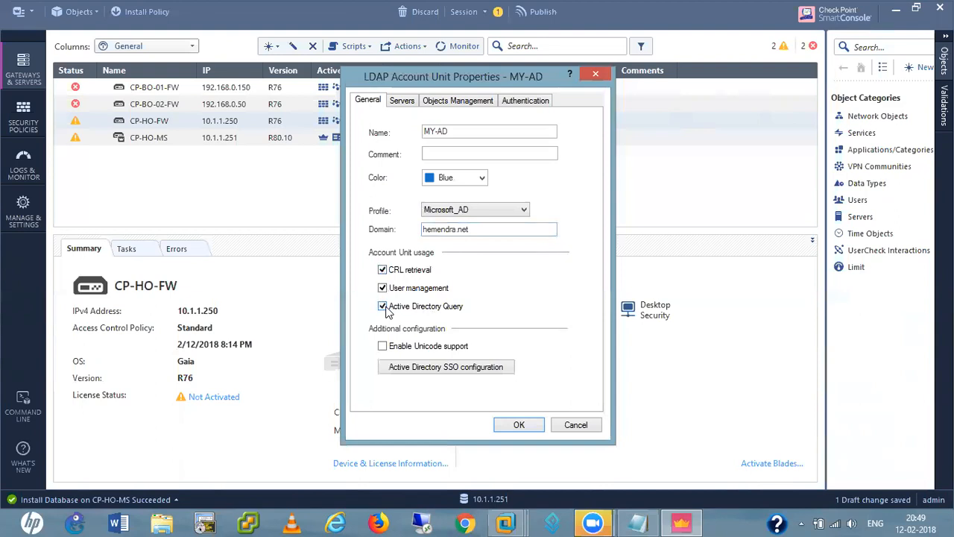
click(402, 103)
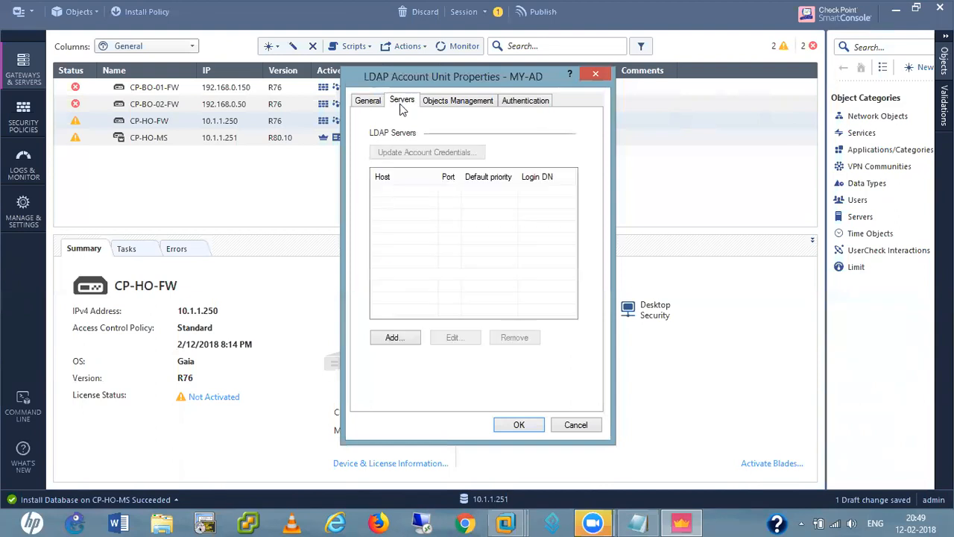
From a new LDAP server entry, create host AD_Server with IPv4 address 10.1.1.221
click(393, 338)
click(483, 167)
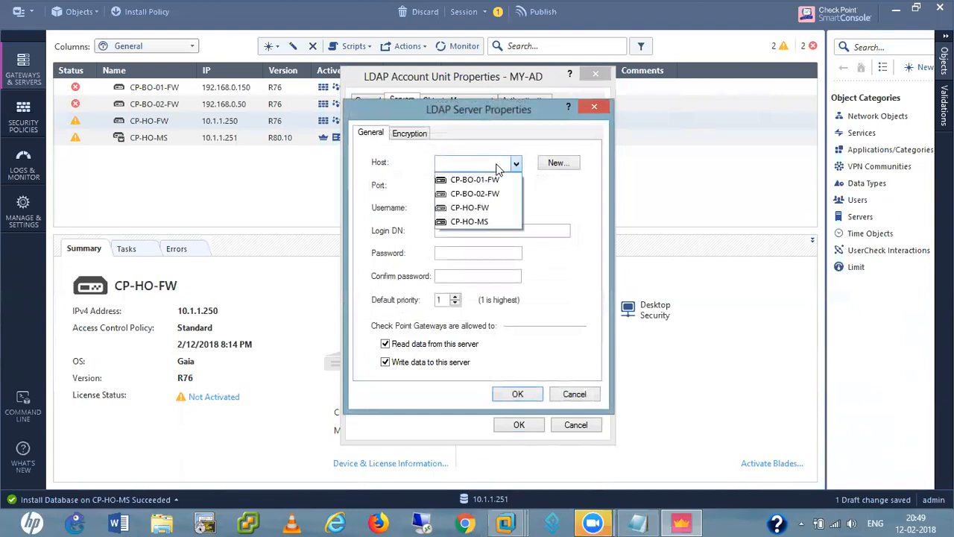
click(553, 167)
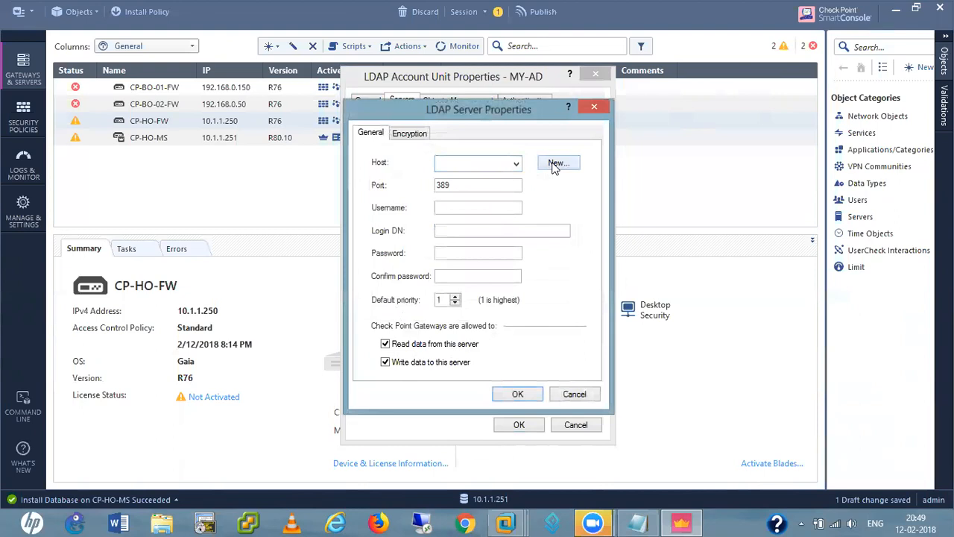
click(561, 165)
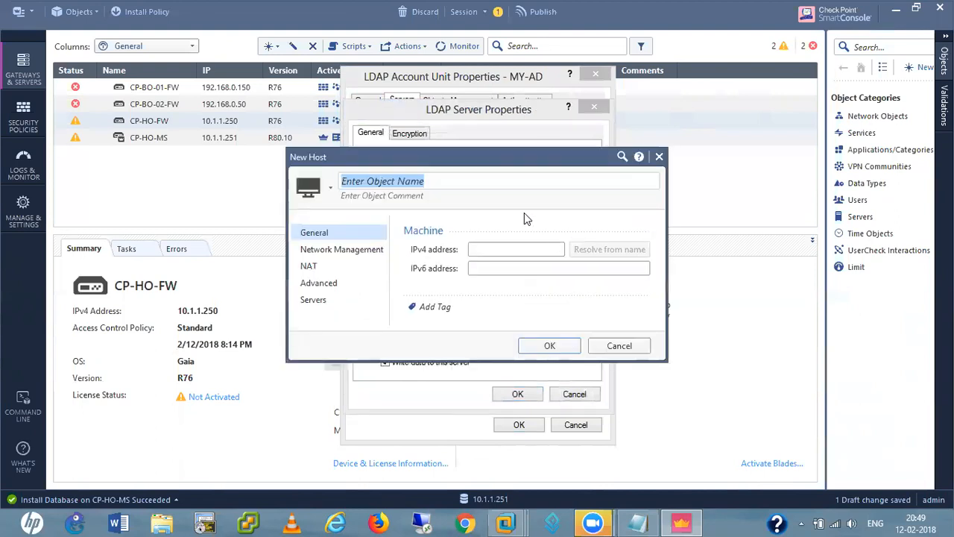
text(A)
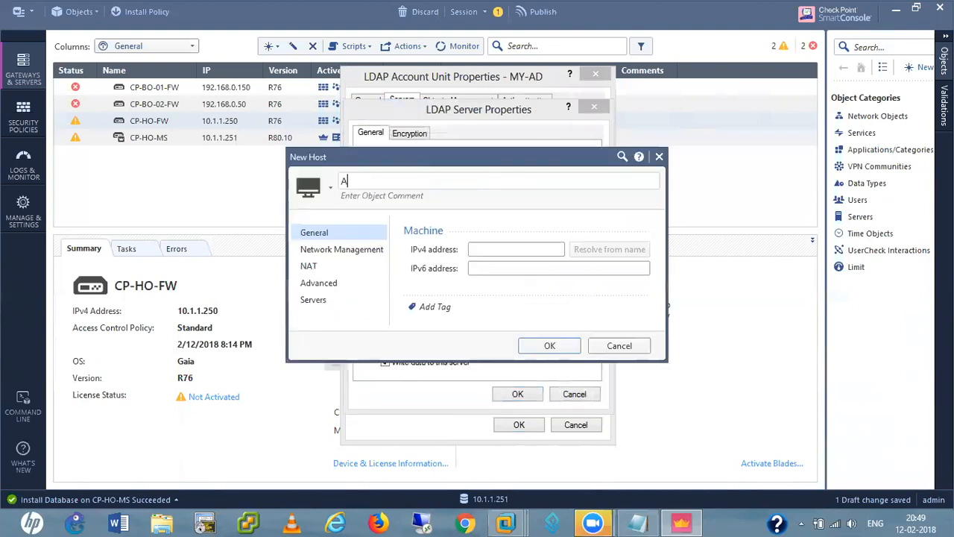
text(D_Server)
click(509, 249)
text(10.1.1.221)
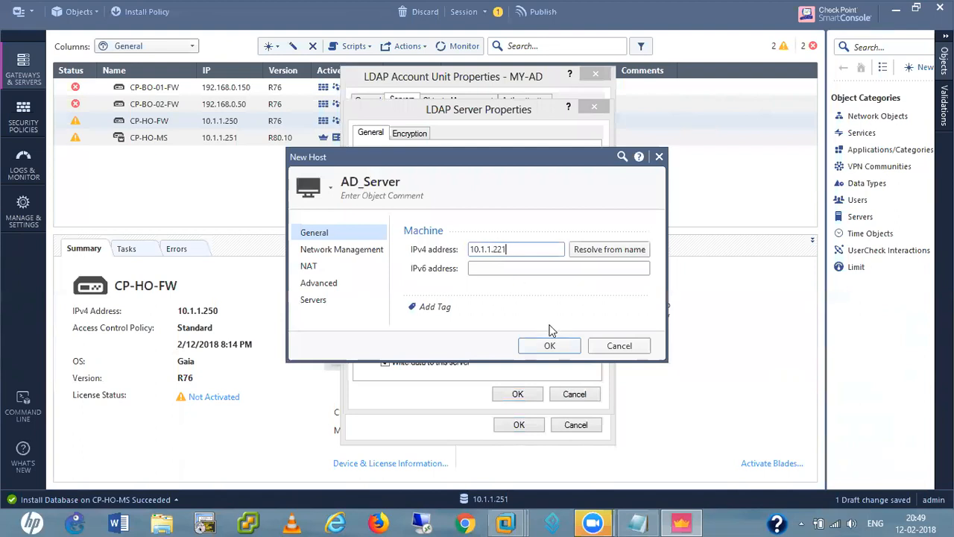
click(550, 347)
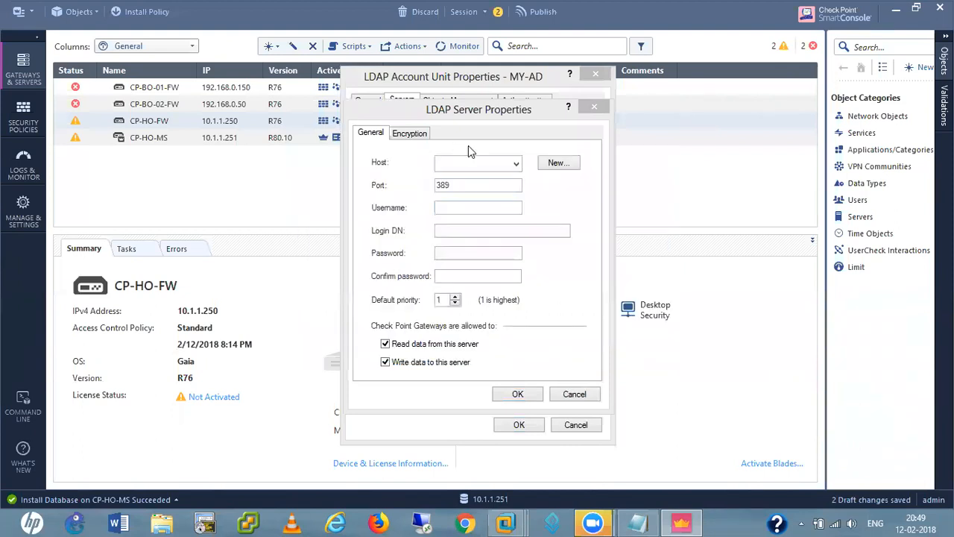
Restart the LDAP server entry, select AD_Server as host and enter username administrator
click(517, 163)
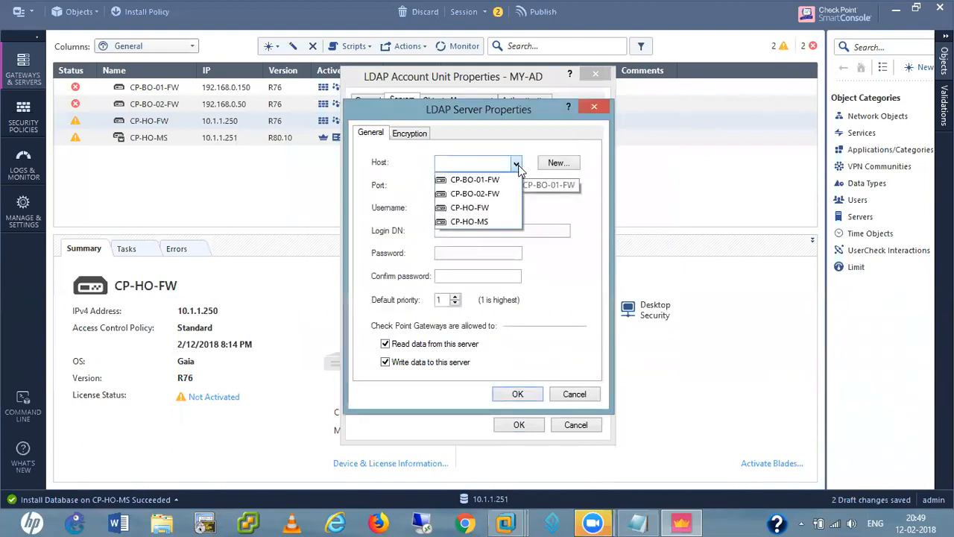
click(517, 164)
click(574, 393)
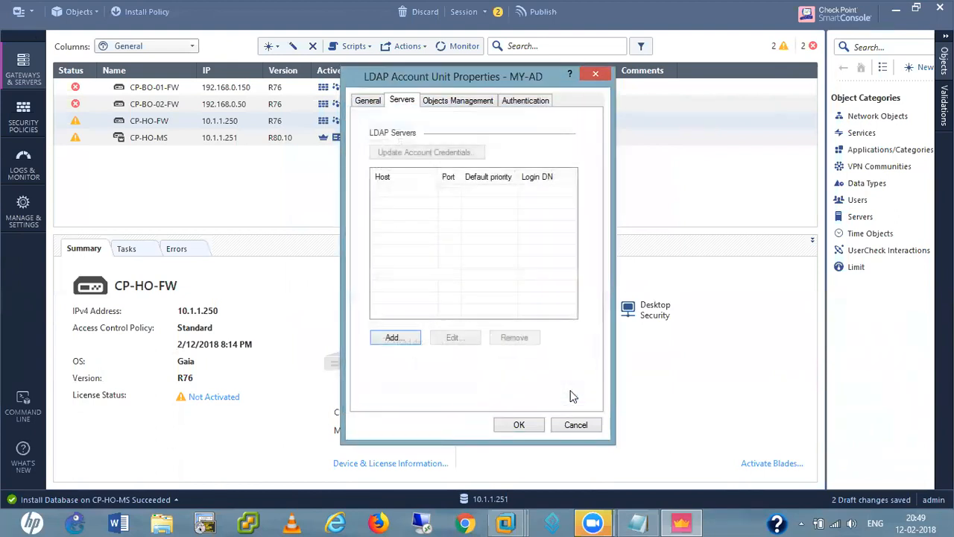
click(392, 337)
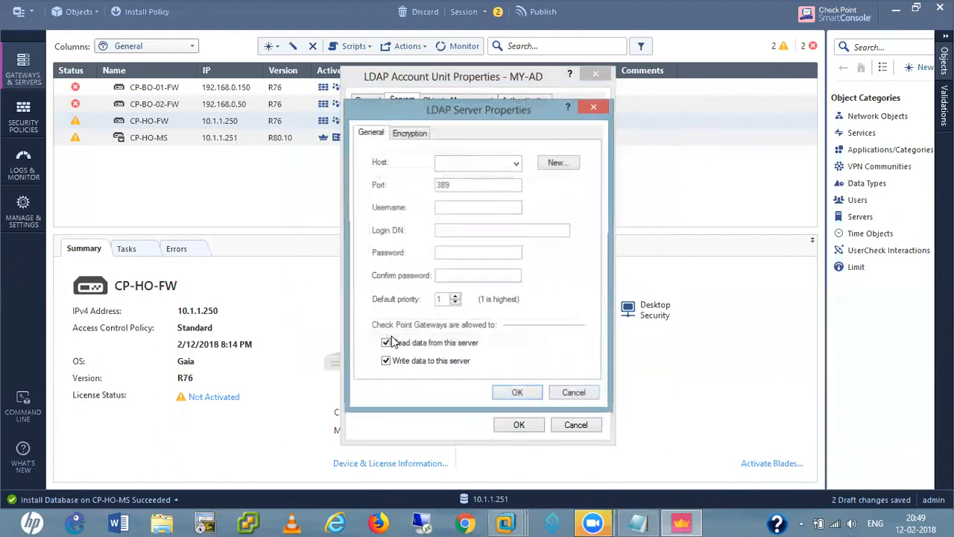
click(517, 163)
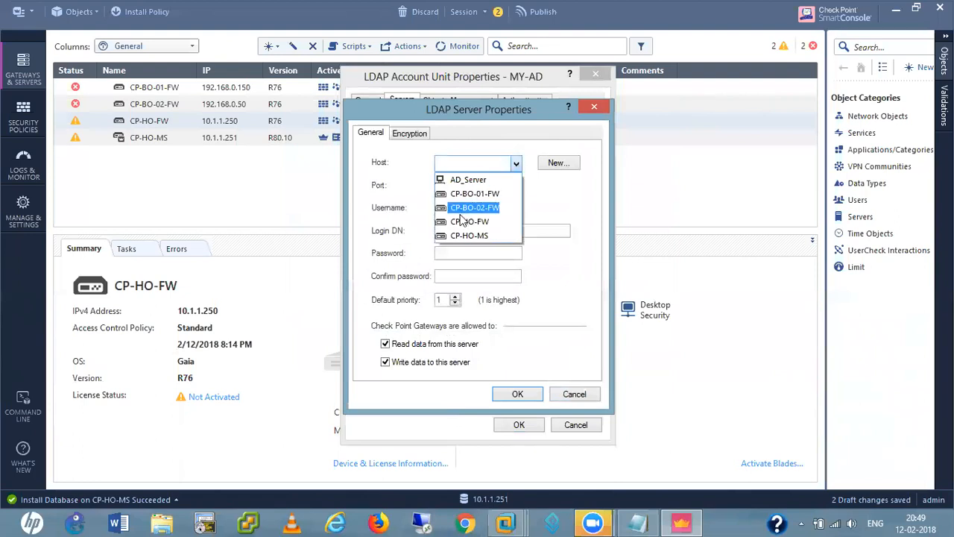
click(468, 179)
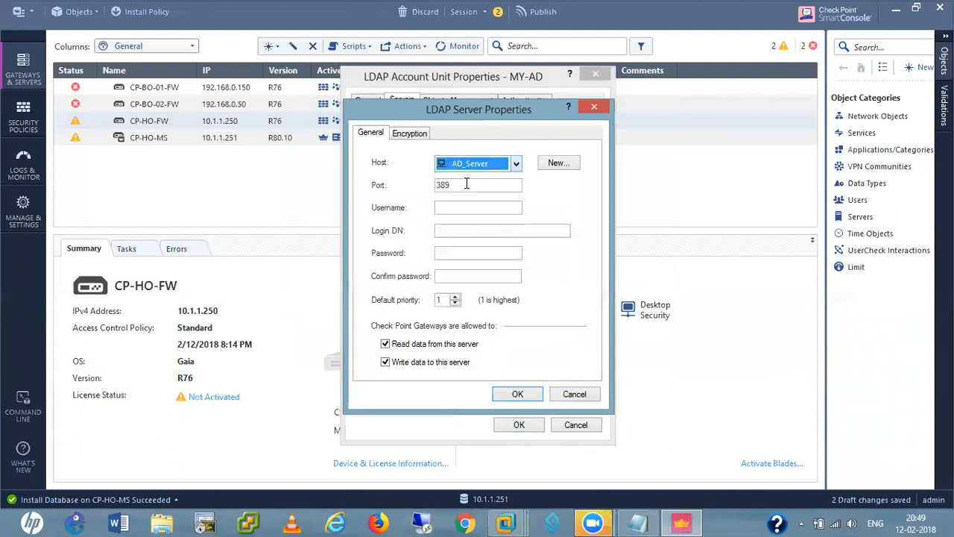
click(466, 184)
click(446, 207)
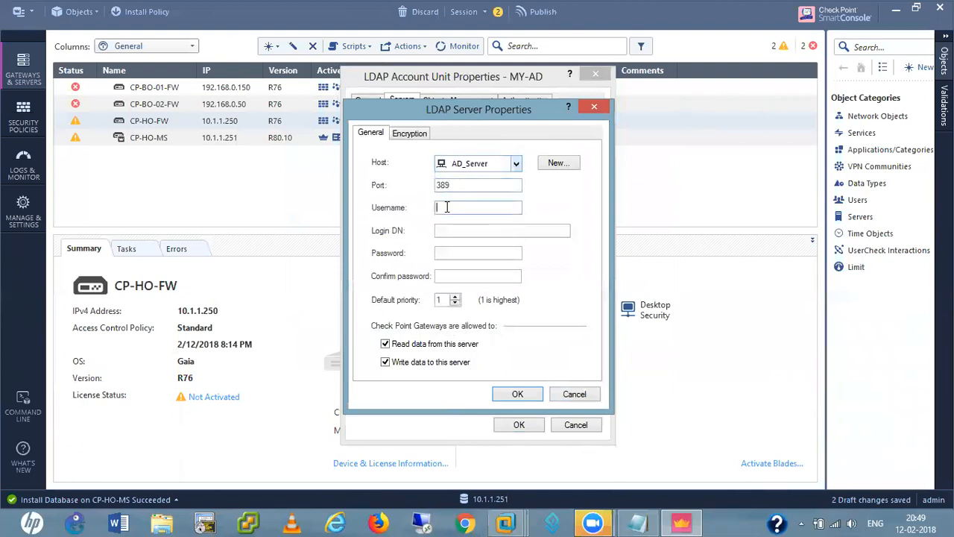
text(administrator)
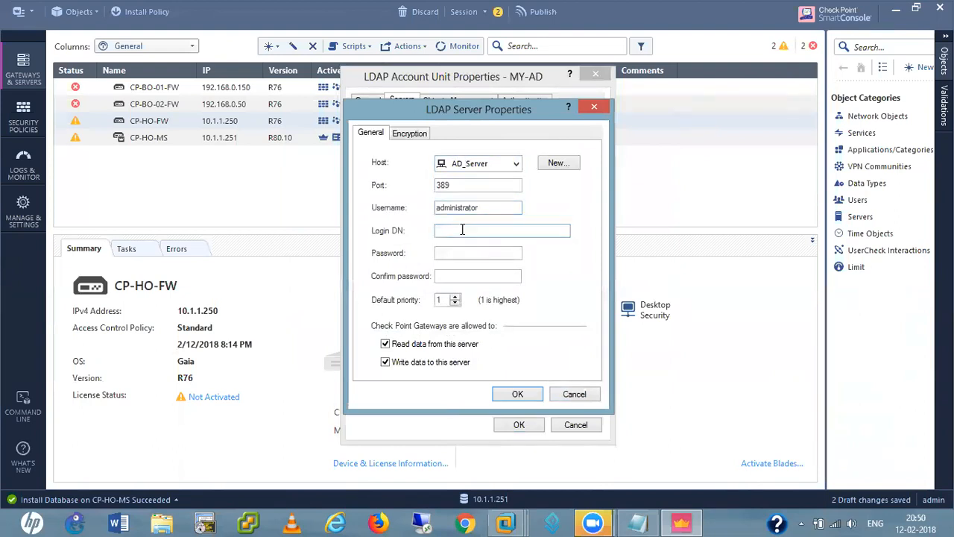
Set login DN CN=Administrator,CN=Users,DC=hemendra,DC=net, enter and confirm the password, and save
text(CN)
text(=Admin)
text(istrator)
text(,)
text(Cn)
key(BackSpace)
key(BackSpace)
text(N=Users)
text(,DC)
key(BackSpace)
key(BackSpace)
text(DC=hemendr)
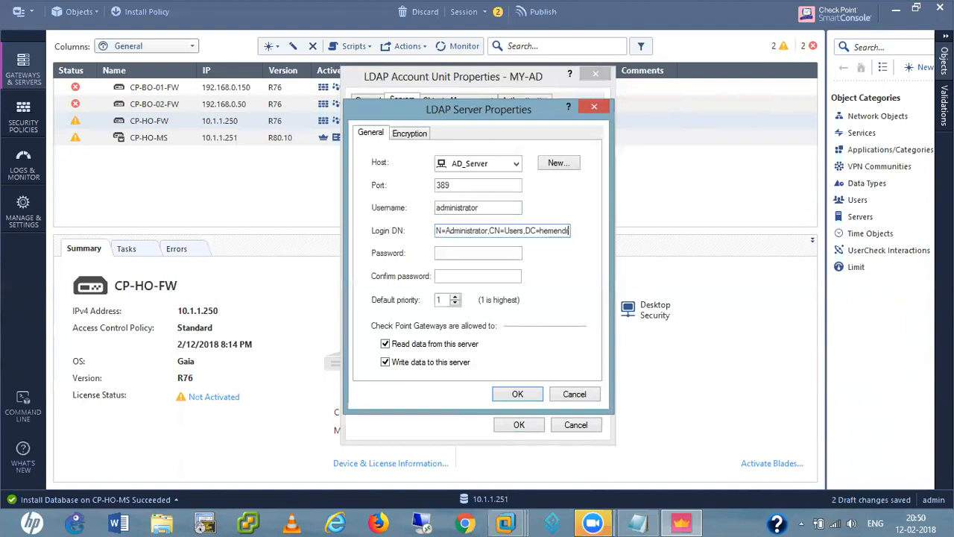
text(a,DC=net)
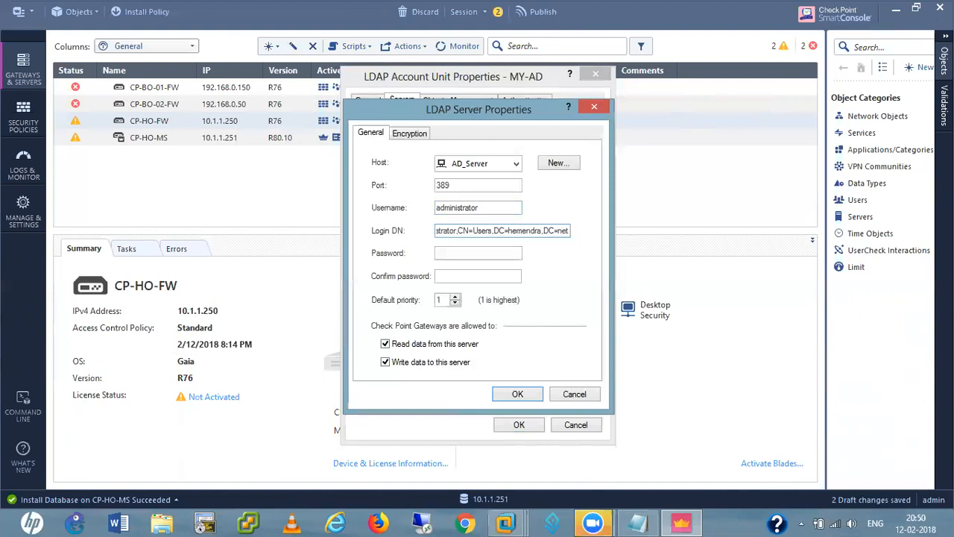
click(455, 252)
text(***********)
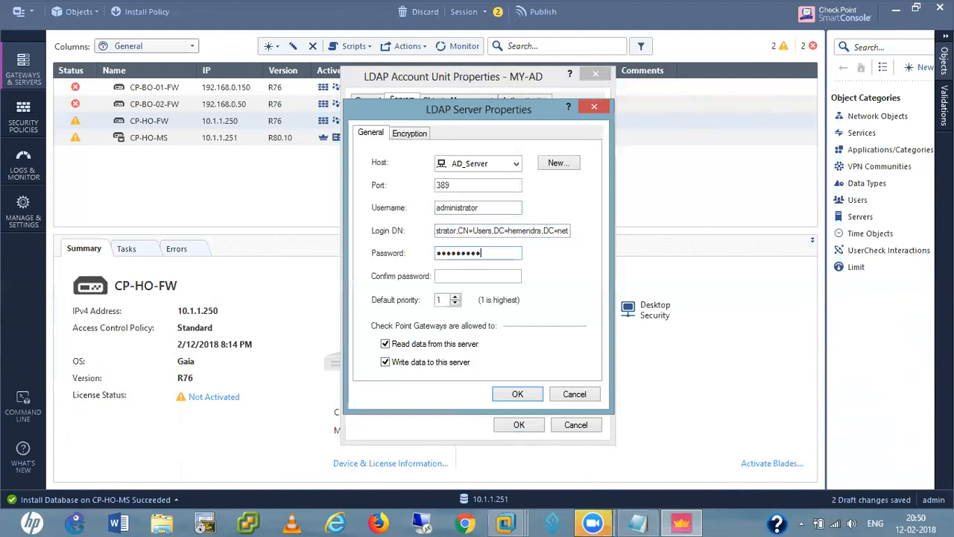
click(458, 278)
text(***********)
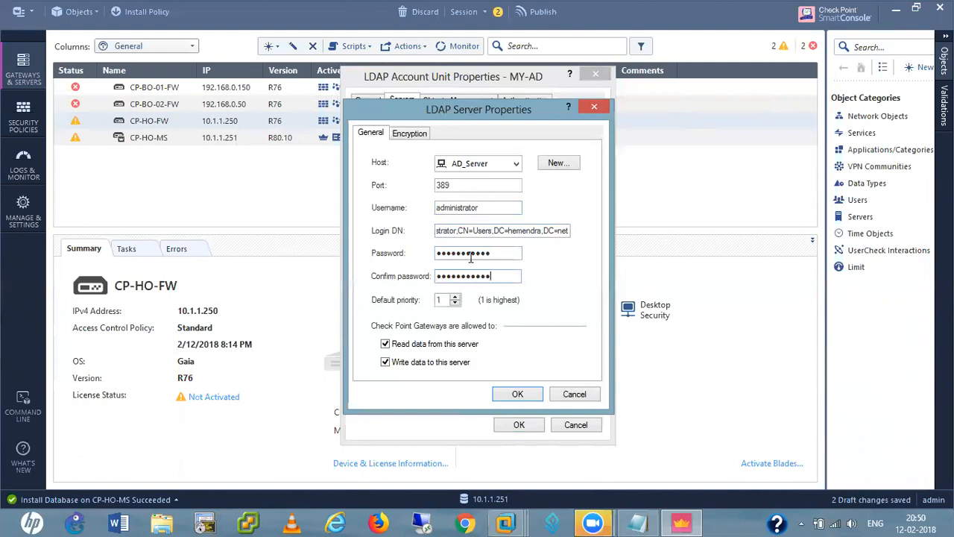
click(522, 394)
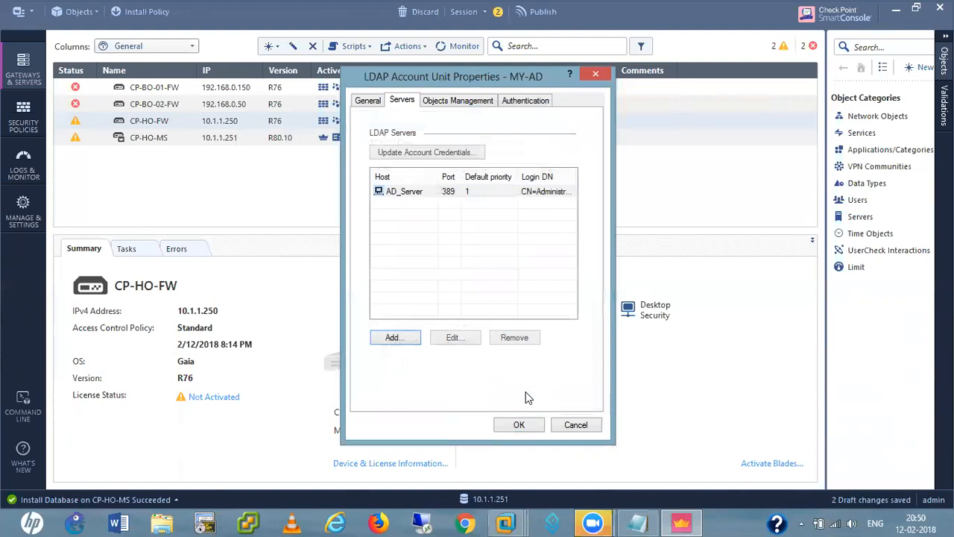
Fetch the directory branches from AD_Server under Objects Management
click(452, 103)
click(396, 180)
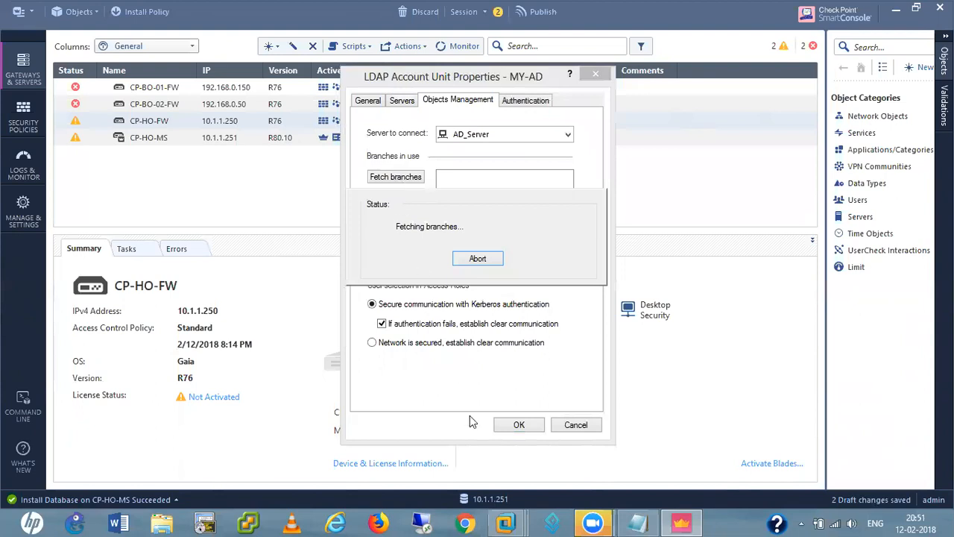
mouse_move(510, 520)
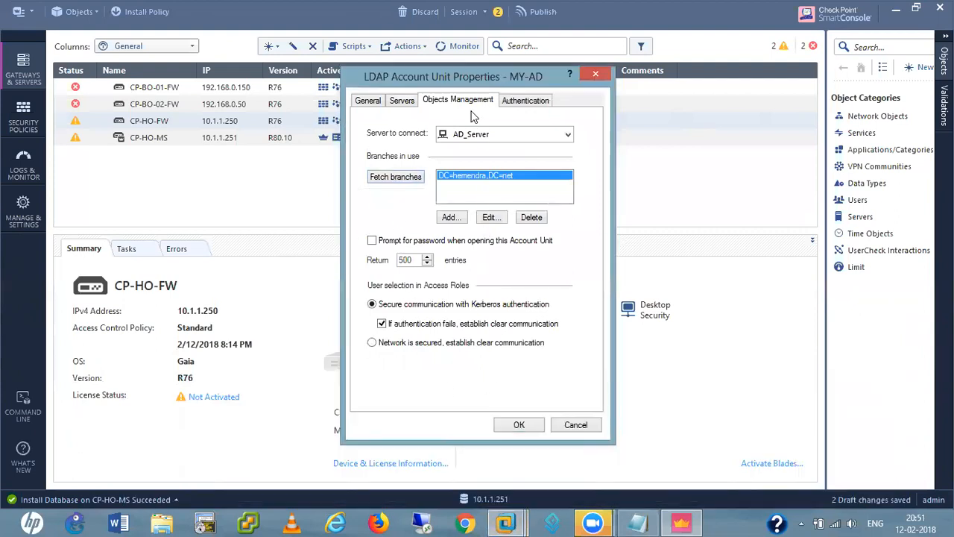
Turn off RADIUS, SecurID, TACACS and OS Password authentication, then save MY-AD
click(533, 100)
click(373, 197)
click(373, 181)
click(507, 181)
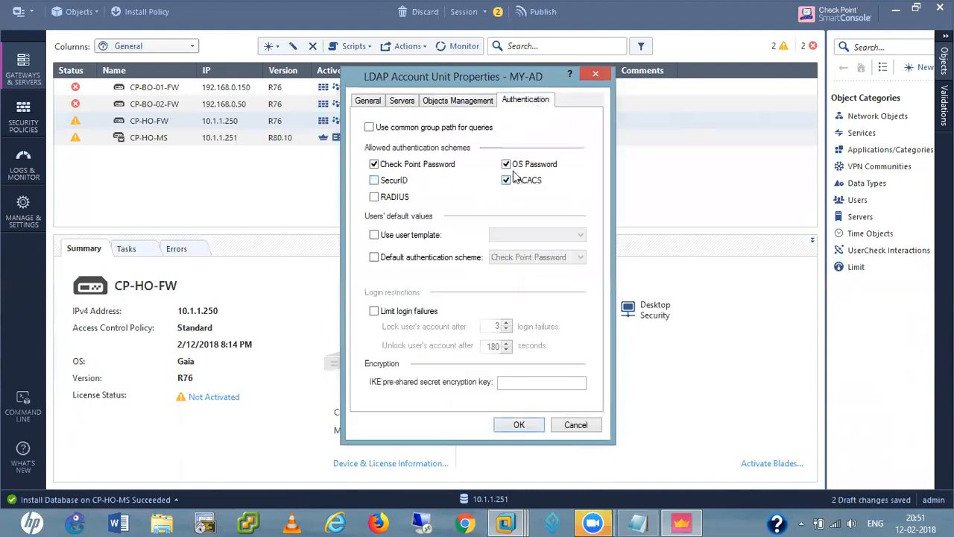
click(506, 165)
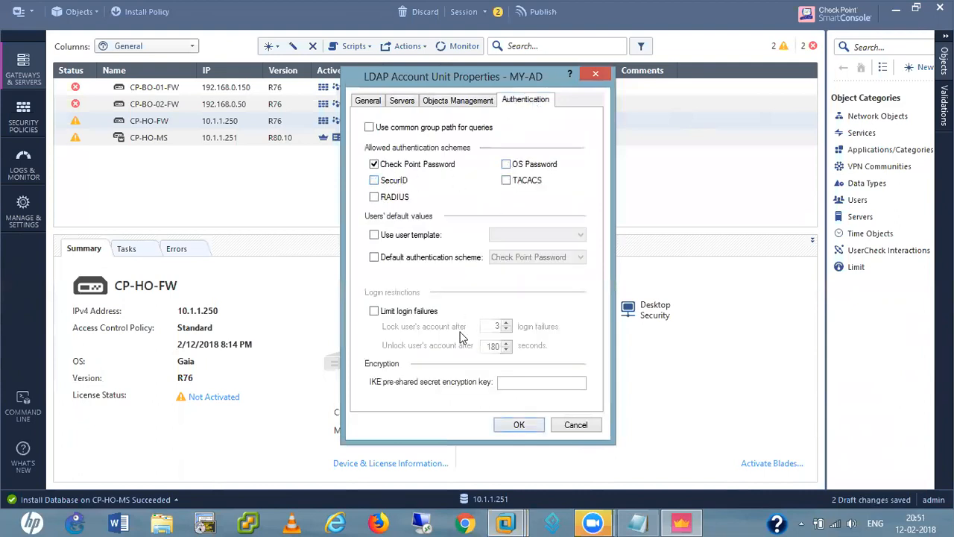
click(513, 425)
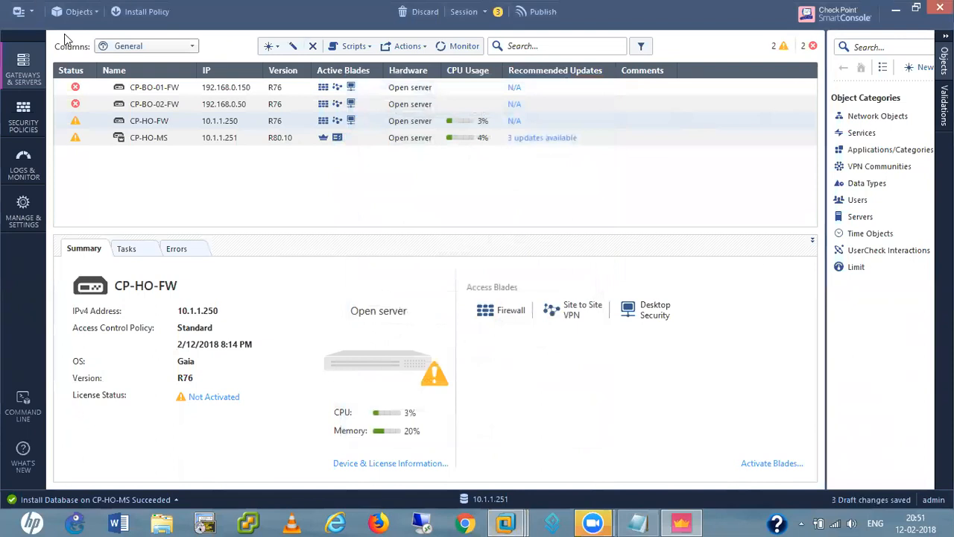
Publish the draft changes and install the database on CP-HO-MS
click(18, 12)
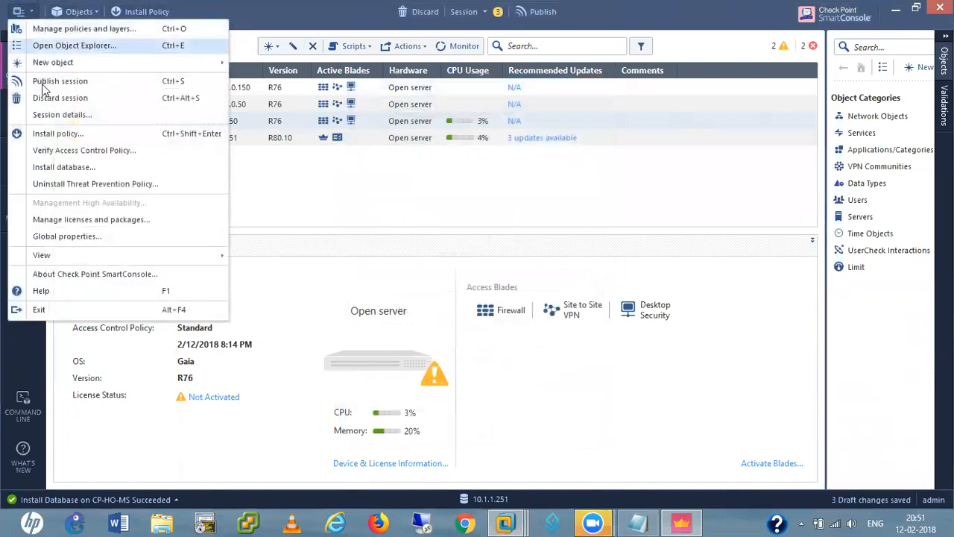
click(64, 169)
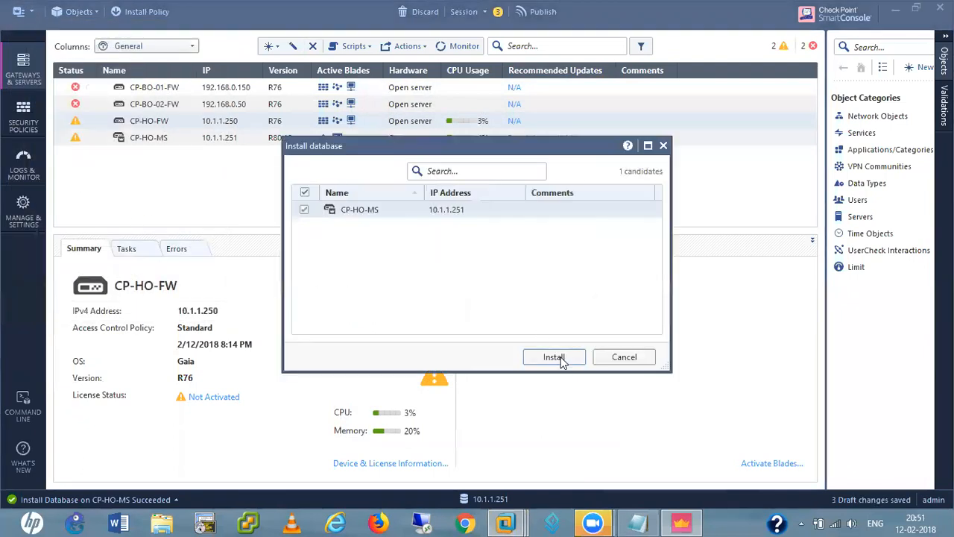
click(550, 358)
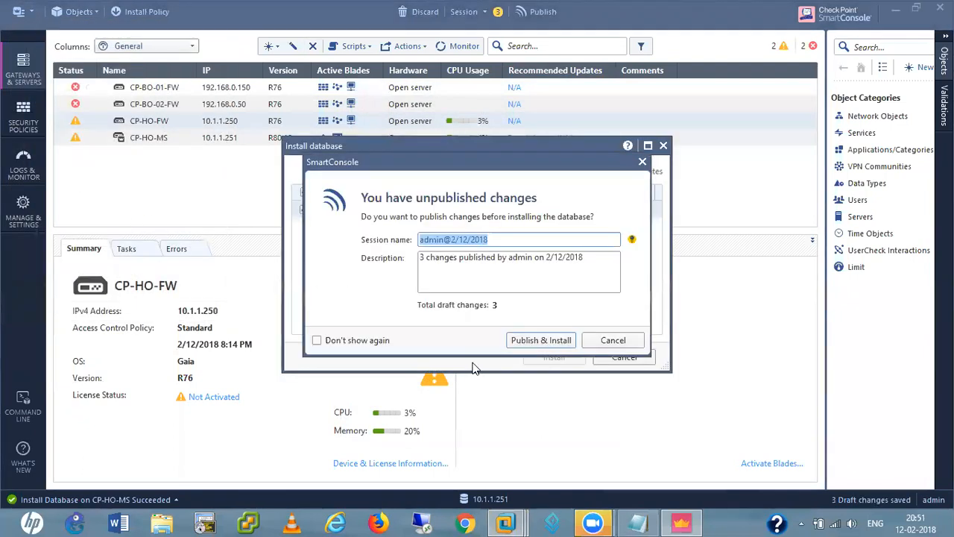
click(541, 341)
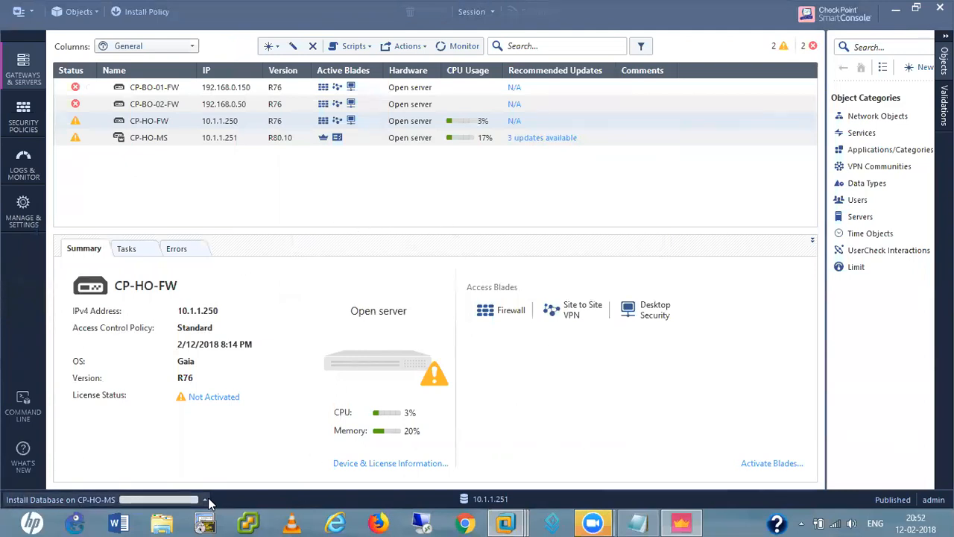
Check the database installation's success in Recent Tasks, then close the list
click(206, 500)
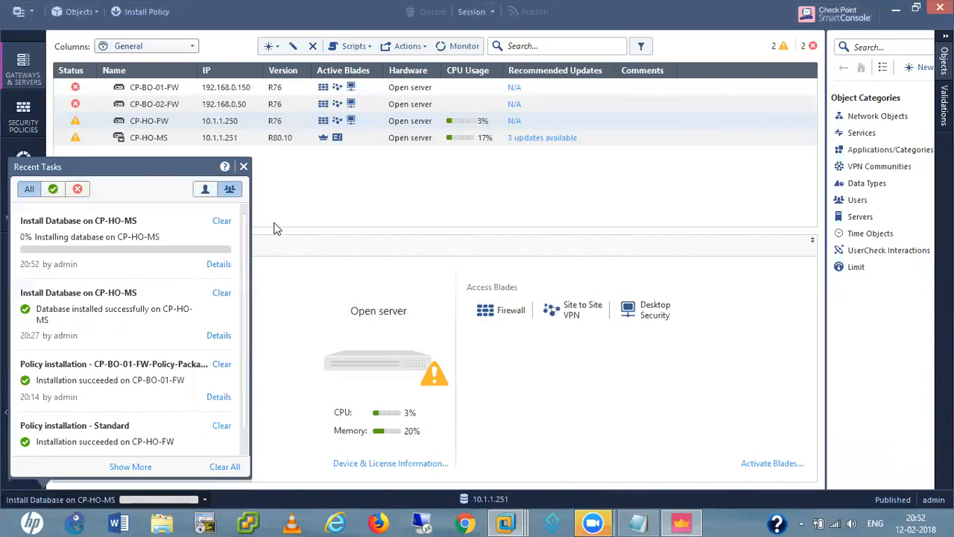
click(336, 164)
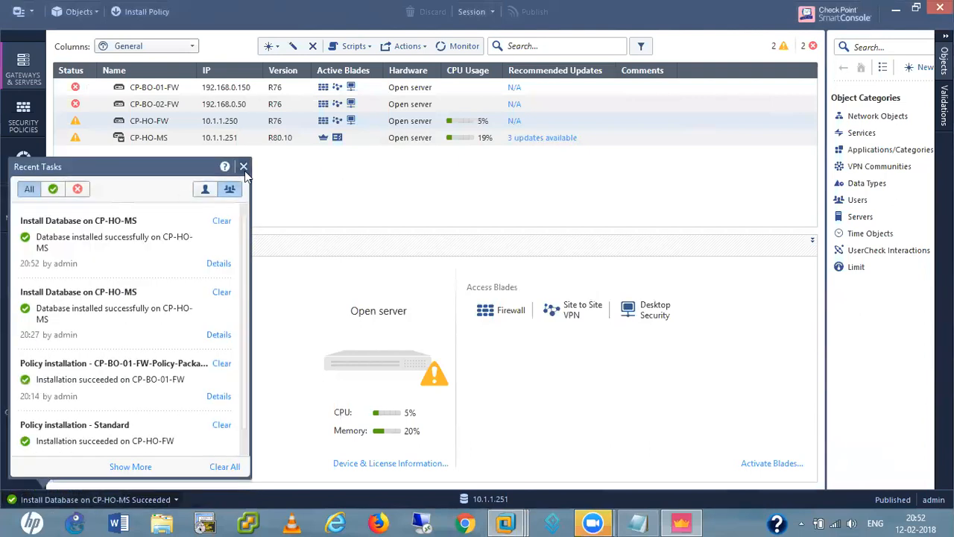
click(243, 167)
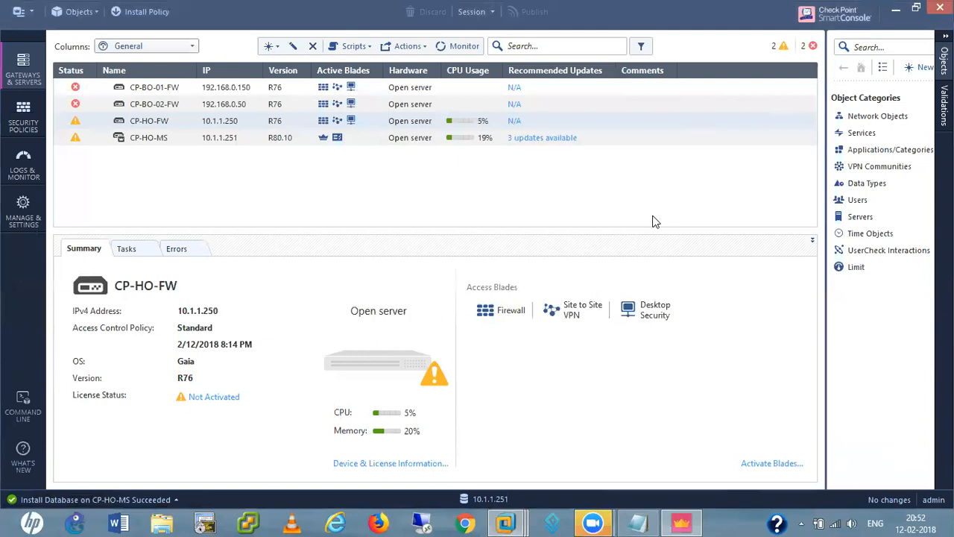
Browse the object categories, start a new LDAP account unit, then discard the empty form
click(857, 200)
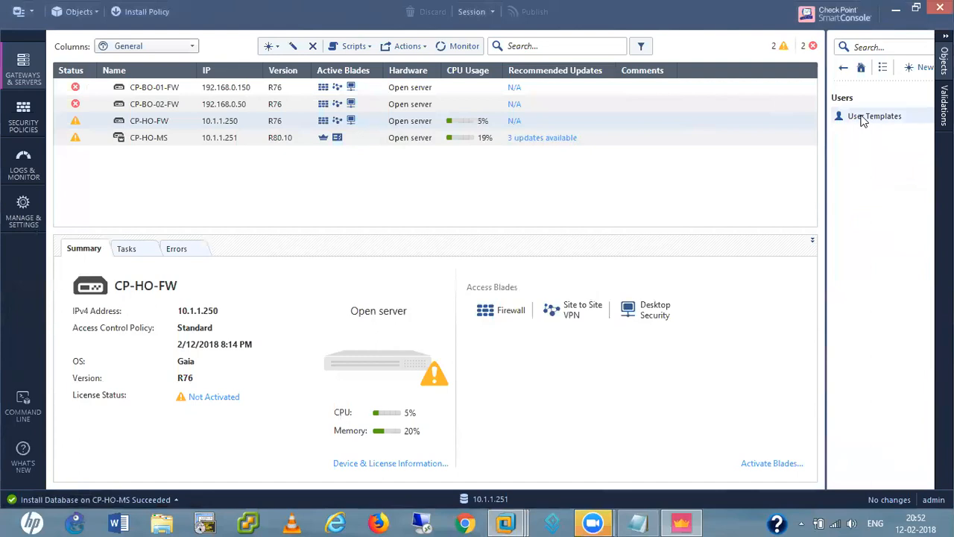
click(843, 68)
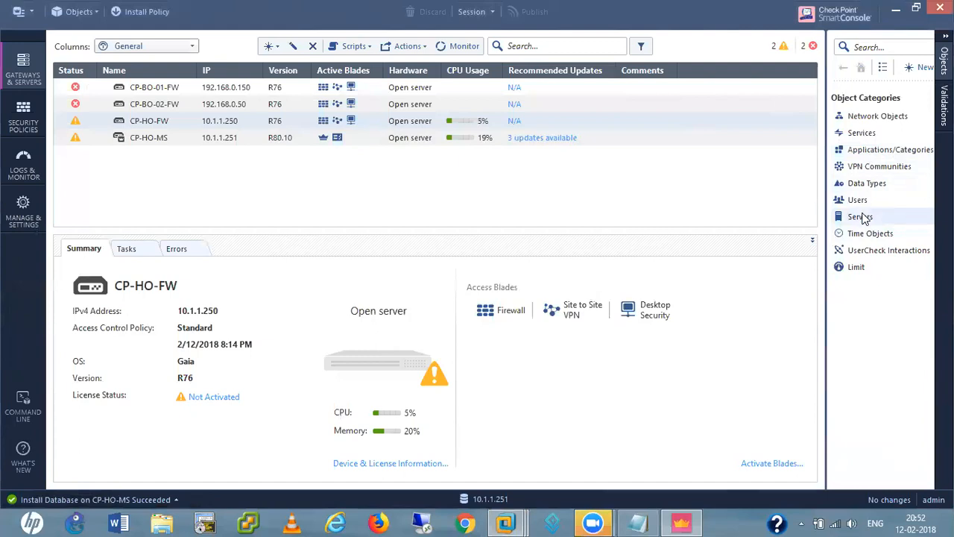
right_click(864, 219)
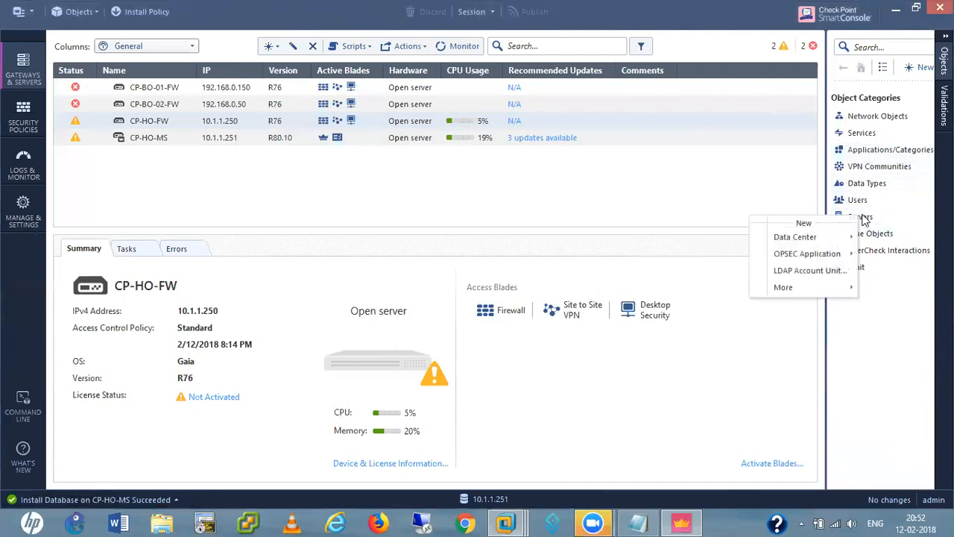
click(790, 270)
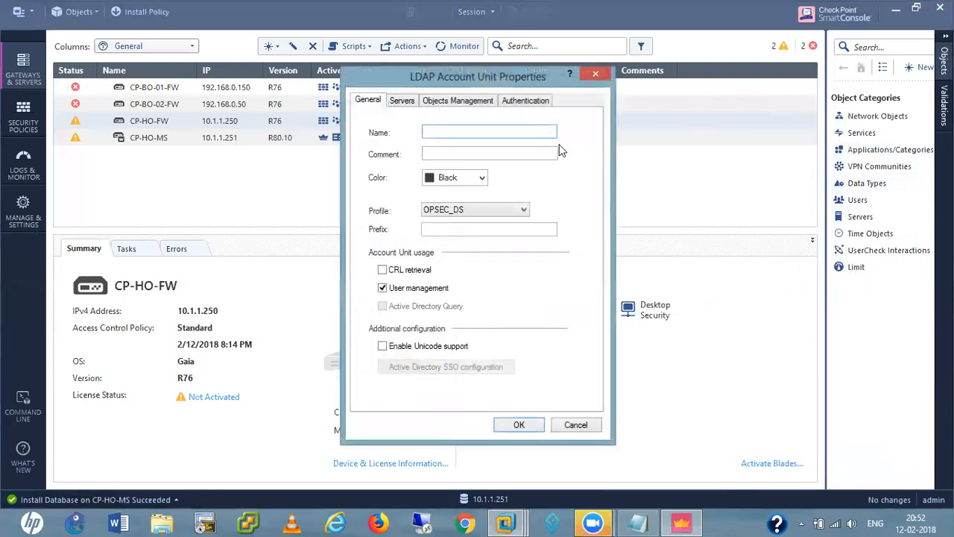
click(598, 74)
Open Servers > LDAP Account Units and review MY-AD's properties without changing anything
click(864, 219)
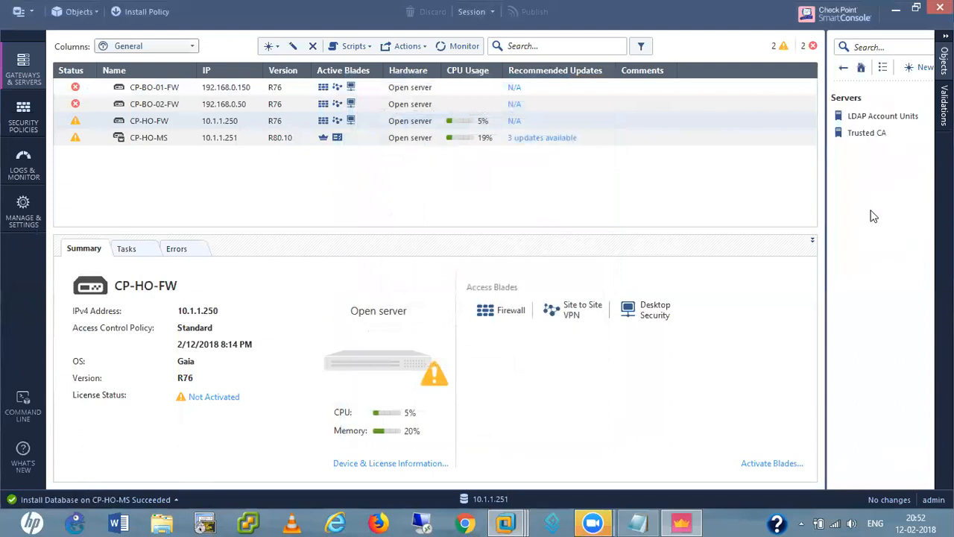
click(877, 119)
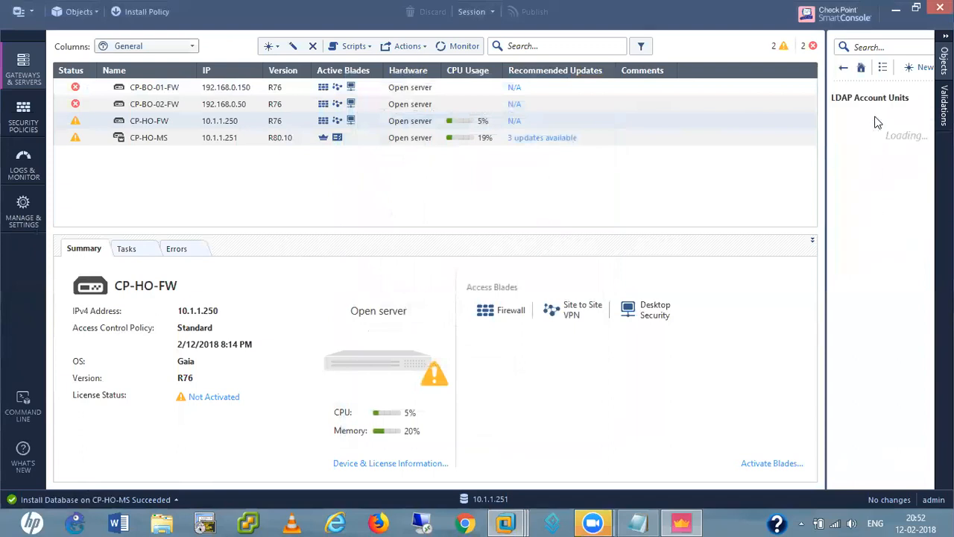
click(867, 117)
mouse_move(867, 125)
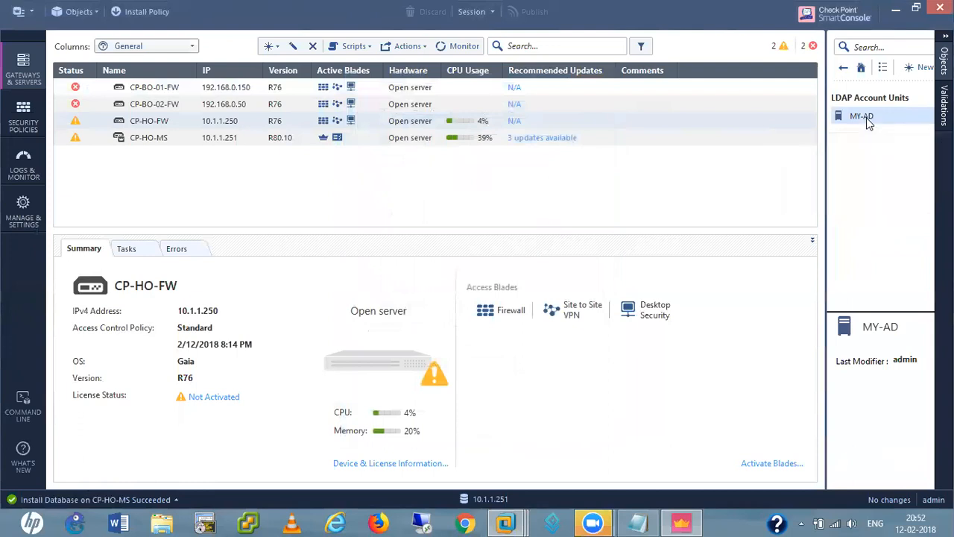
click(865, 115)
double_click(864, 116)
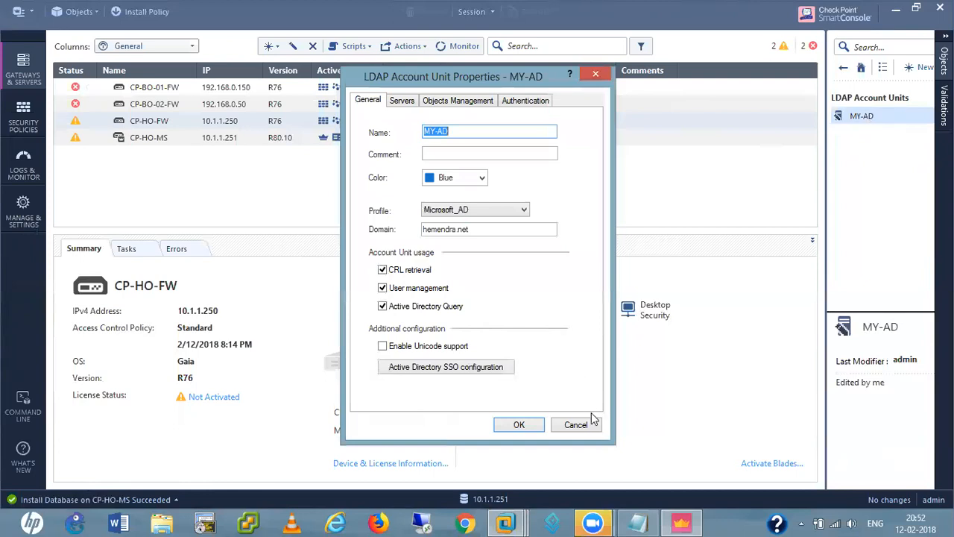
click(575, 425)
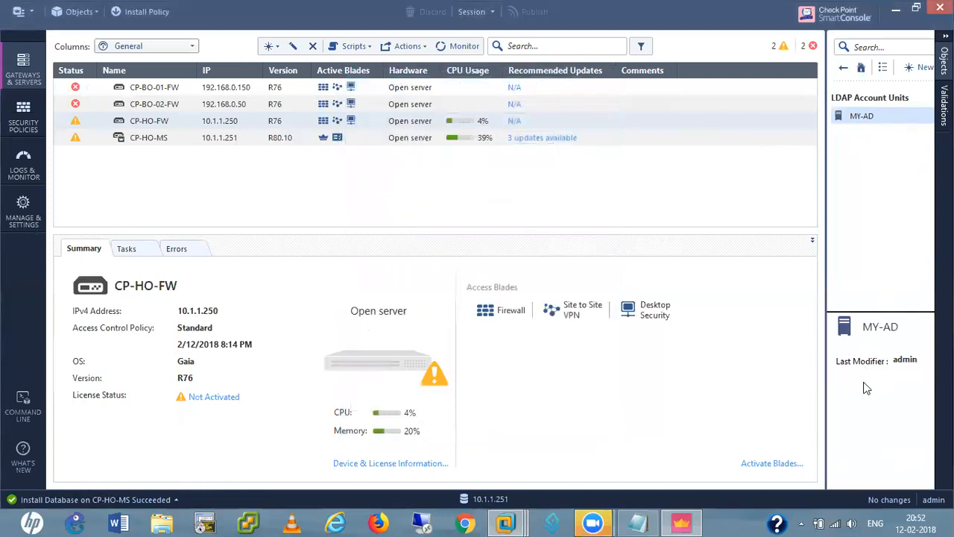
Show the security policy rulebase, then return to Object Categories and bring up the Users New menu
click(21, 120)
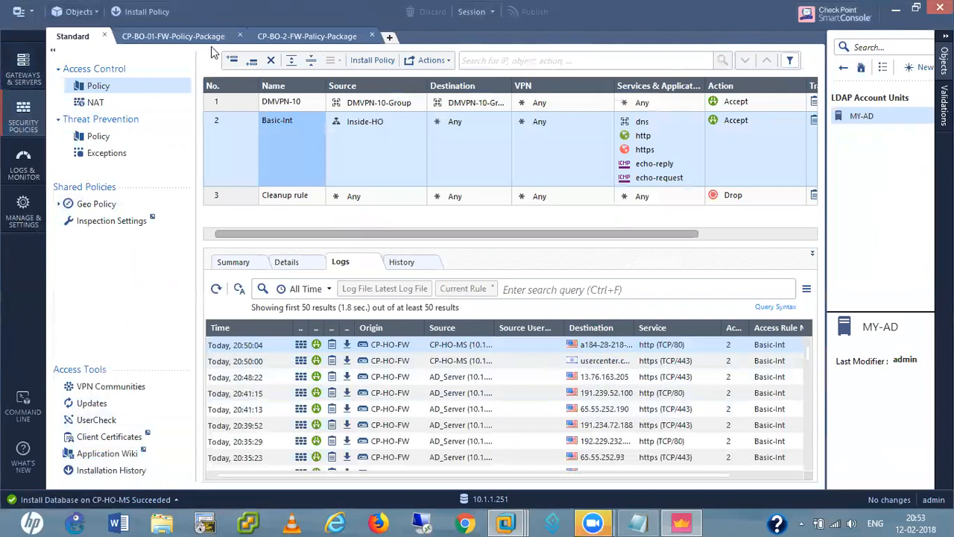
click(843, 69)
click(843, 69)
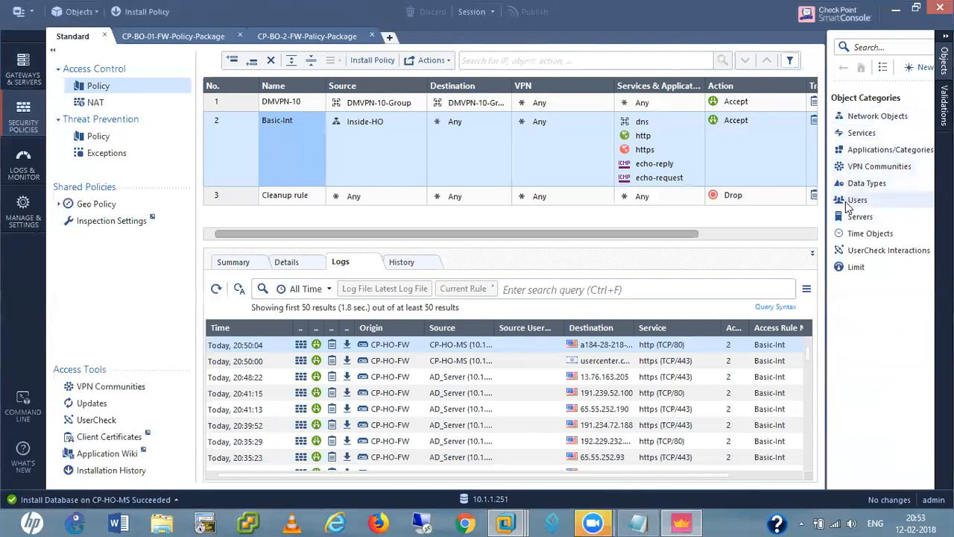
right_click(850, 200)
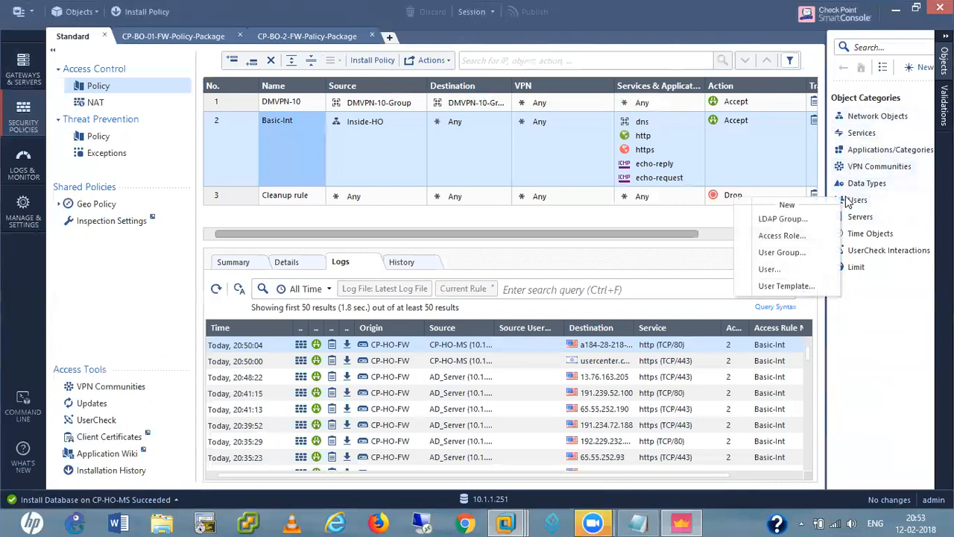
Create access role 'Inside-Users' applying to Any Network and show its Users page
click(779, 237)
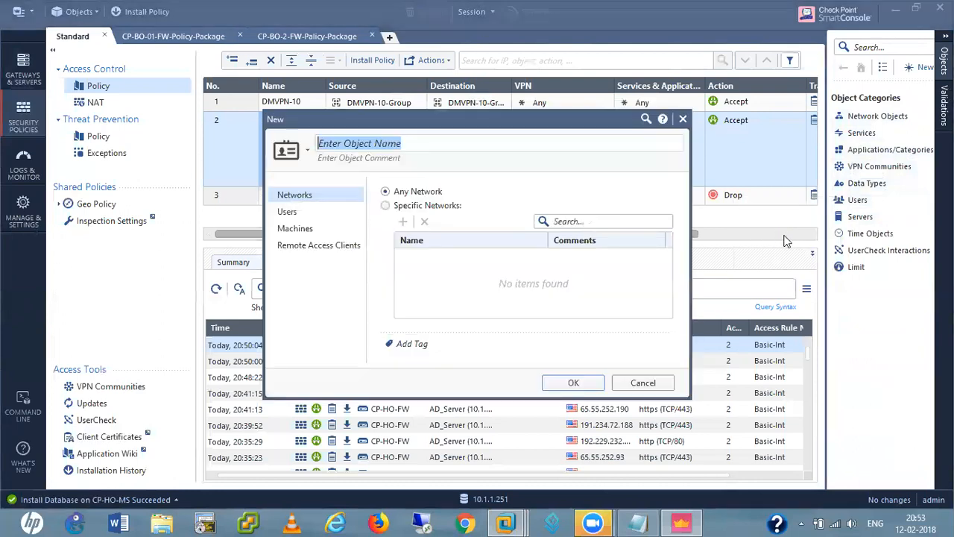
click(386, 146)
text(Inside-Users)
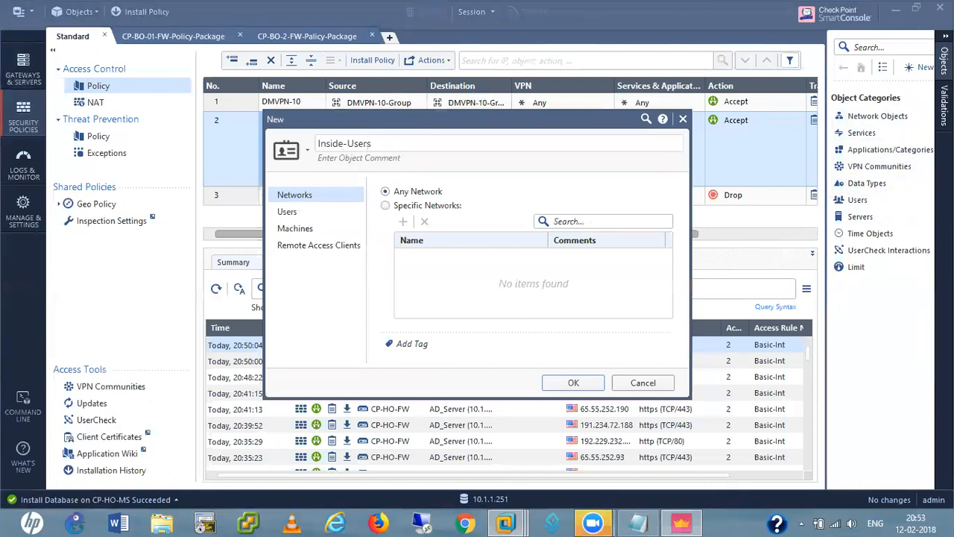
click(310, 313)
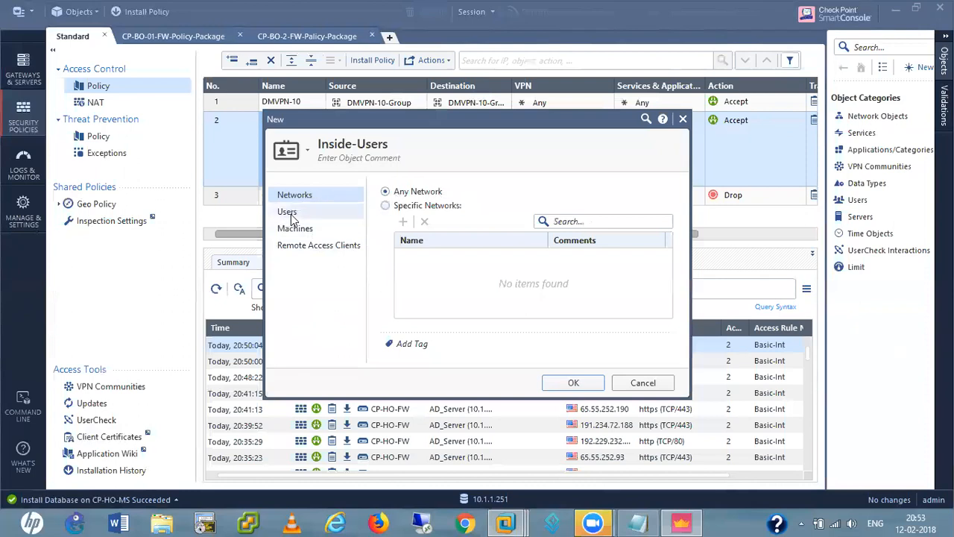
click(385, 206)
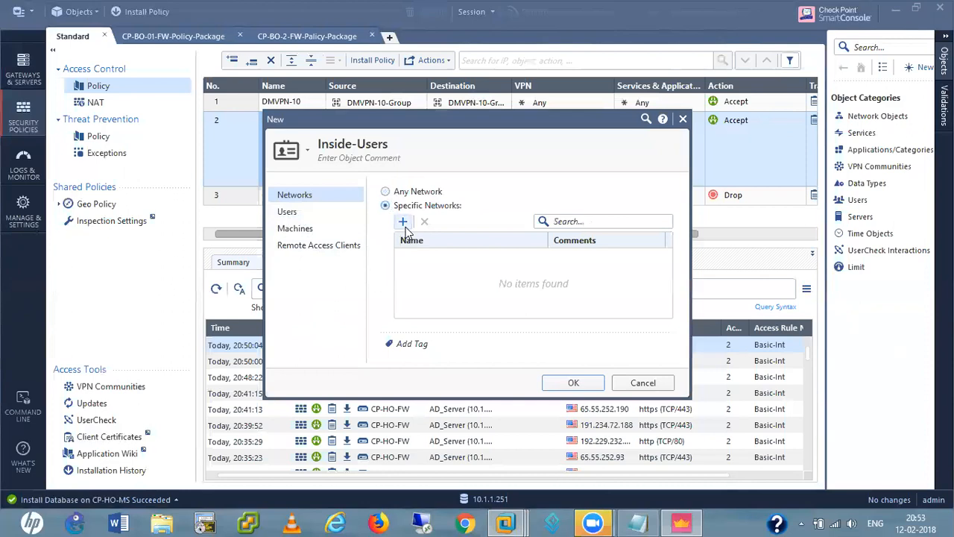
click(403, 222)
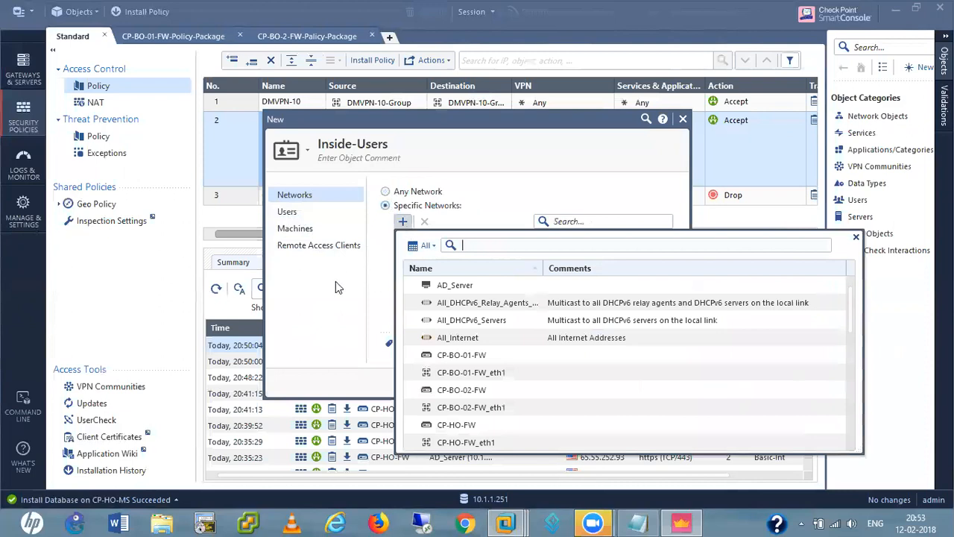
click(386, 191)
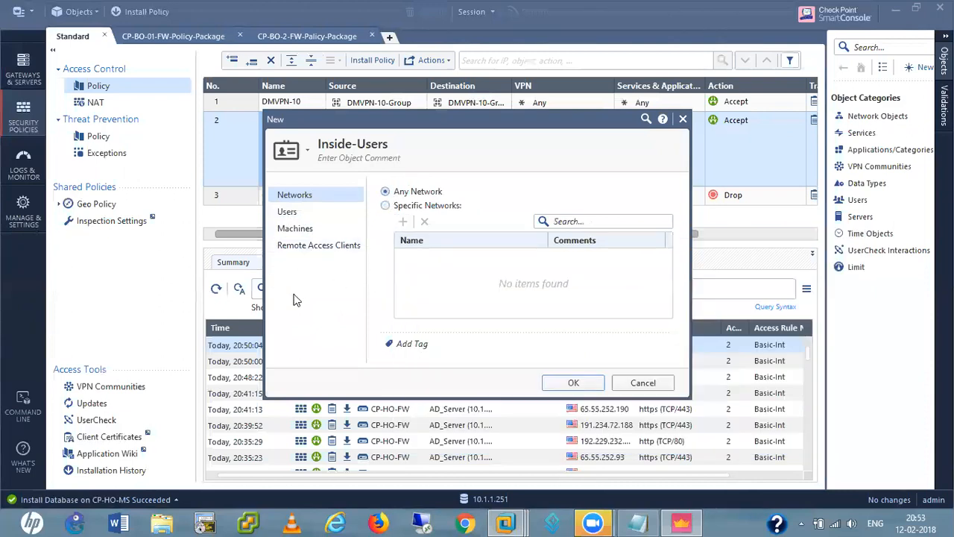
click(296, 214)
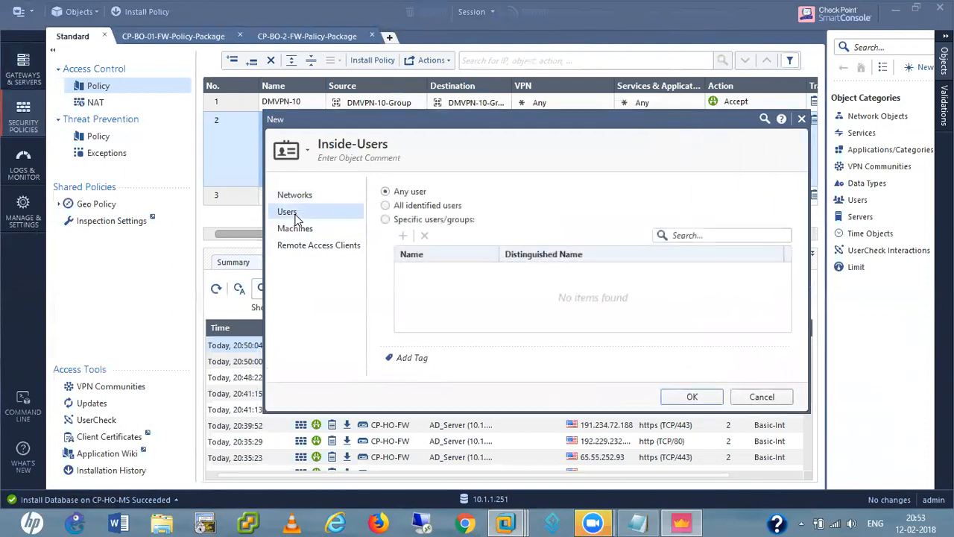
Add the hemendra.net domain Users group to Inside-Users, keep any remote access client, and save it
click(385, 220)
click(403, 236)
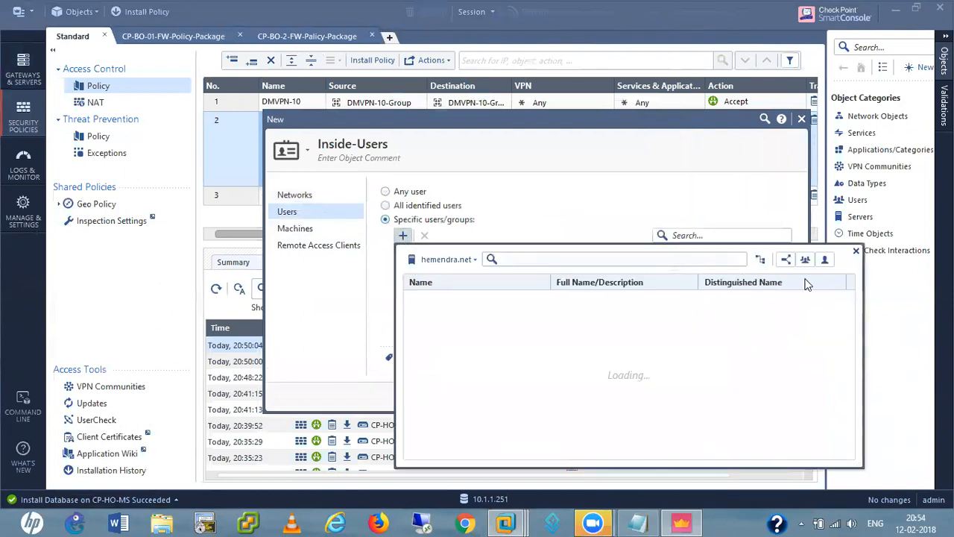
click(469, 260)
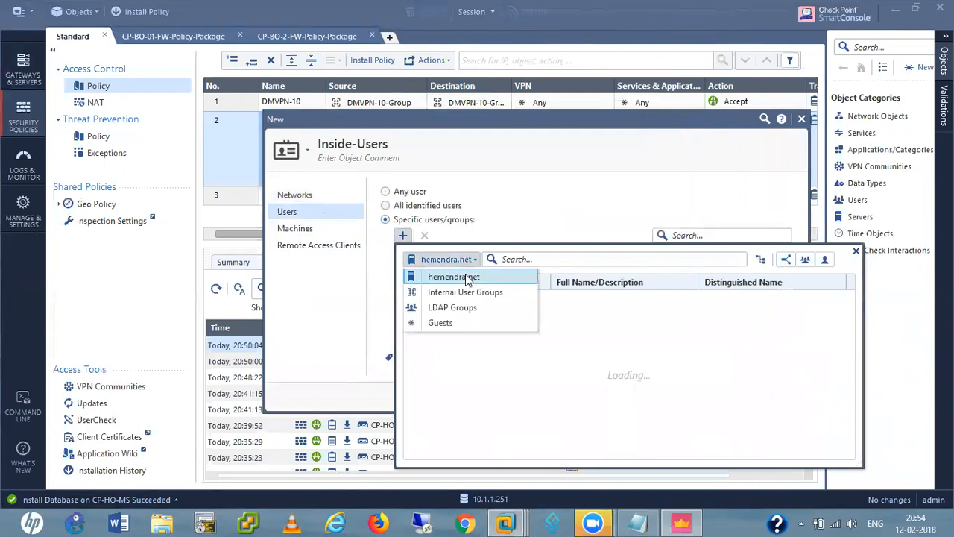
click(467, 278)
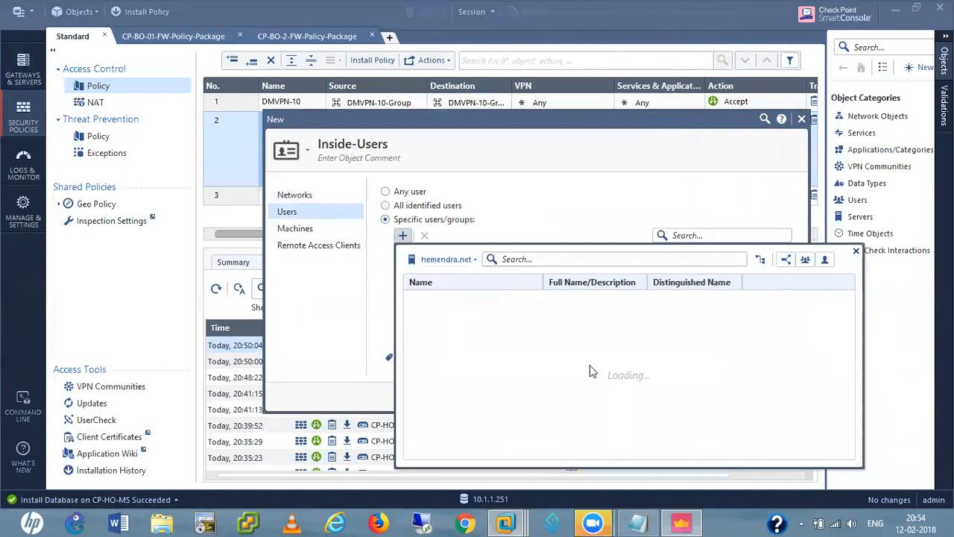
click(786, 261)
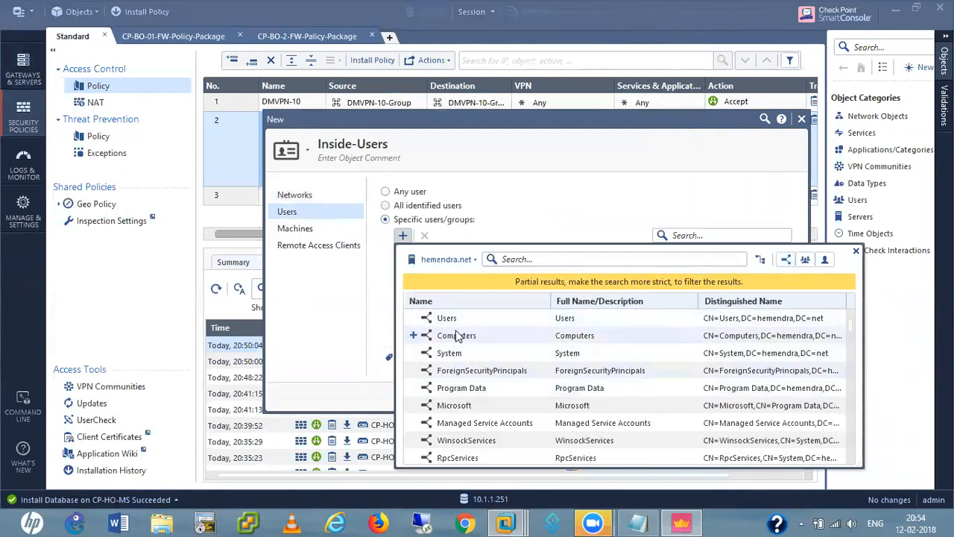
click(412, 318)
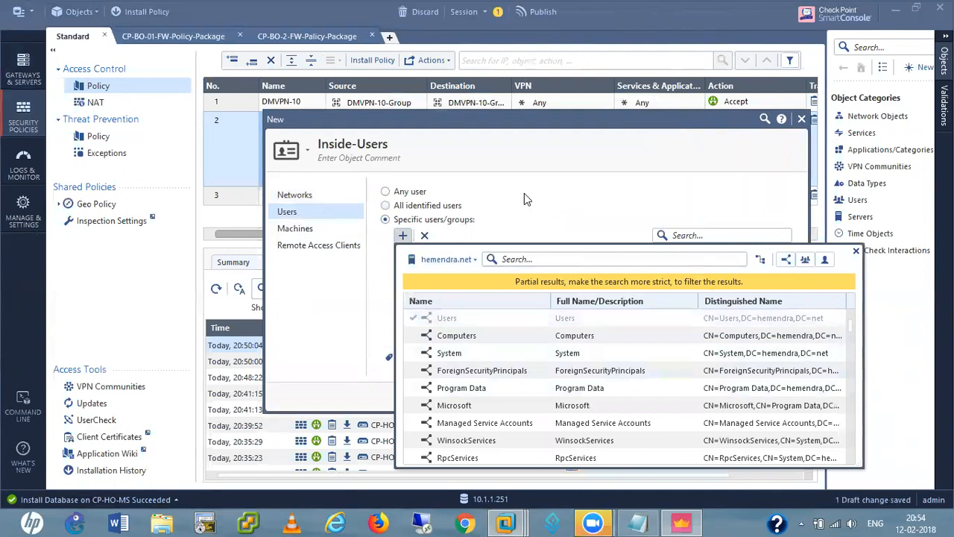
click(526, 206)
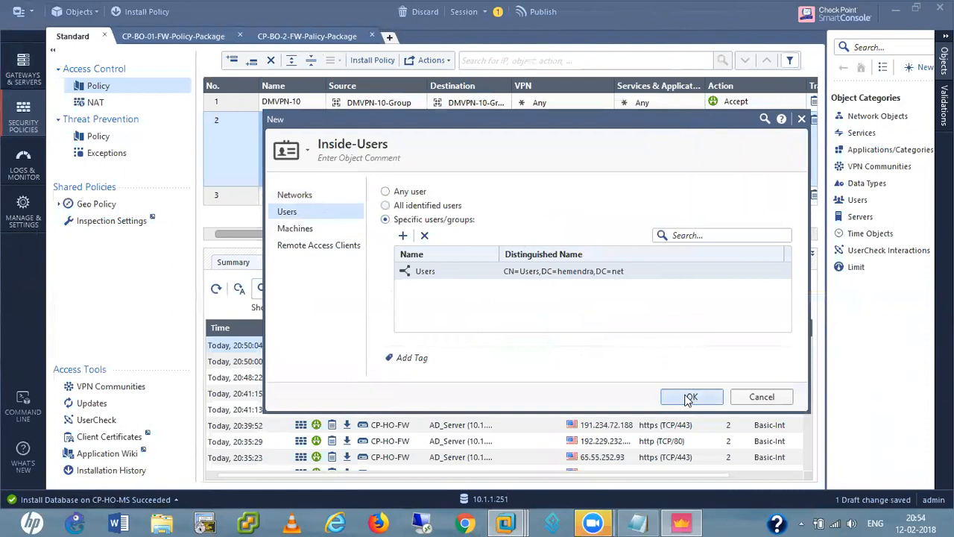
click(313, 247)
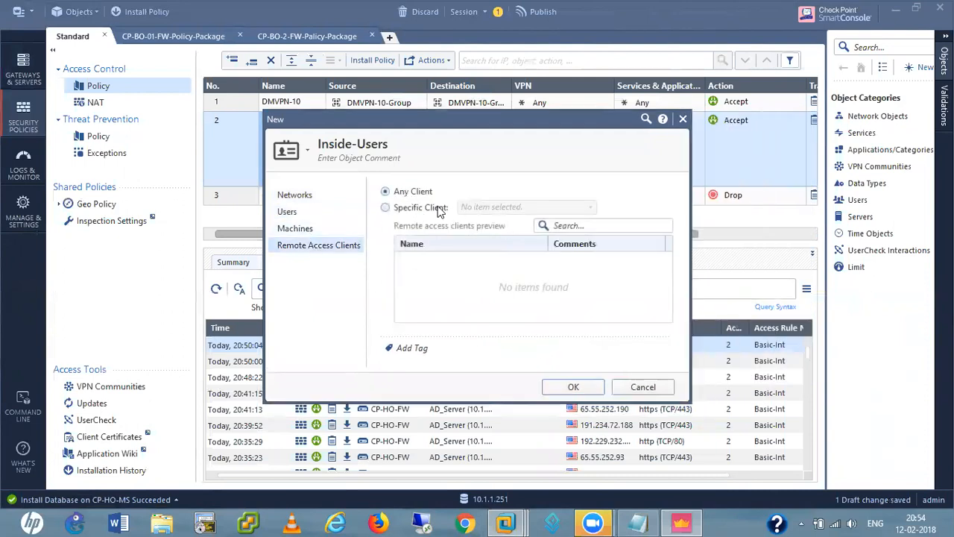
click(573, 387)
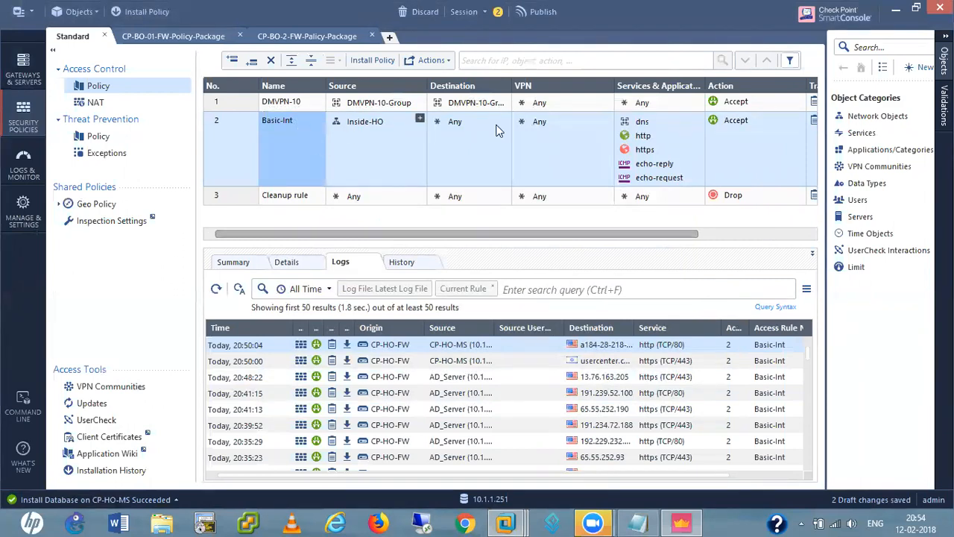
Open CP-HO-FW's properties from Gateways & Servers and tick the Mobile Access blade
click(28, 66)
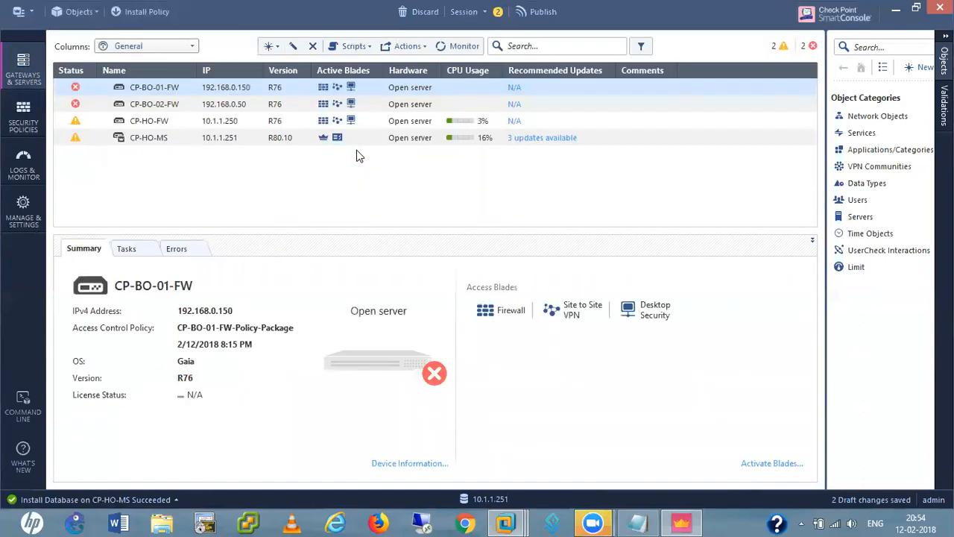
double_click(155, 124)
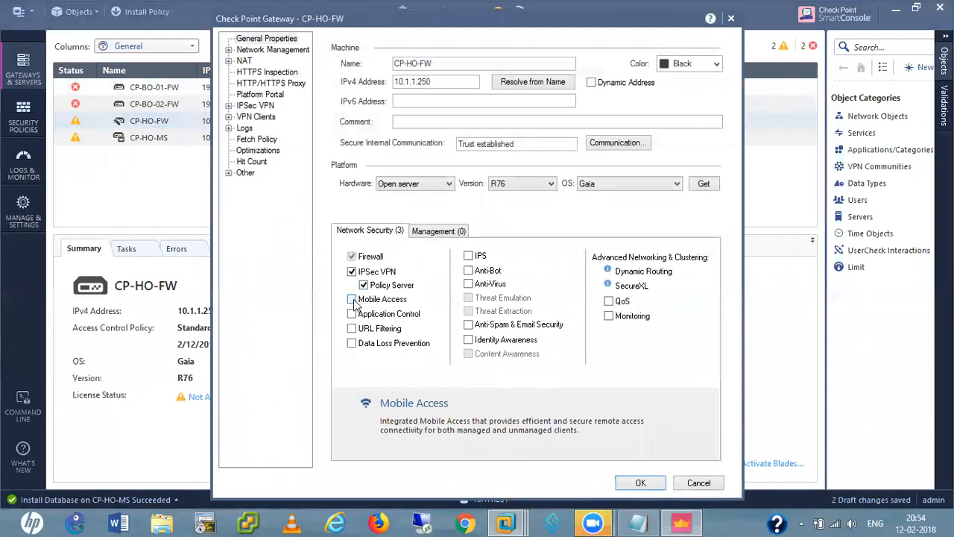
click(351, 299)
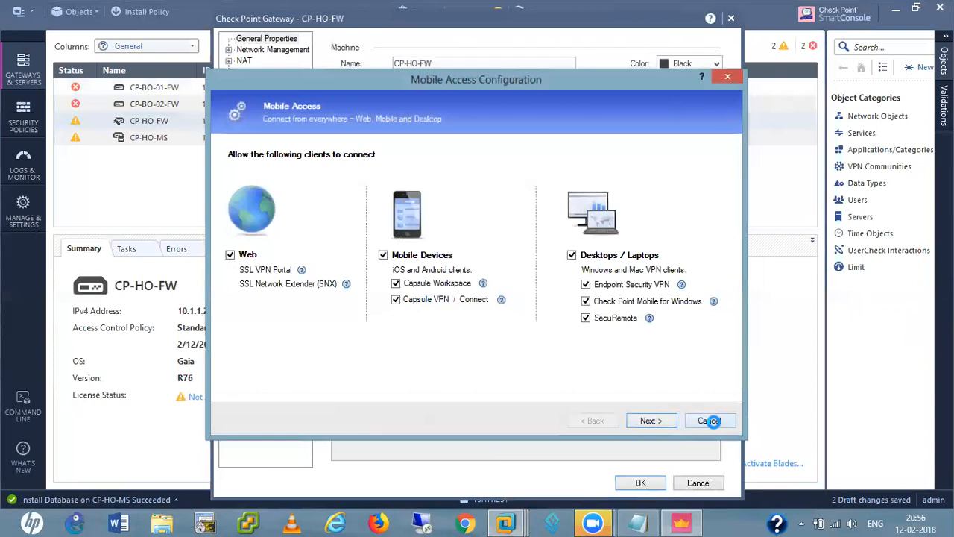
Cancel the Mobile Access setup, then publish changes and install the Standard policy
click(709, 420)
click(703, 483)
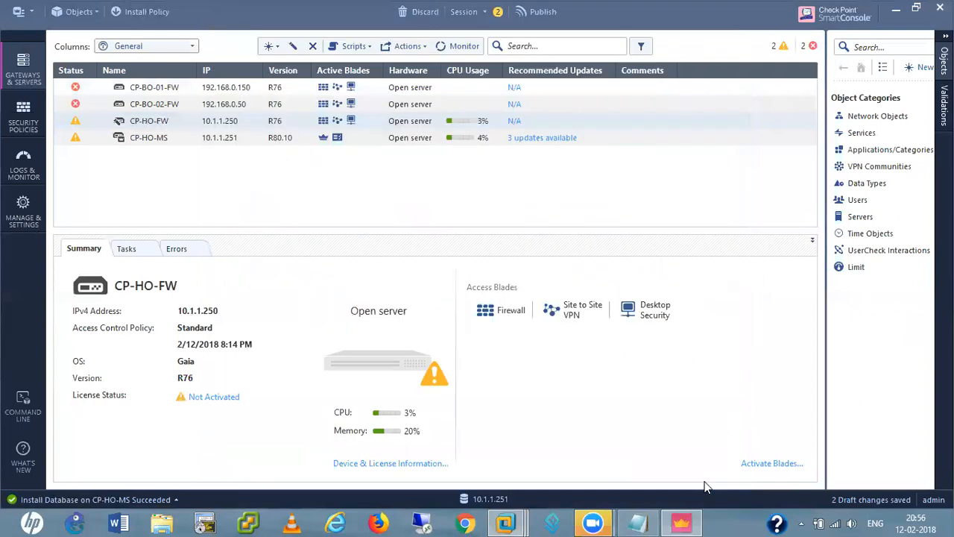
click(143, 14)
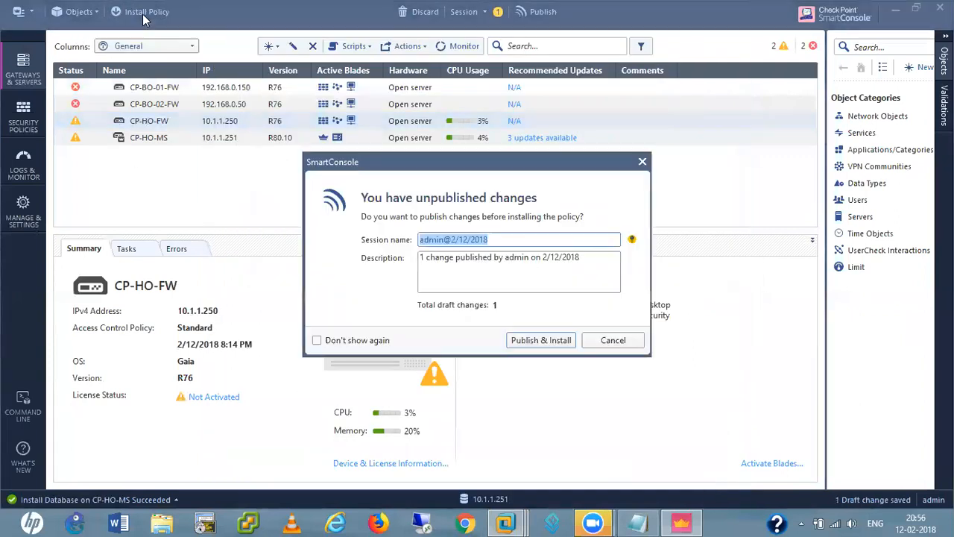
click(540, 341)
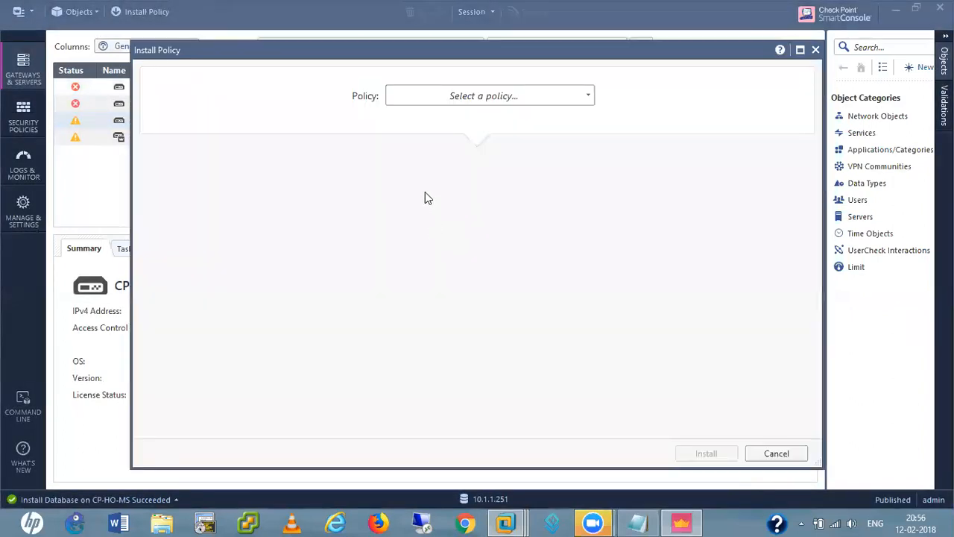
click(465, 98)
click(457, 139)
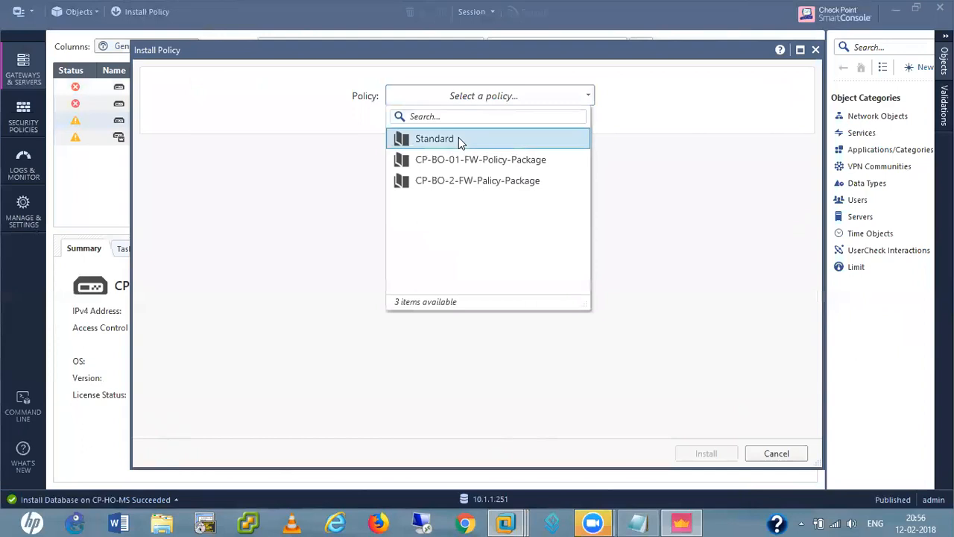
click(706, 454)
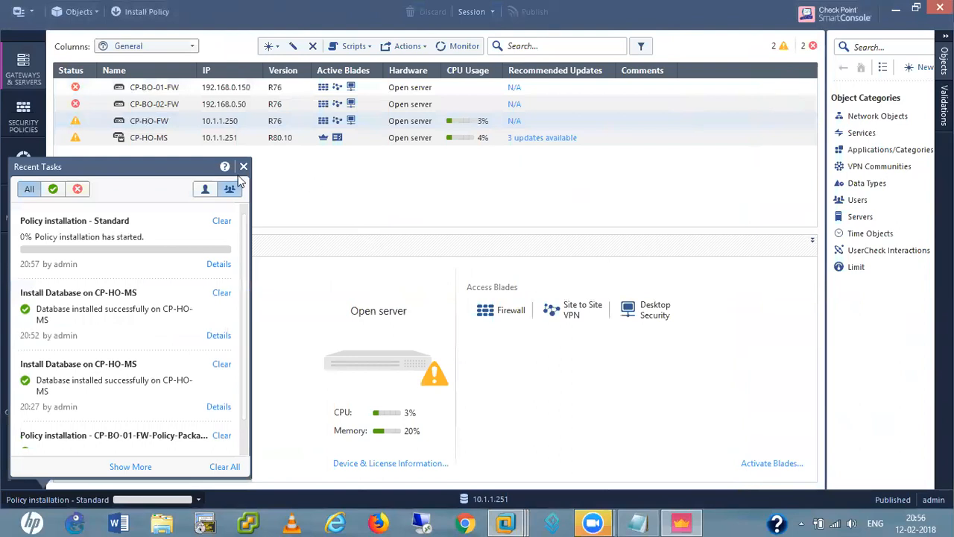
Open and close the main application menu twice
click(22, 13)
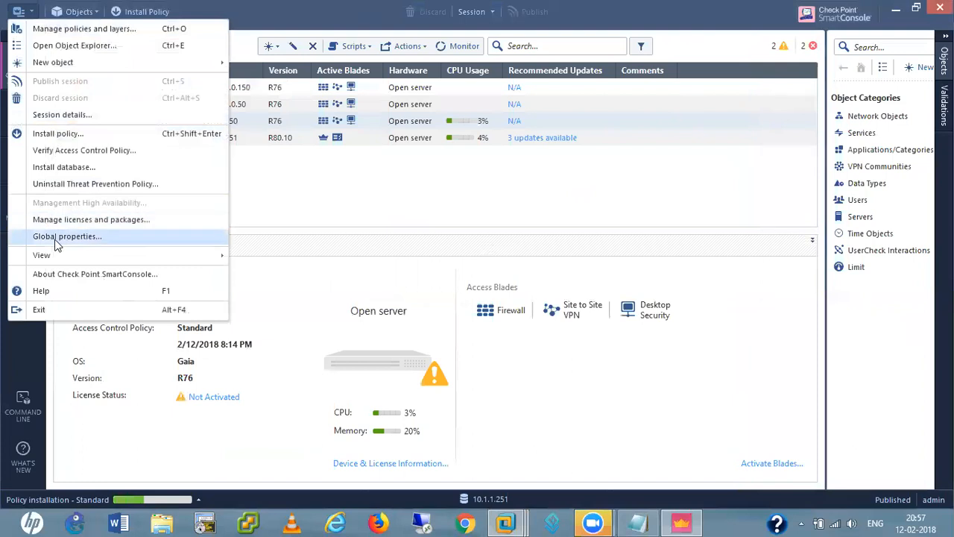
click(337, 217)
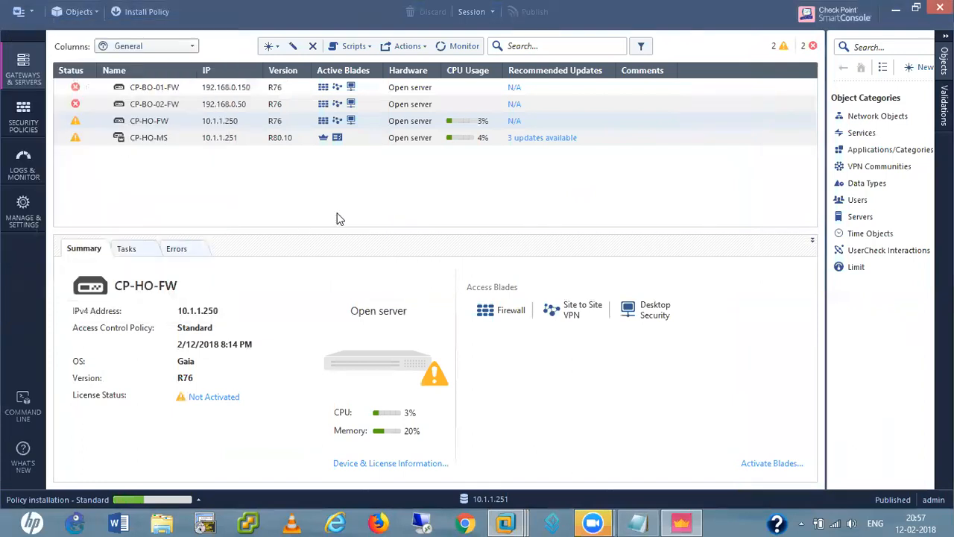
click(23, 14)
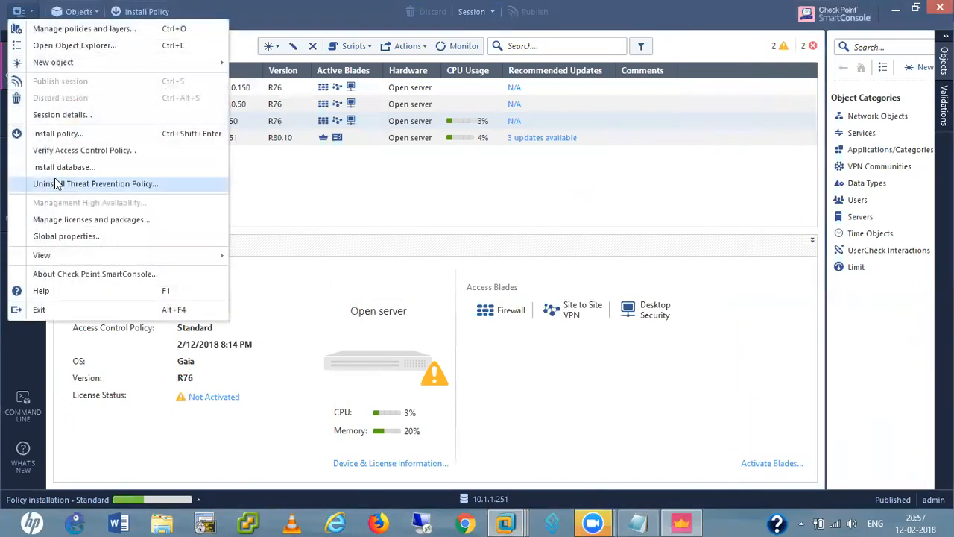
click(422, 215)
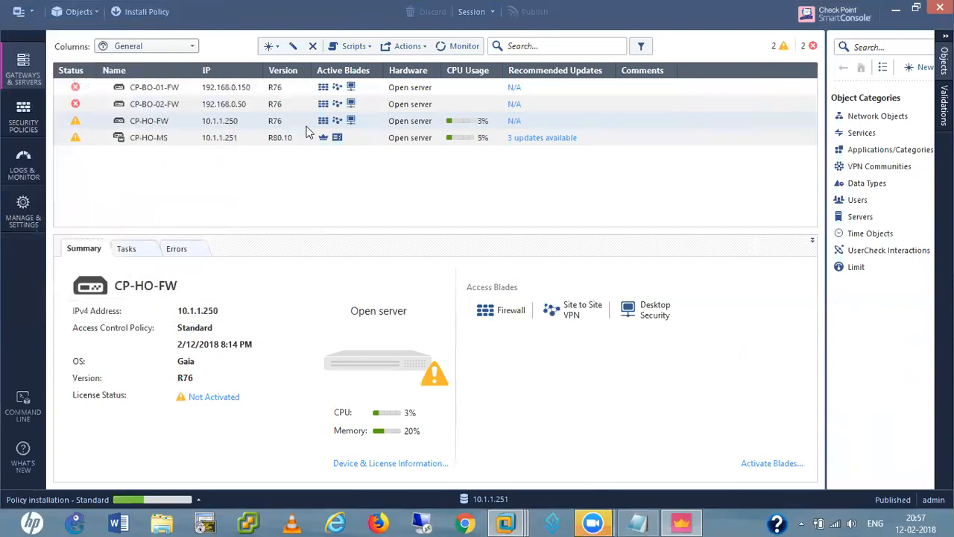
Reopen CP-HO-FW, enable Mobile Access, and keep the default client types and portal URL
double_click(151, 123)
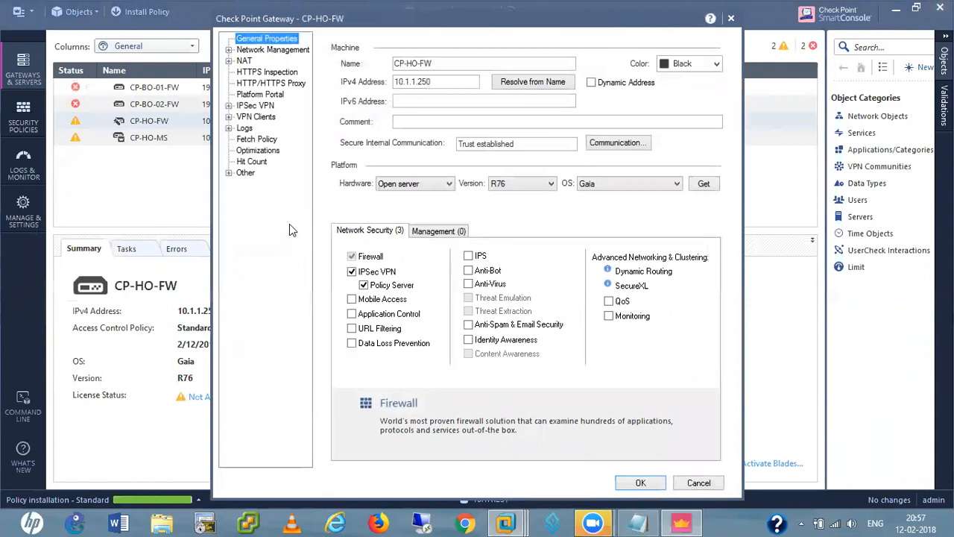
mouse_move(353, 301)
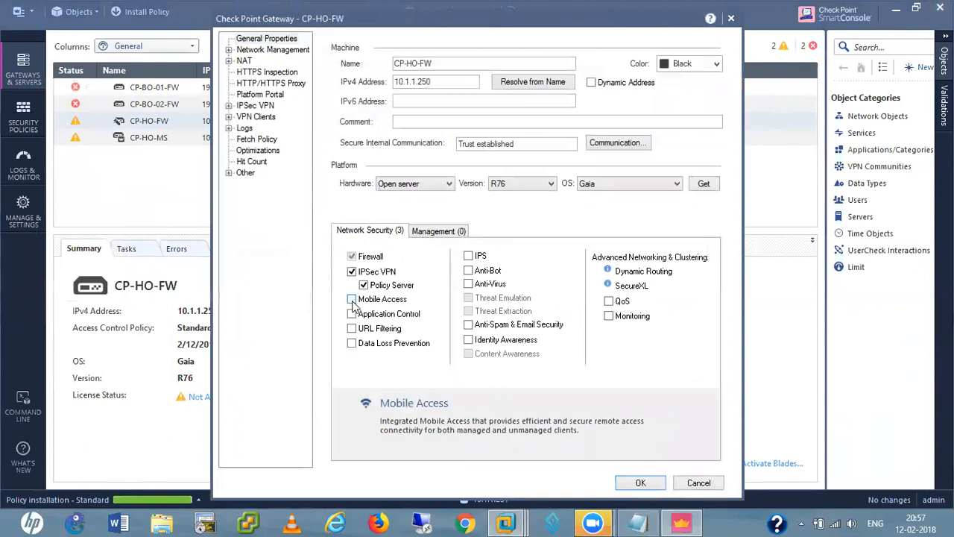
click(352, 299)
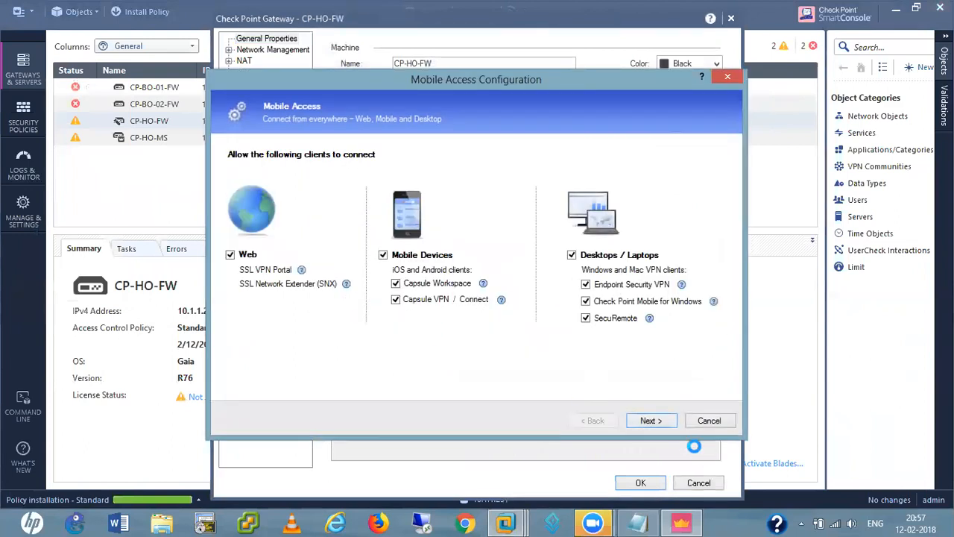
click(662, 421)
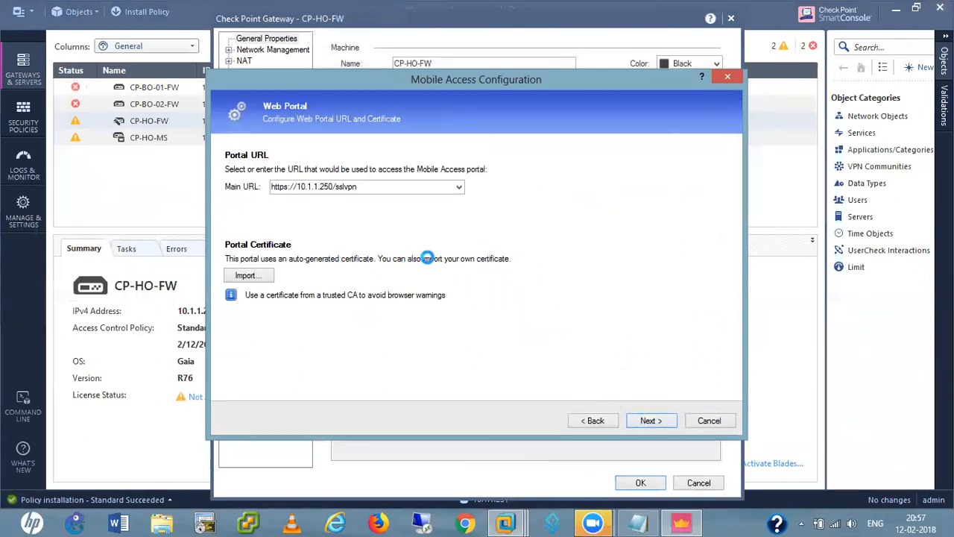
click(649, 420)
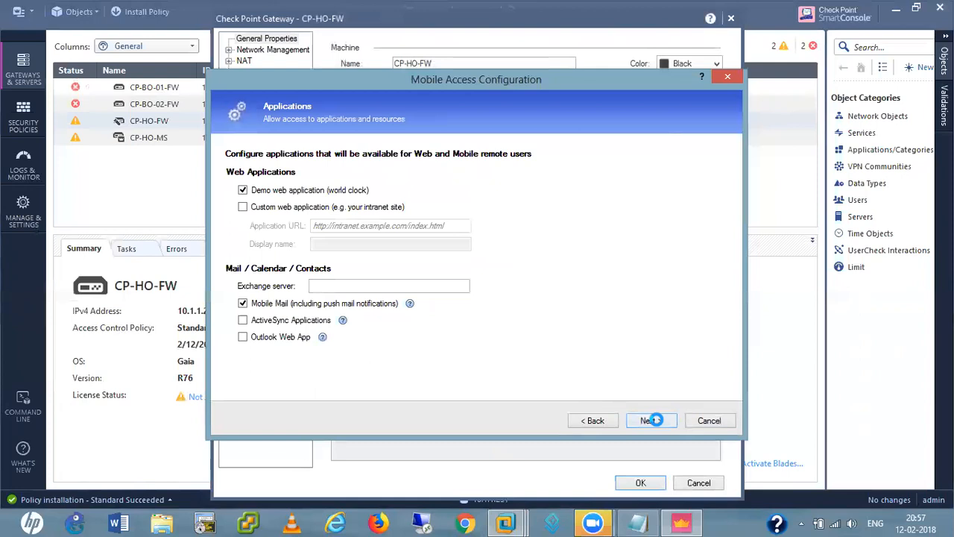
click(244, 303)
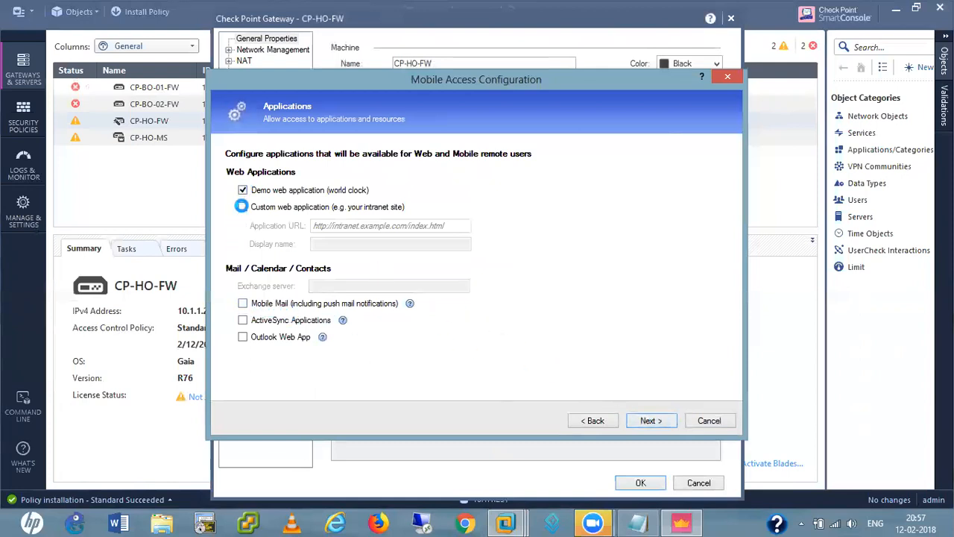
click(243, 207)
click(360, 227)
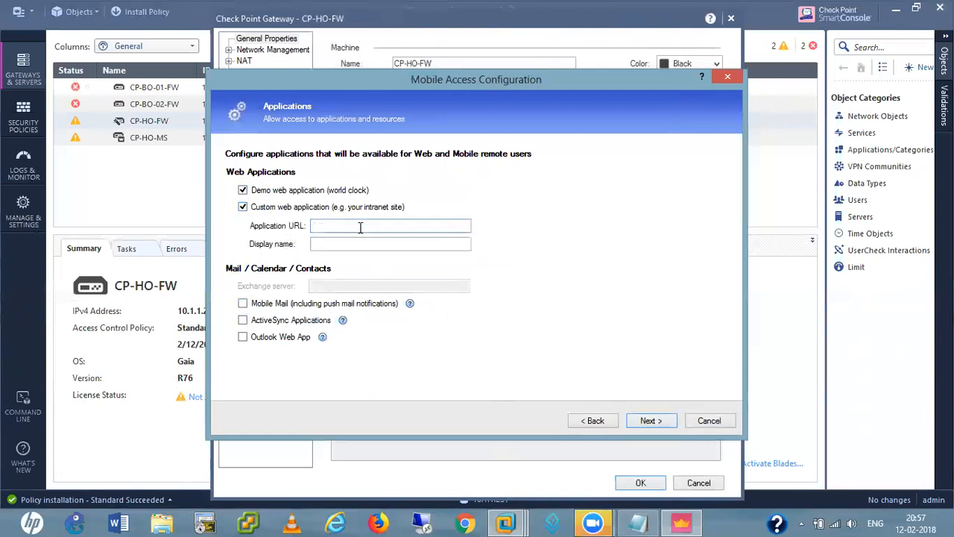
text(http://)
text(10.1.1.)
text(220)
key(BackSpace)
text(1)
Test connectivity to the hemendra.net Active Directory domain and continue to application access testing
click(662, 420)
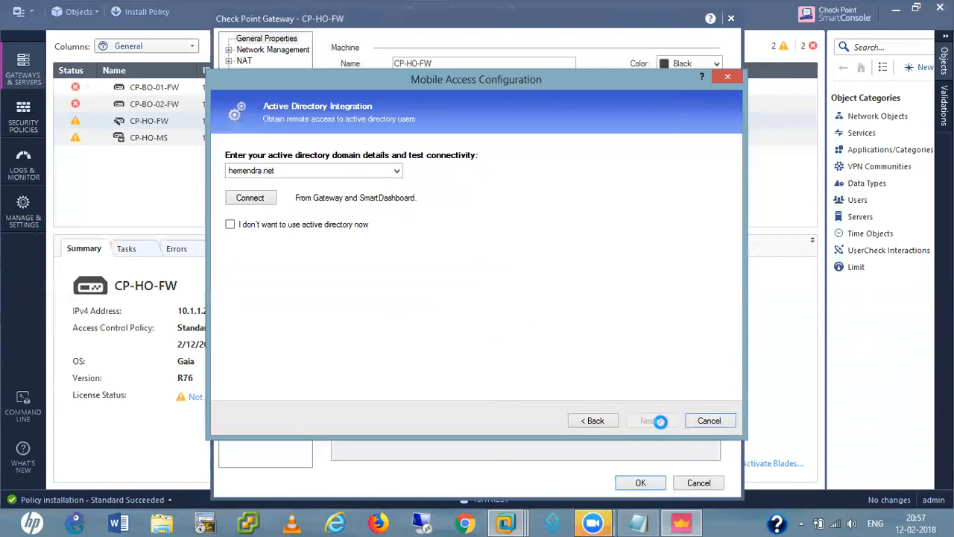
click(250, 200)
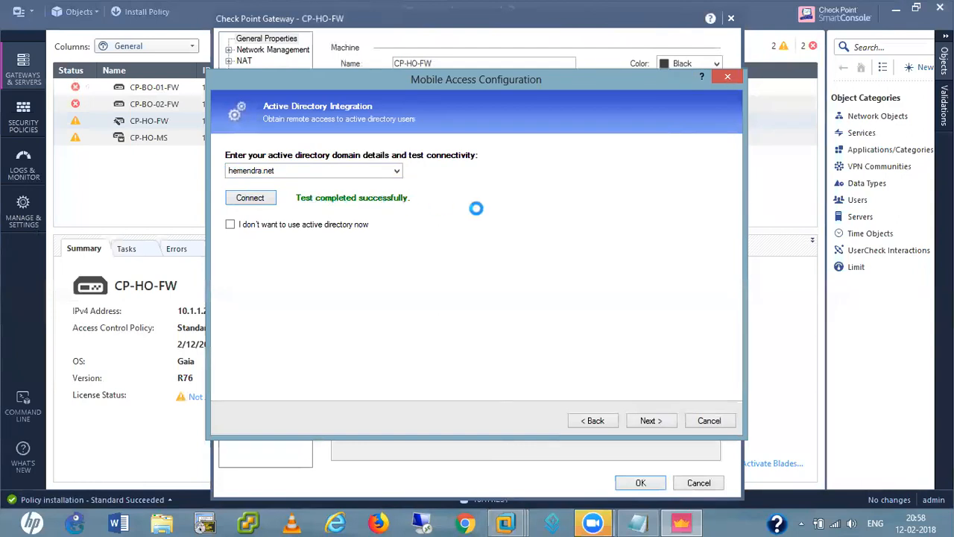
click(659, 420)
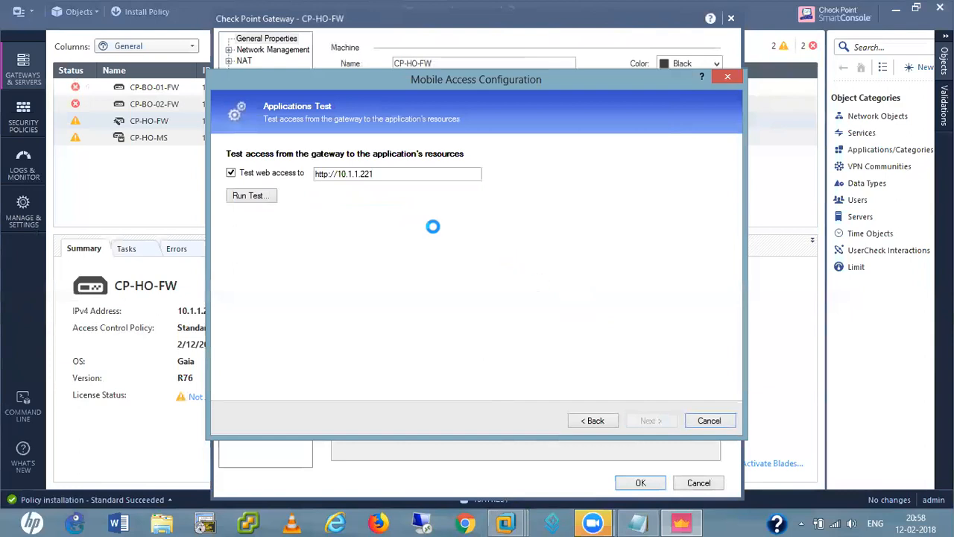
Run the web access test, then add the hemendra.net group HR-Users to the allowed users
click(249, 198)
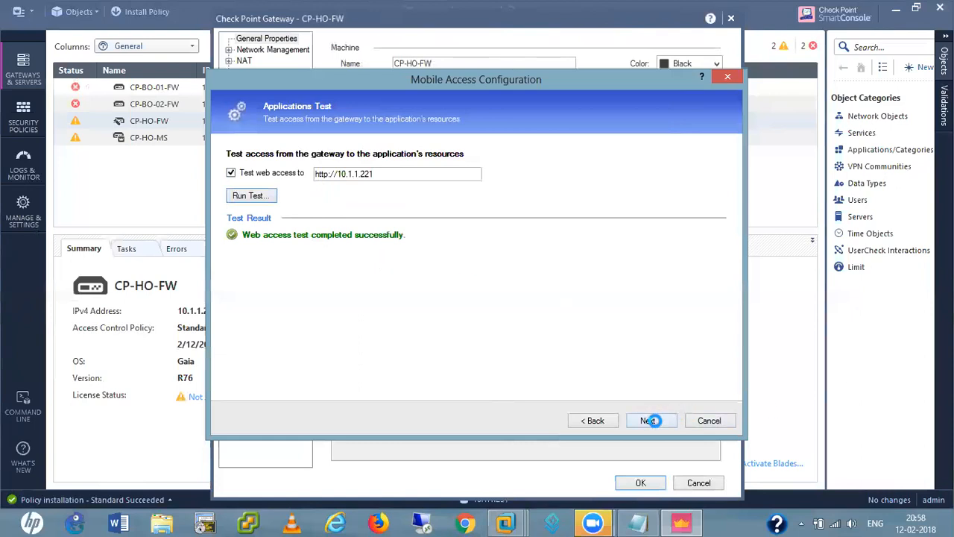
click(651, 422)
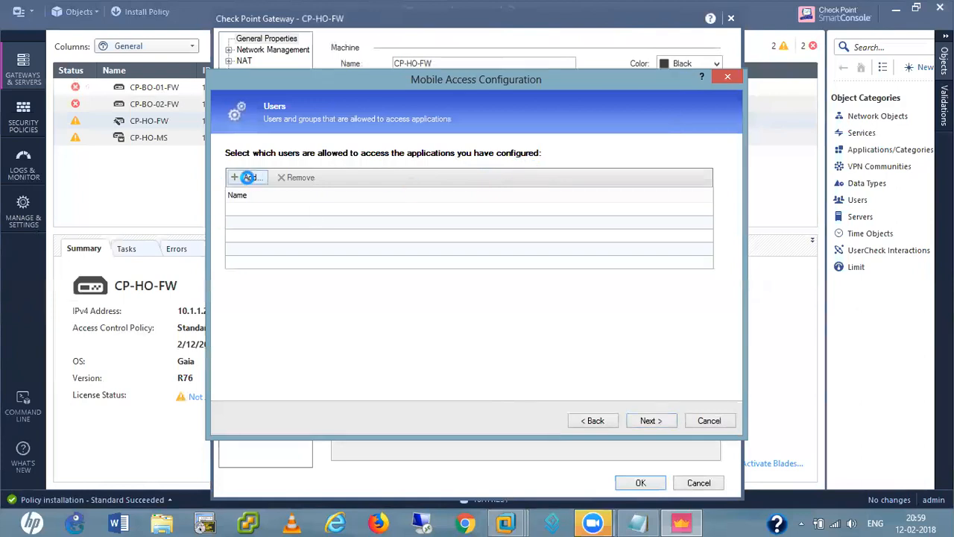
click(248, 177)
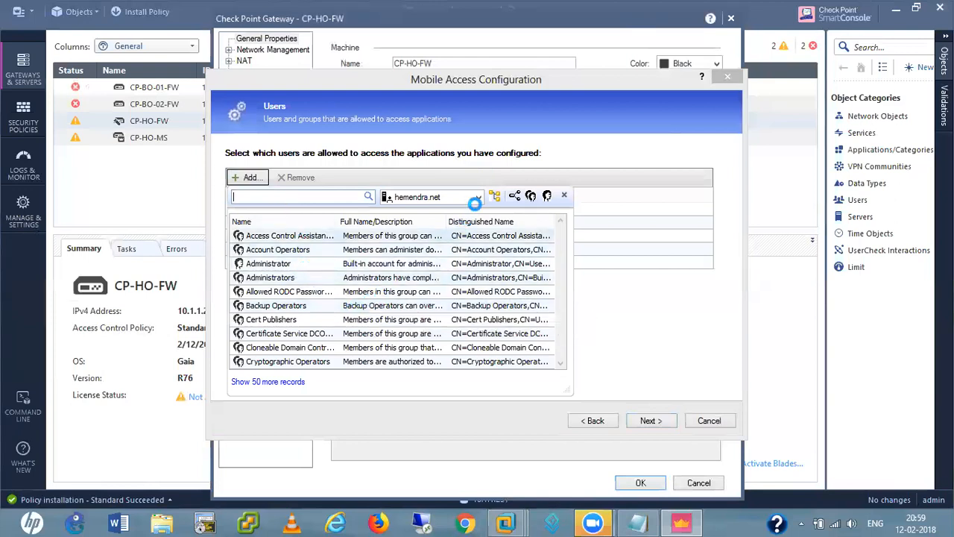
click(477, 197)
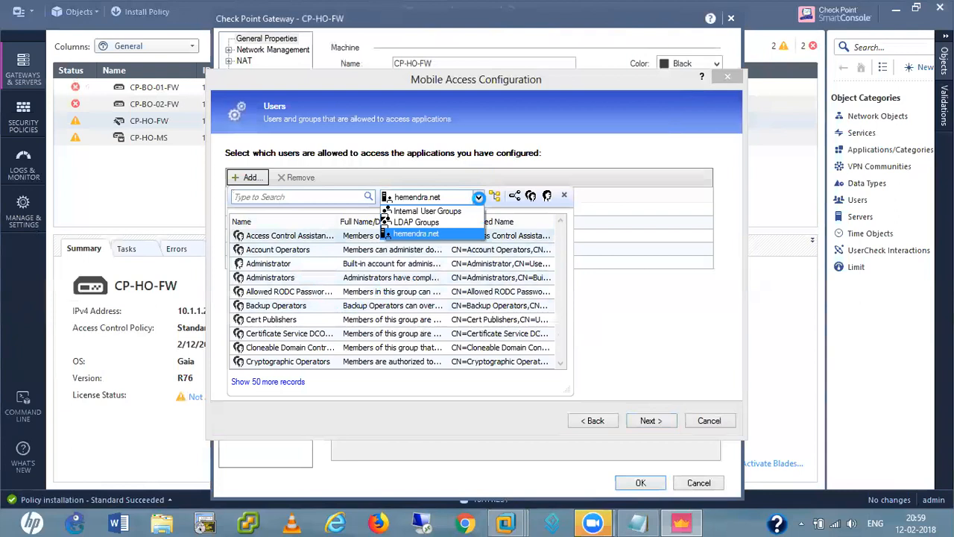
click(416, 234)
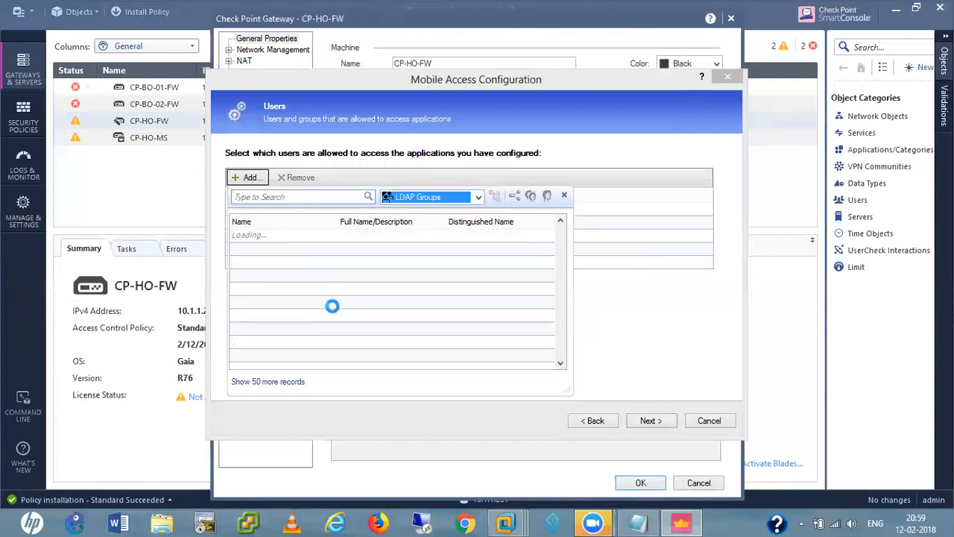
click(478, 197)
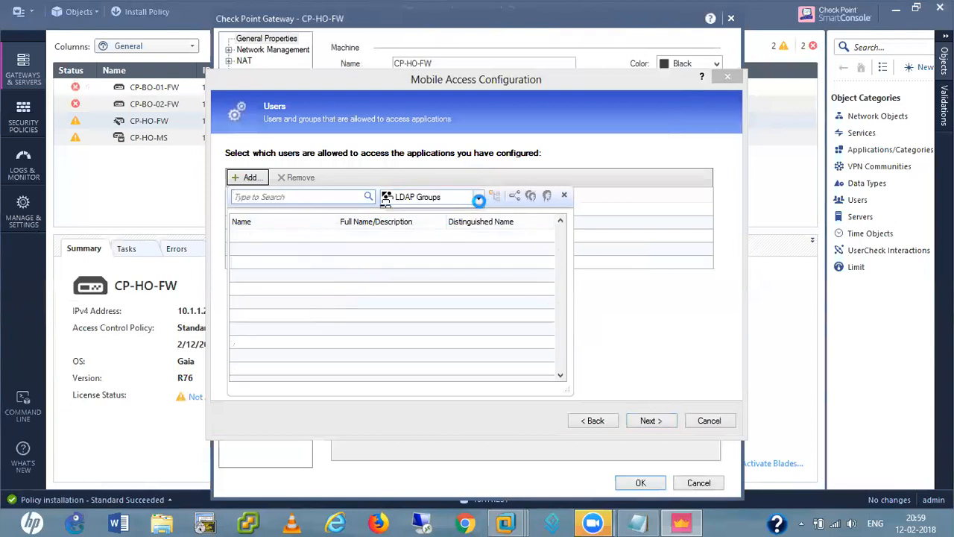
click(412, 237)
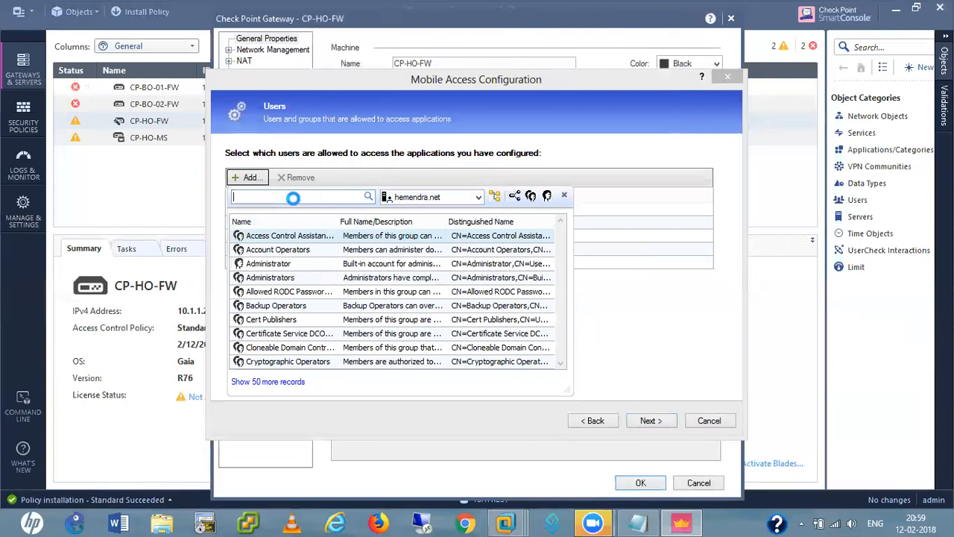
text(hr)
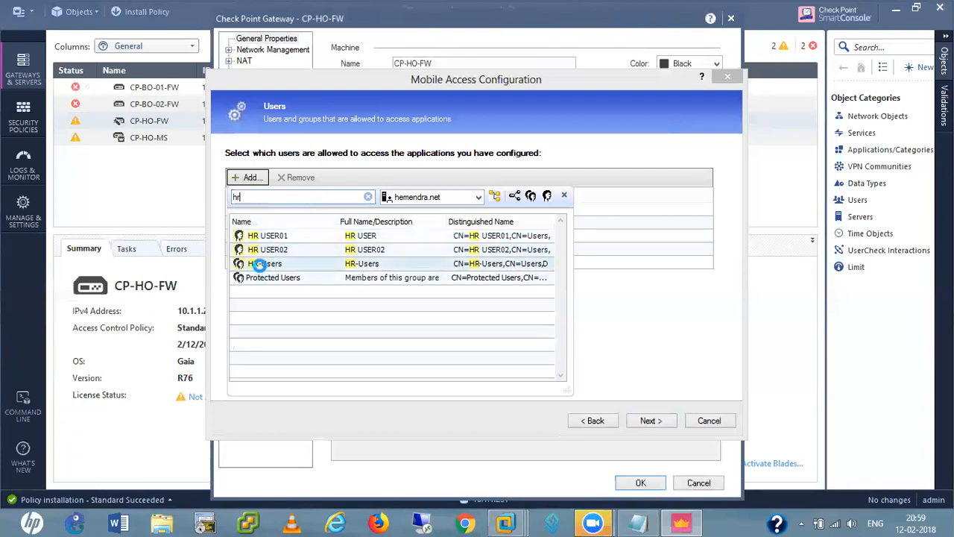
double_click(261, 266)
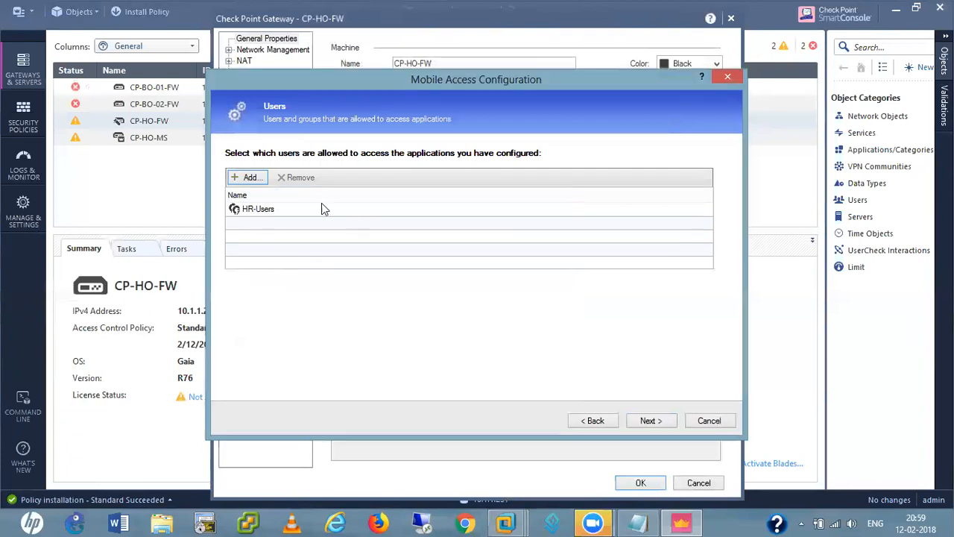
Browse internal user groups in the user picker, then close it without adding more
click(244, 178)
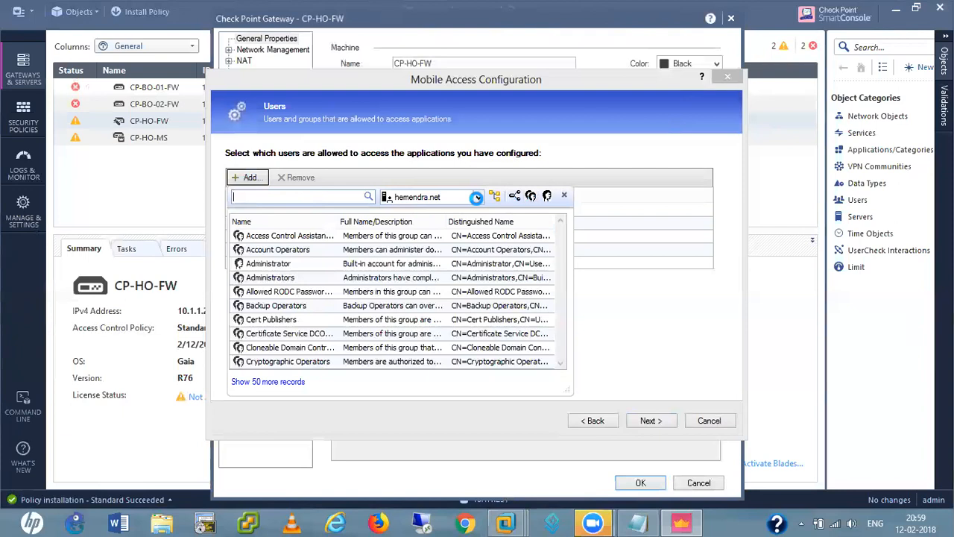
click(475, 196)
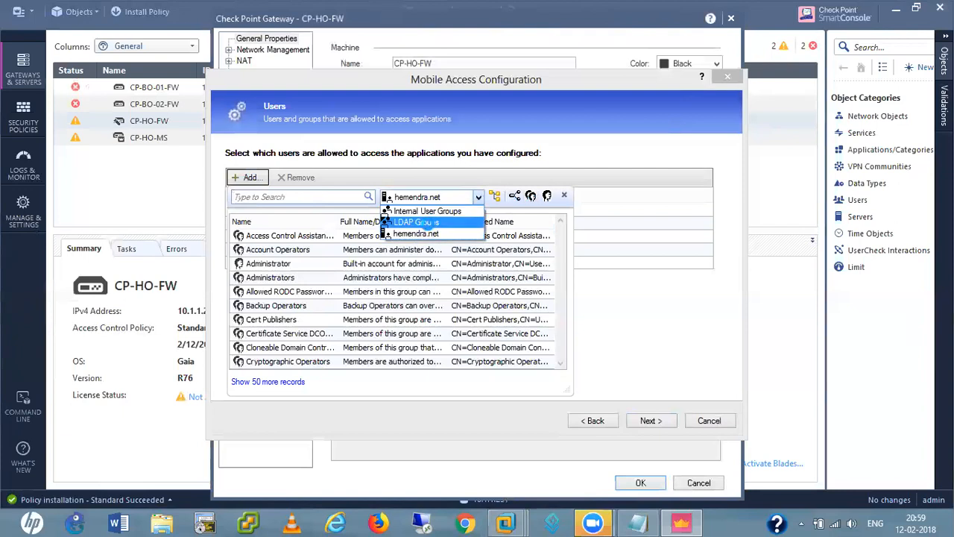
click(426, 211)
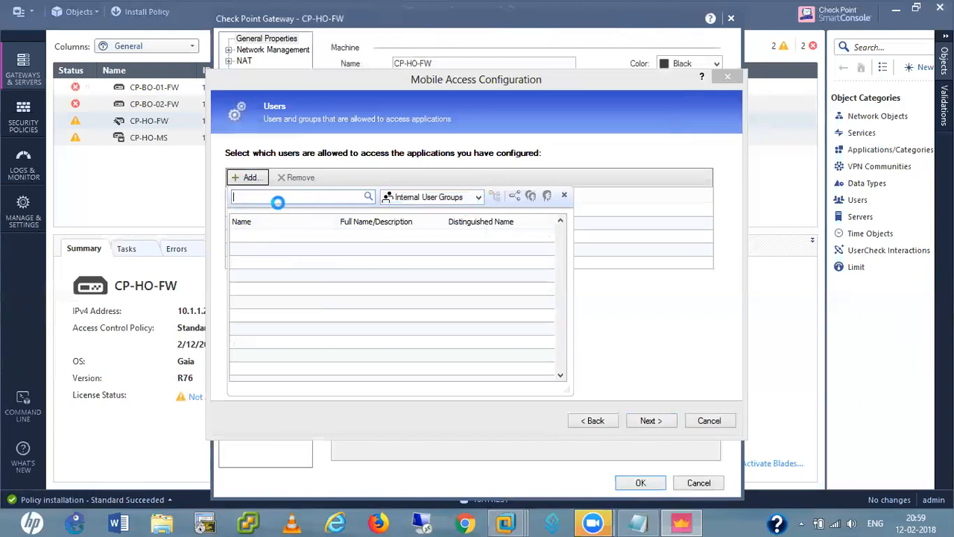
click(245, 178)
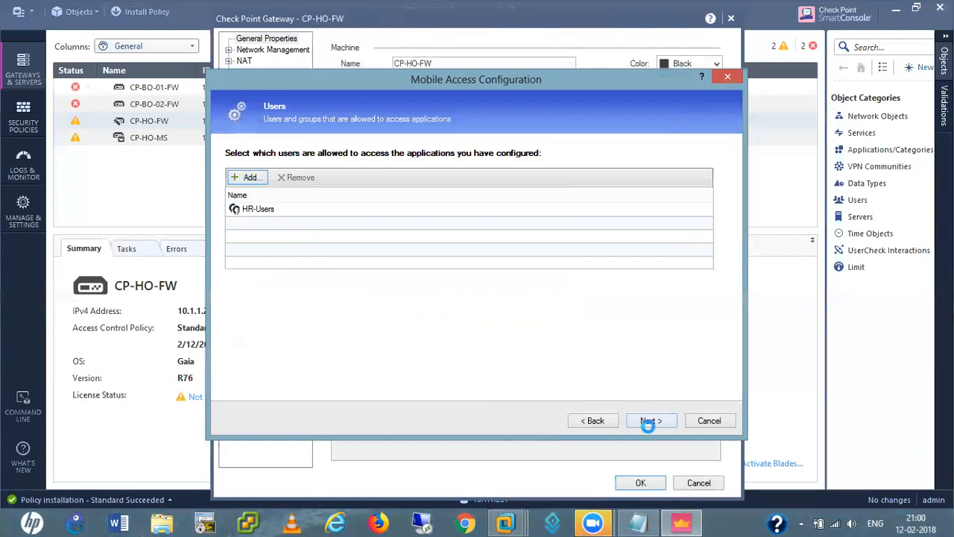
Move past 'Blade is Now Active', decline going back, and finish the Mobile Access wizard
click(651, 421)
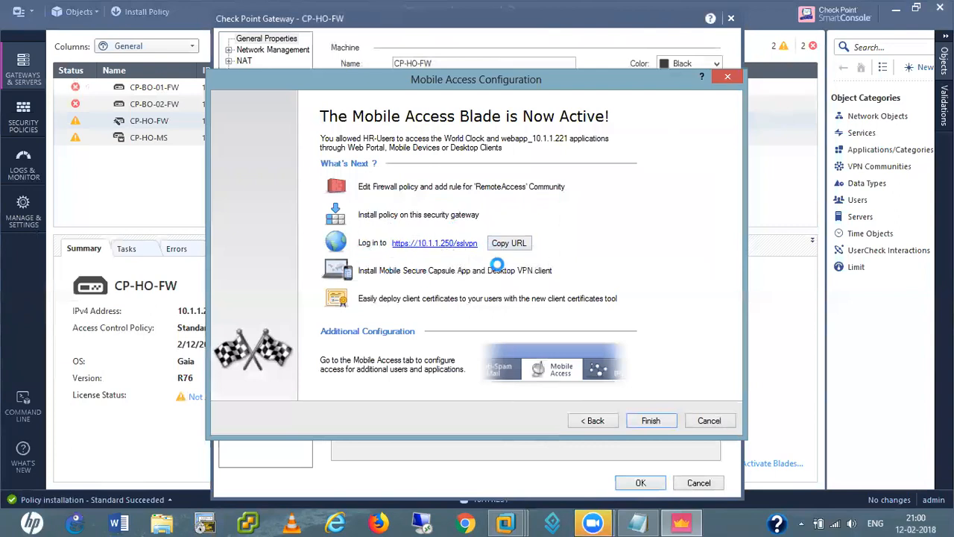
click(594, 421)
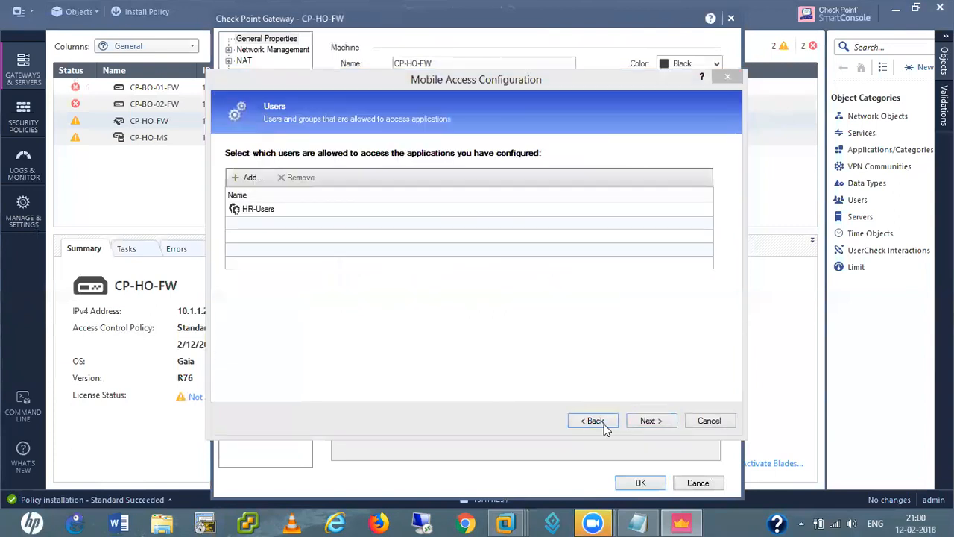
click(594, 421)
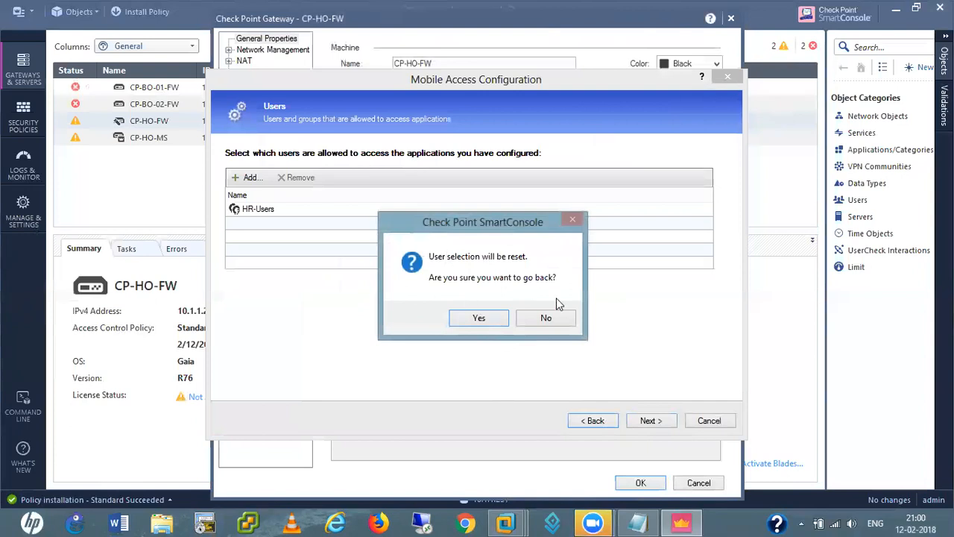
click(545, 318)
click(652, 420)
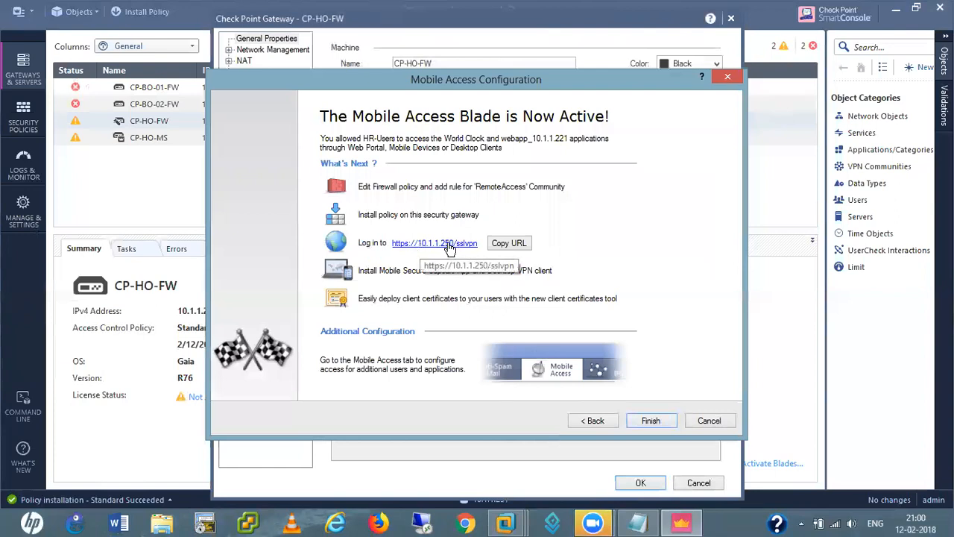
click(651, 421)
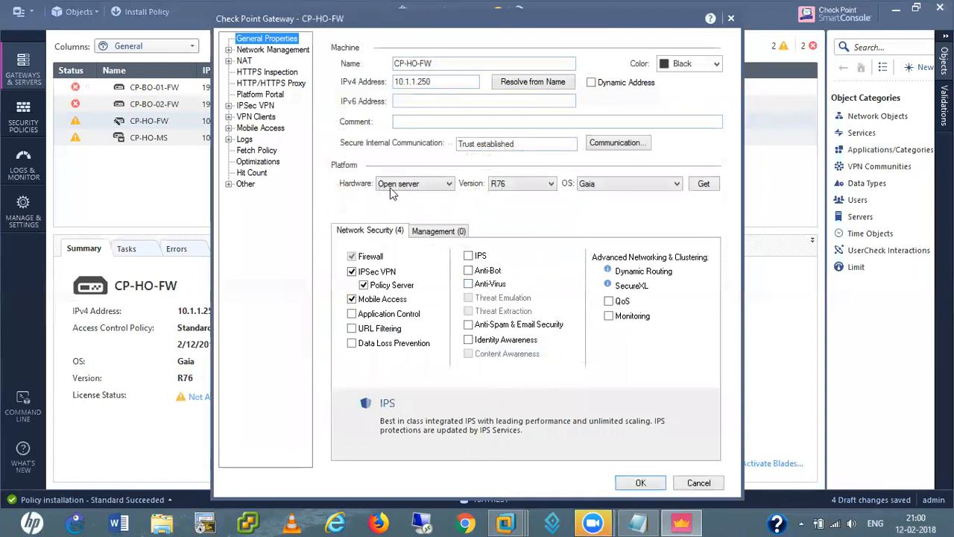
Go through CP-HO-FW's IPsec VPN Link Selection and VPN Advanced pages, then show VPN Clients
click(228, 106)
click(260, 107)
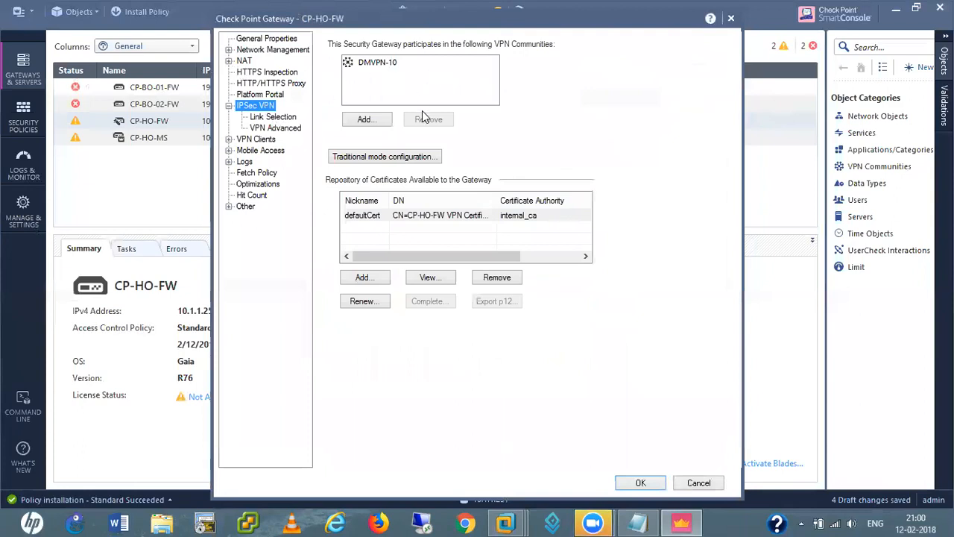
click(276, 117)
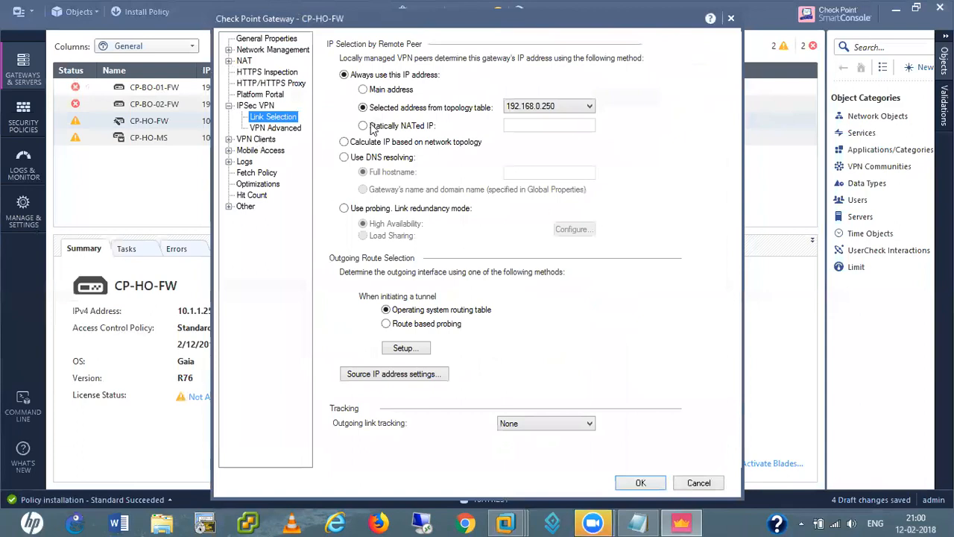
click(289, 129)
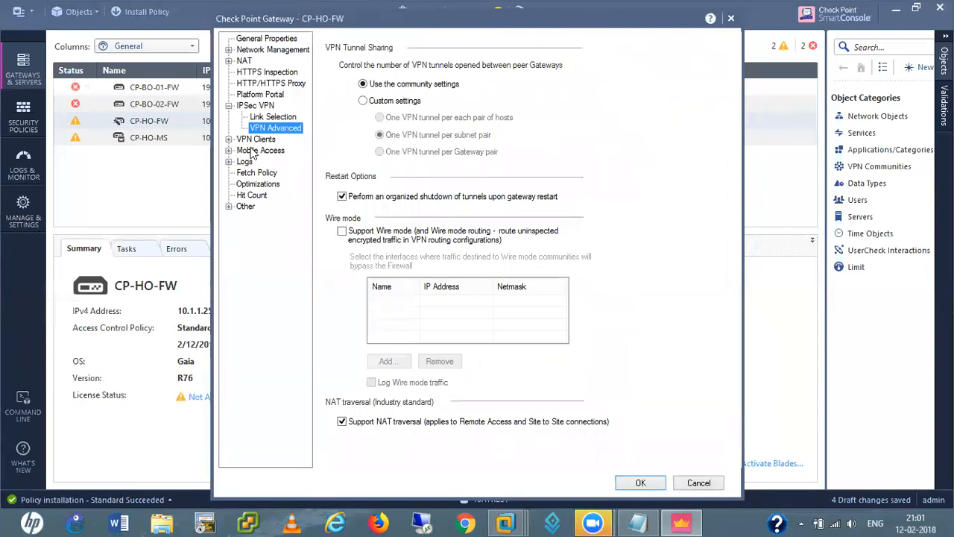
click(229, 140)
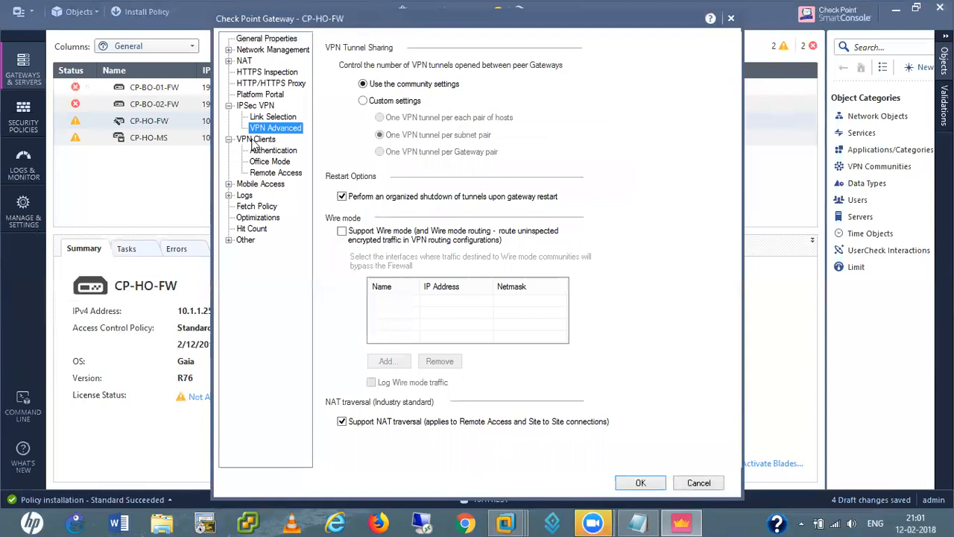
click(254, 139)
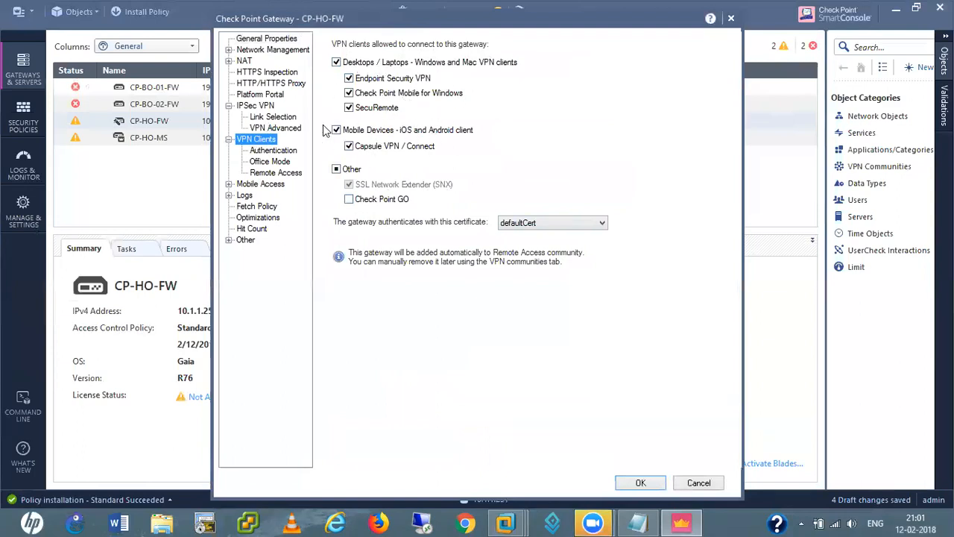
Set VPN client authentication to 'Username and password', review Office Mode and Remote Access, and save
click(281, 152)
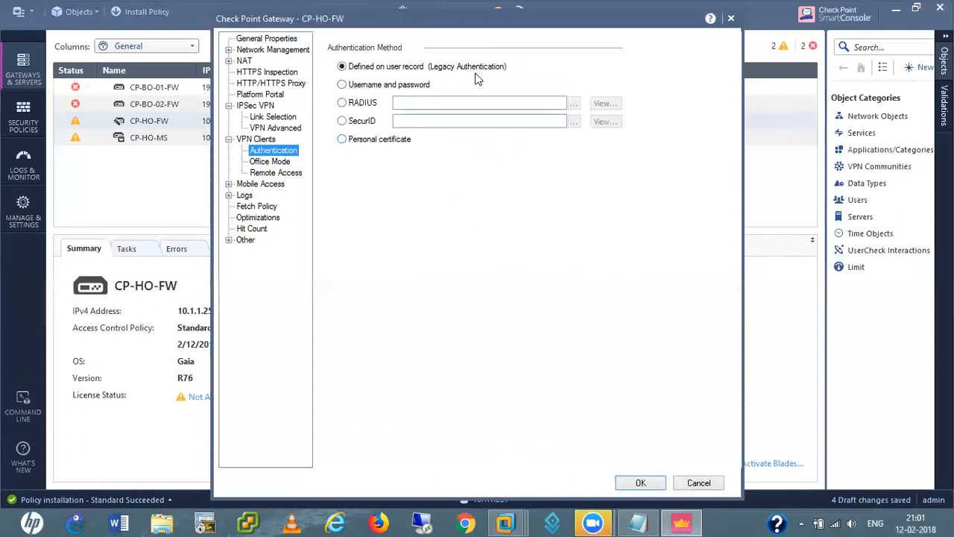
click(342, 85)
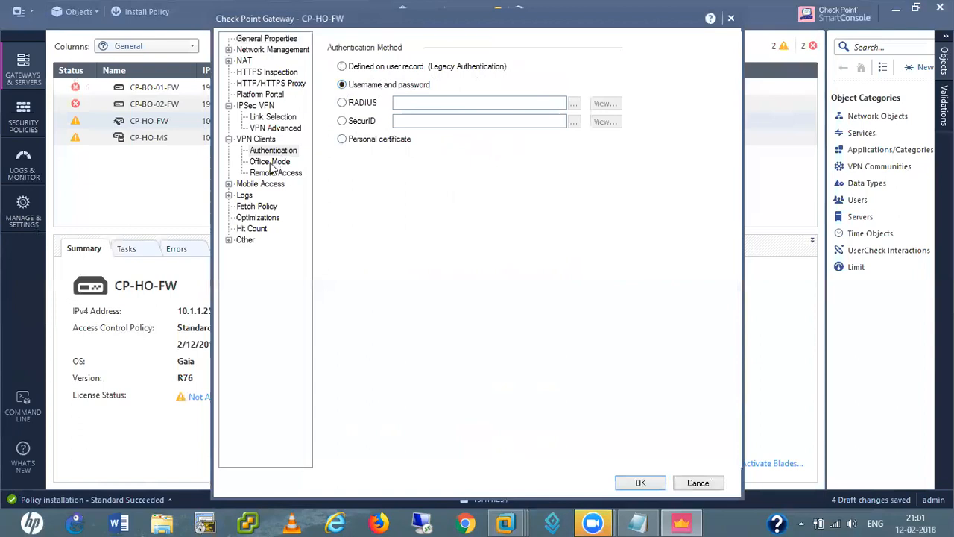
click(271, 163)
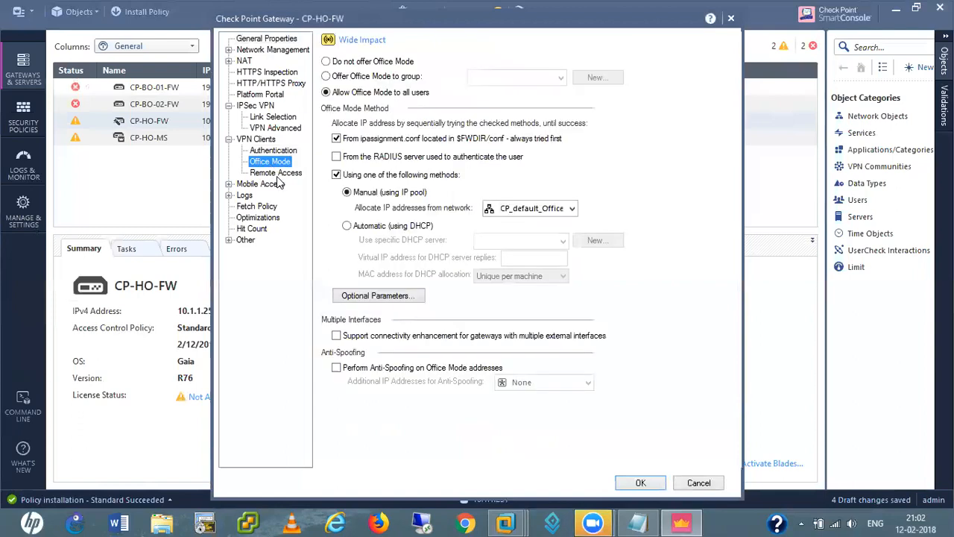
click(276, 173)
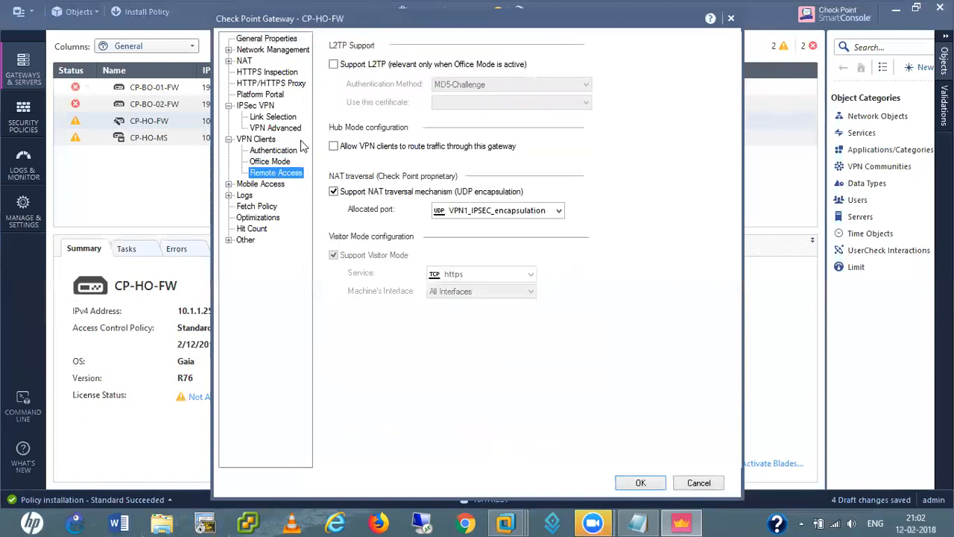
click(642, 484)
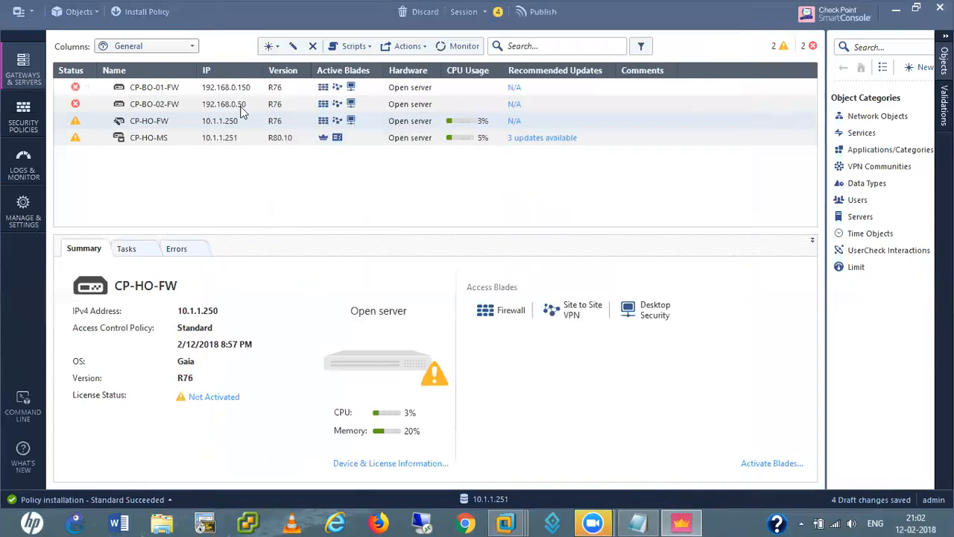
Open the RemoteAccess community's properties from Security Policies > Access Tools > VPN Communities
click(19, 125)
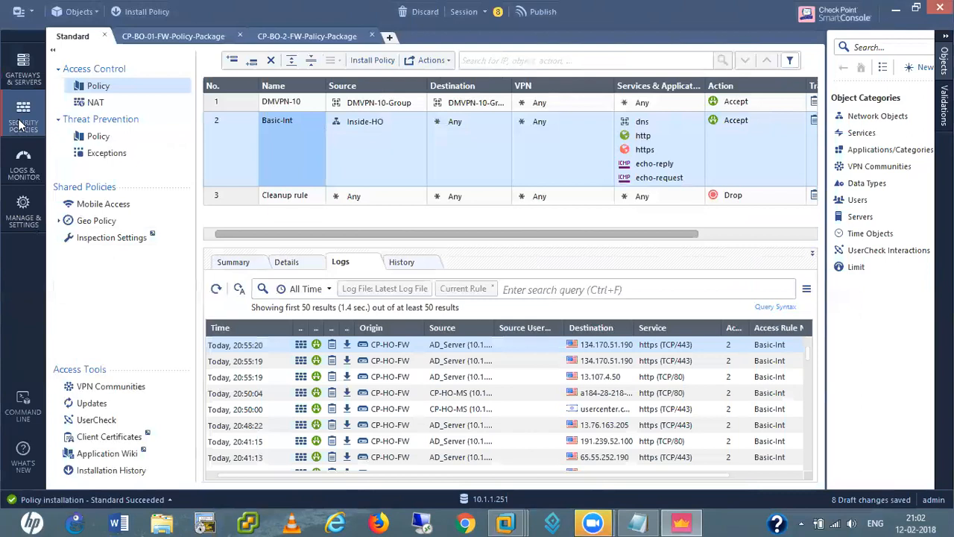
click(105, 391)
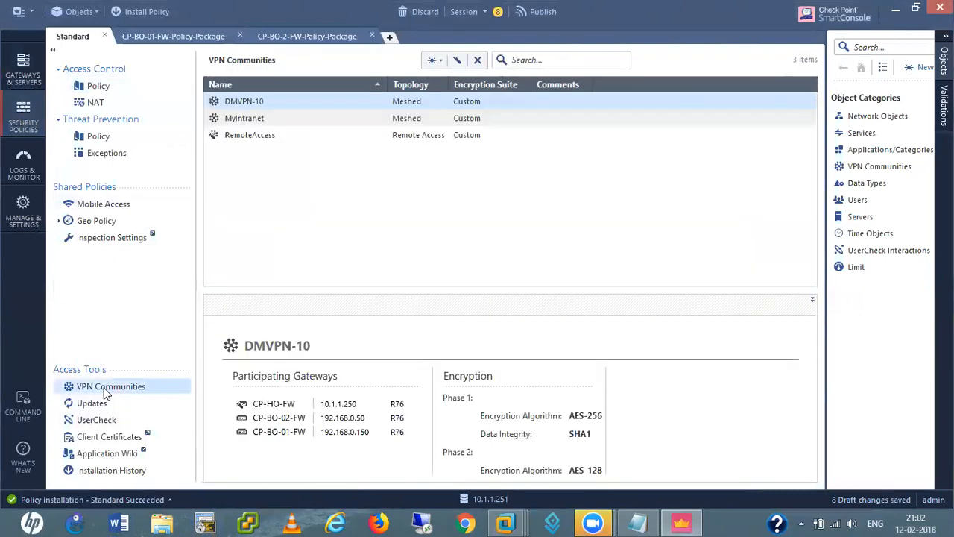
click(249, 139)
right_click(249, 140)
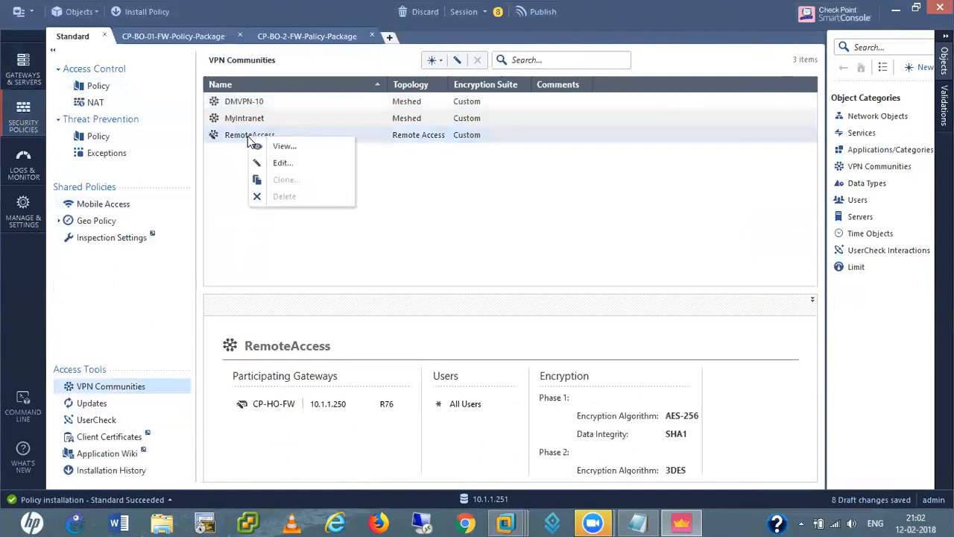
click(280, 163)
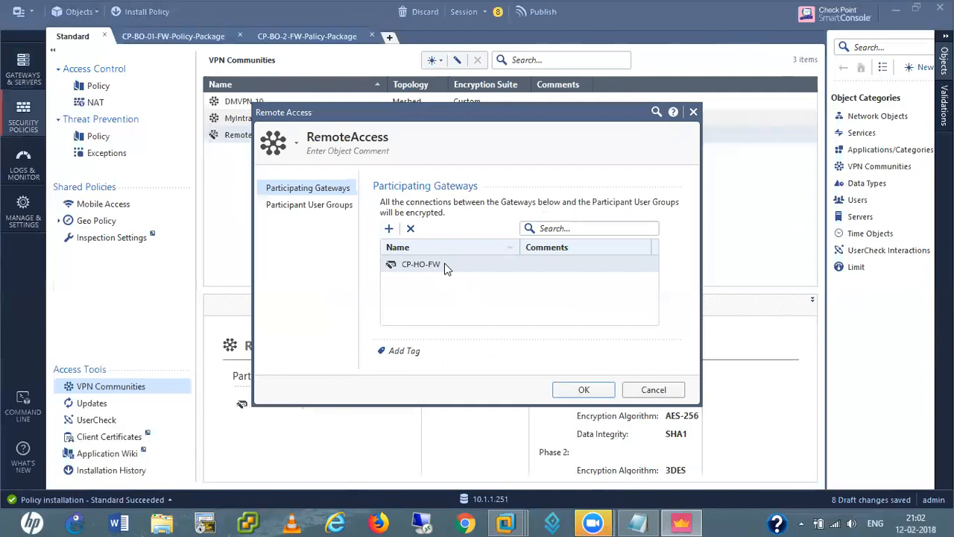
Review RemoteAccess participant user groups, keeping only All Users, and close the community dialog
click(309, 208)
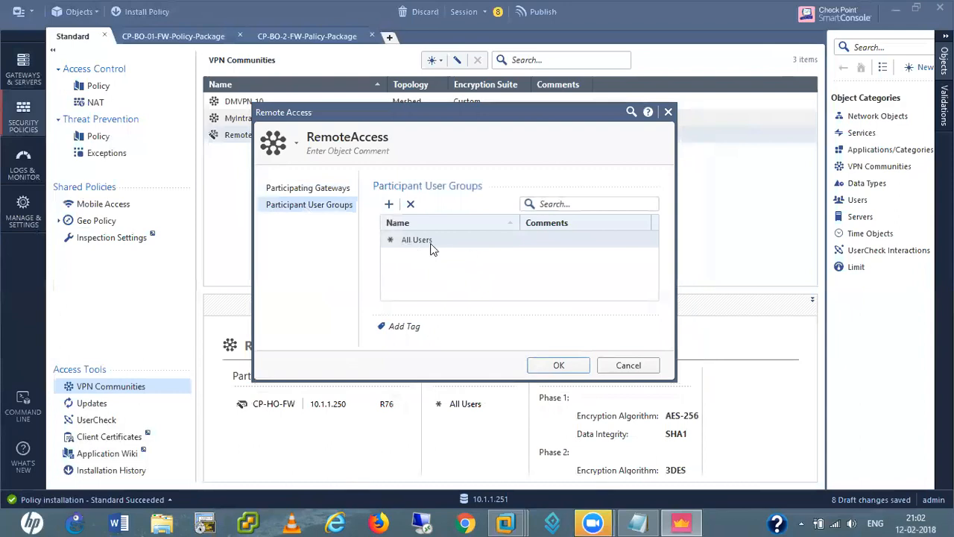
click(388, 204)
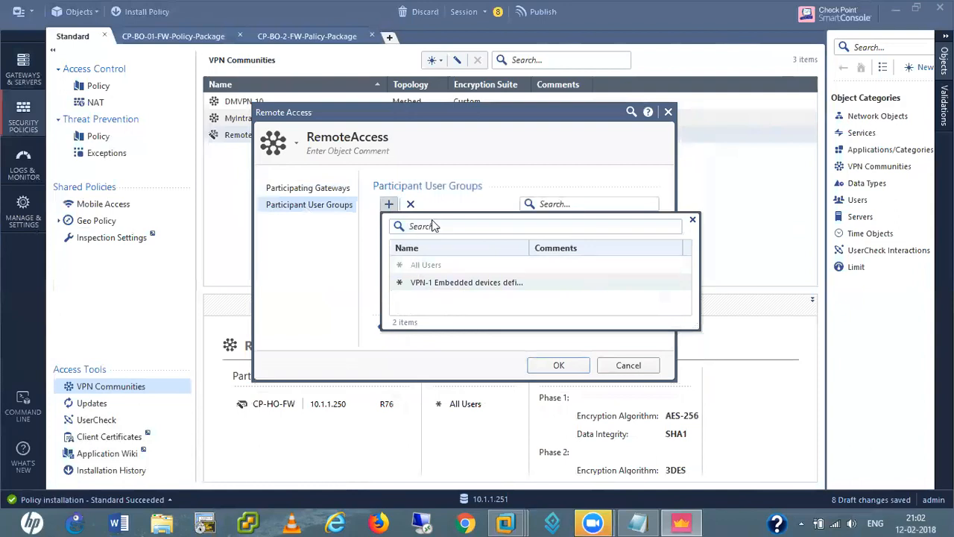
click(693, 220)
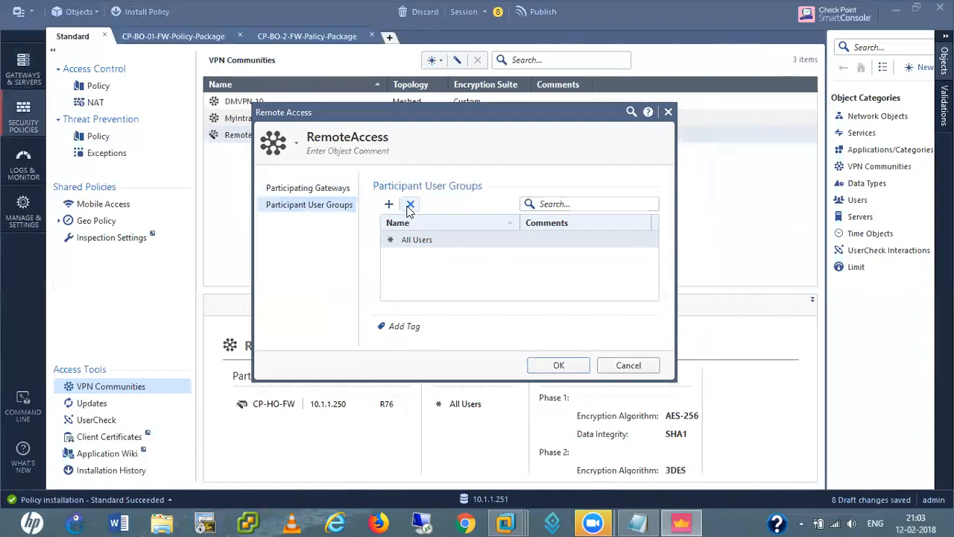
click(419, 242)
click(389, 206)
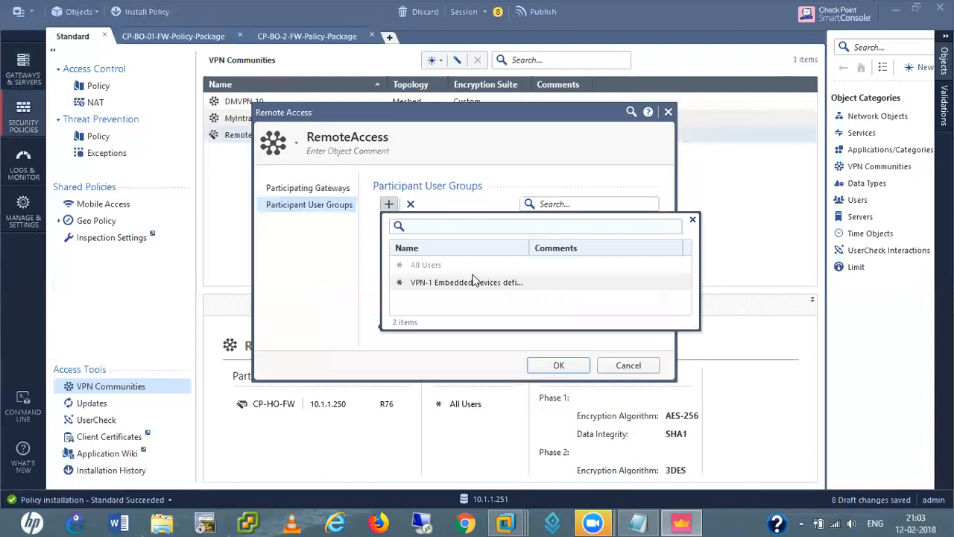
click(429, 284)
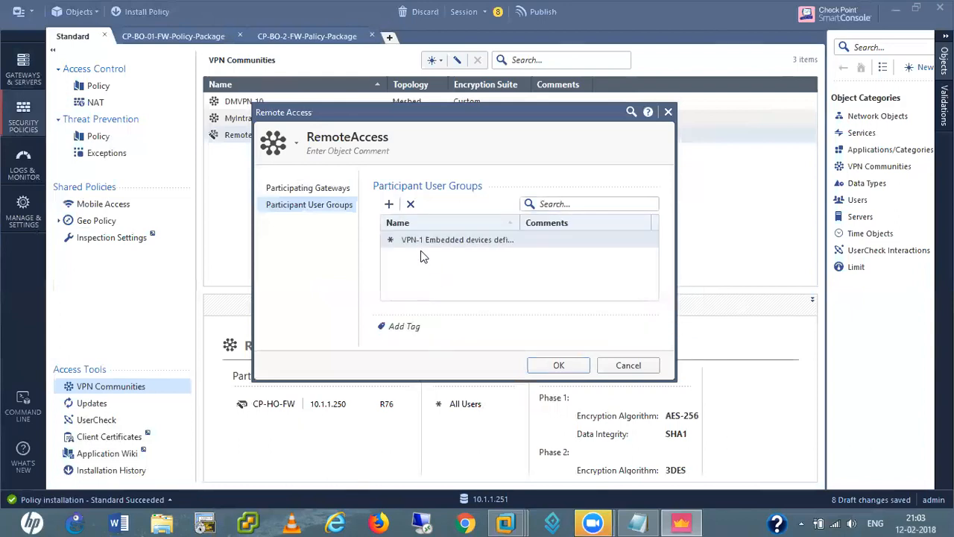
click(409, 203)
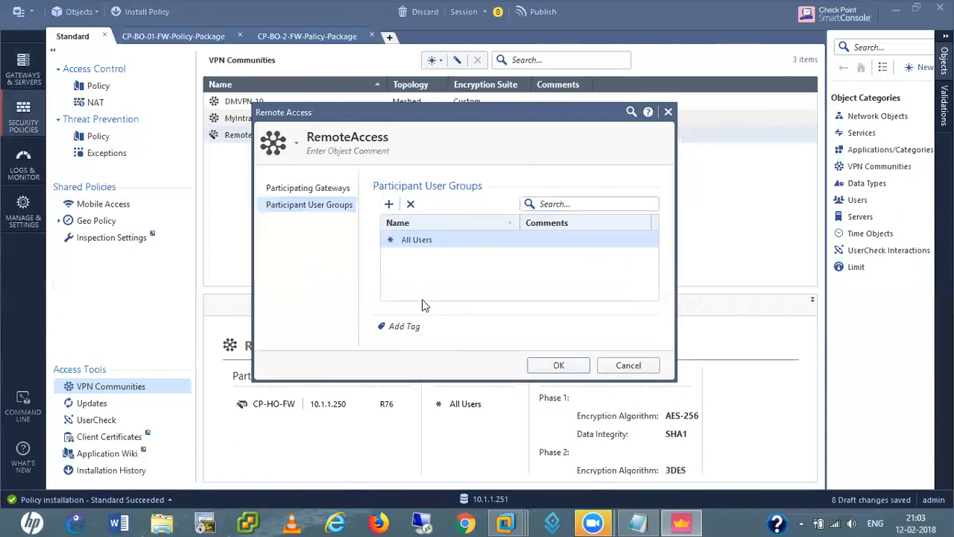
click(557, 366)
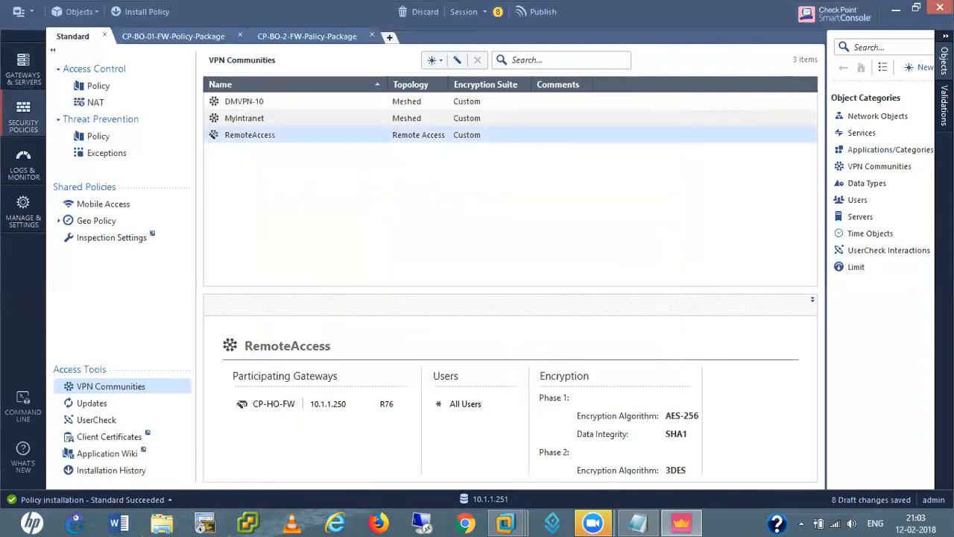
Open Inside-Users under Access Roles, check its clients, users and networks, then close it
click(859, 199)
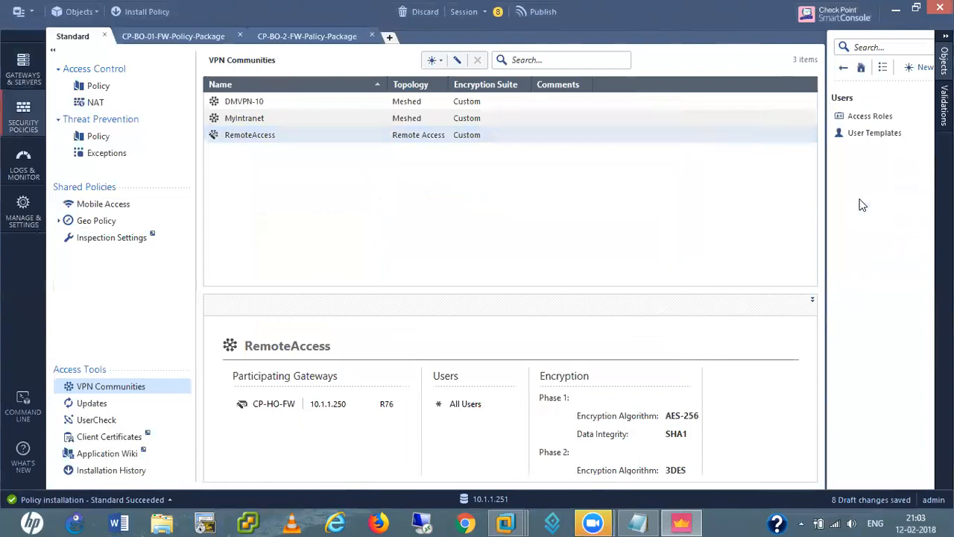
click(871, 117)
click(872, 117)
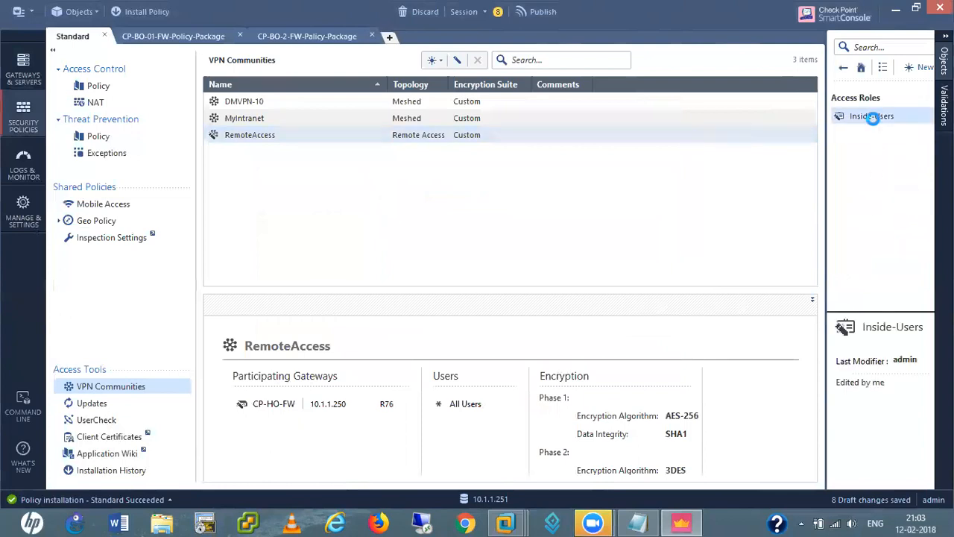
double_click(872, 117)
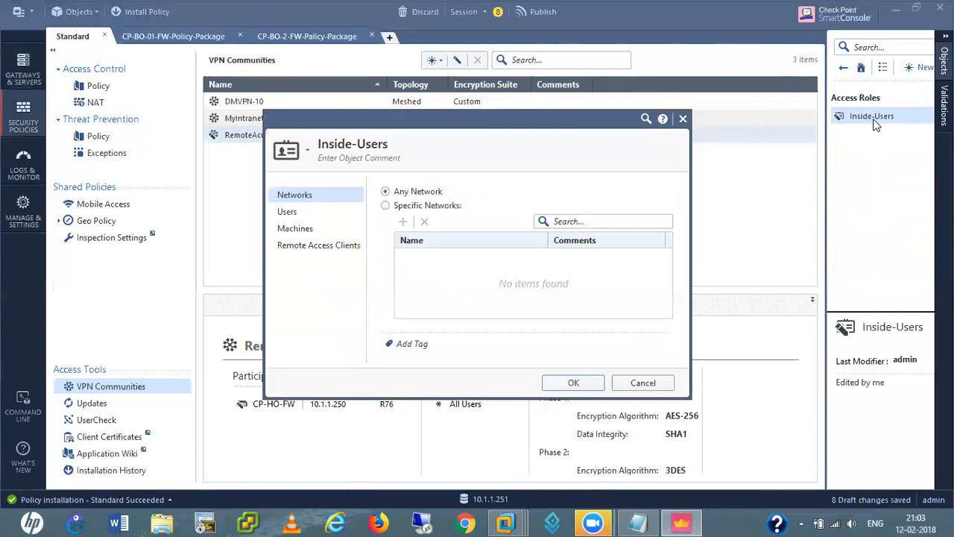
click(302, 247)
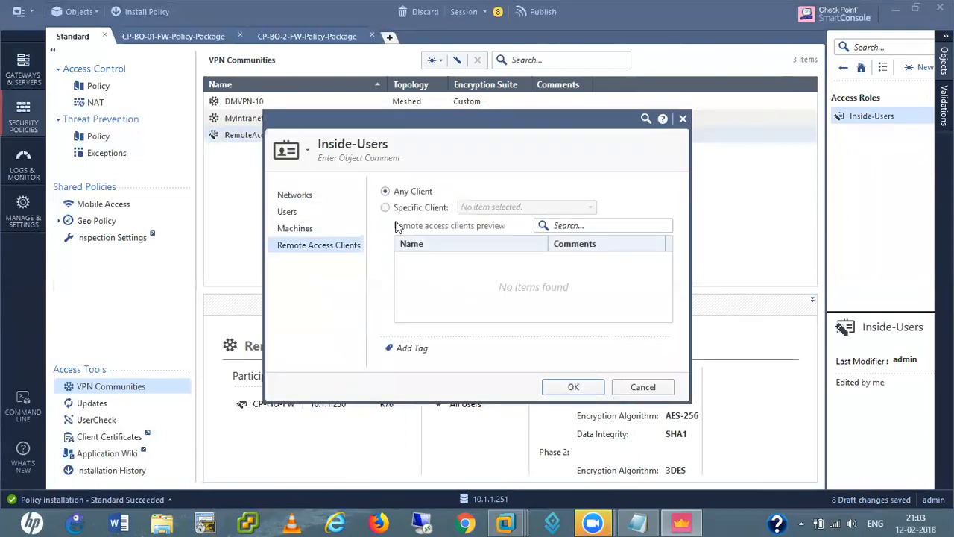
click(288, 212)
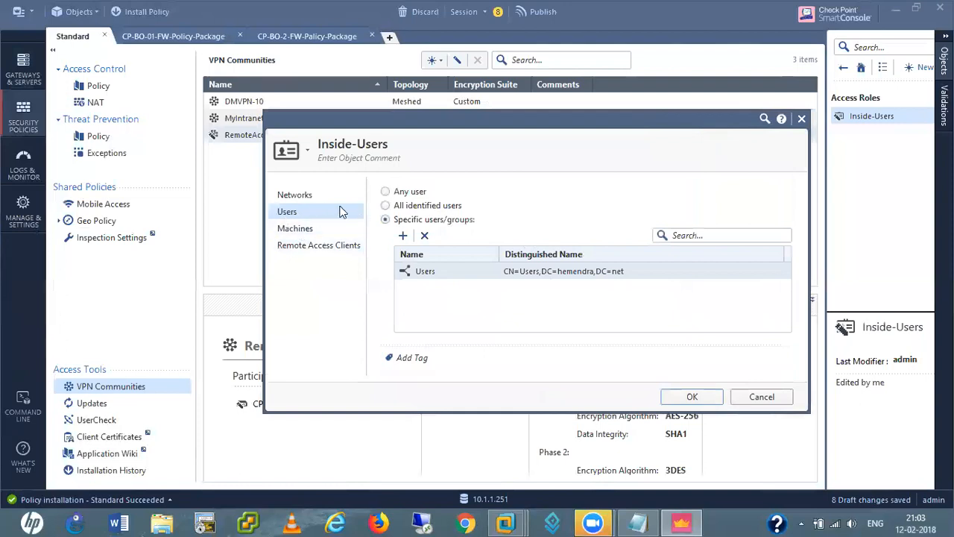
click(299, 196)
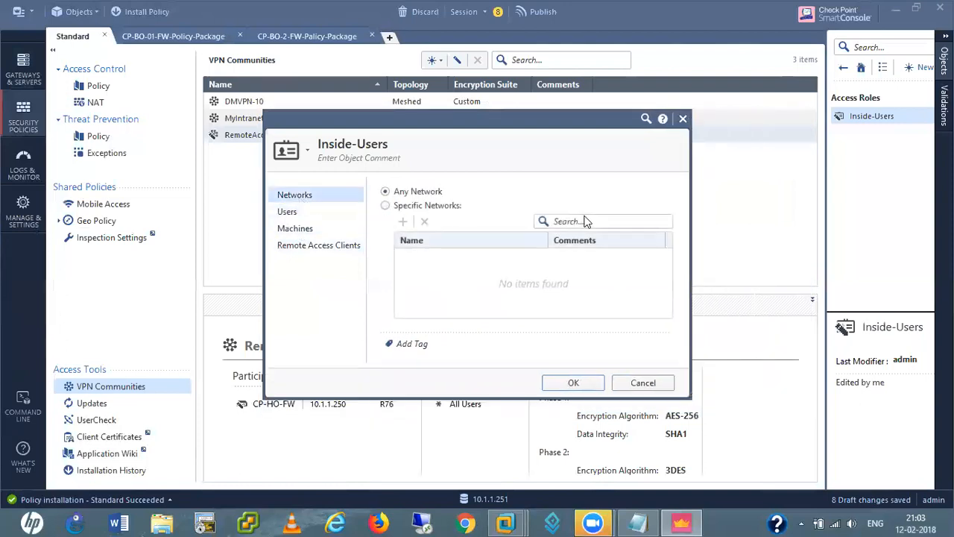
click(574, 382)
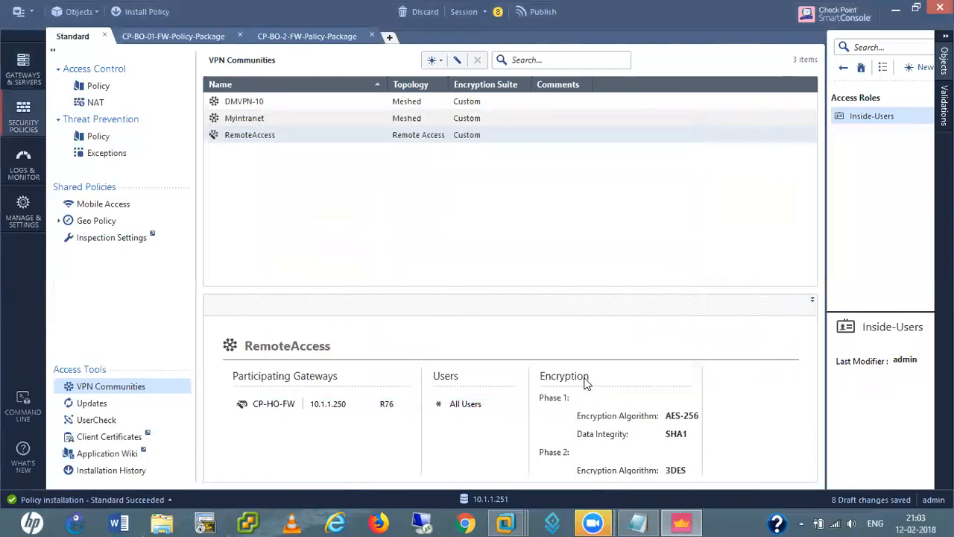
double_click(252, 138)
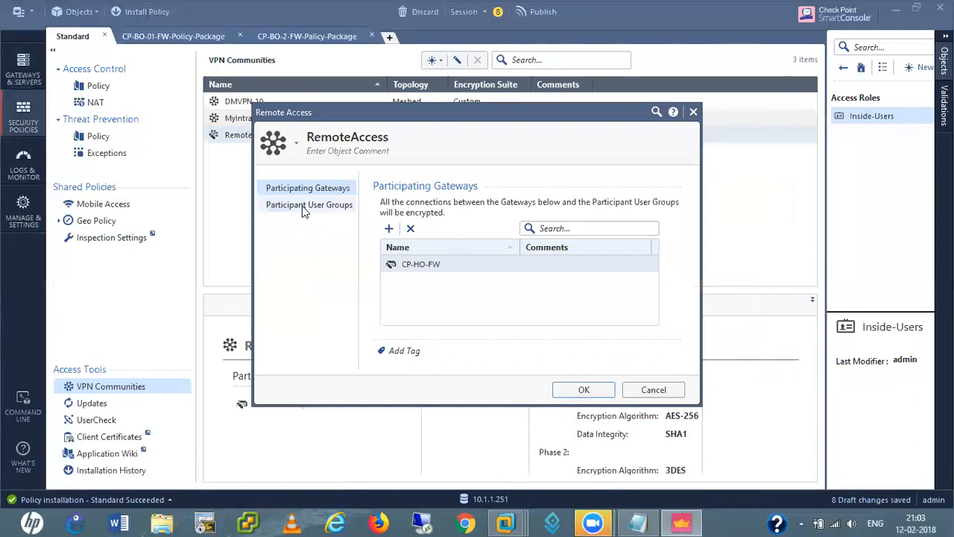
click(302, 208)
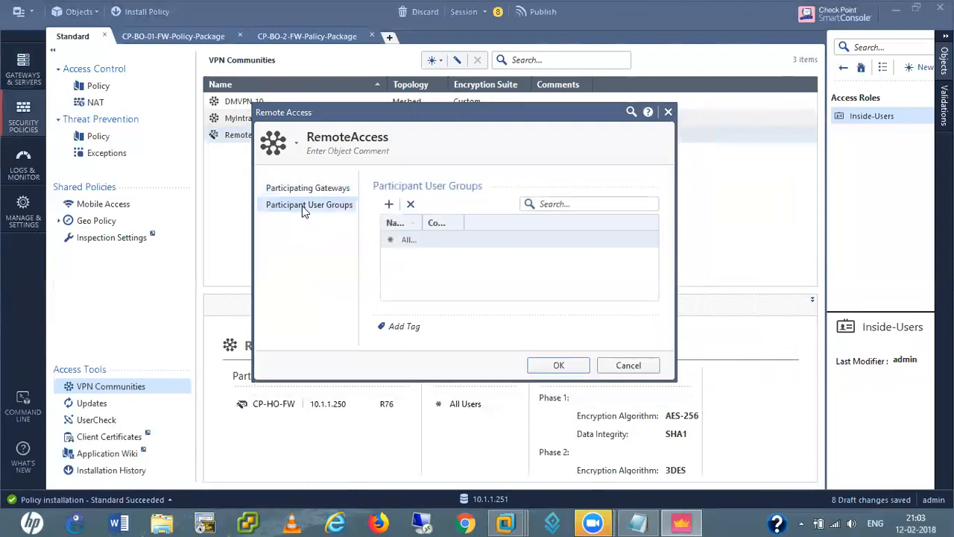
click(389, 206)
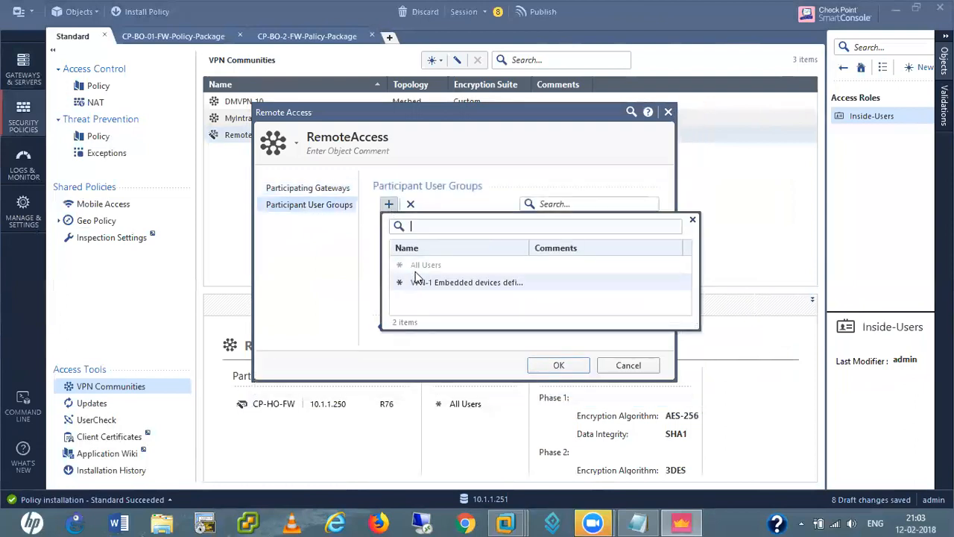
click(320, 256)
click(568, 365)
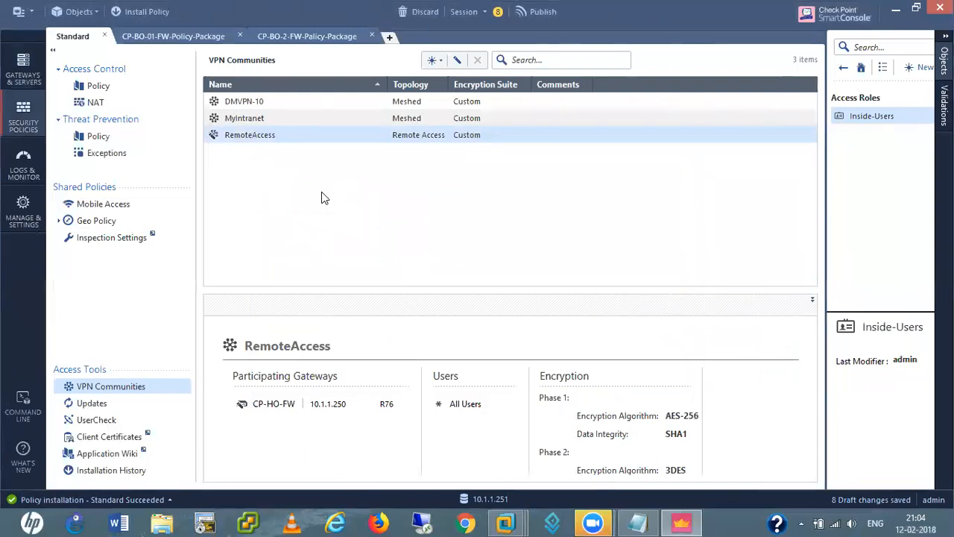
Create a new user from the Default template and enter the user's name
click(843, 67)
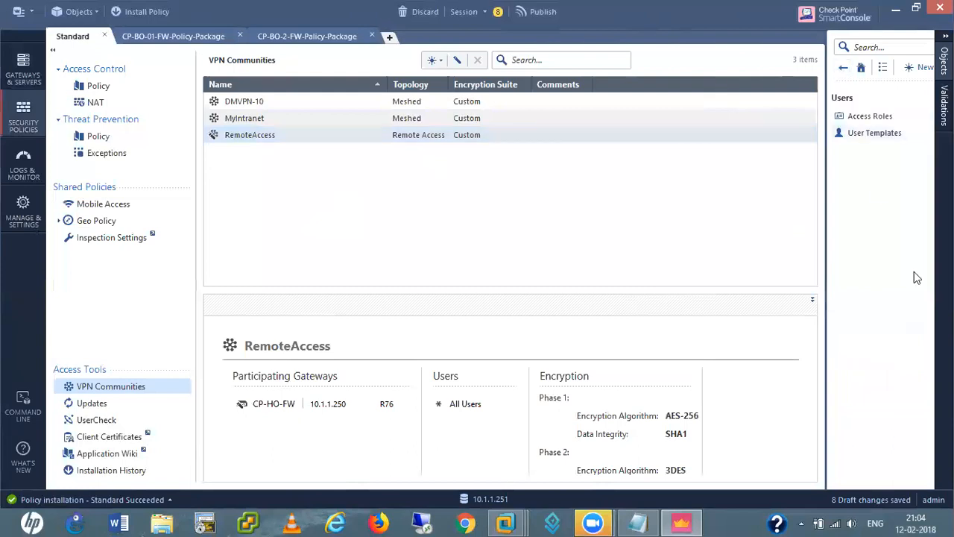
click(843, 67)
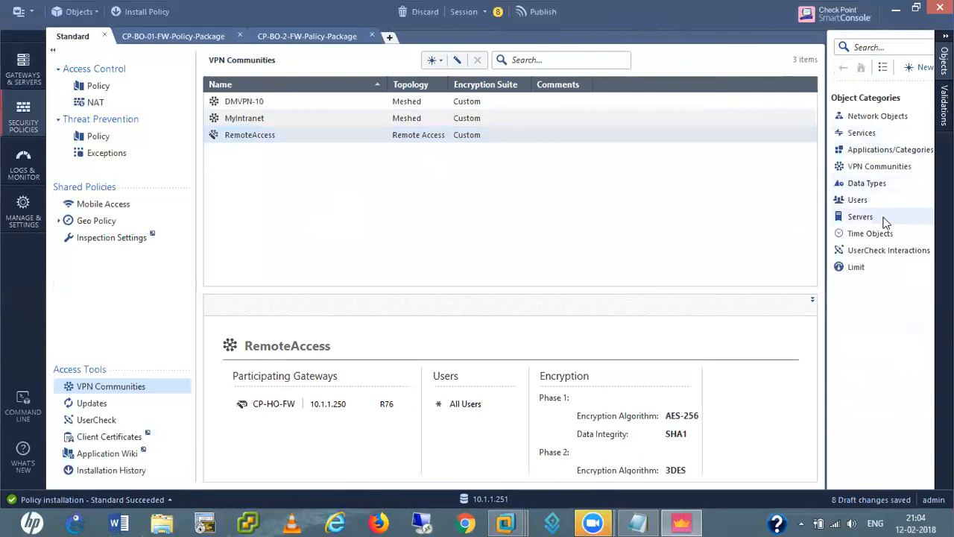
right_click(864, 206)
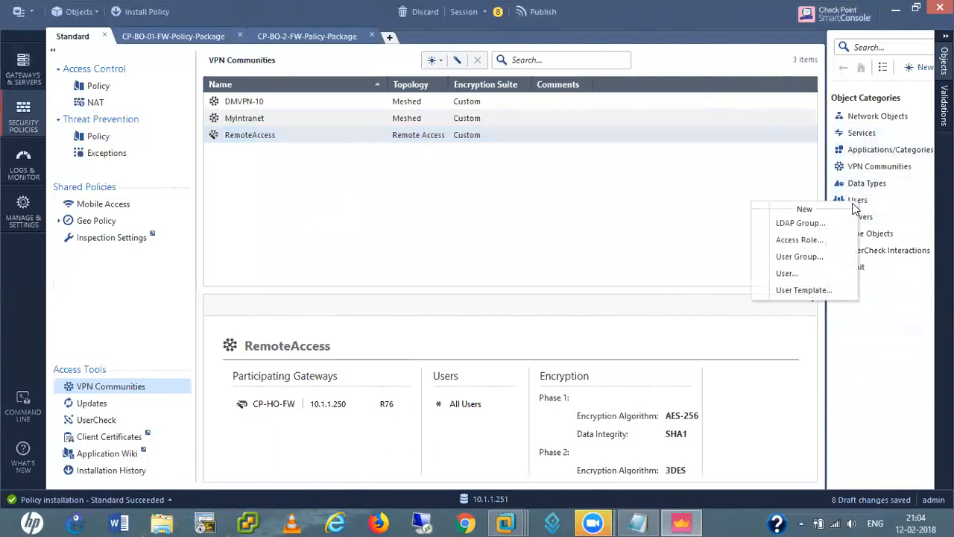
click(787, 273)
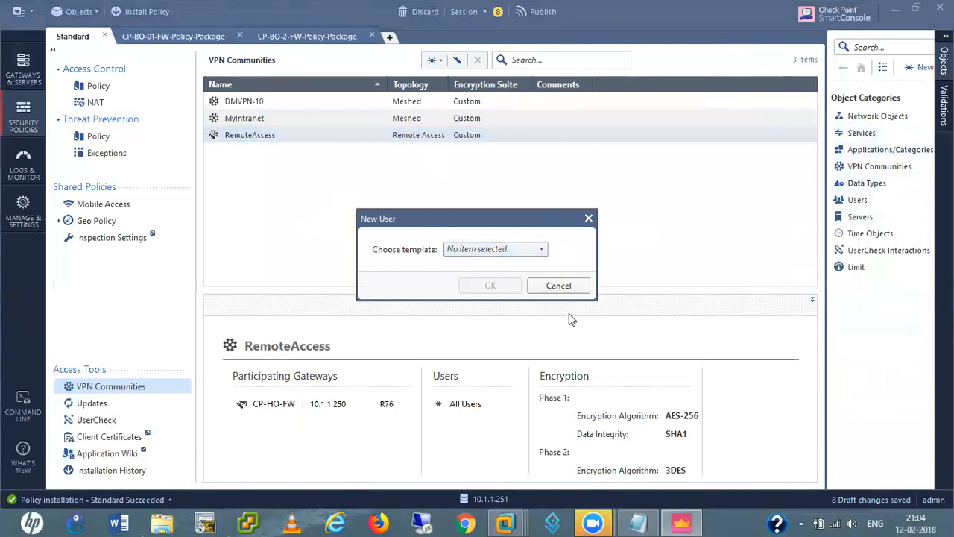
click(530, 252)
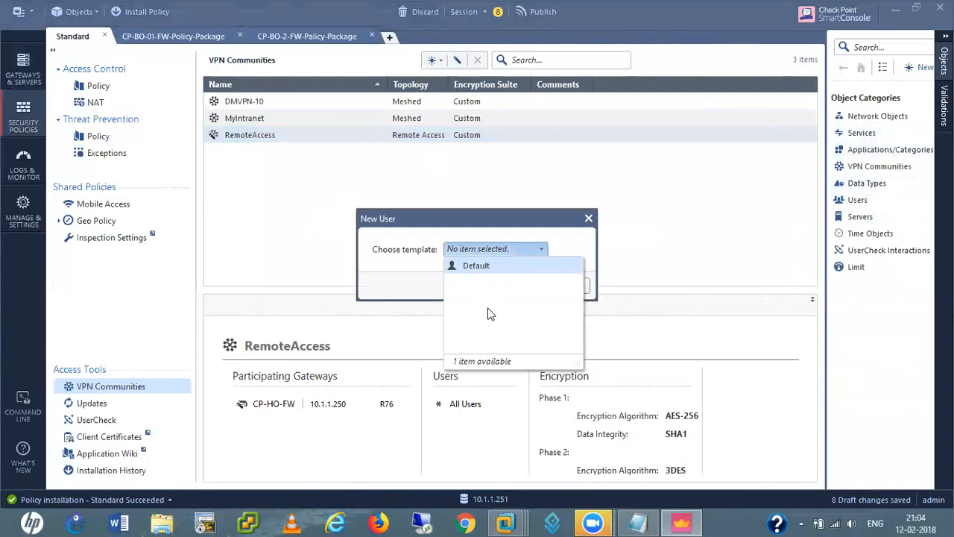
click(481, 268)
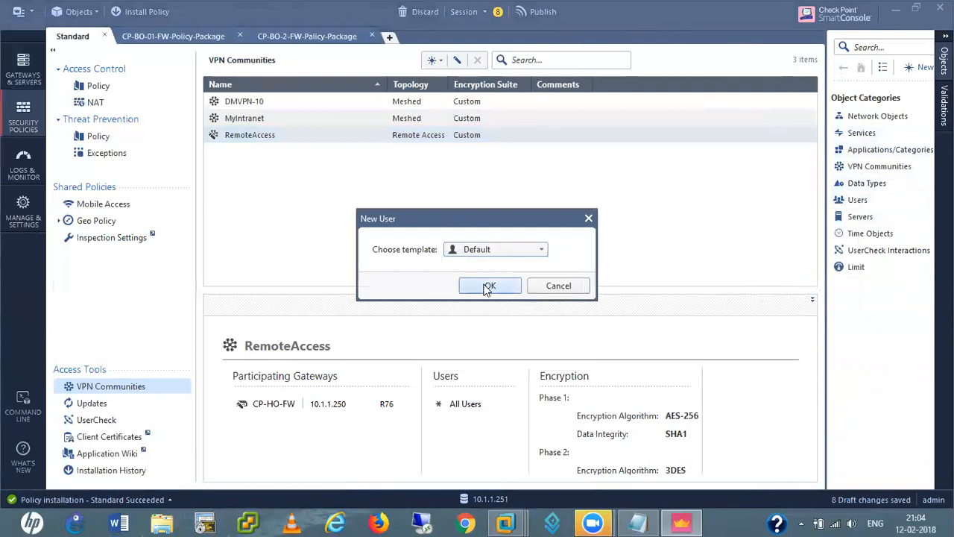
click(486, 287)
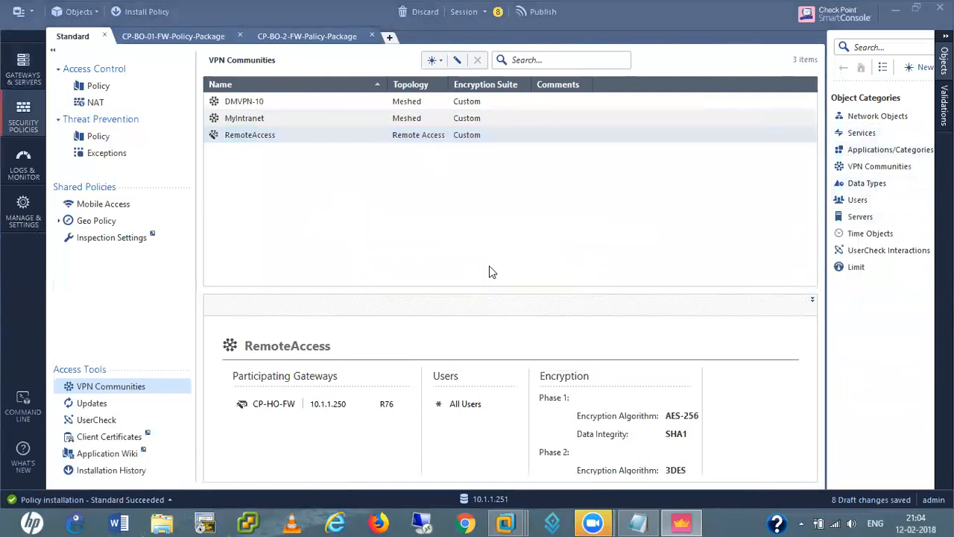
click(524, 226)
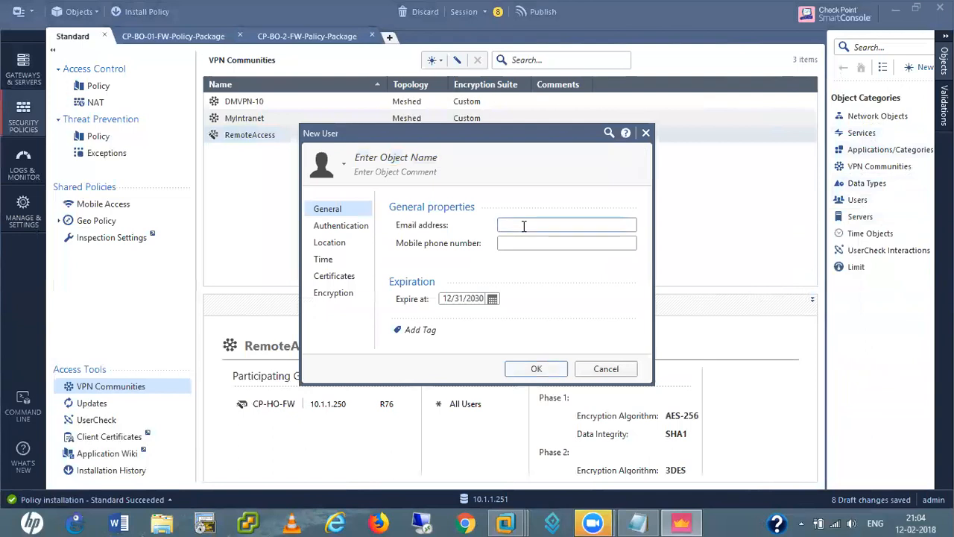
click(410, 156)
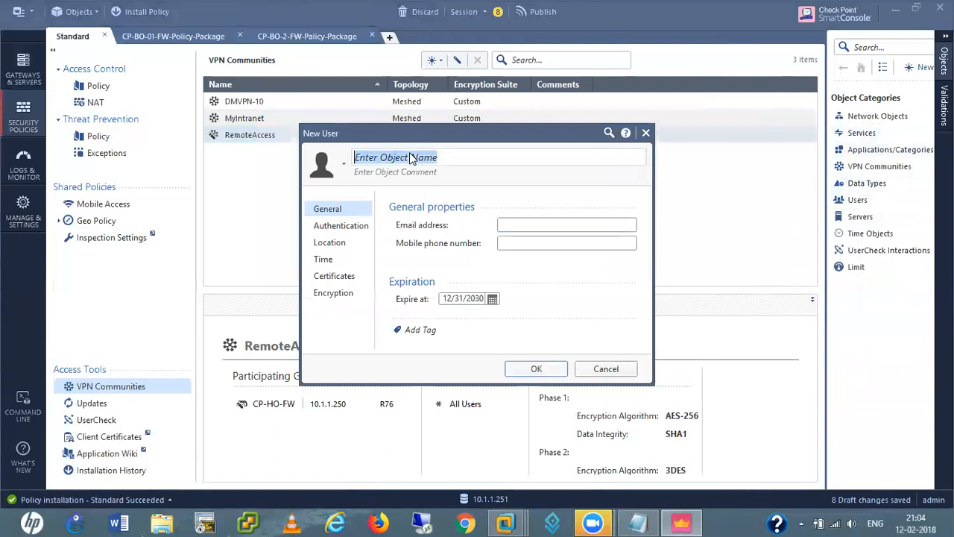
text(bob)
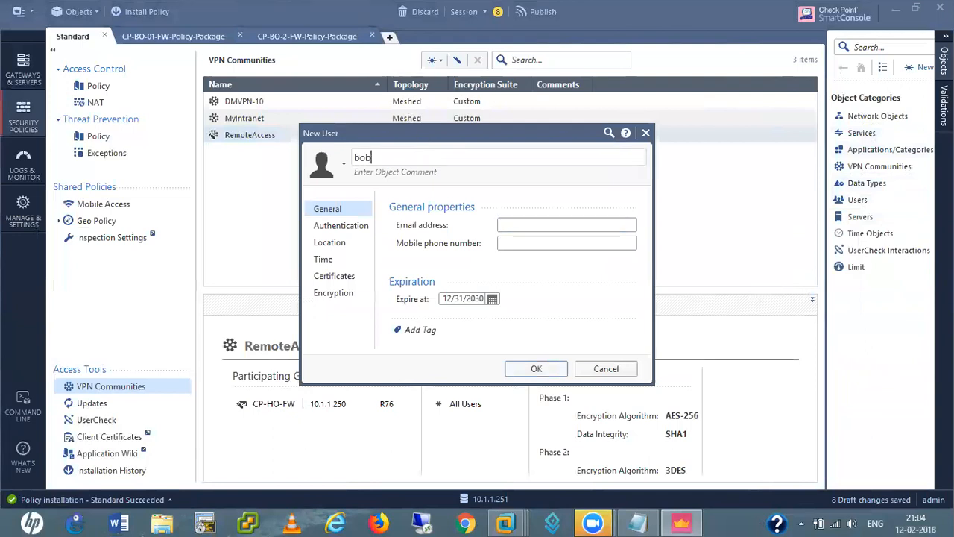
click(580, 302)
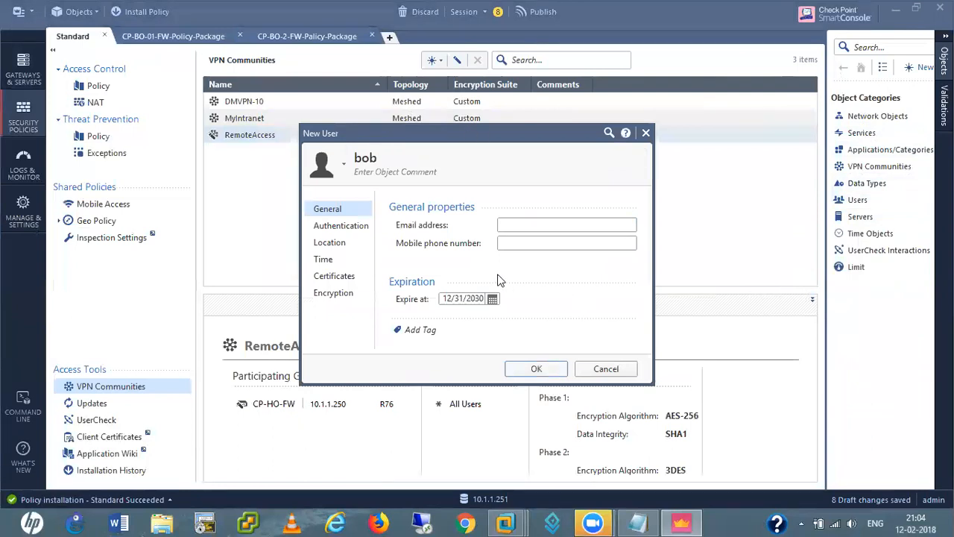
Set the user's authentication to Check Point Password with a new password, and save
click(334, 225)
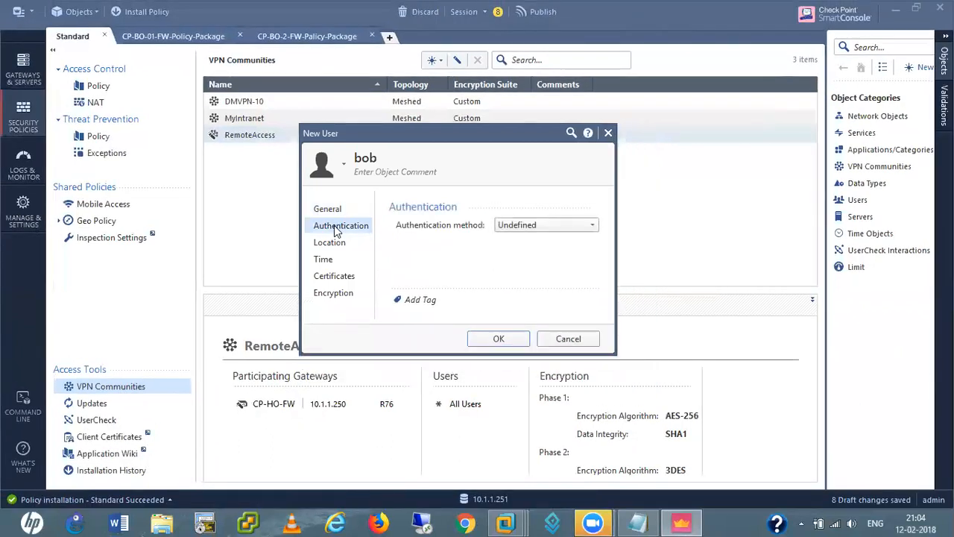
click(519, 226)
click(527, 256)
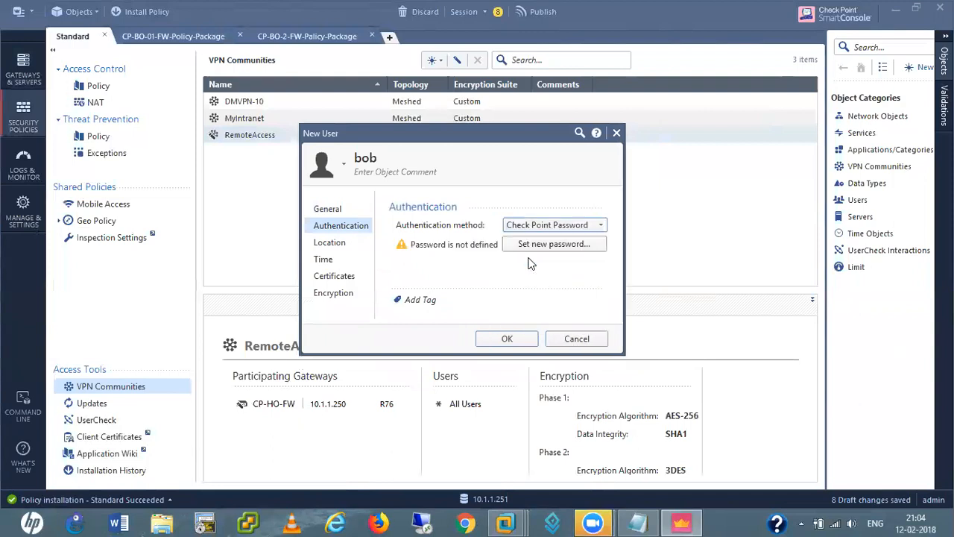
click(532, 246)
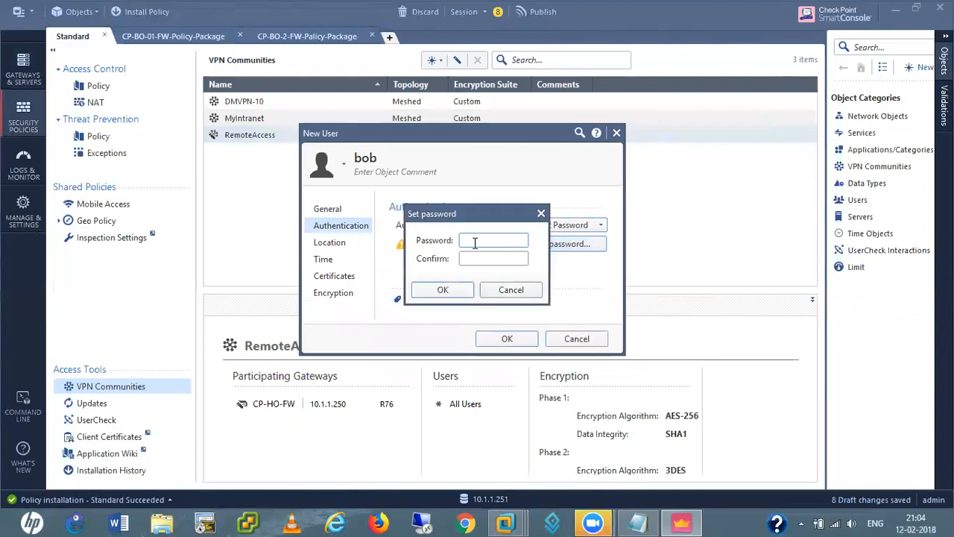
text(•••••)
key(Tab)
text(•••••)
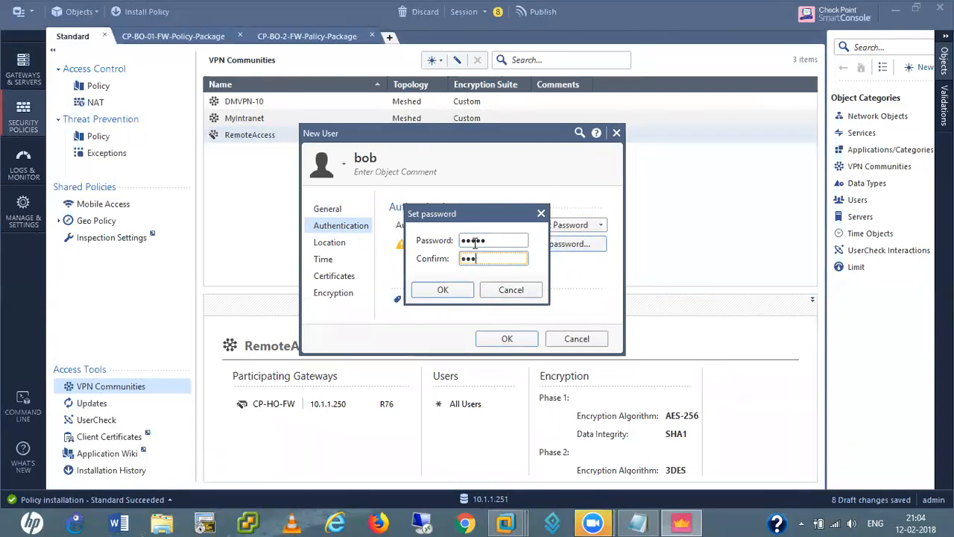
click(455, 288)
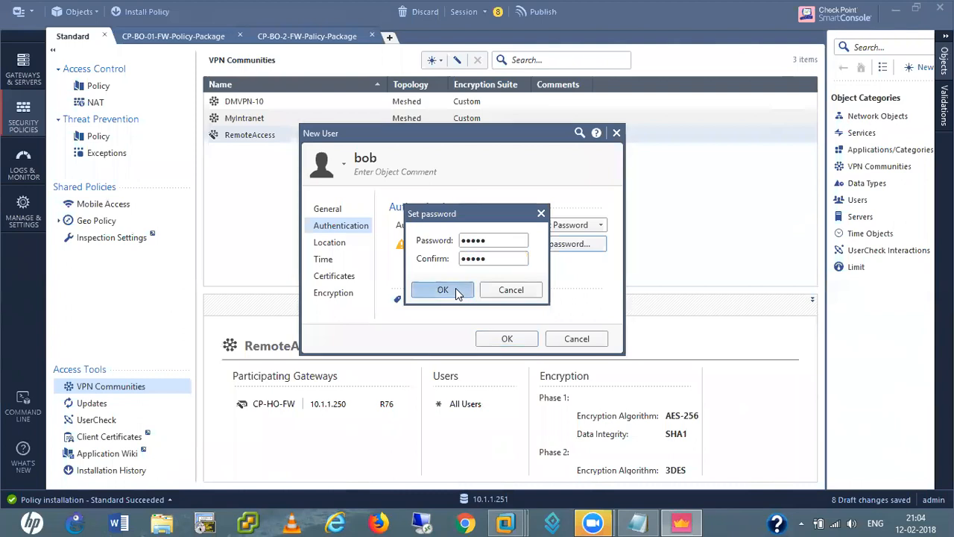
click(507, 340)
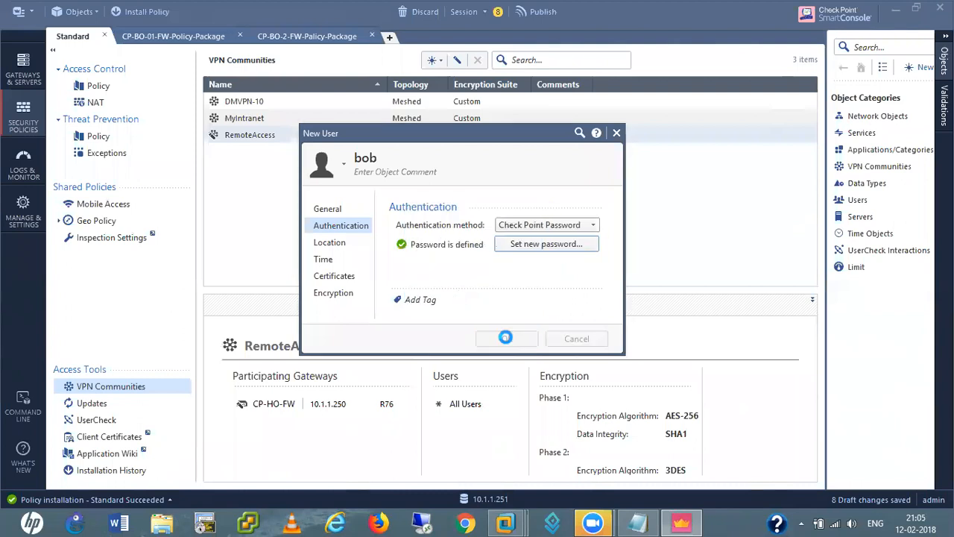
Create user group VPN-Users containing the newly created local user
right_click(855, 203)
click(793, 258)
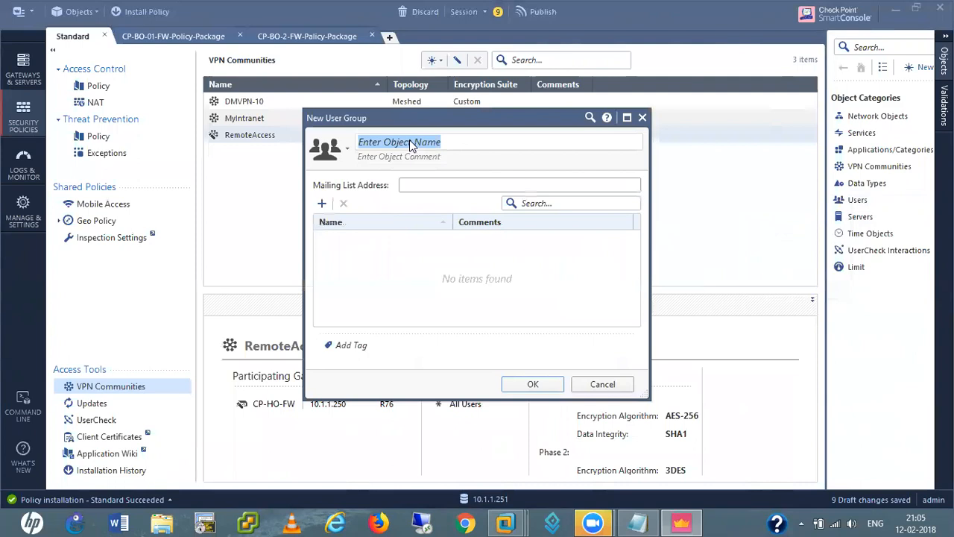
text(VPN)
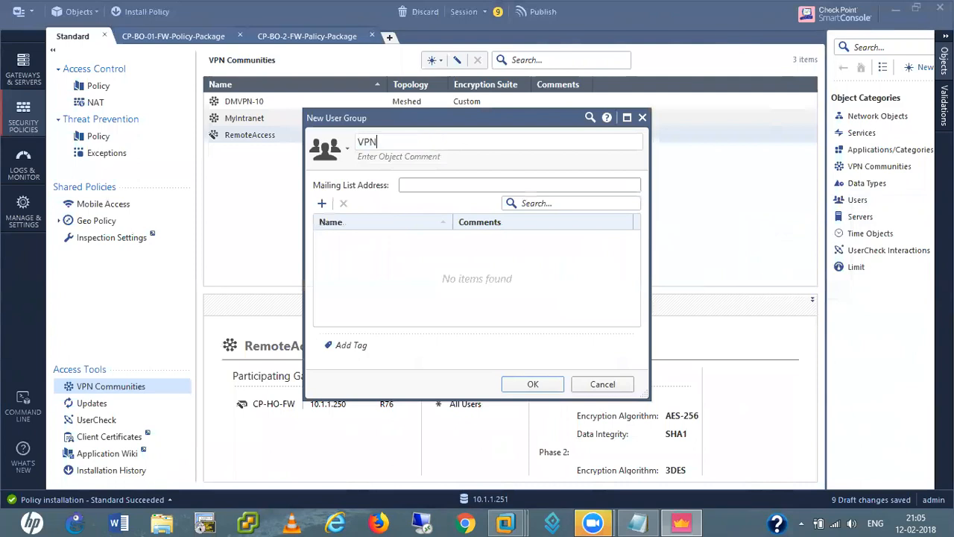
text(-Users)
click(322, 204)
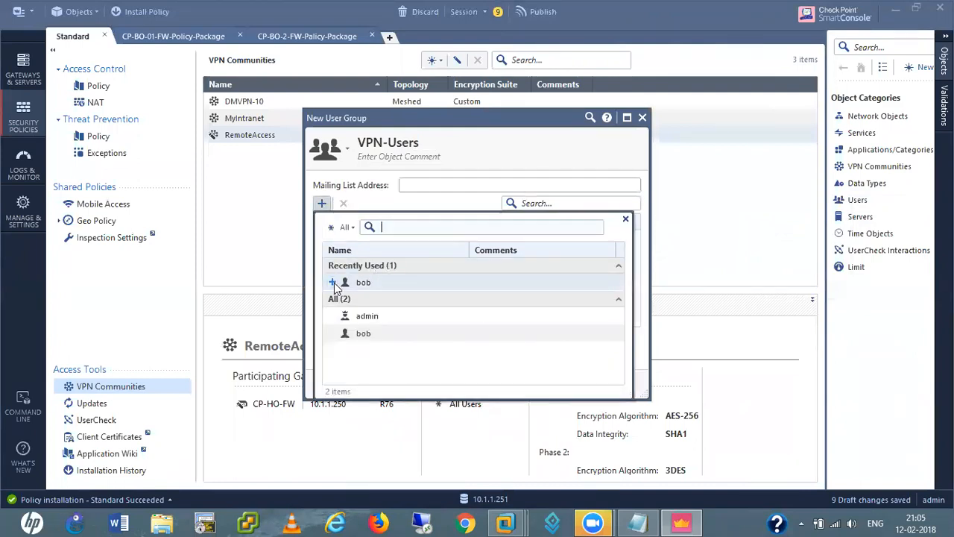
click(332, 283)
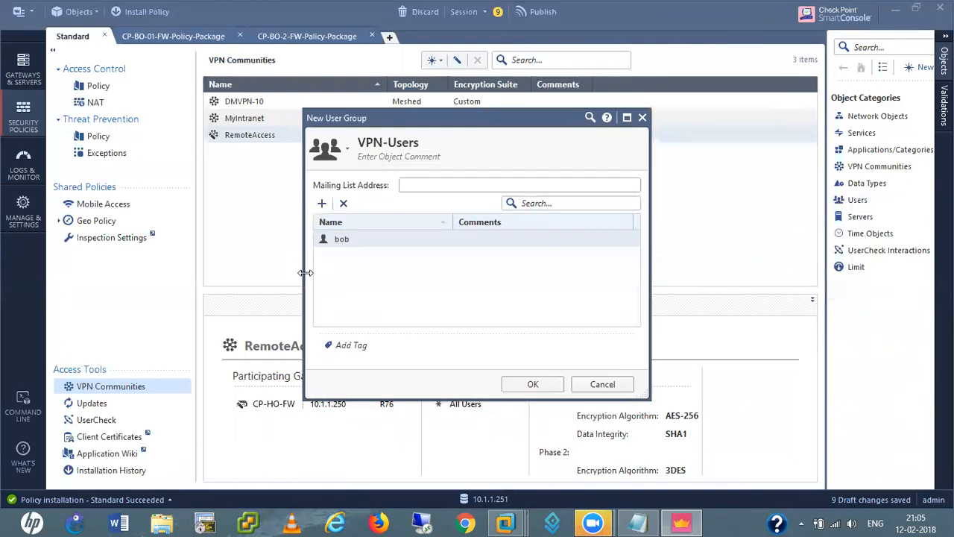
click(527, 385)
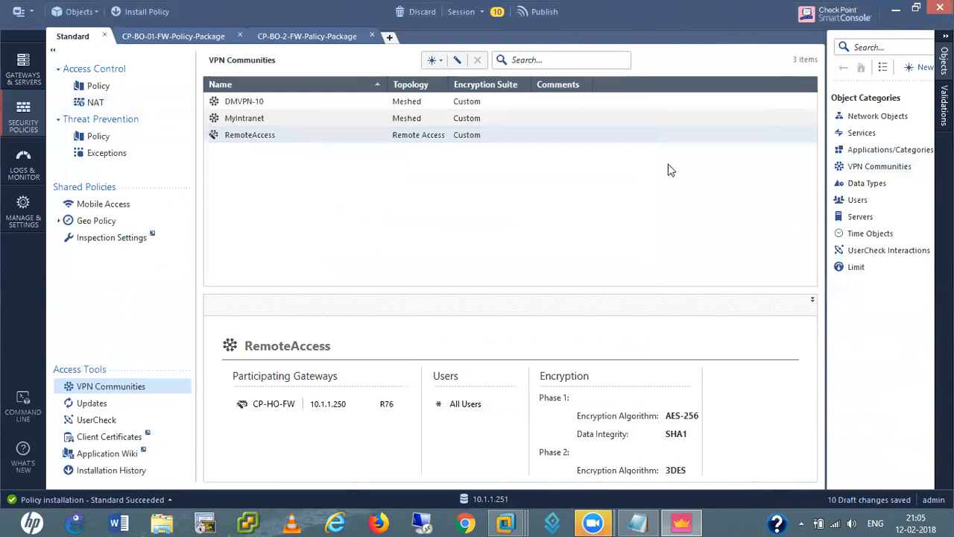
Open the RemoteAccess community and keep CP-HO-FW as its participating gateway
double_click(240, 134)
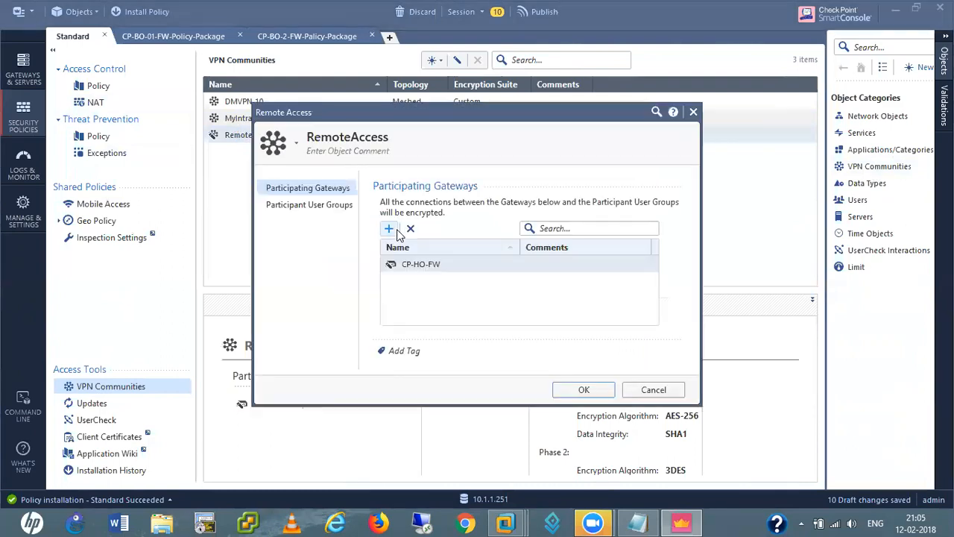
click(388, 229)
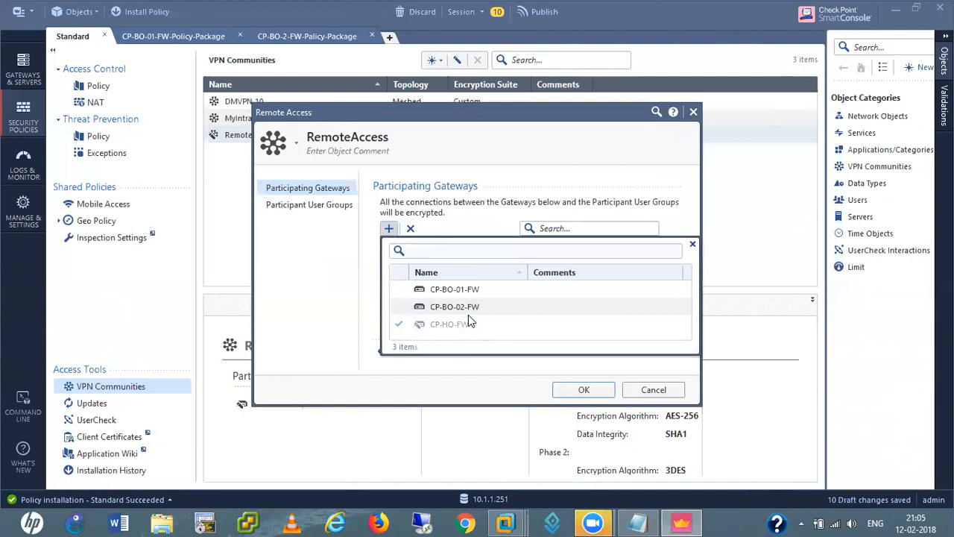
click(397, 324)
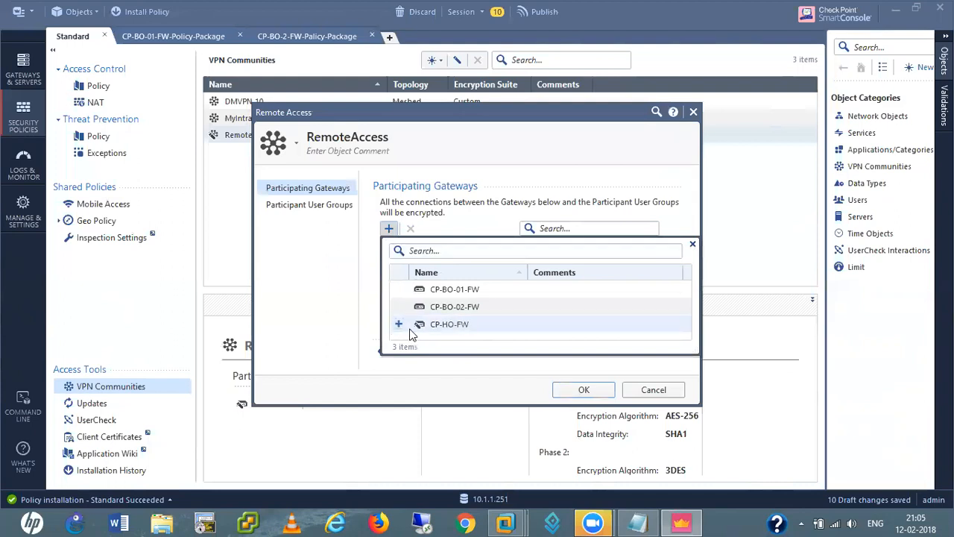
click(399, 324)
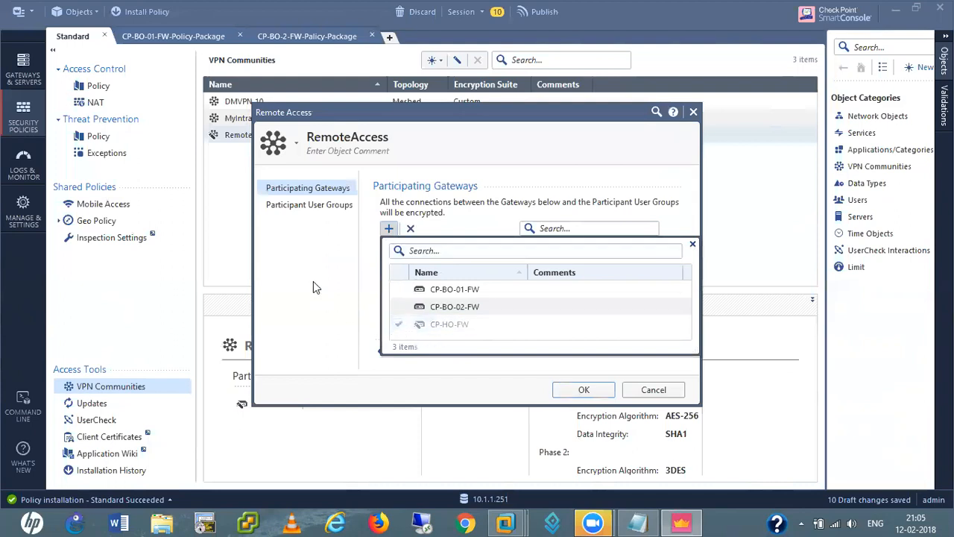
click(307, 279)
Make VPN-Users the community's participant user group and save the community
click(300, 207)
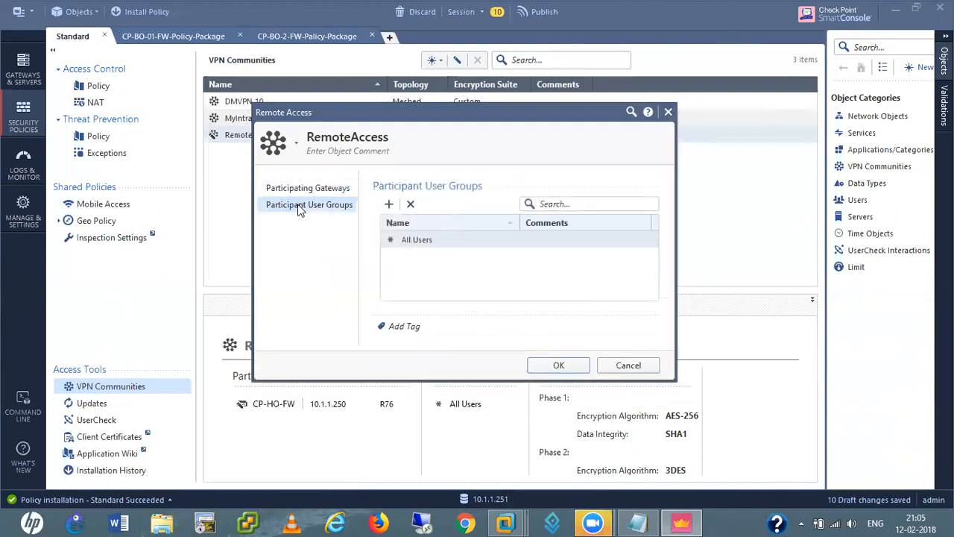
click(389, 205)
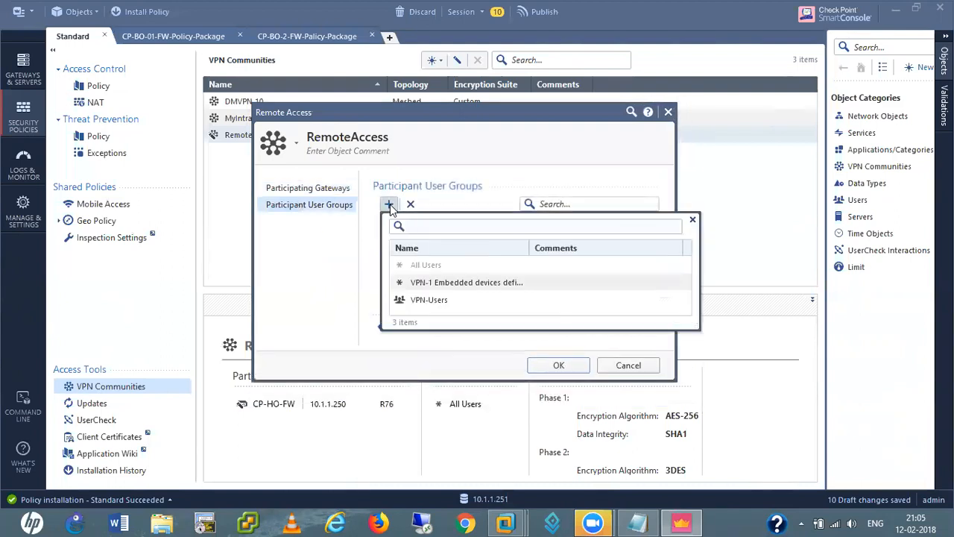
click(408, 299)
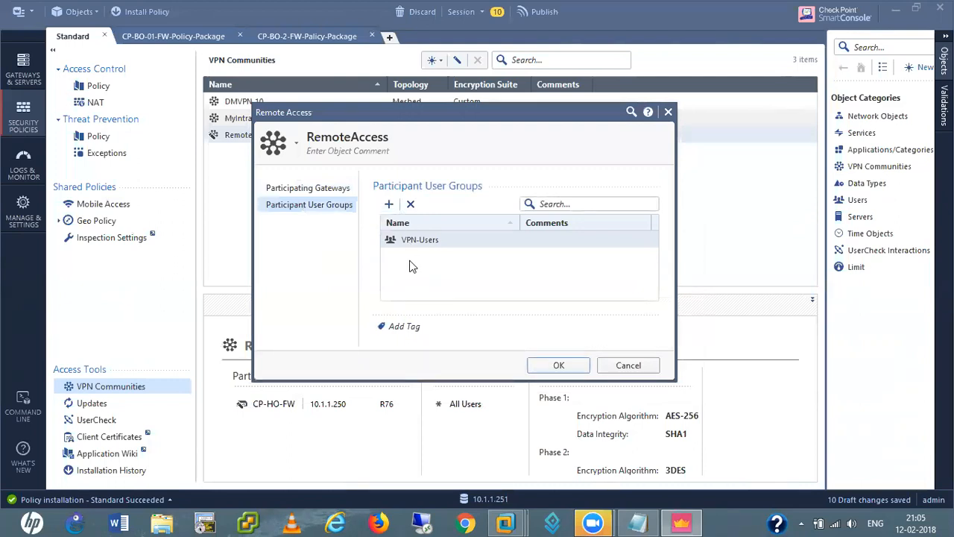
click(389, 204)
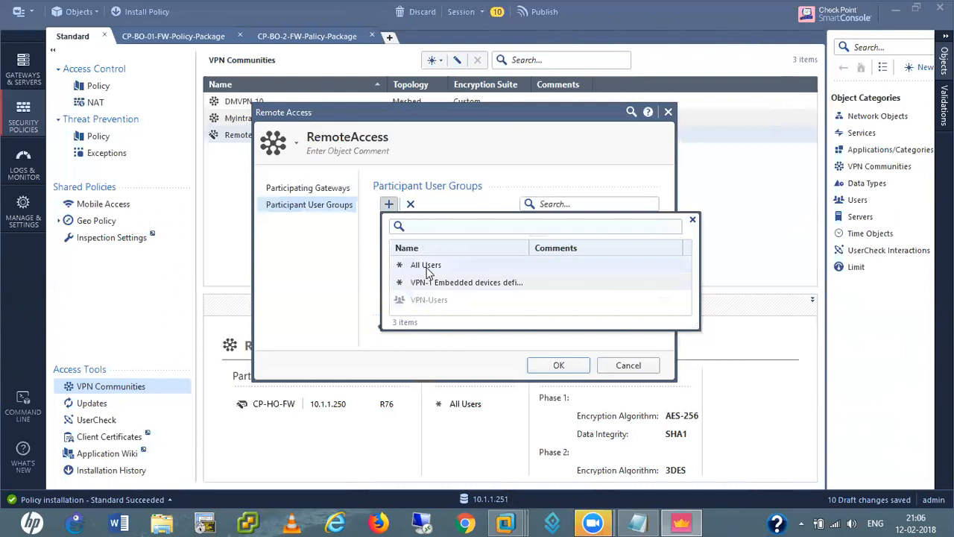
key(Escape)
click(559, 364)
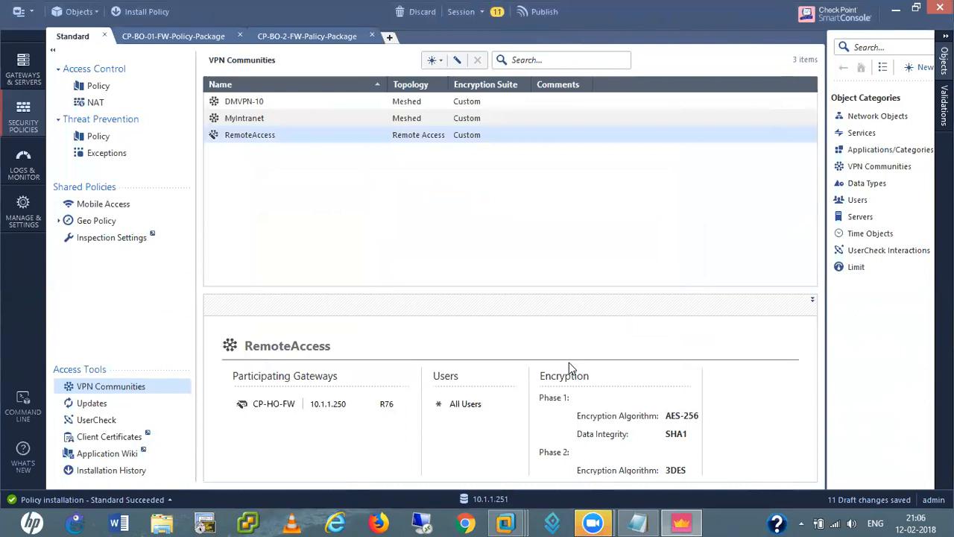
Start a new LDAP group named VPN-AD on the MY-AD account unit
click(861, 202)
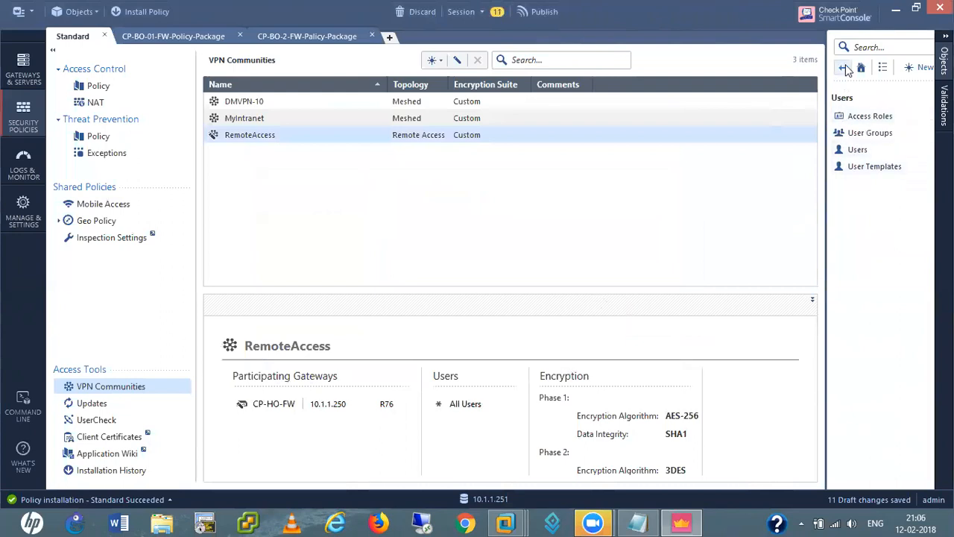
click(843, 68)
right_click(857, 199)
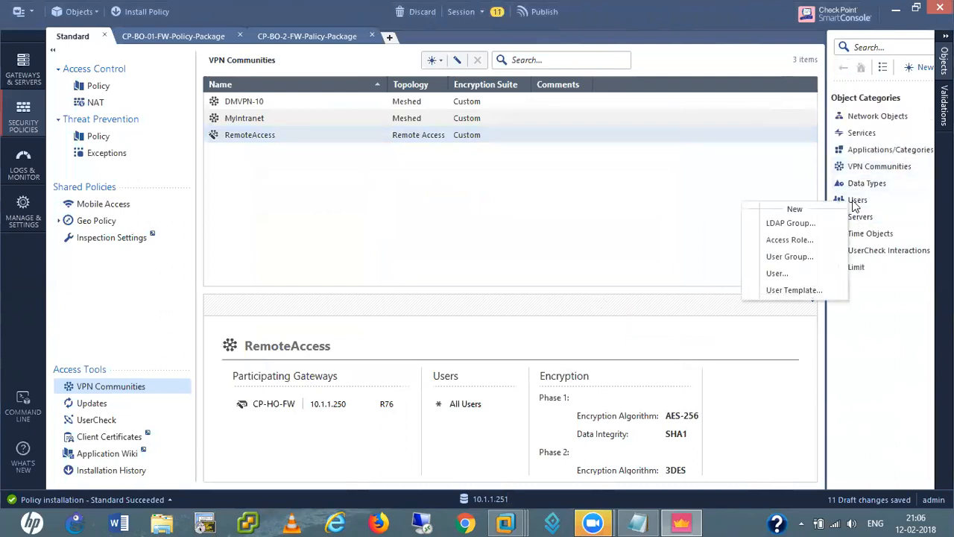
click(785, 225)
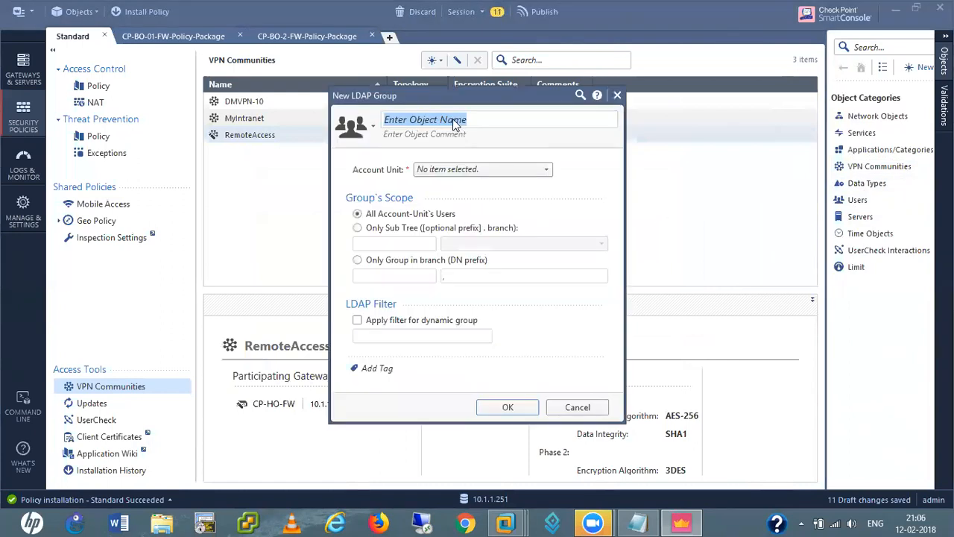
text(VPN-AD)
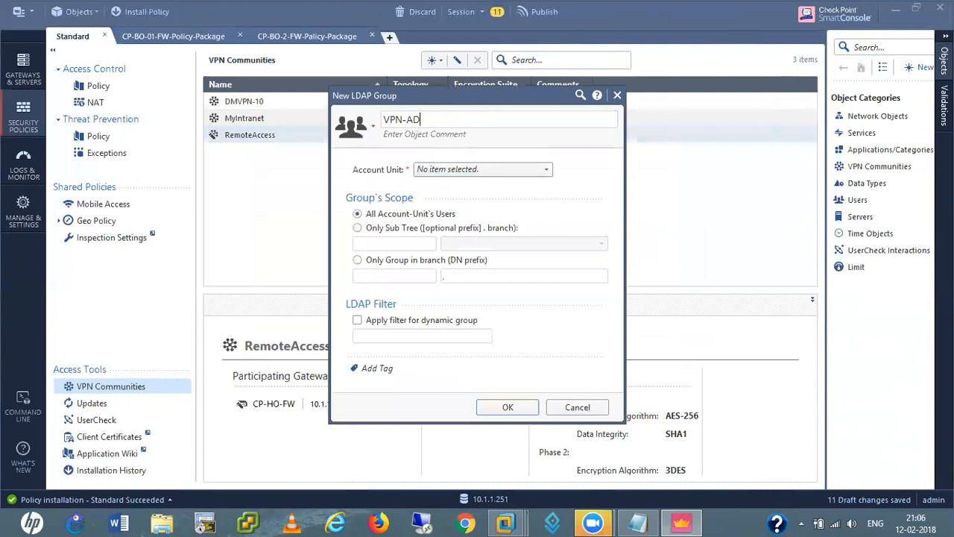
click(491, 169)
click(477, 209)
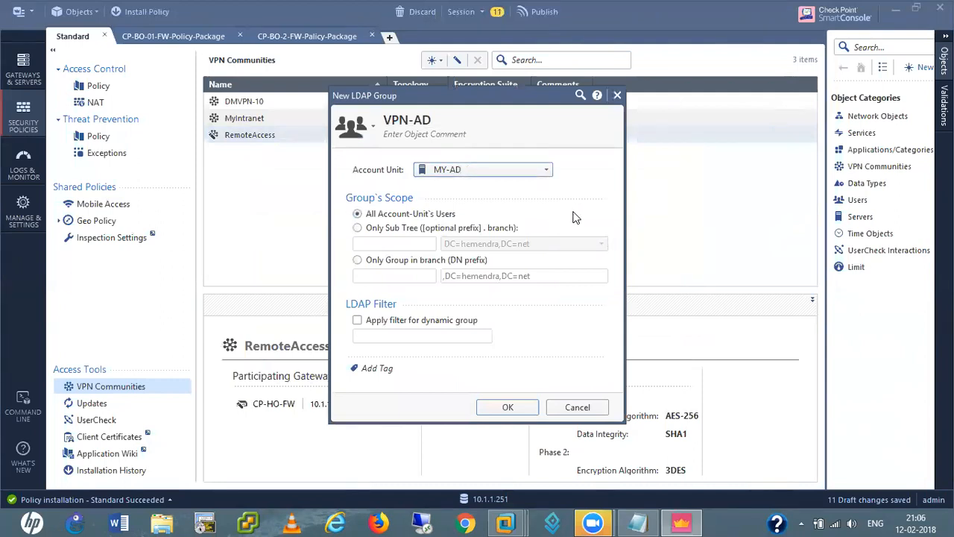
Restrict VPN-AD to the CN=Users branch only and save the group
click(358, 261)
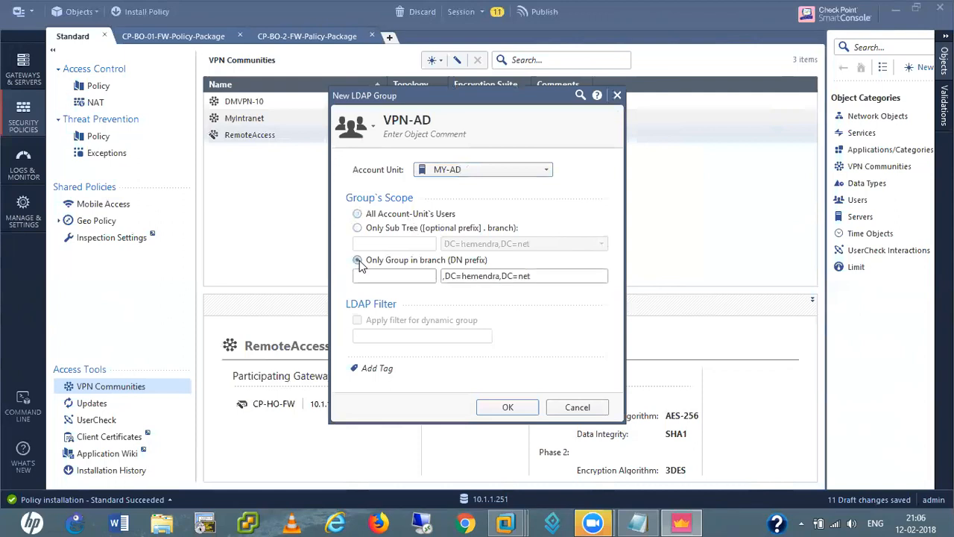
click(401, 275)
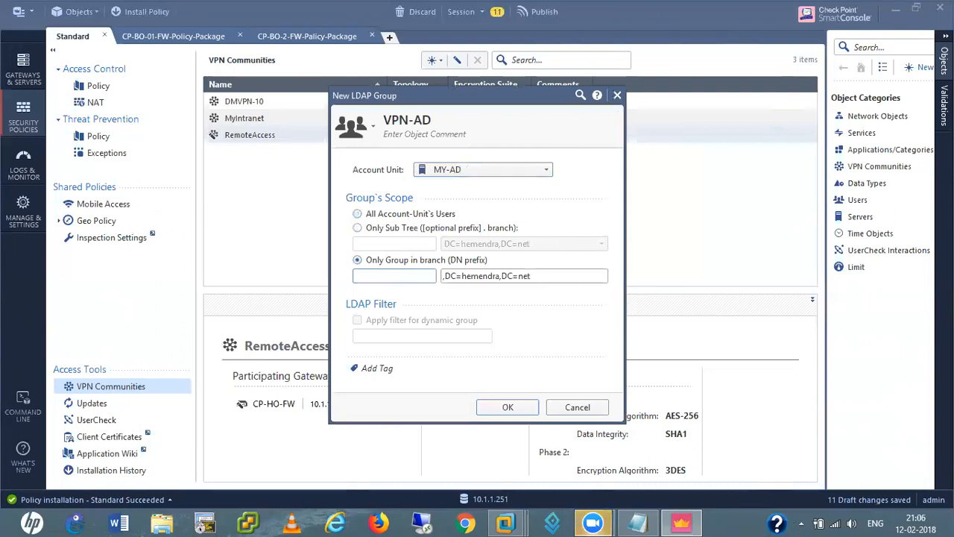
key(super+d)
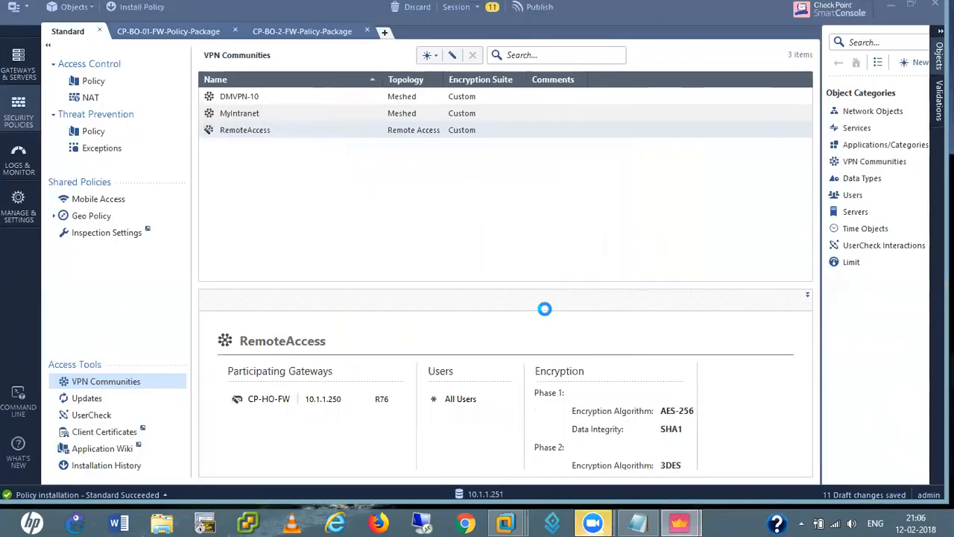
mouse_move(693, 520)
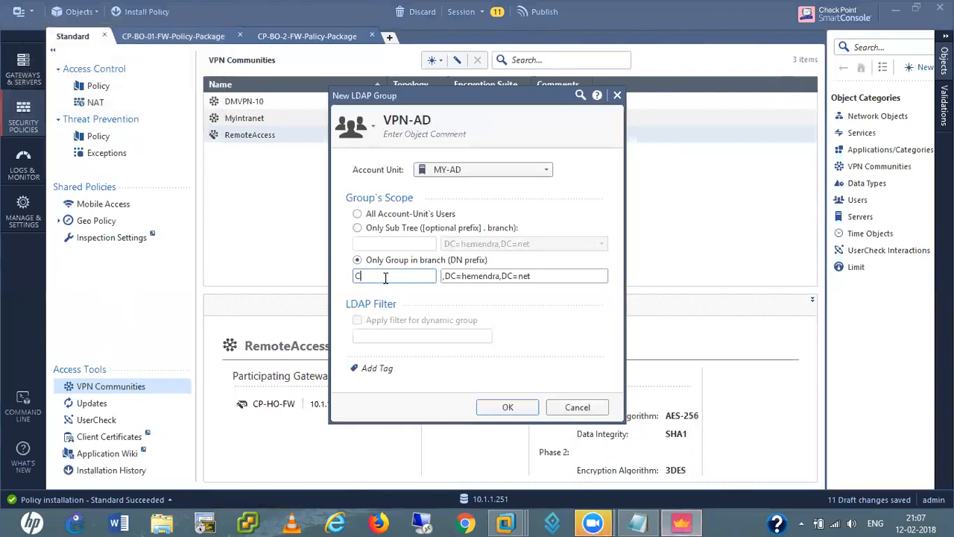
text(N=users)
key(BackSpace)
key(BackSpace)
key(BackSpace)
key(BackSpace)
key(BackSpace)
text(Users)
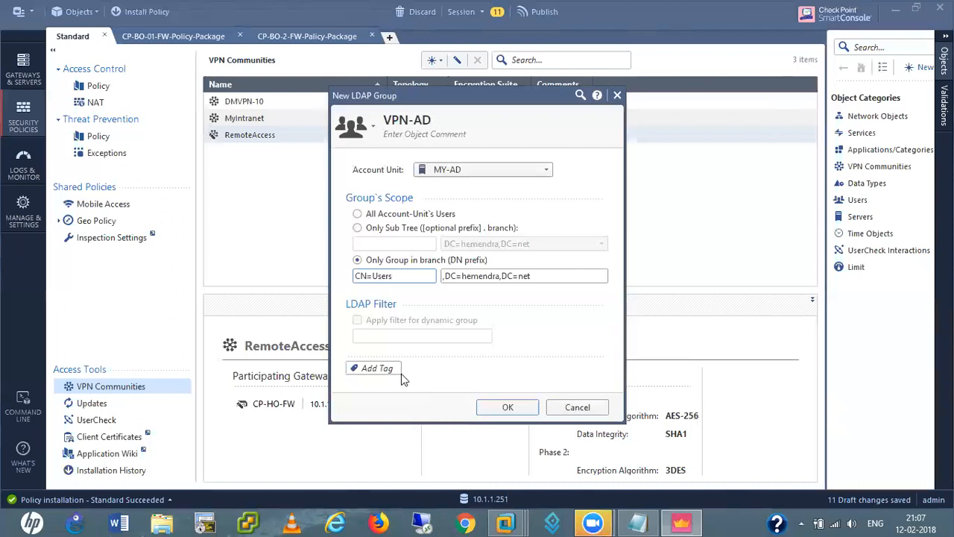
click(510, 408)
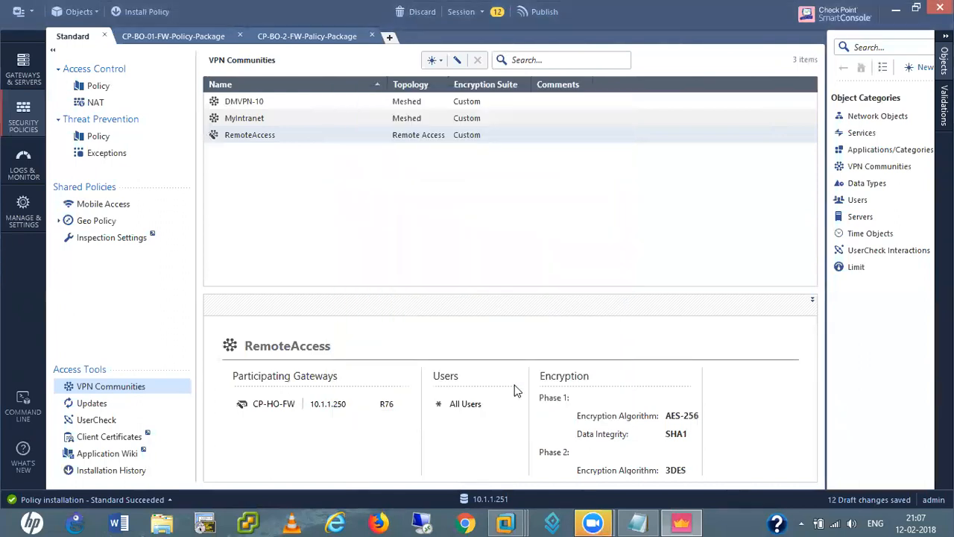
Add VPN-AD to RemoteAccess's participant user groups and save the community
double_click(244, 135)
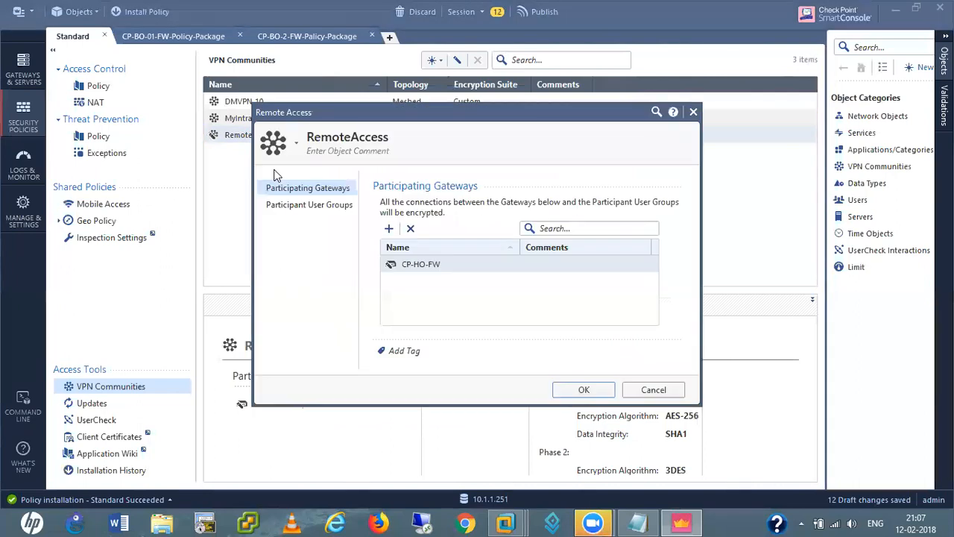
click(306, 206)
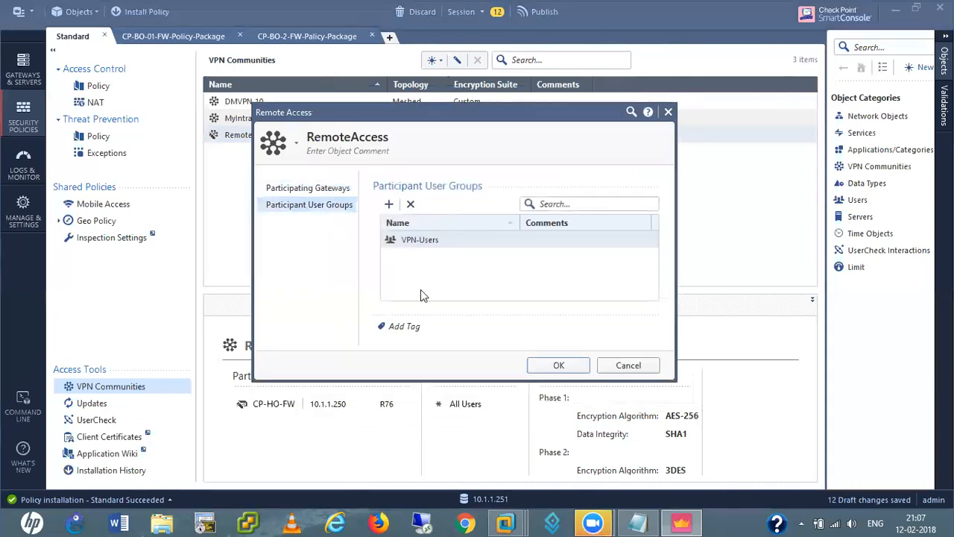
click(388, 204)
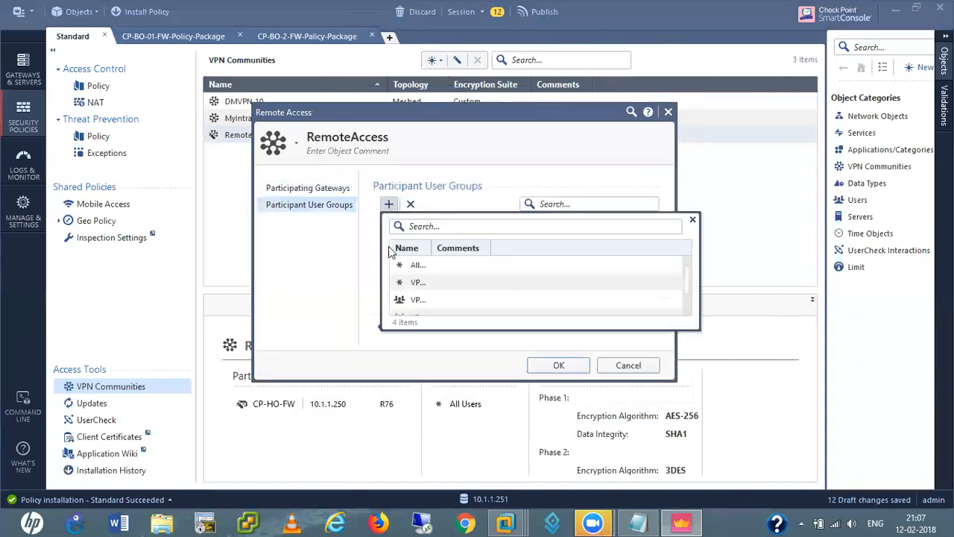
click(423, 299)
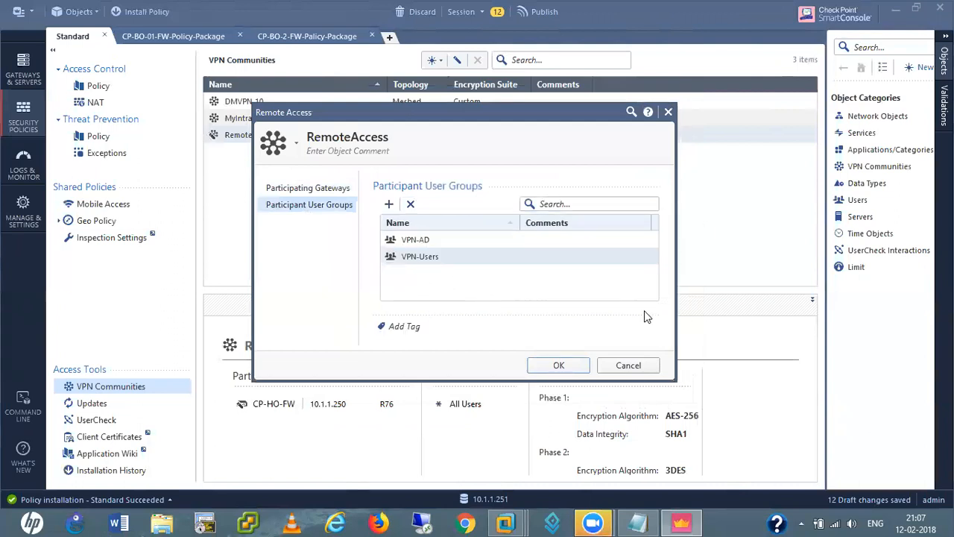
click(561, 365)
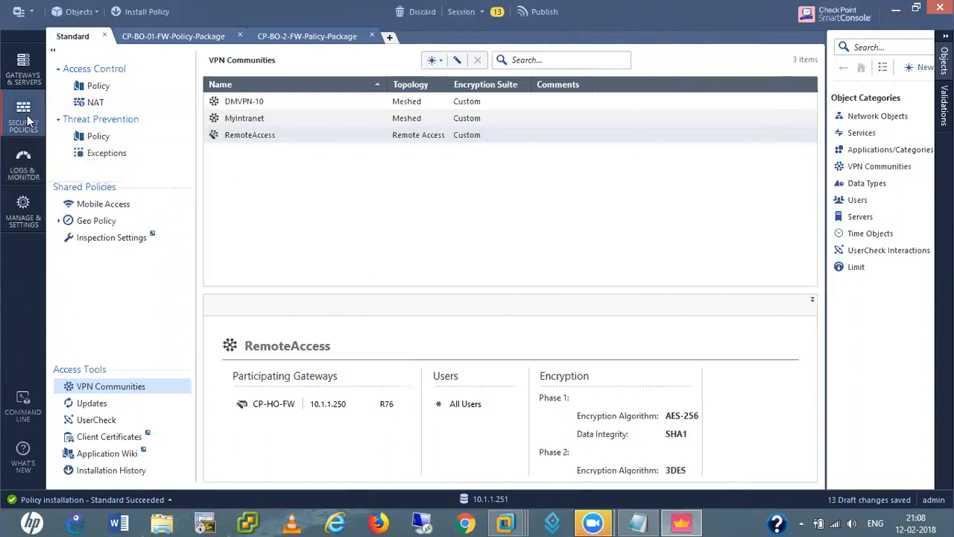
In the Standard access policy, insert a new empty rule 1 above DMVPN-10
click(105, 91)
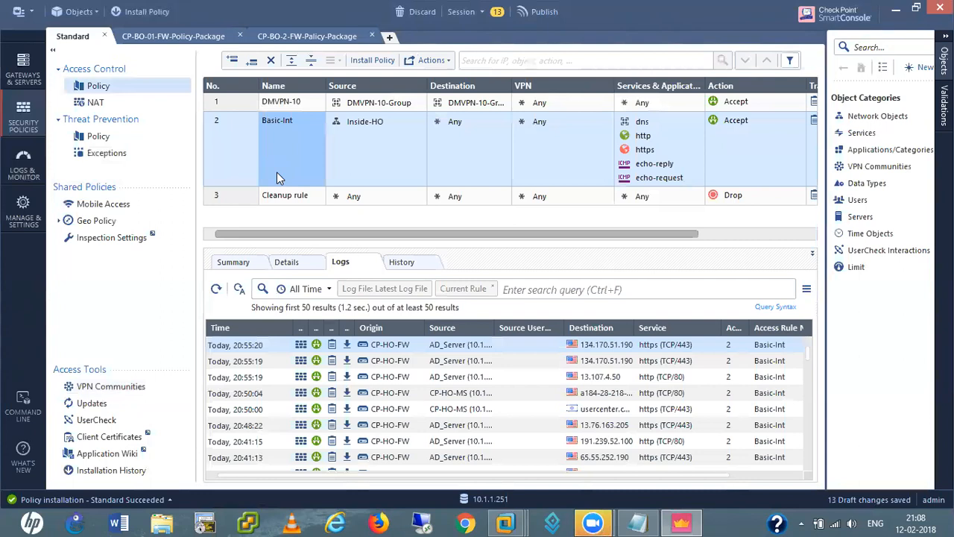
click(233, 105)
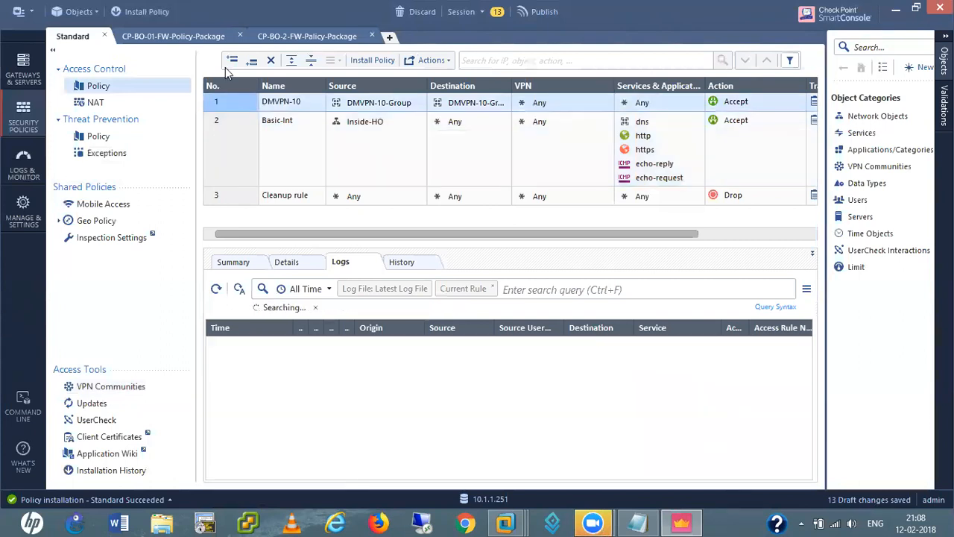
click(231, 63)
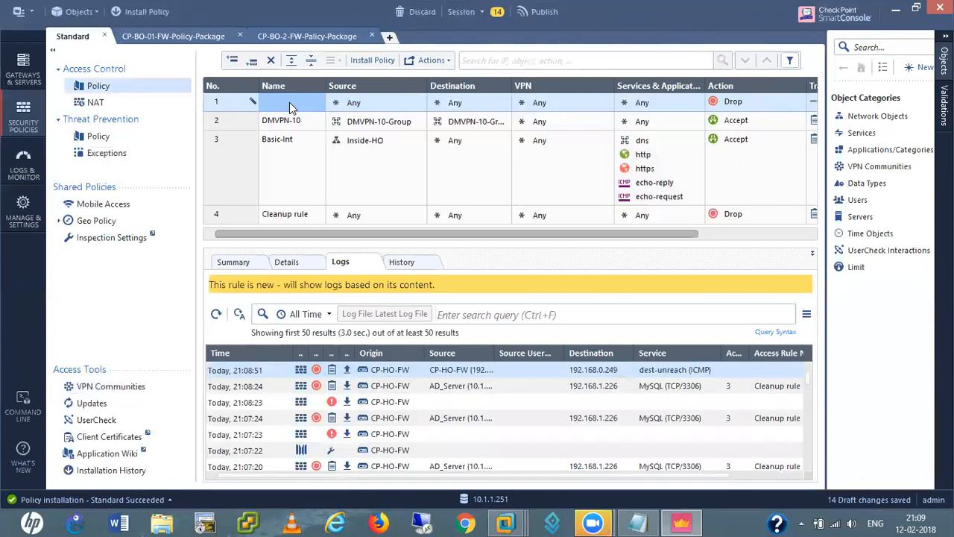
Name the new rule CtoS_VPN and set its source to Inside-Users
double_click(289, 102)
text(CtoS_VPN)
click(377, 108)
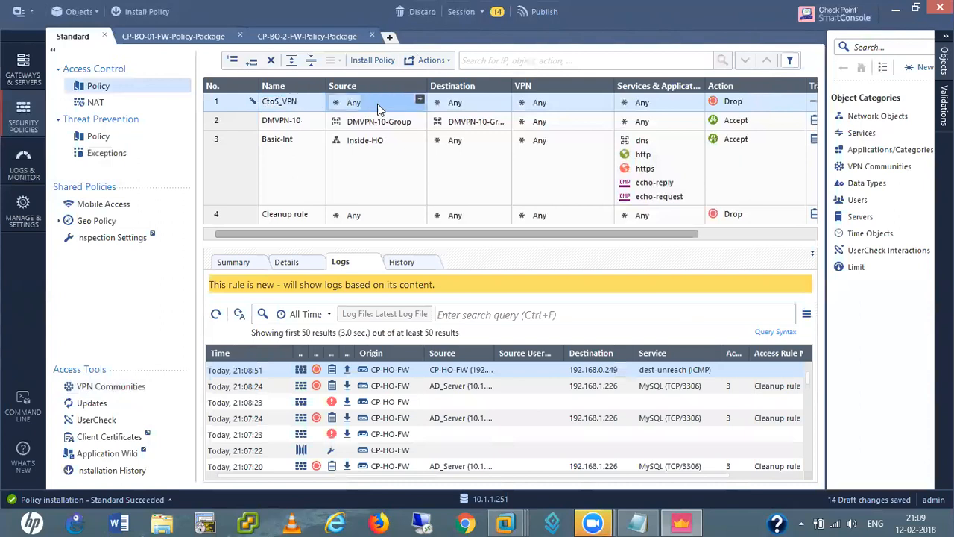
click(421, 100)
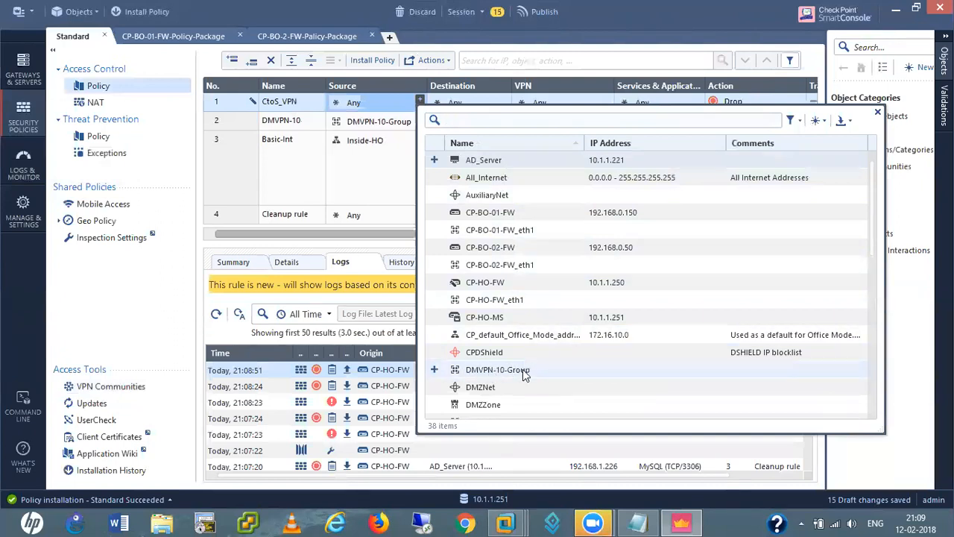
scroll(547, 404, down, 5)
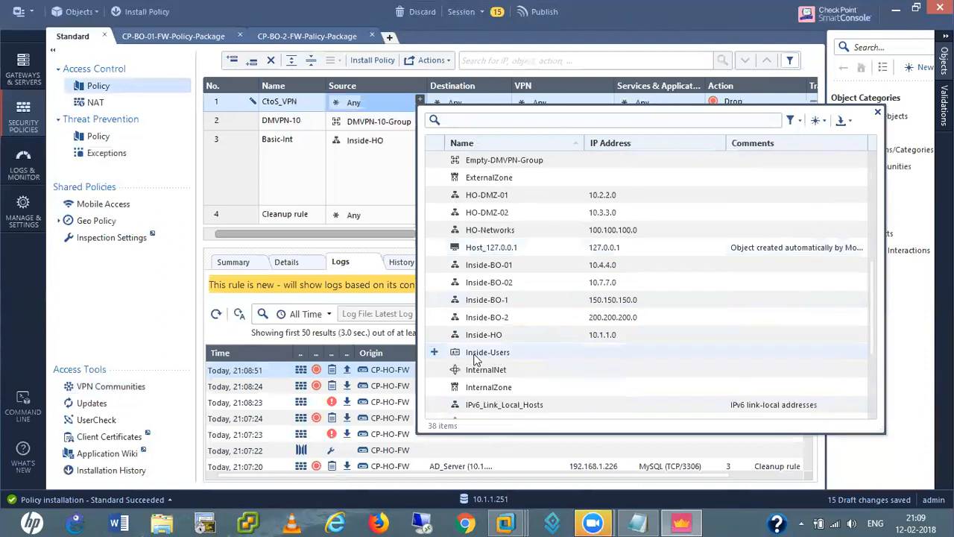
click(436, 353)
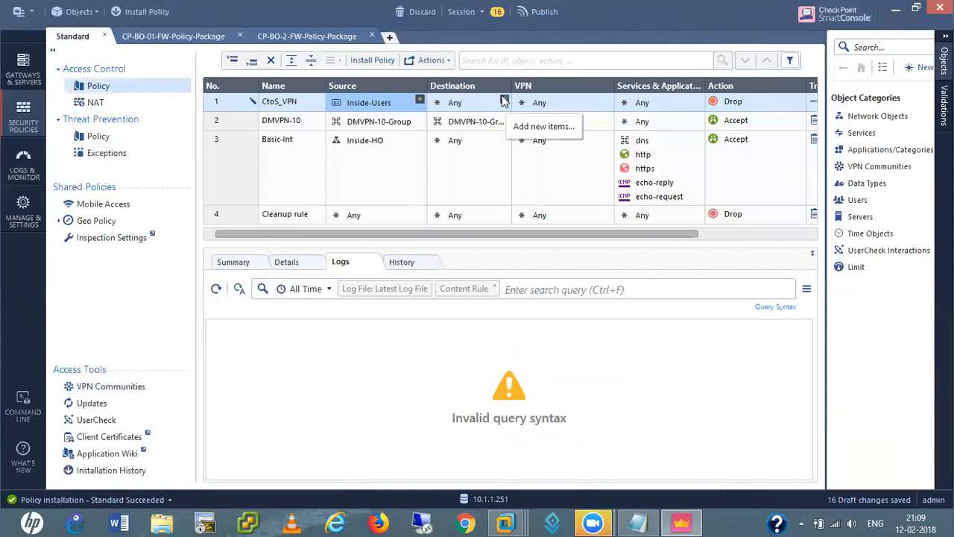
Limit rule 1's VPN to the RemoteAccess community and set its action to Accept
click(566, 105)
right_click(566, 103)
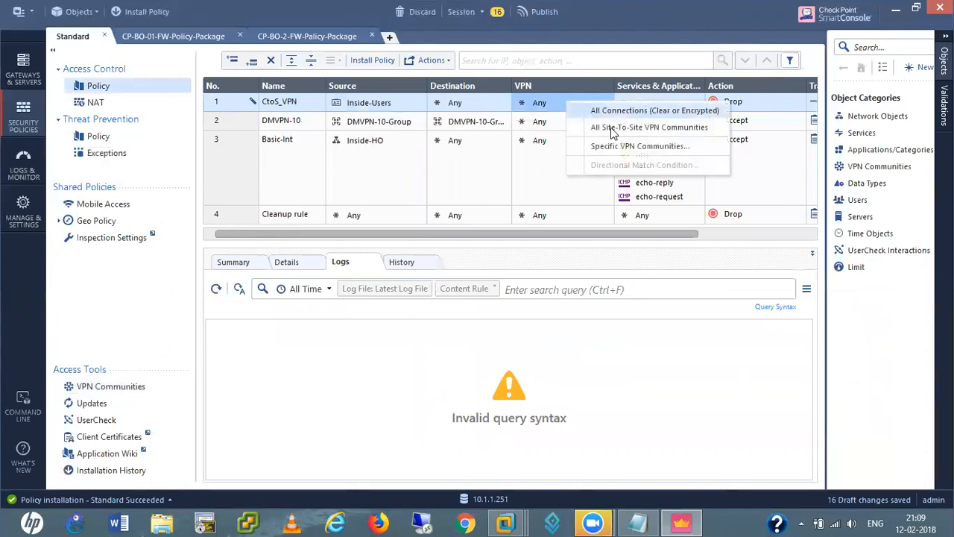
click(625, 147)
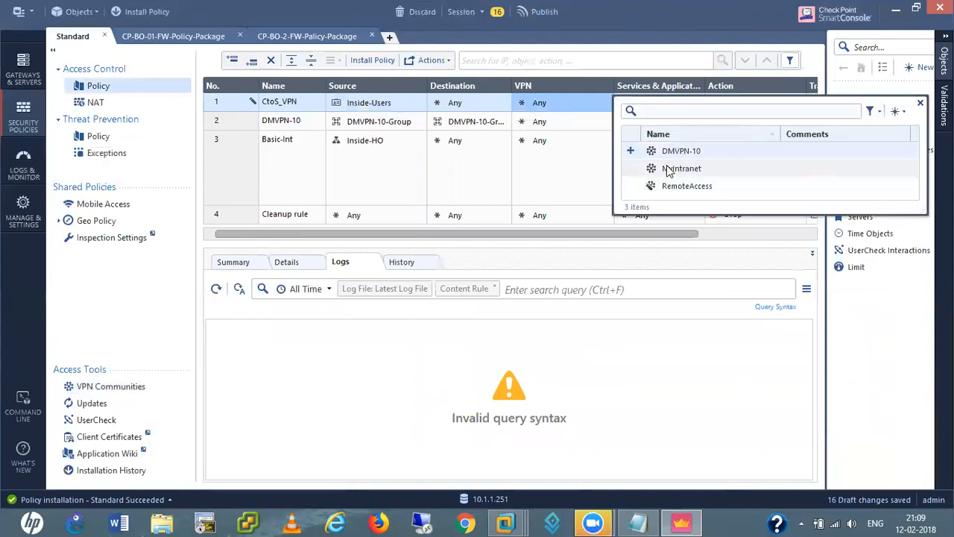
click(631, 186)
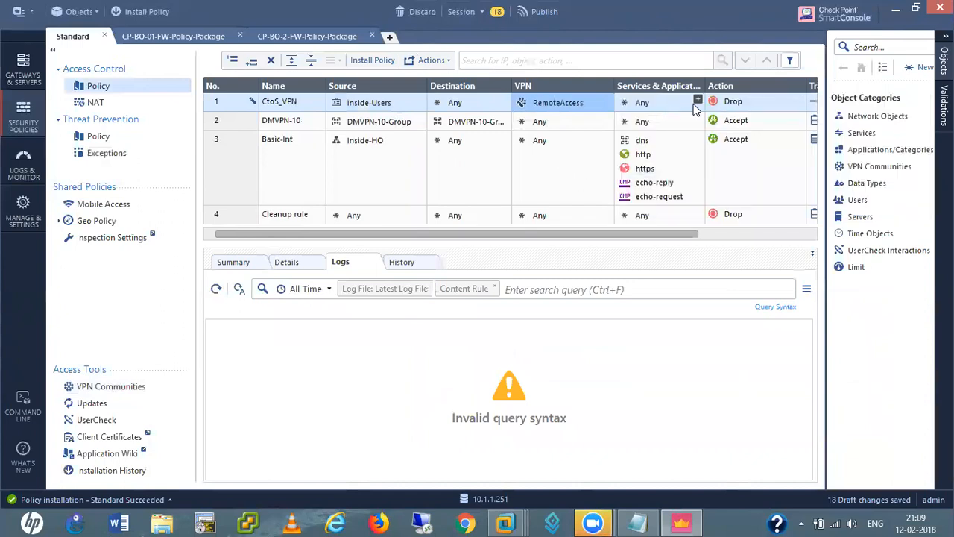
click(753, 106)
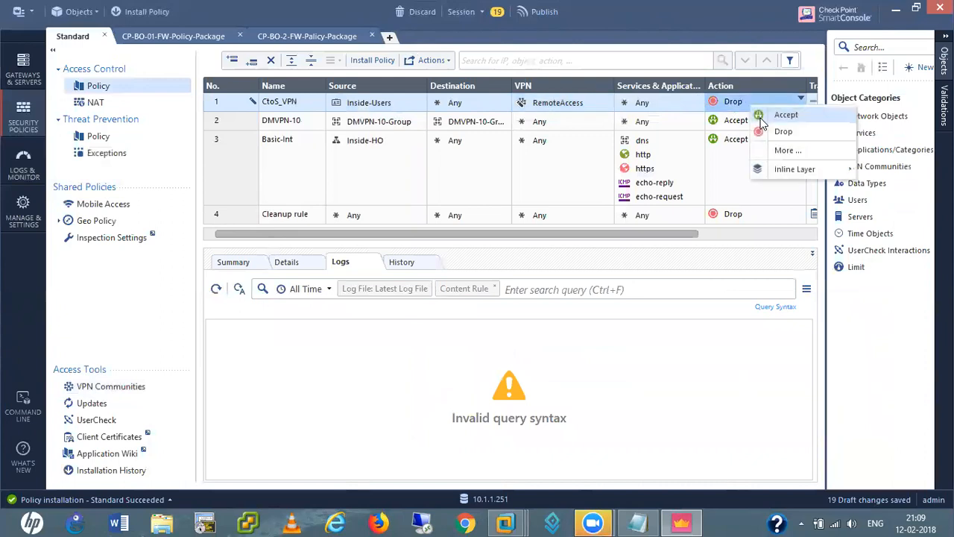
click(783, 115)
drag(632, 234, 775, 236)
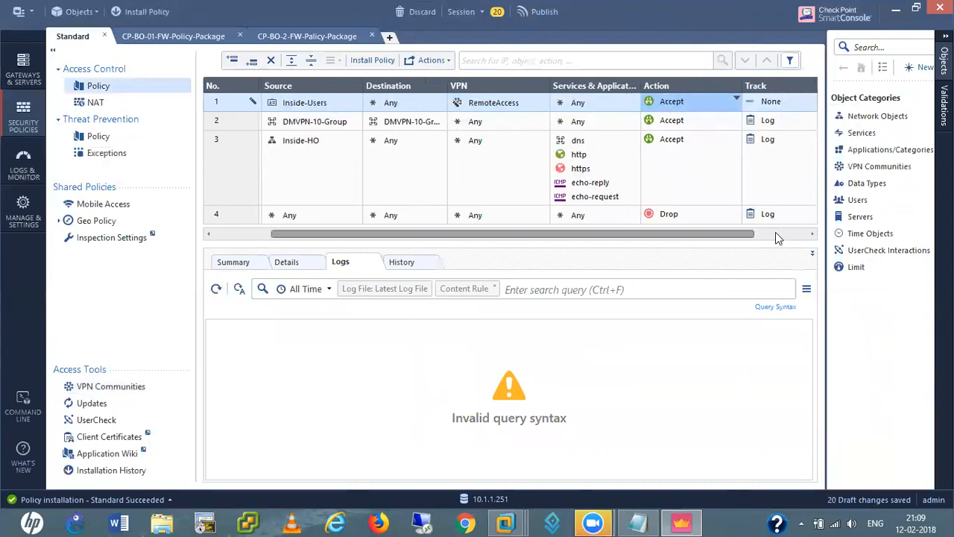
Set rule 1's tracking to Log and install it on CP-HO-FW
click(723, 101)
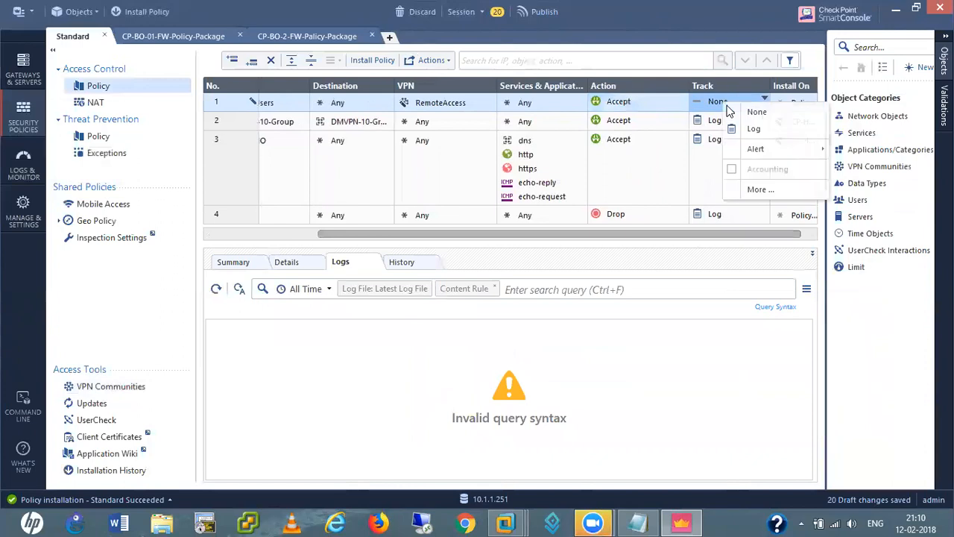
click(754, 129)
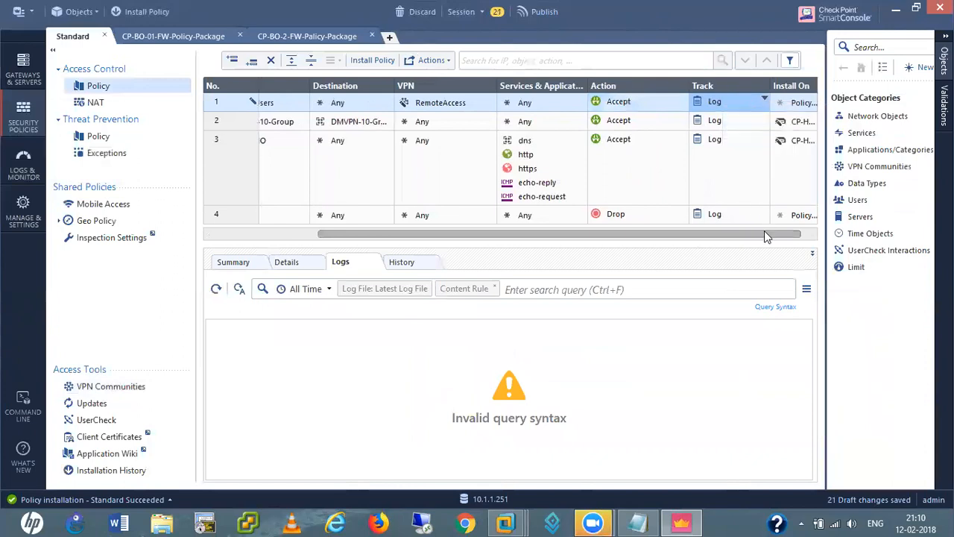
drag(766, 236, 771, 236)
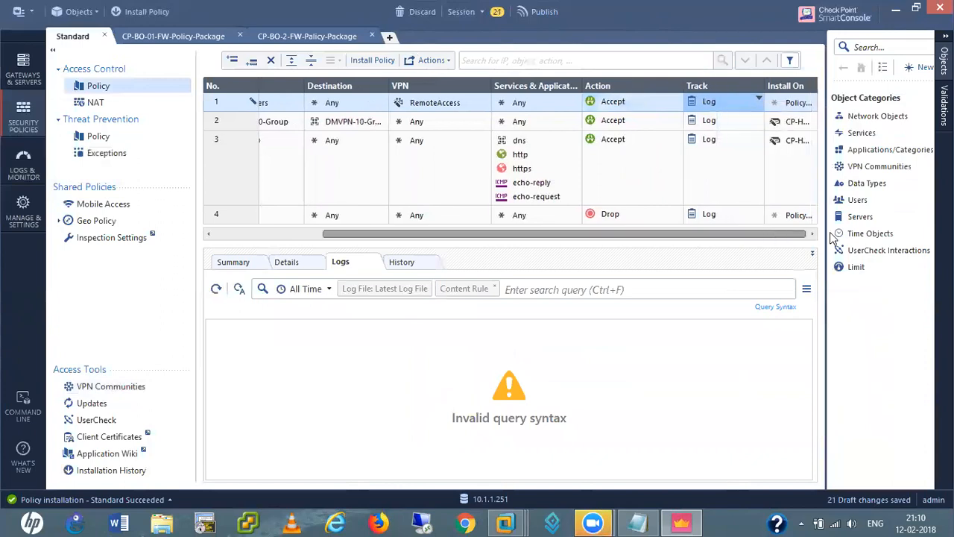
click(810, 108)
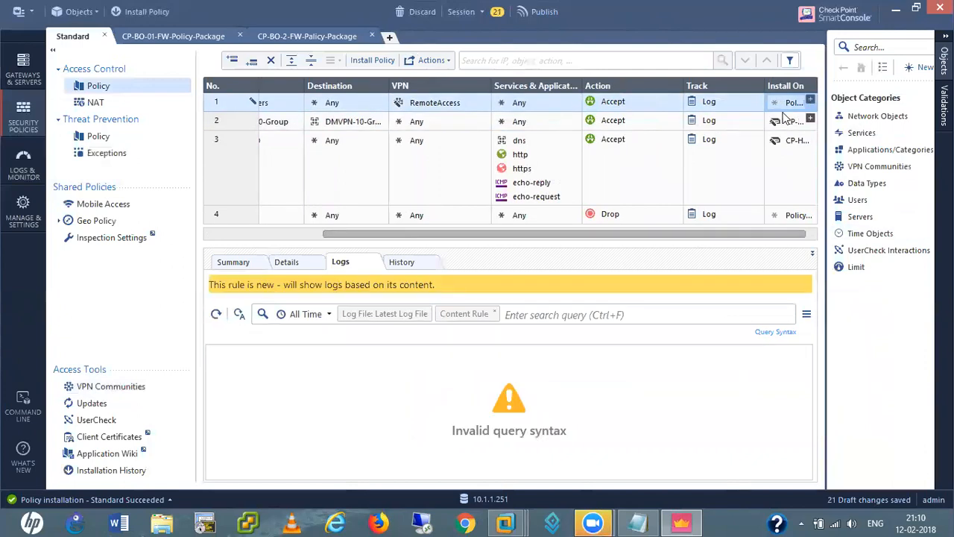
click(810, 103)
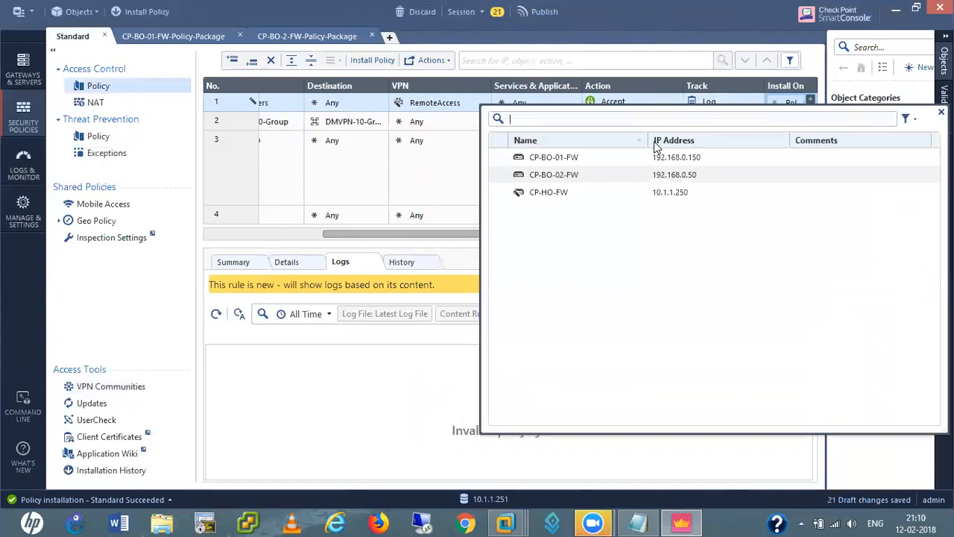
click(497, 192)
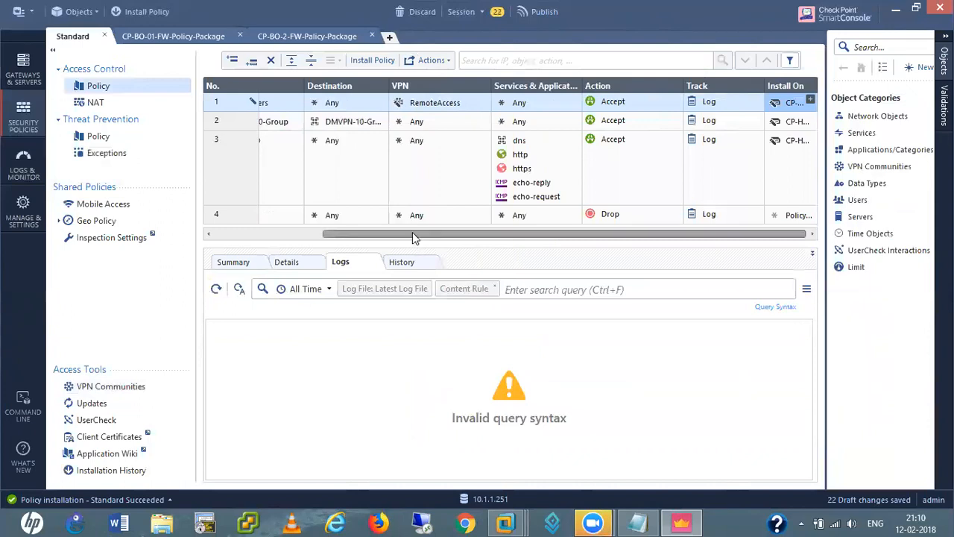
drag(411, 234, 240, 235)
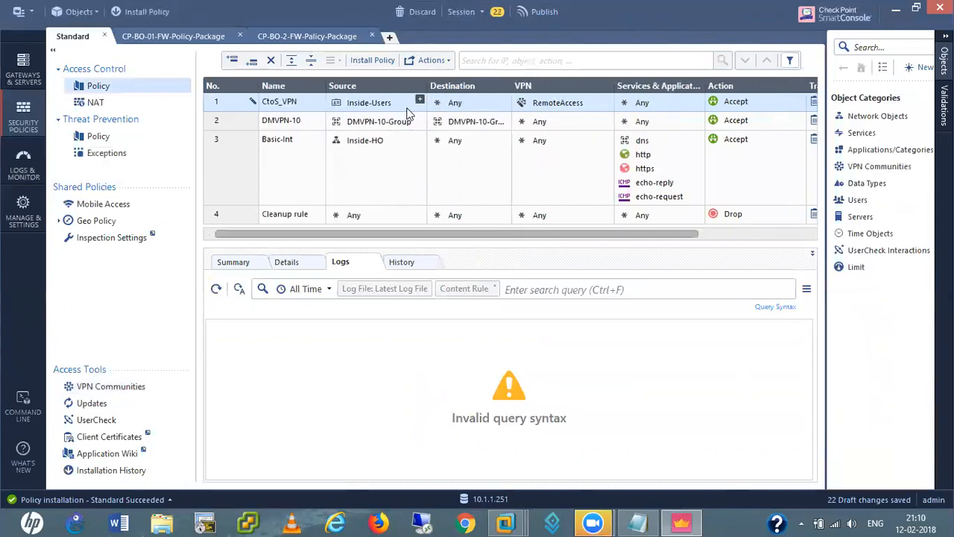
Add the internal user group VPN-Users to the Inside-Users access role and save it
click(868, 200)
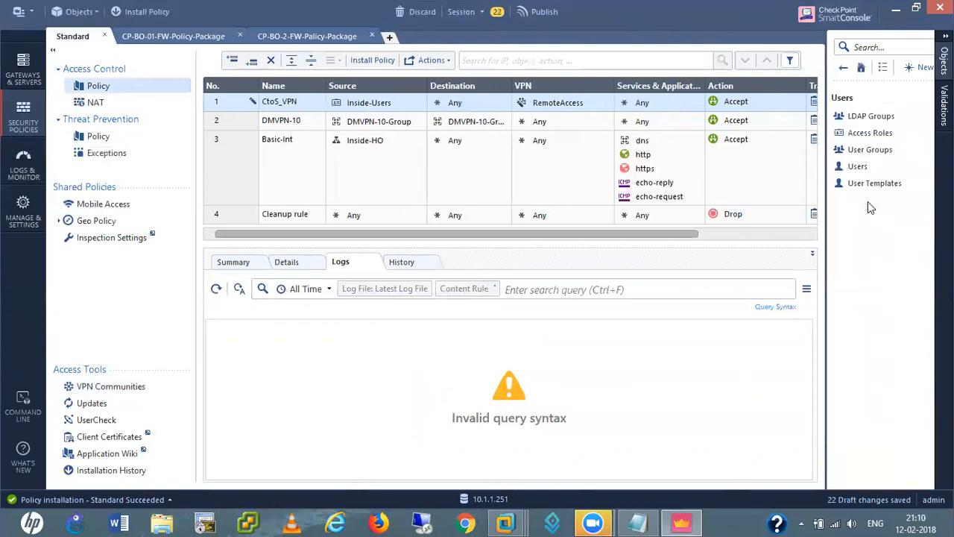
click(871, 132)
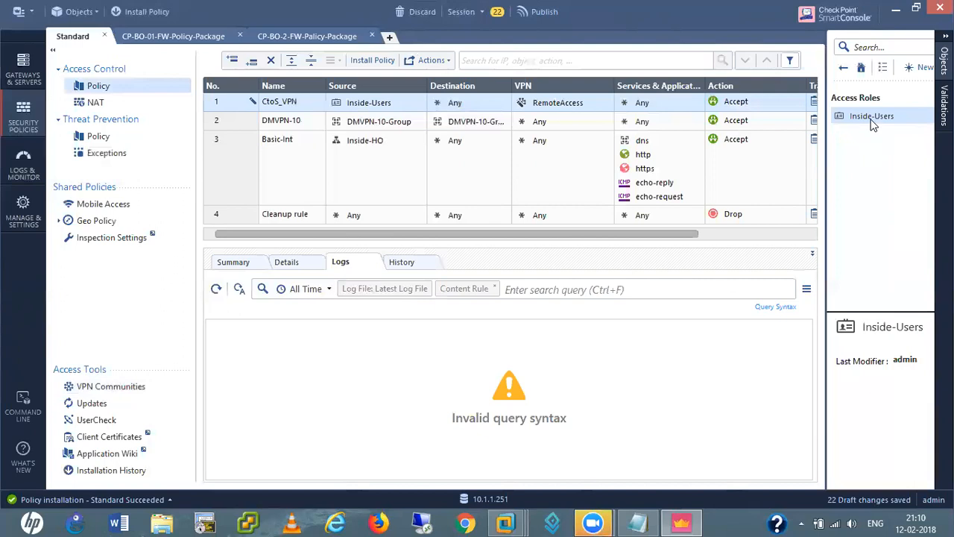
double_click(870, 118)
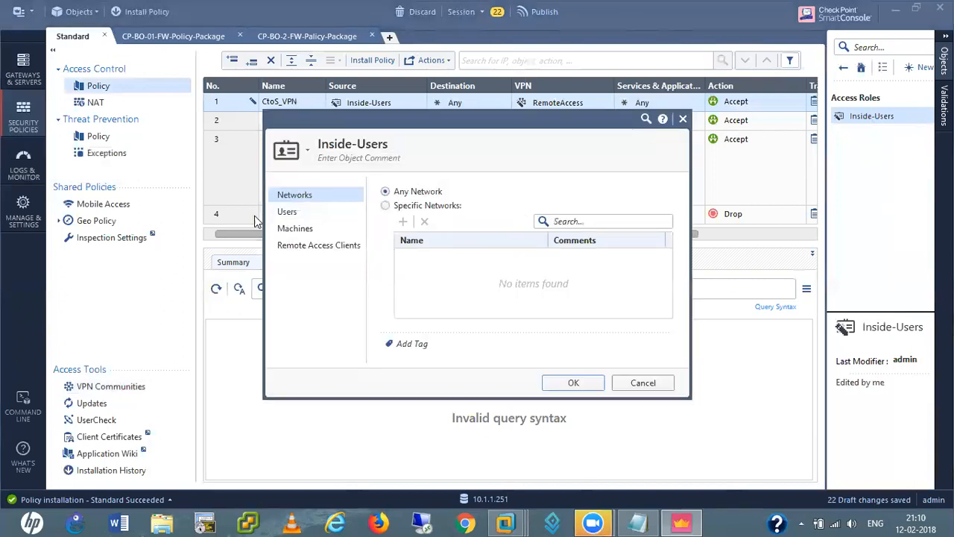
click(288, 212)
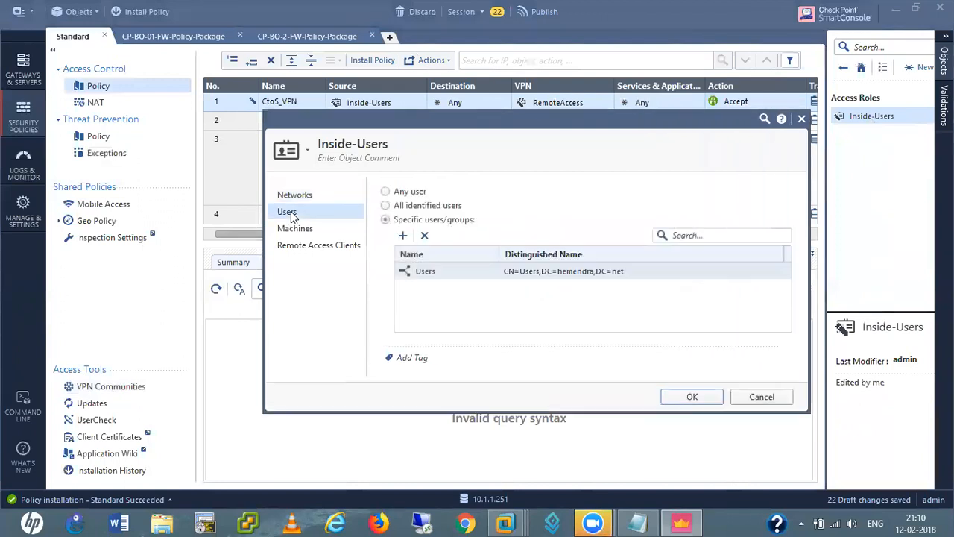
click(403, 236)
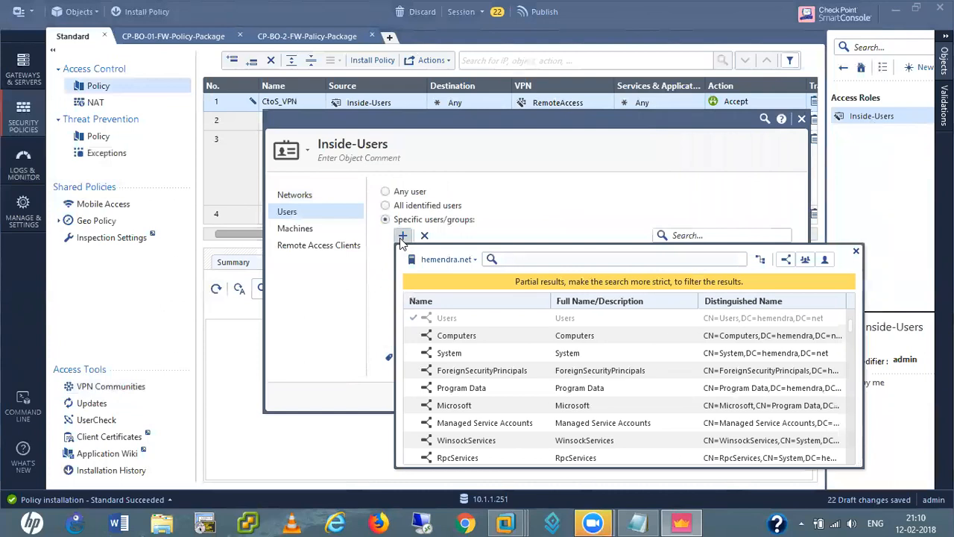
scroll(537, 365, down, 1)
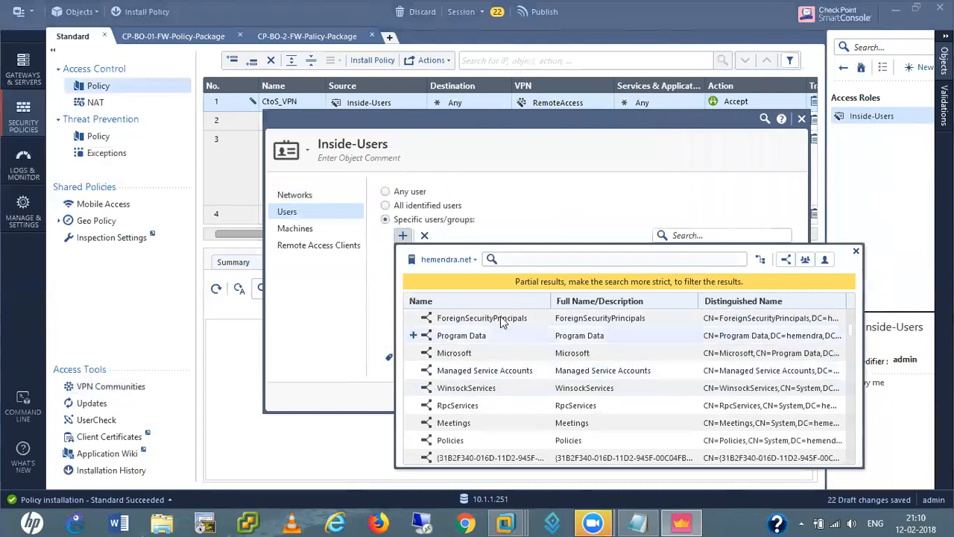
click(473, 261)
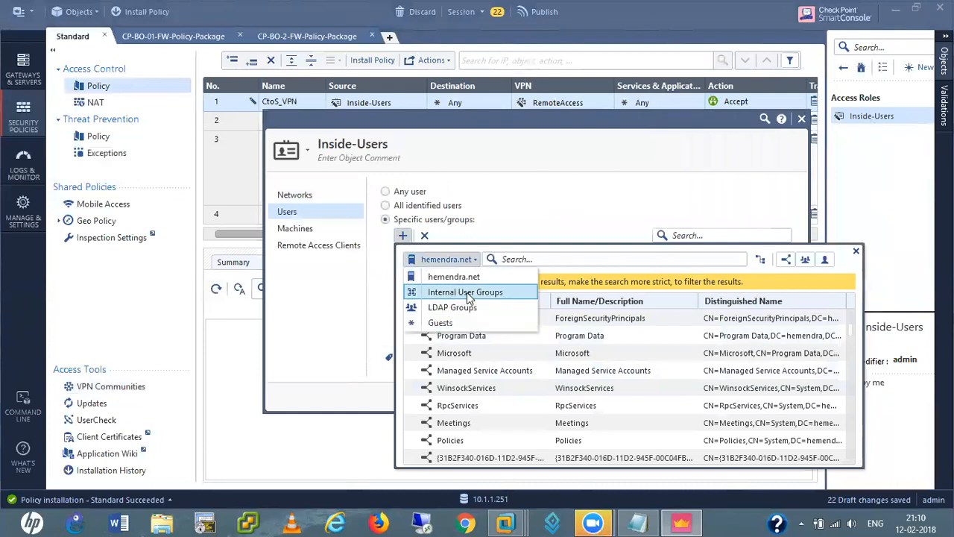
click(466, 292)
click(412, 300)
click(367, 308)
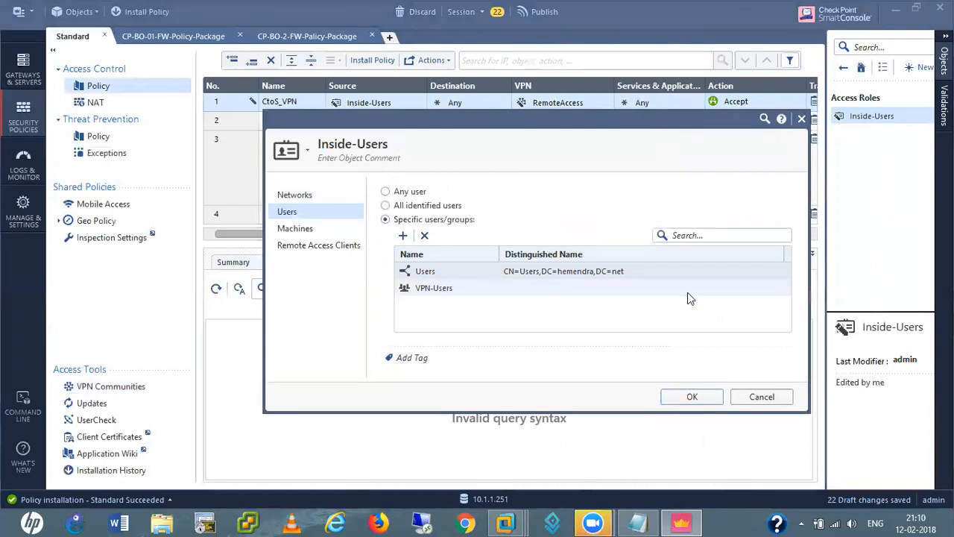
click(686, 403)
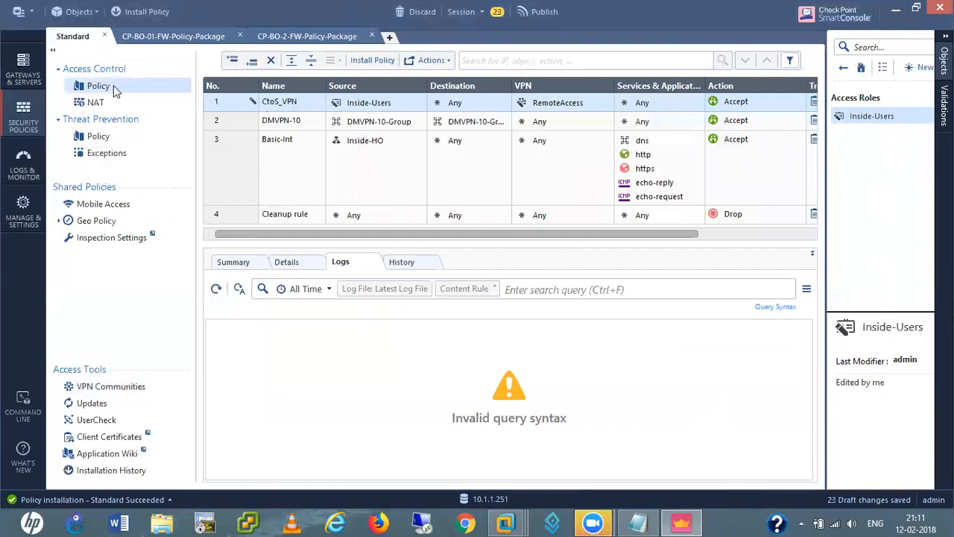
Publish the 23 draft changes and install the access policy
mouse_move(367, 107)
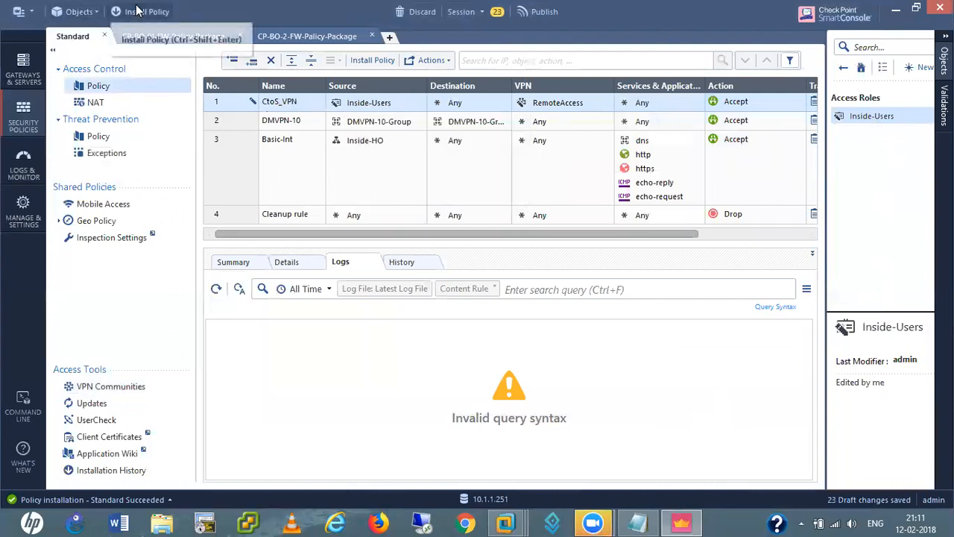
click(377, 64)
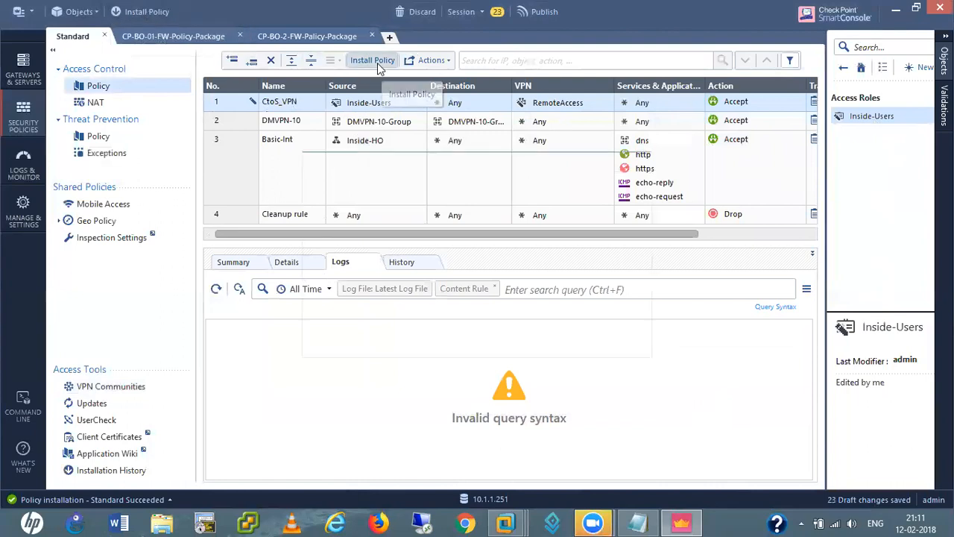
click(534, 339)
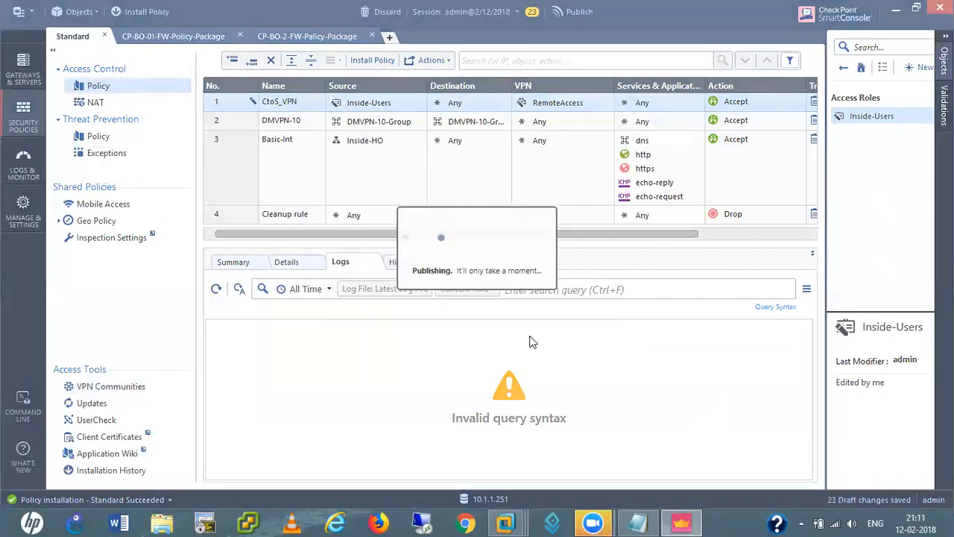
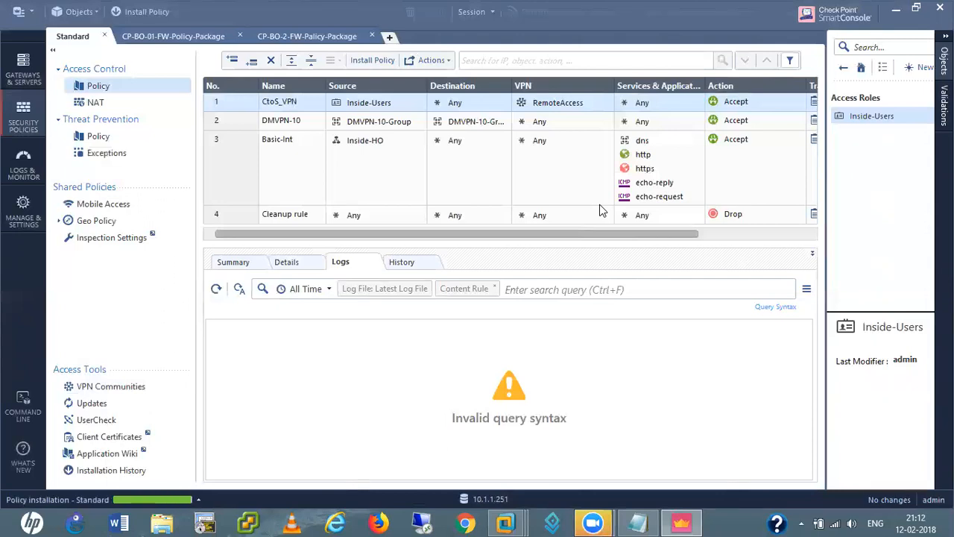
Review why the previous policy installation failed in Recent Tasks
click(198, 503)
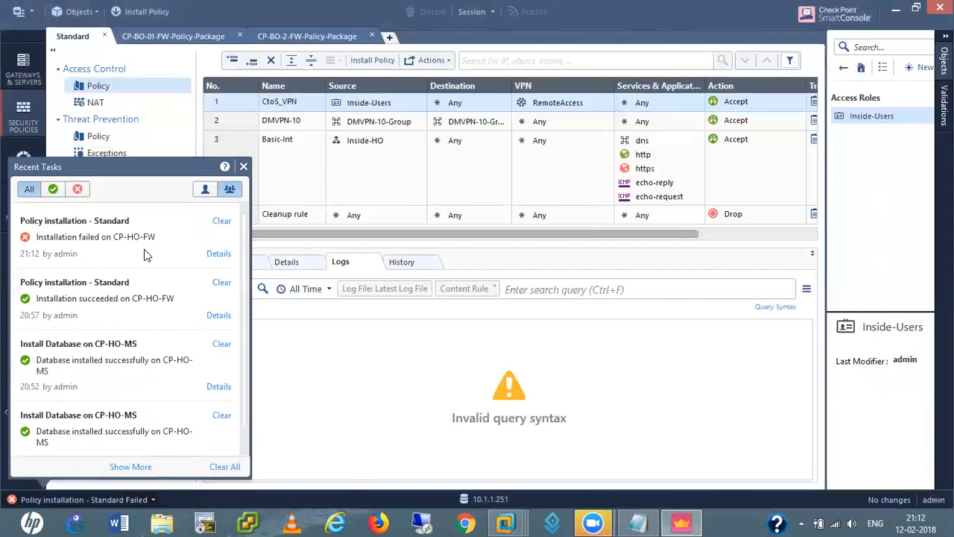
click(219, 254)
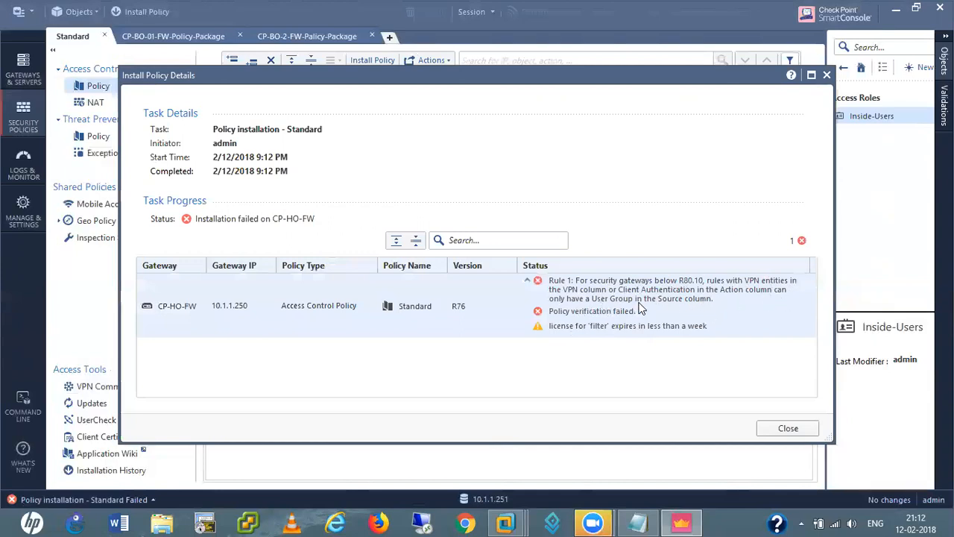
click(787, 429)
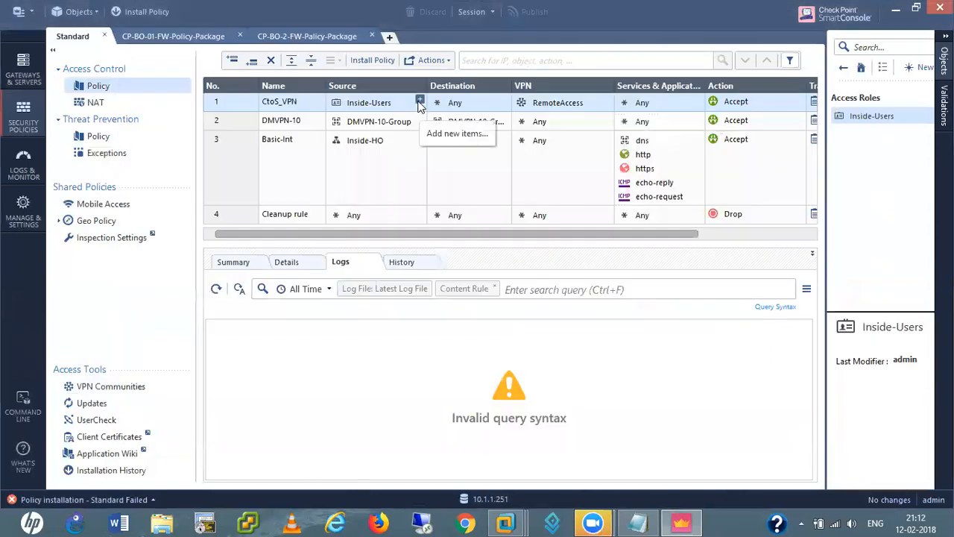
Browse the CtoS_VPN source picker's Users, Network Objects and Groups categories without adding anything
click(419, 102)
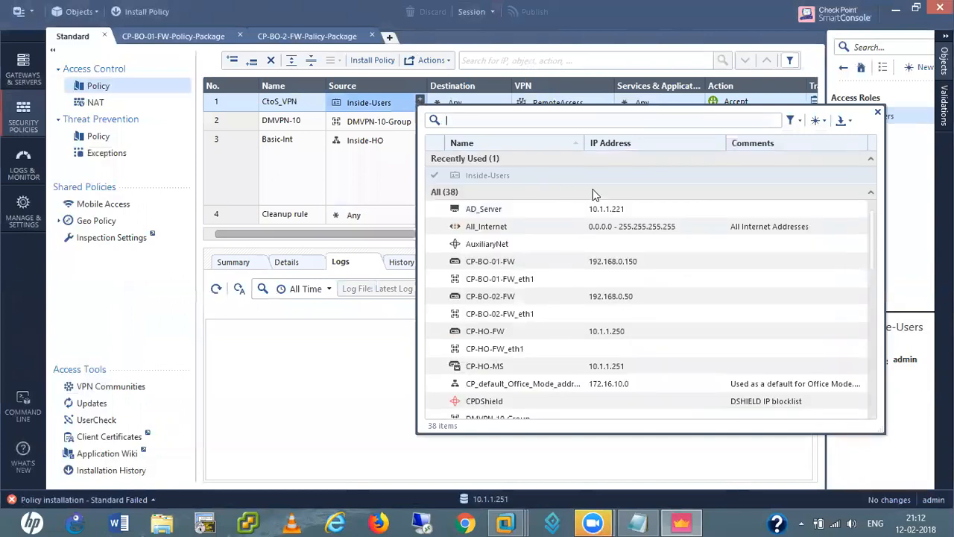
click(799, 122)
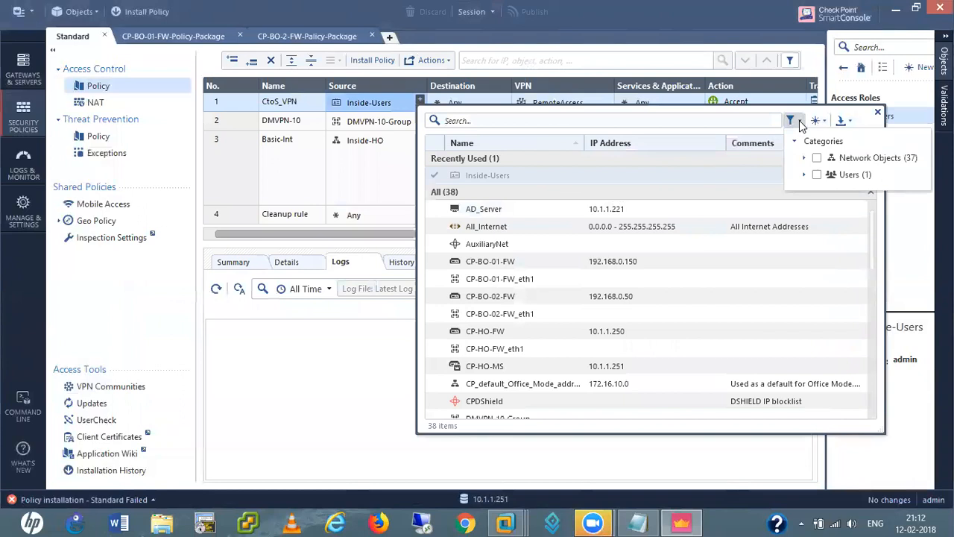
click(817, 175)
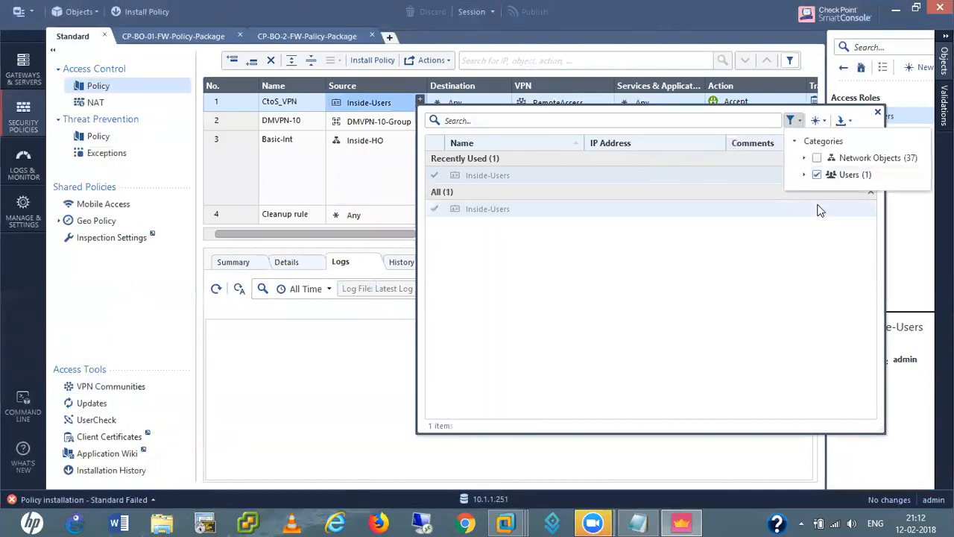
click(804, 174)
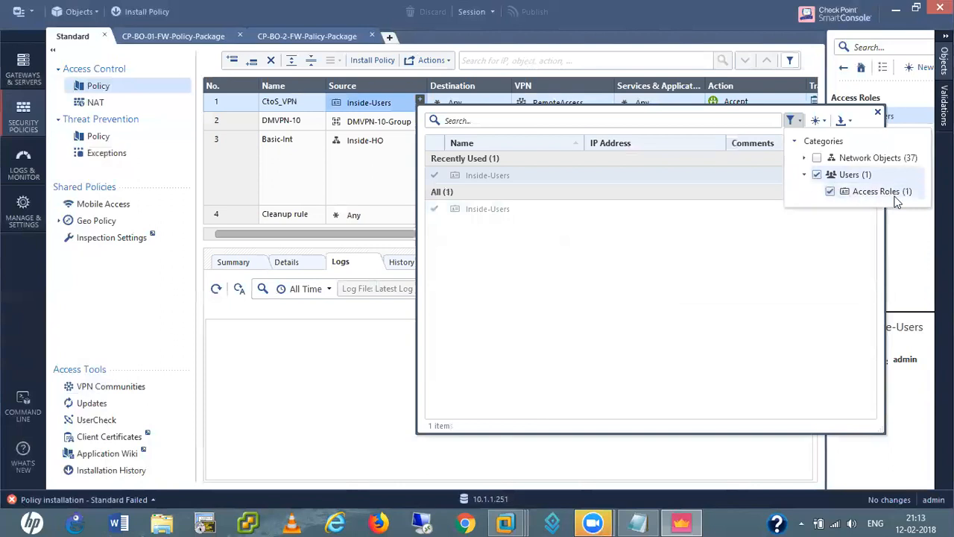
click(805, 158)
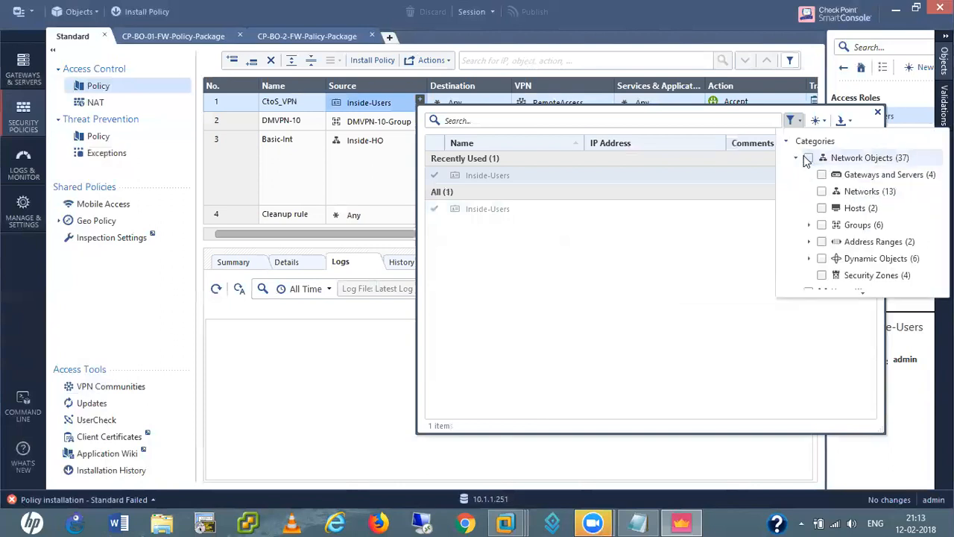
scroll(834, 241, down, 1)
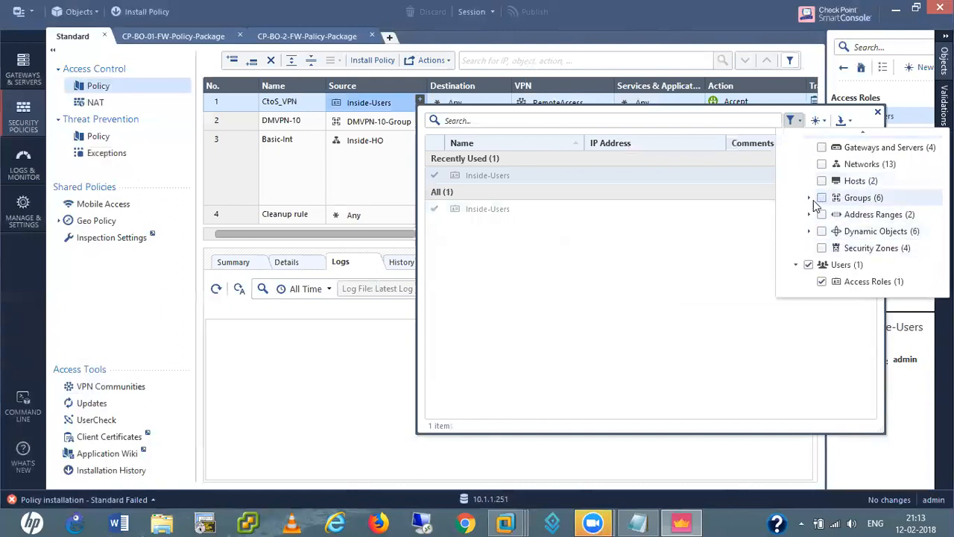
click(809, 198)
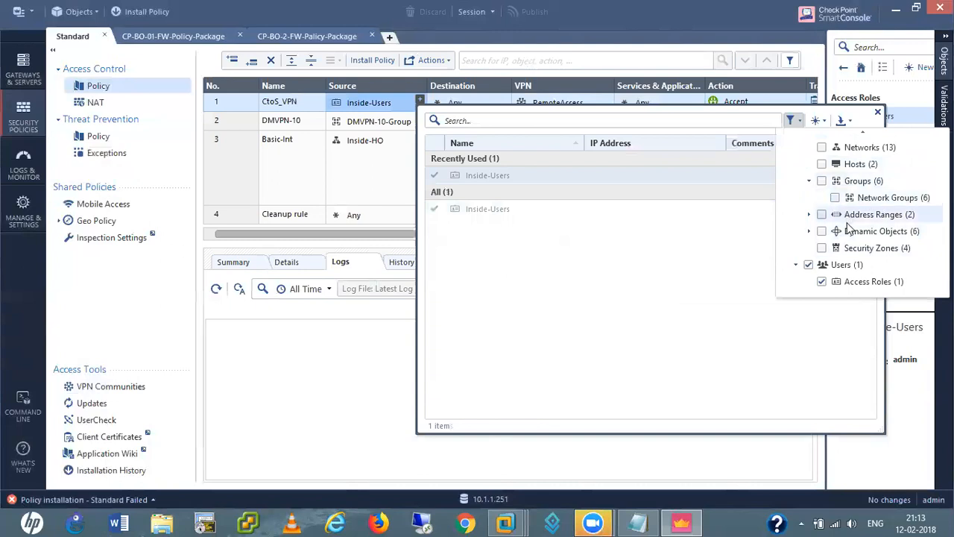
scroll(852, 223, up, 2)
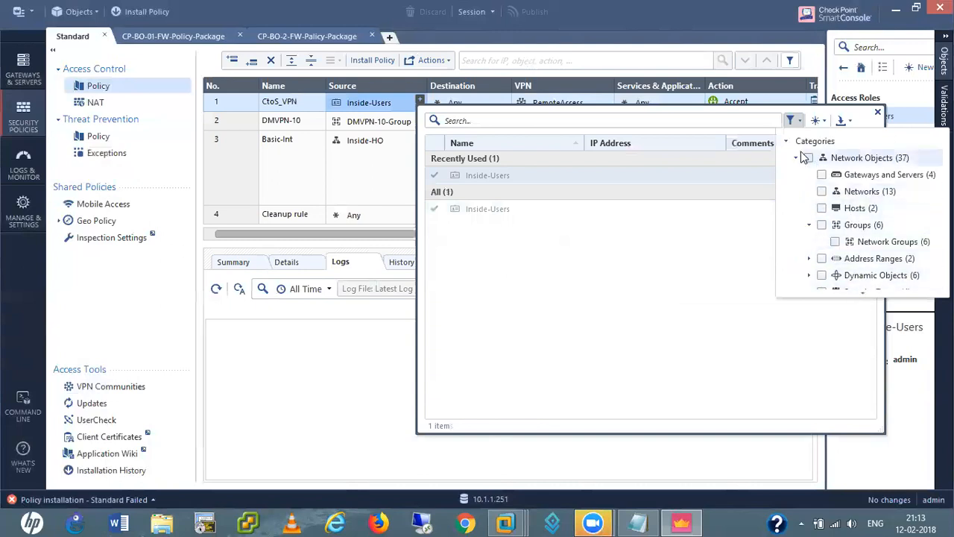
click(877, 112)
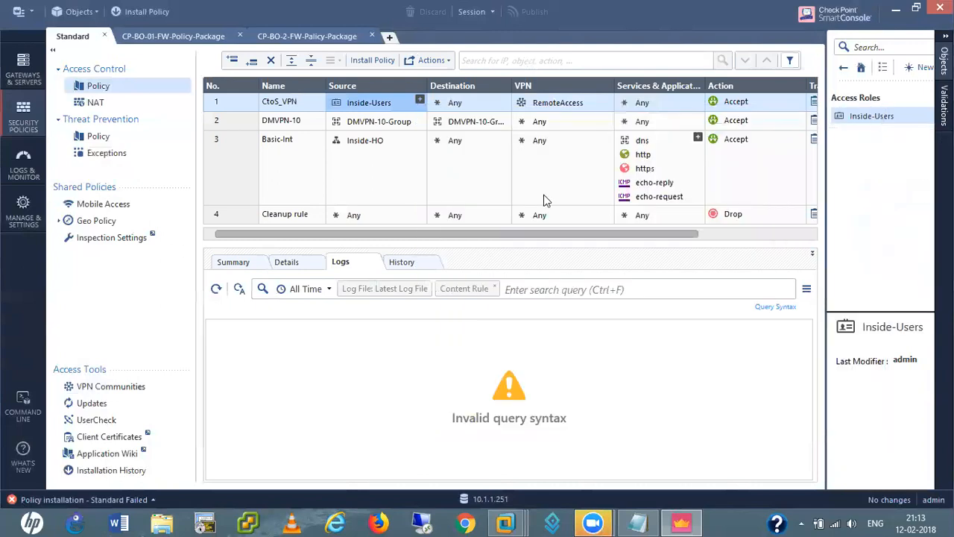
Remove Inside-Users from rule 1's Source so it reads Any
mouse_move(369, 100)
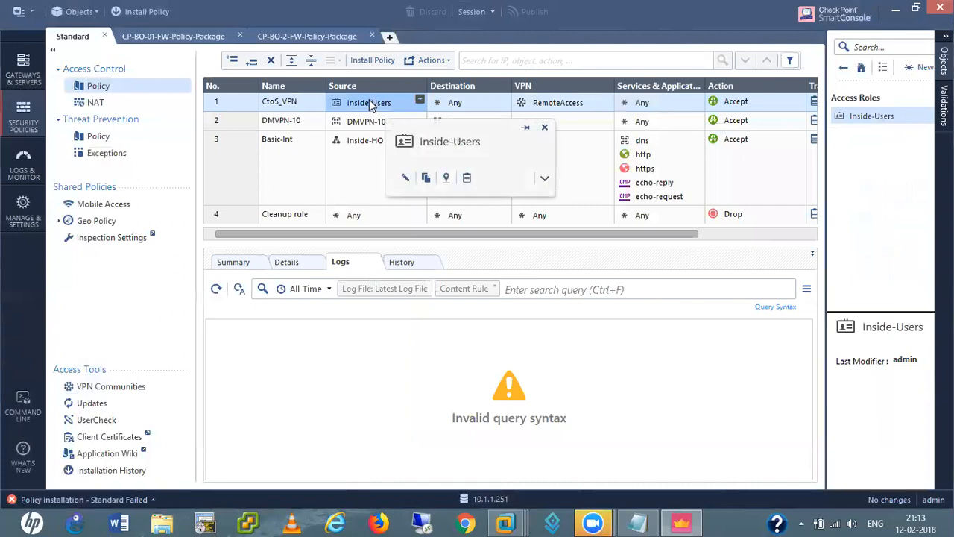
right_click(369, 99)
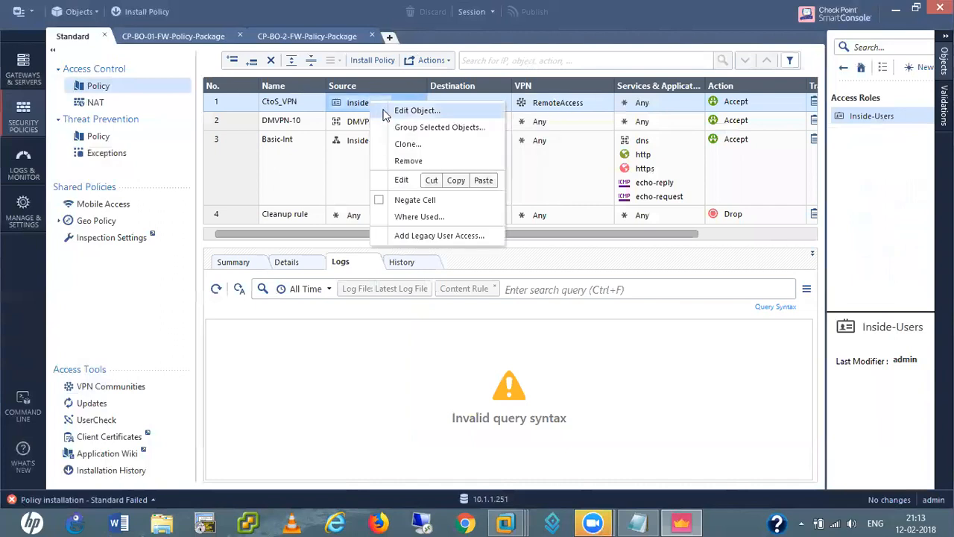
click(412, 160)
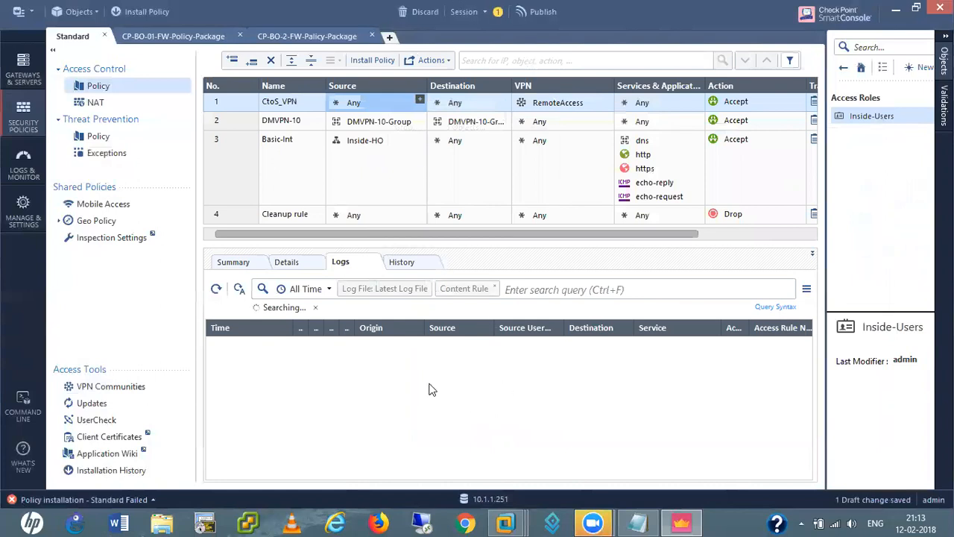
Publish the source change and install the database on CP-HO-MS
click(23, 11)
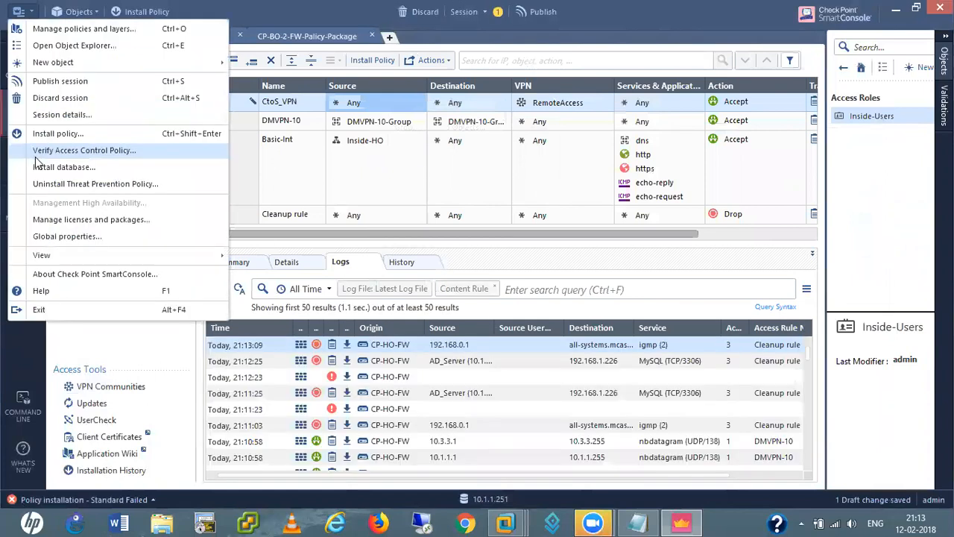
click(23, 11)
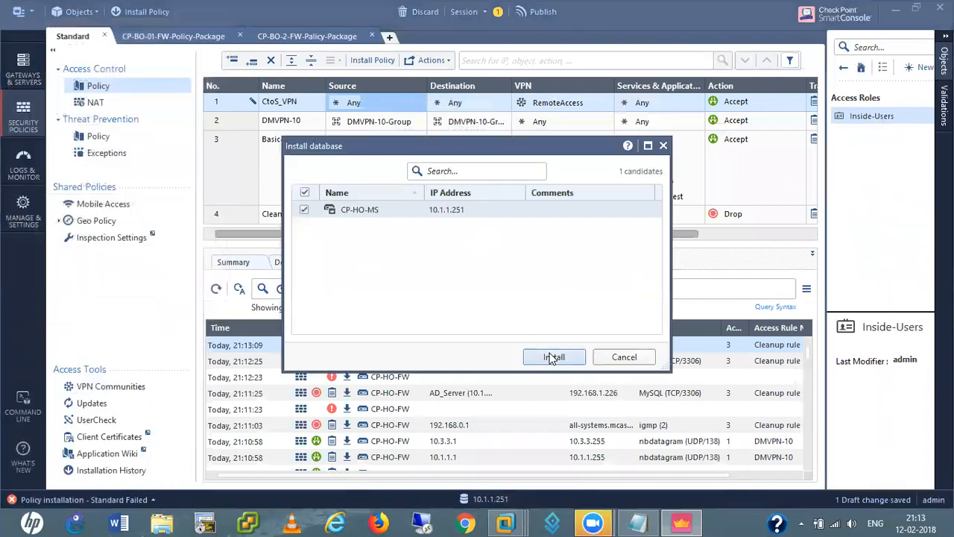
click(553, 357)
click(551, 340)
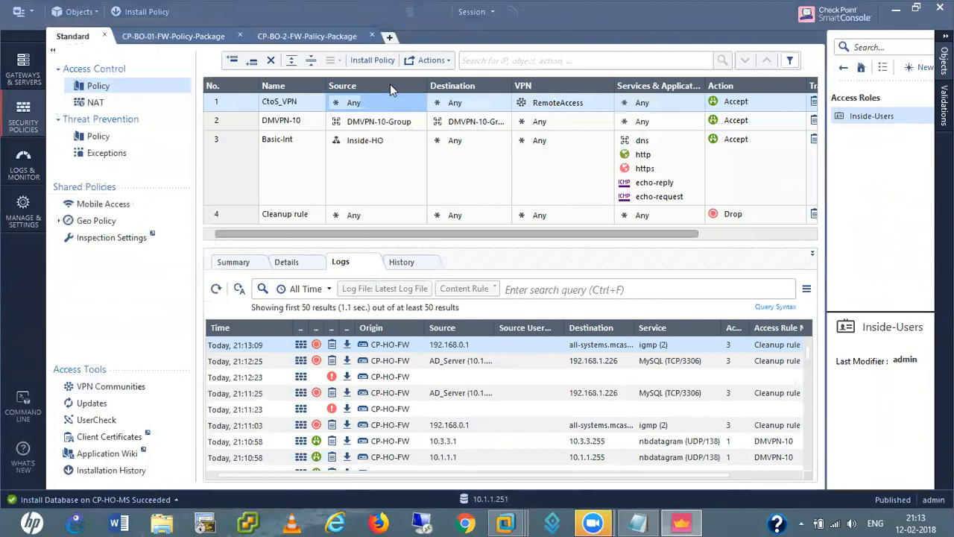
Check the database installation result, then run verification on the Standard access control policy
click(175, 499)
click(176, 501)
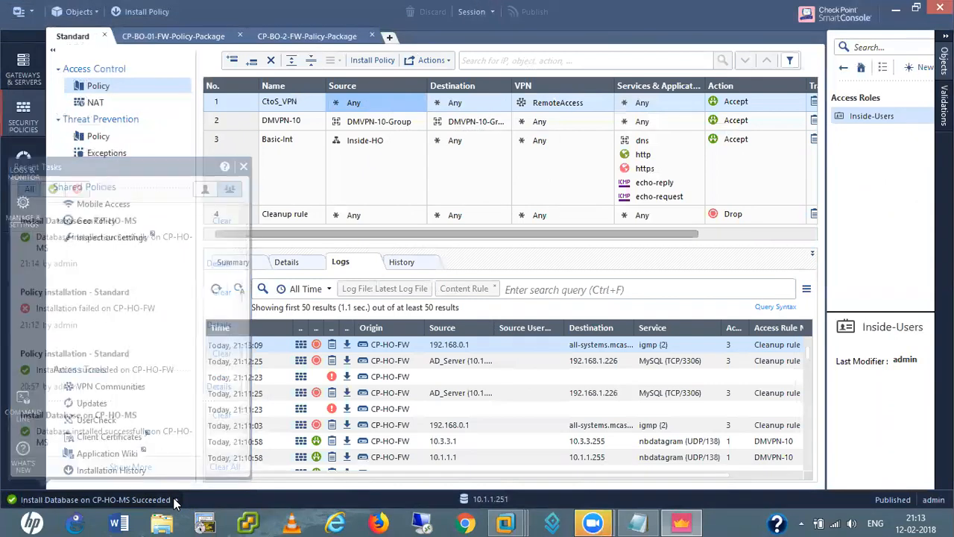
click(32, 15)
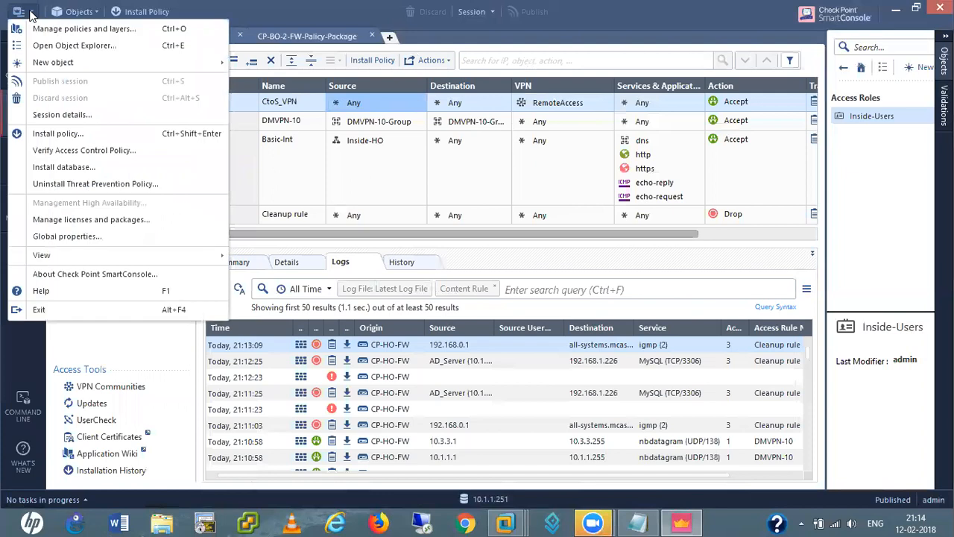
click(74, 150)
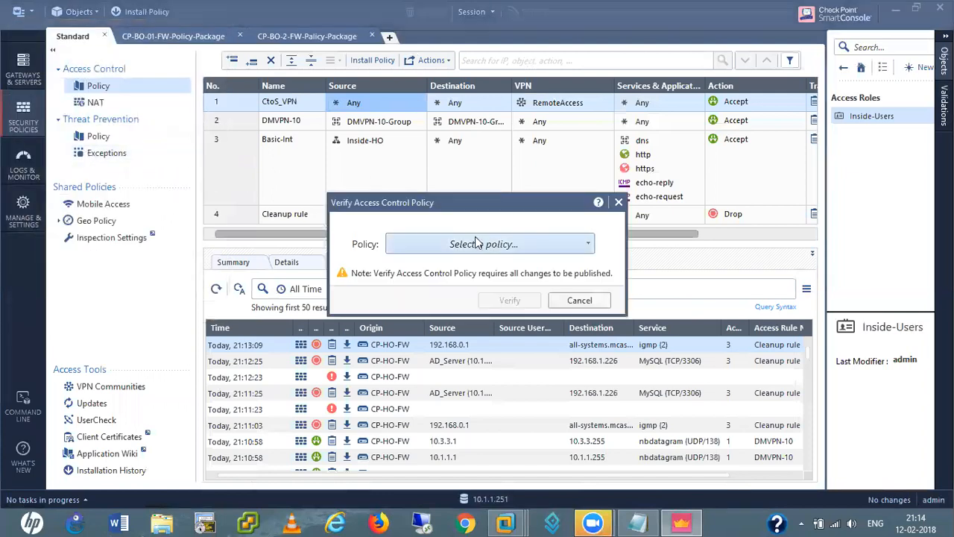
click(477, 243)
click(449, 293)
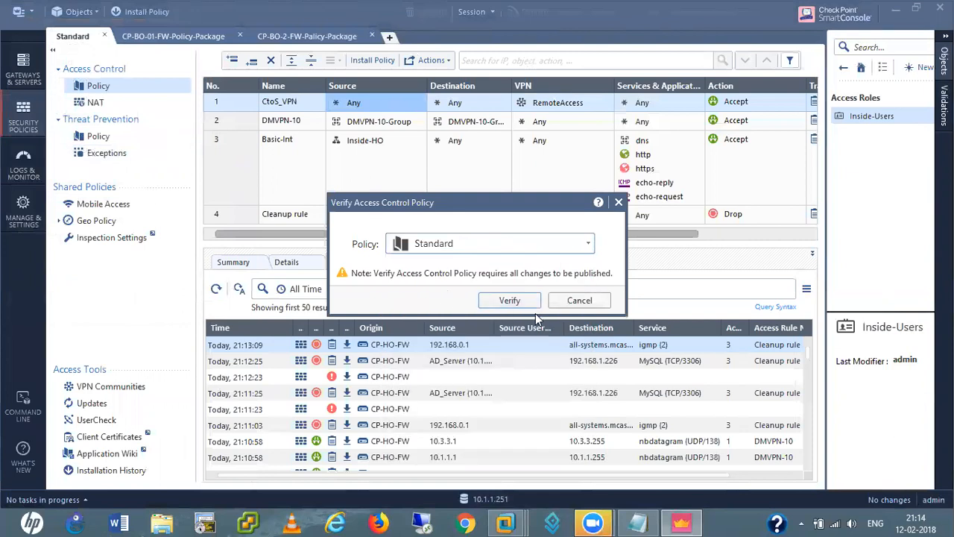
click(509, 301)
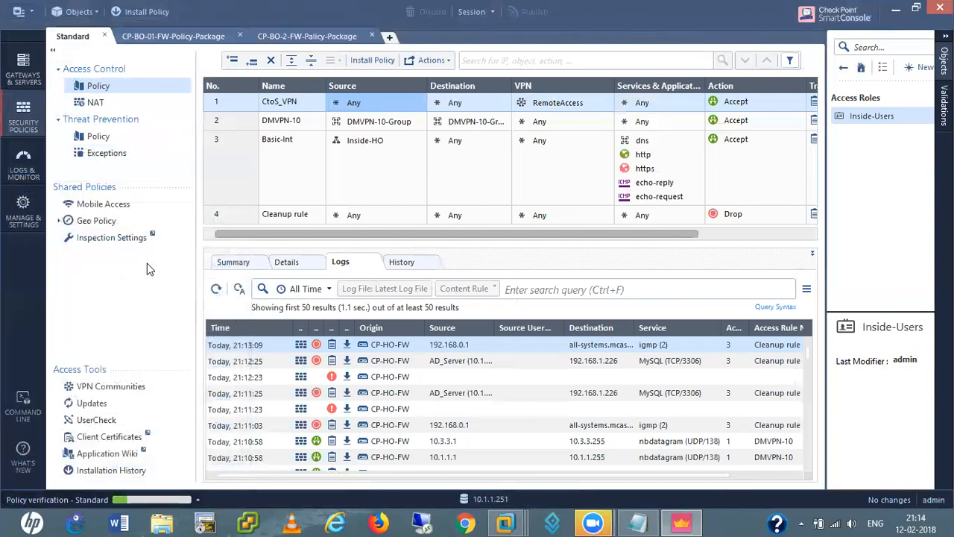
Review the Standard policy verification details showing rules verified OK, then close them
click(200, 501)
click(221, 269)
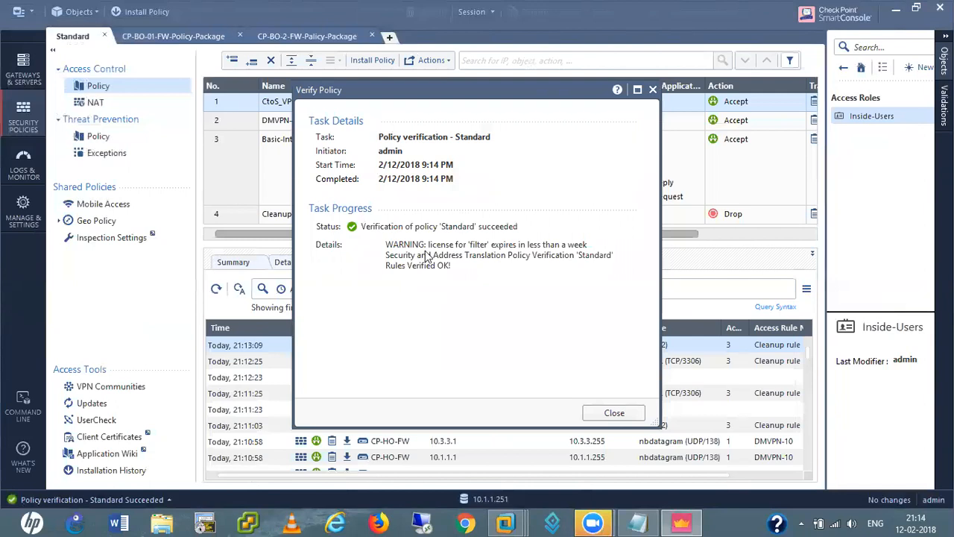
click(612, 412)
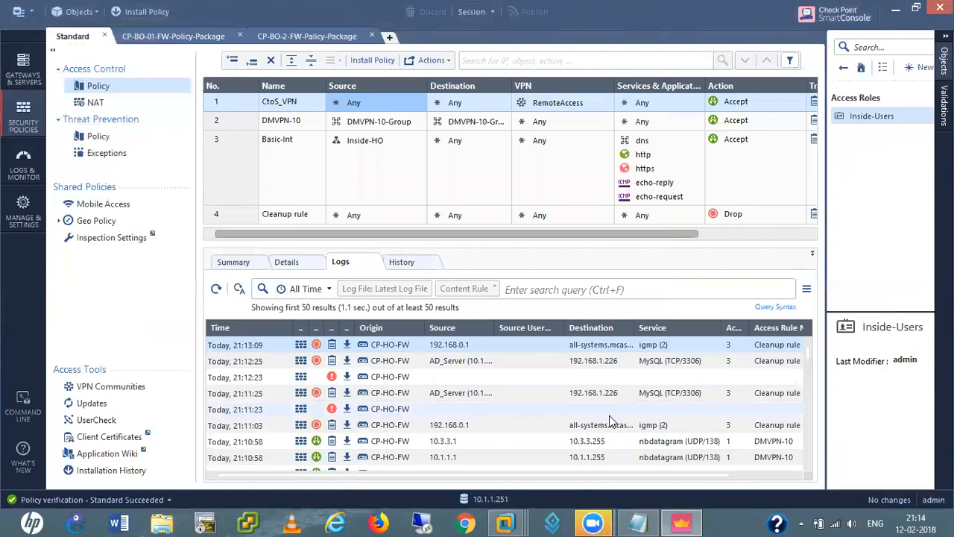
Inspect the VPN-Users user group and close it without changes
click(843, 67)
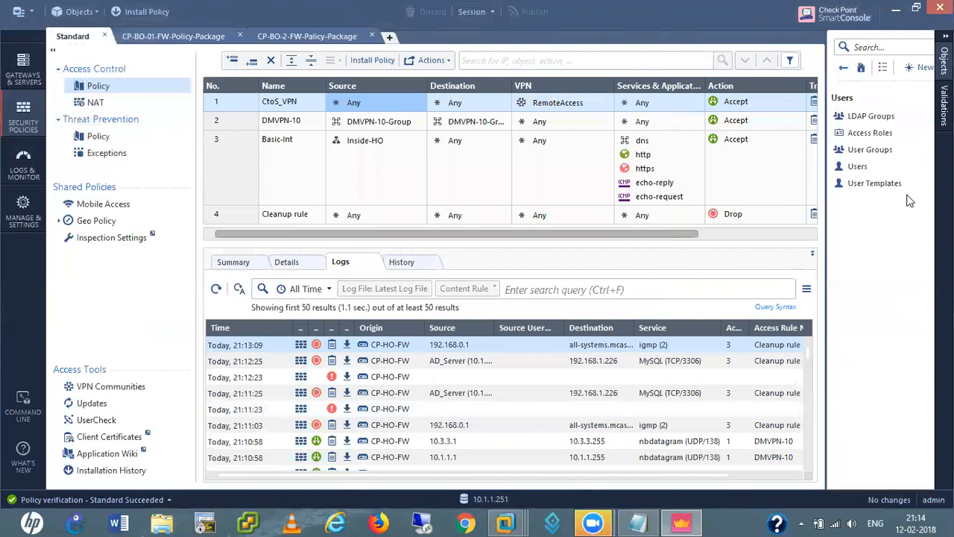
click(866, 151)
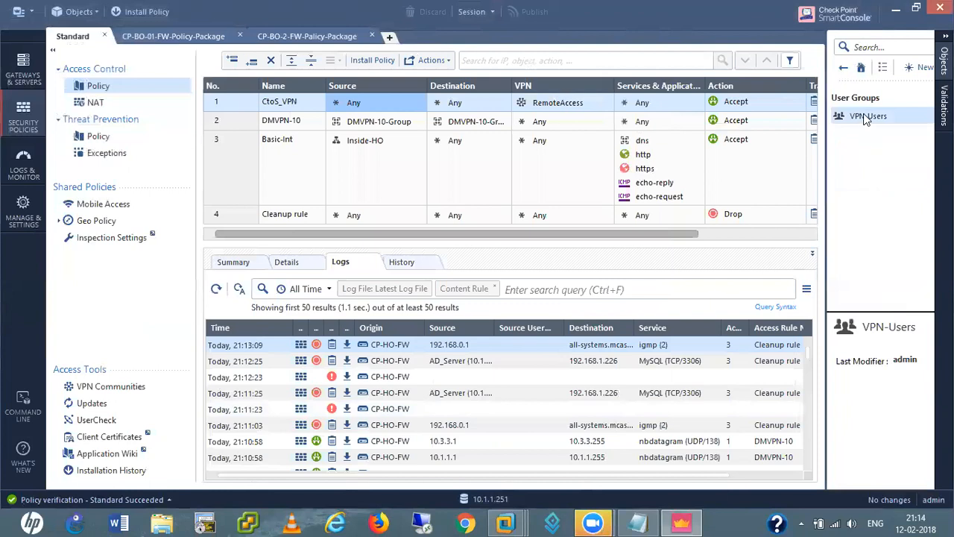
double_click(866, 117)
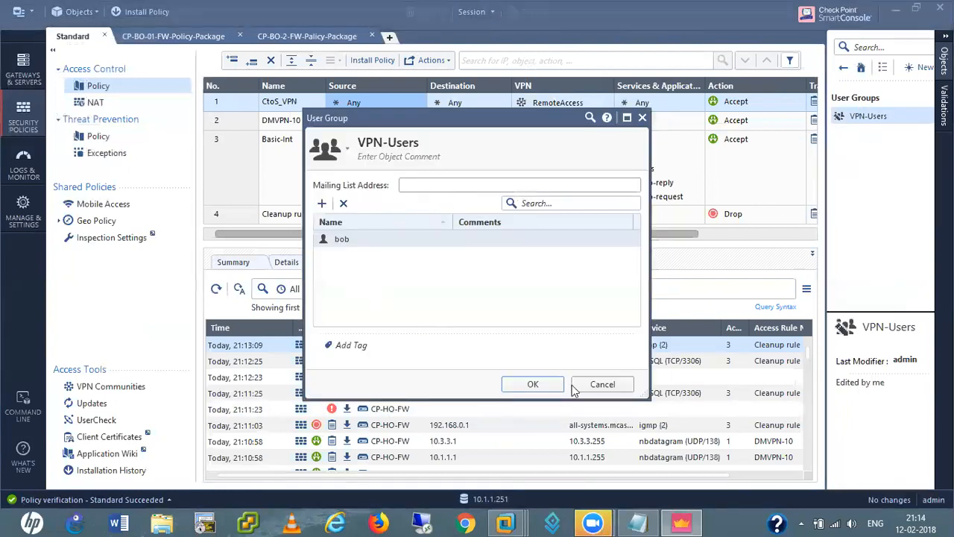
click(610, 385)
Show the CtoS_VPN source object list and scroll through All objects
mouse_move(423, 107)
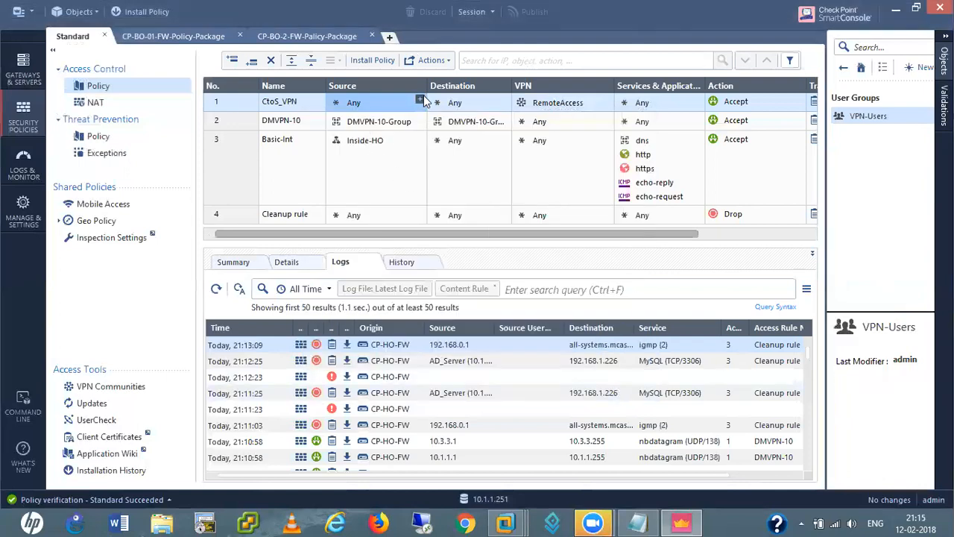
click(420, 100)
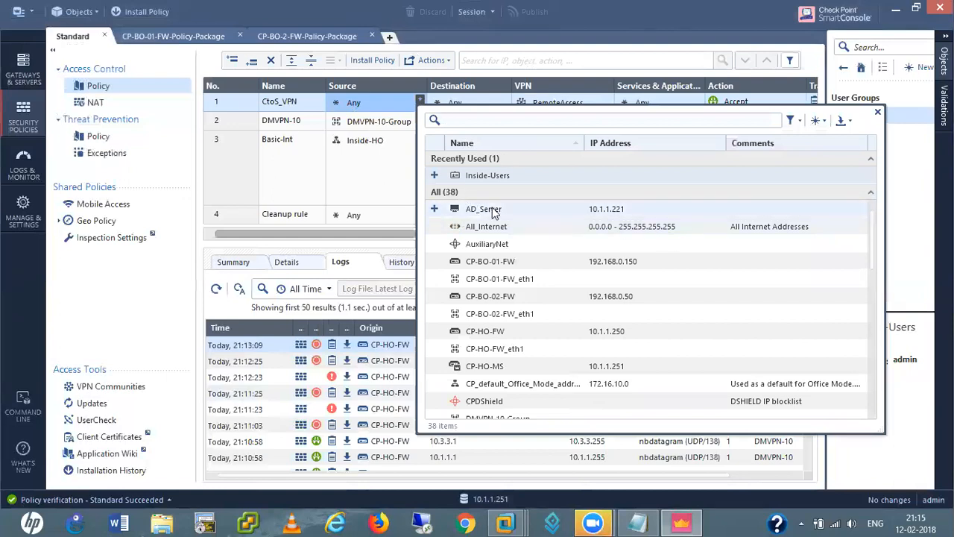
scroll(482, 313, down, 4)
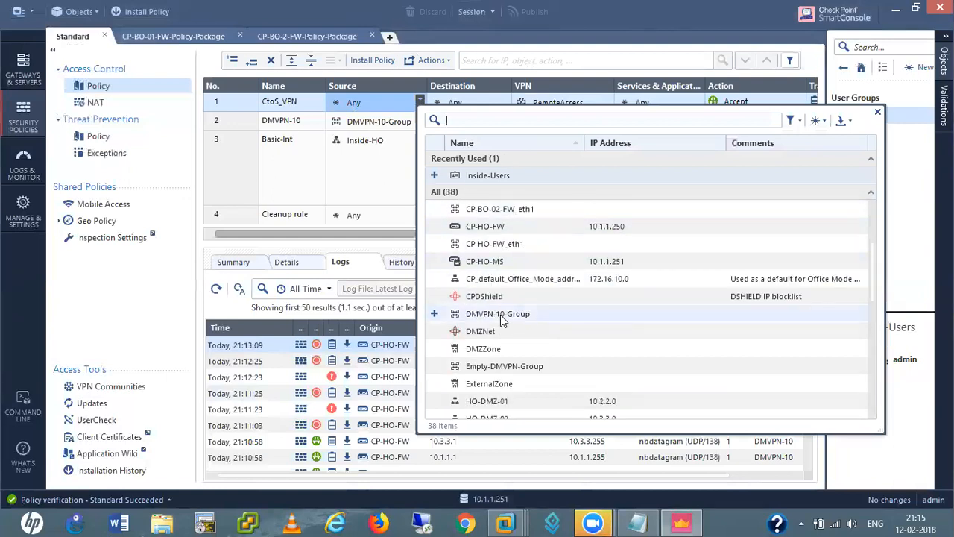
scroll(525, 348, down, 5)
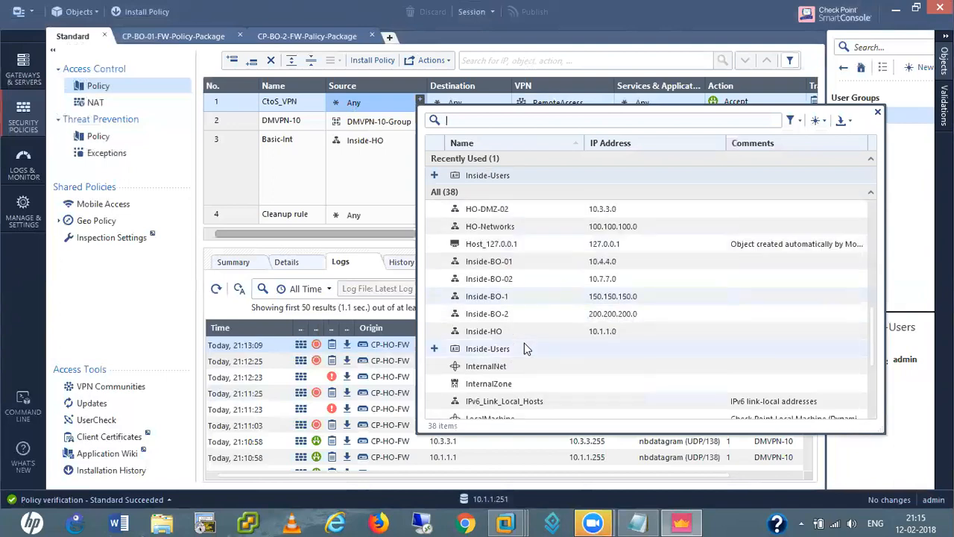
scroll(531, 355, up, 1)
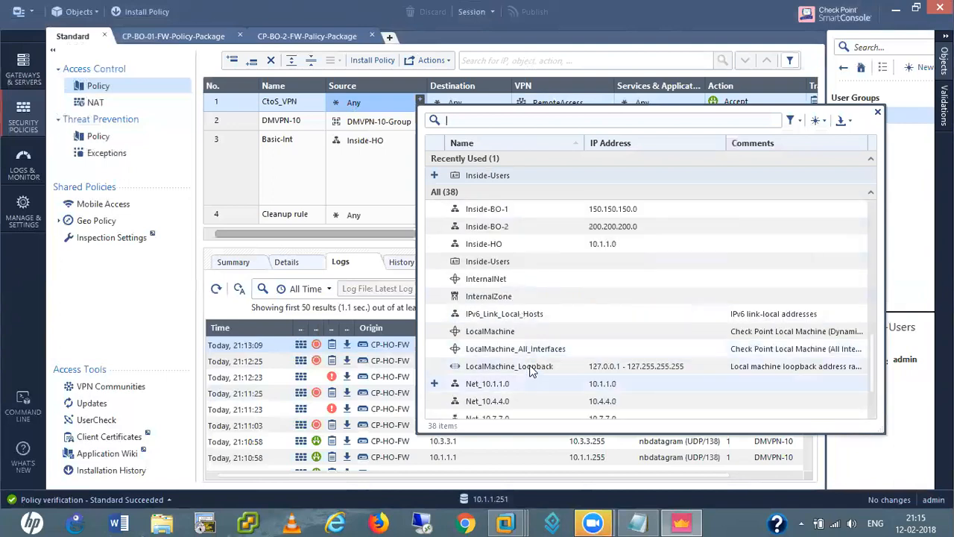
scroll(566, 390, up, 1)
scroll(565, 387, down, 2)
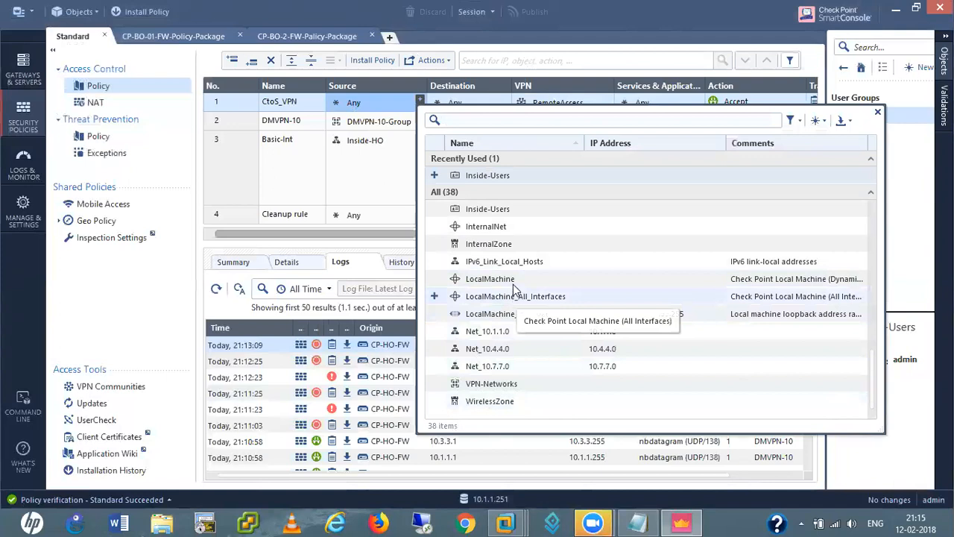
scroll(511, 225, up, 1)
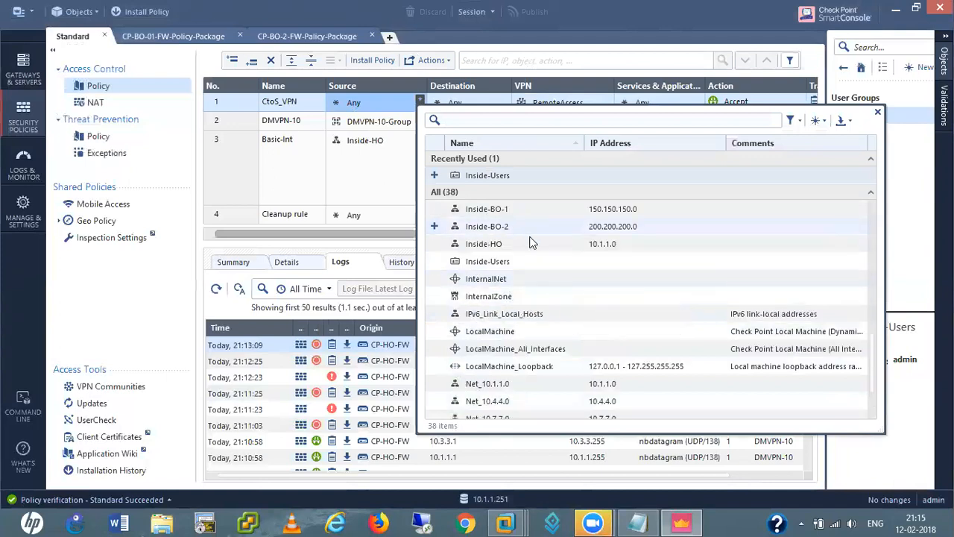
scroll(531, 244, up, 1)
scroll(531, 244, up, 3)
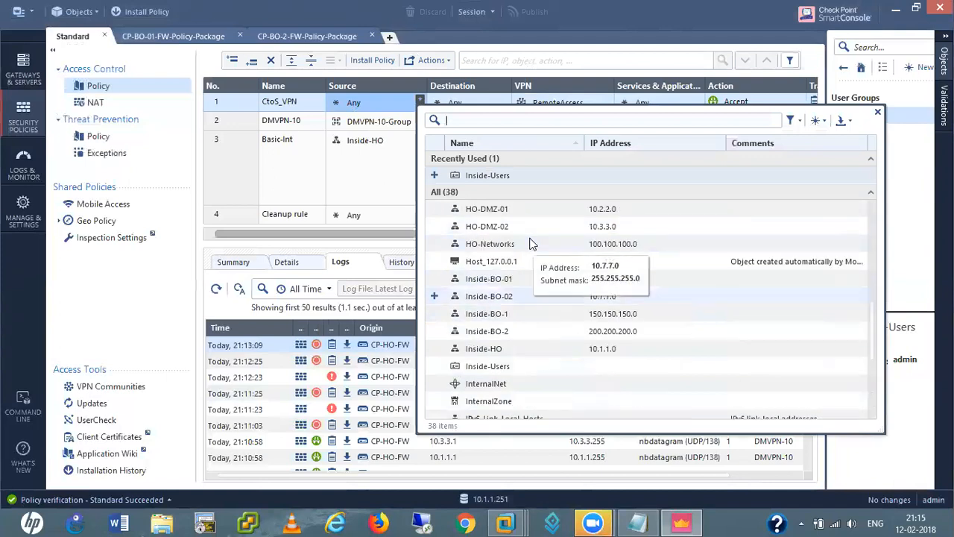
scroll(531, 244, up, 3)
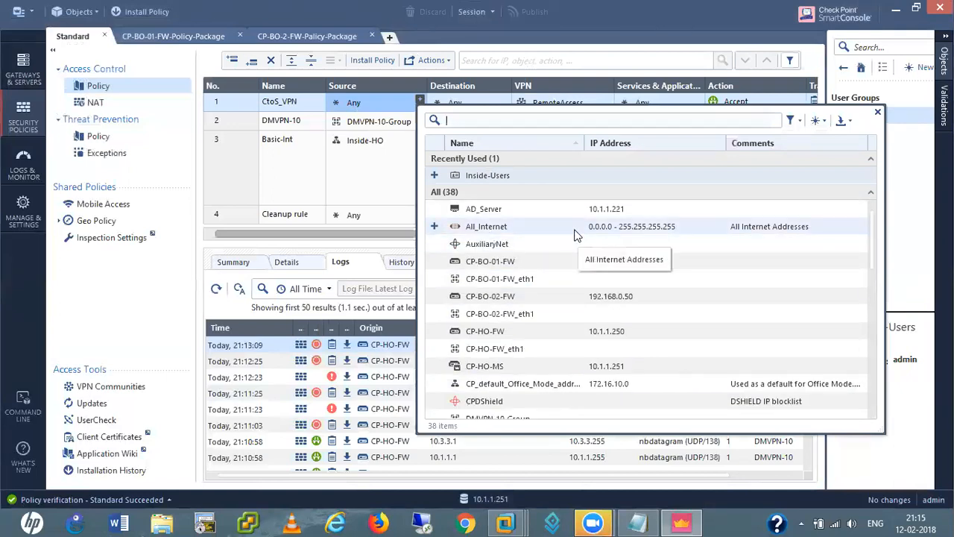
Close the object picker and install the Standard policy package on the CP-HO-FW gateway
click(171, 172)
click(20, 11)
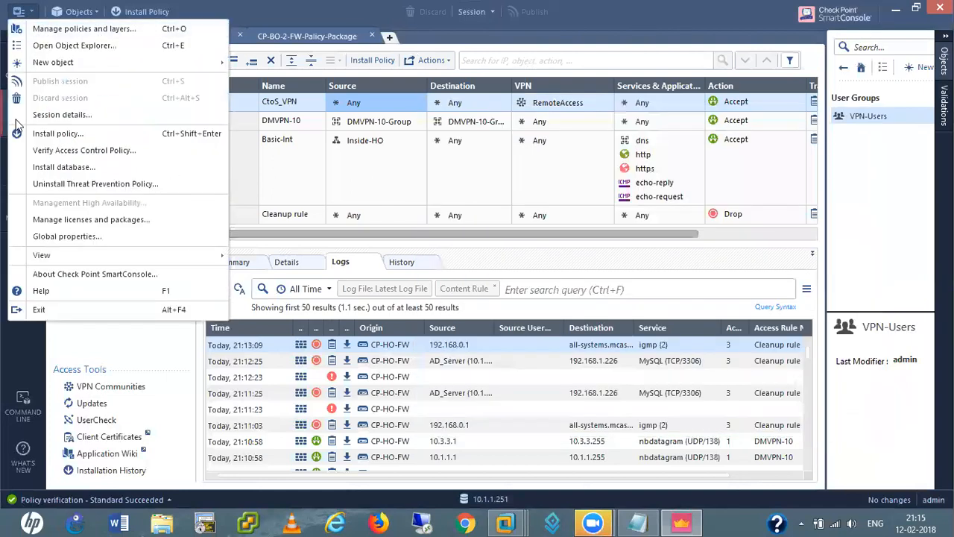
click(78, 135)
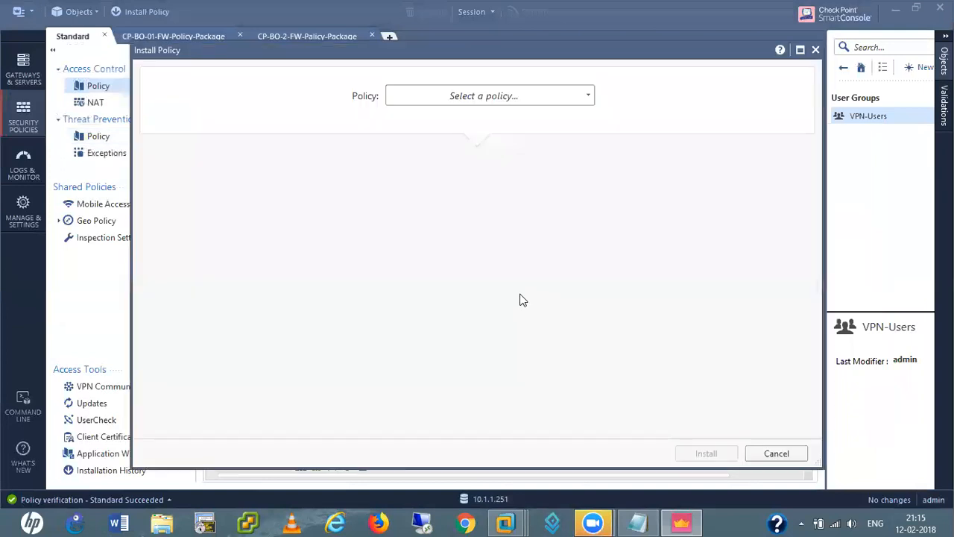
click(469, 95)
click(438, 141)
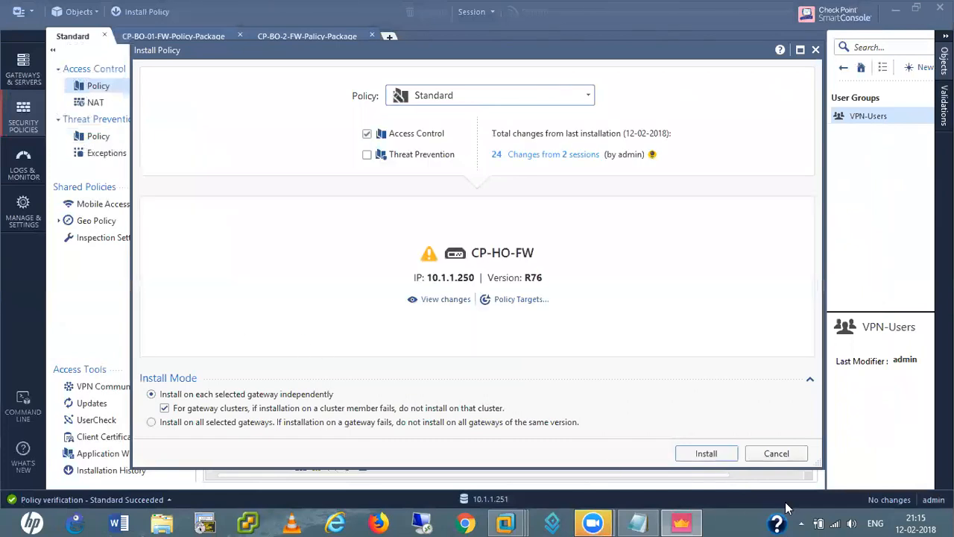
click(707, 453)
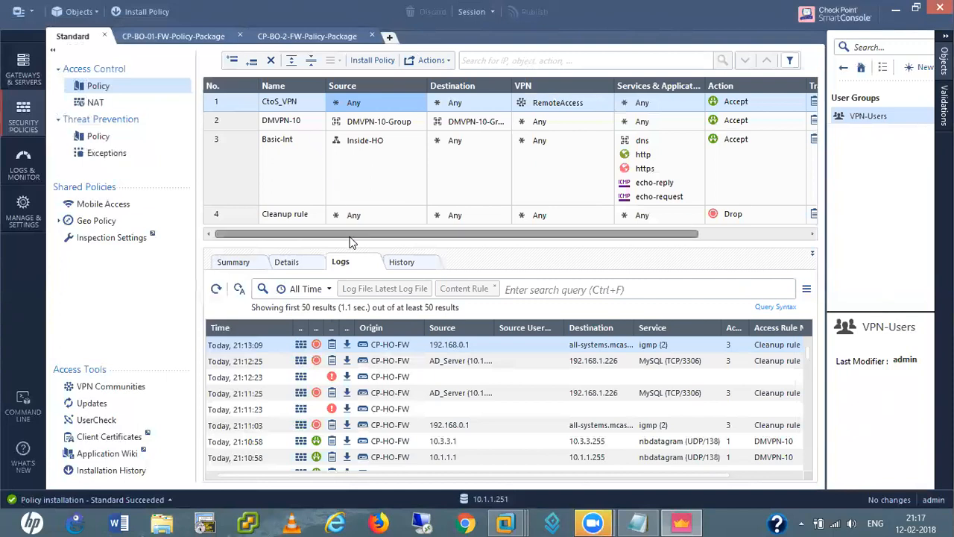
Minimize SmartConsole and select the RemoteAccess VPN installer on the host desktop
click(897, 16)
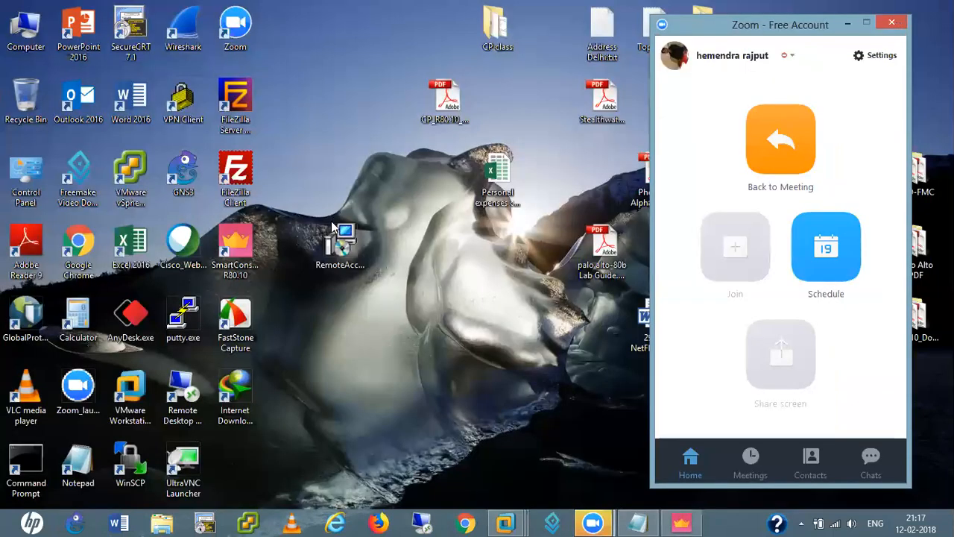
click(348, 246)
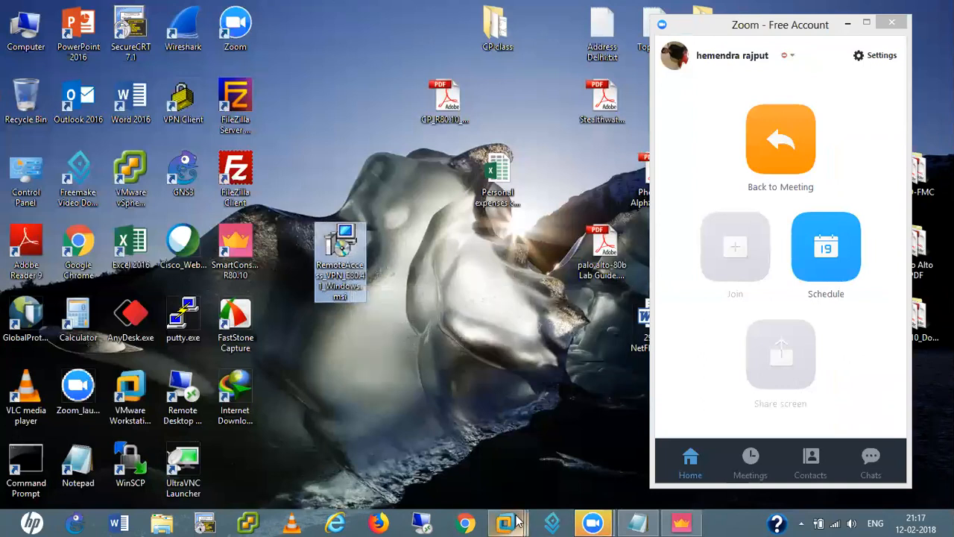
mouse_move(517, 521)
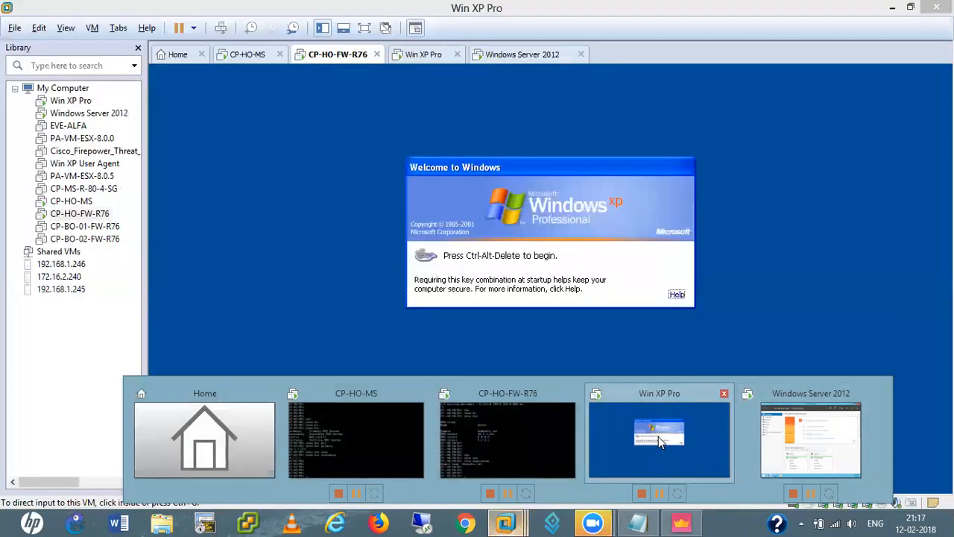
Log on to the Win XP Pro VM as administrator on TEST-PC
click(658, 436)
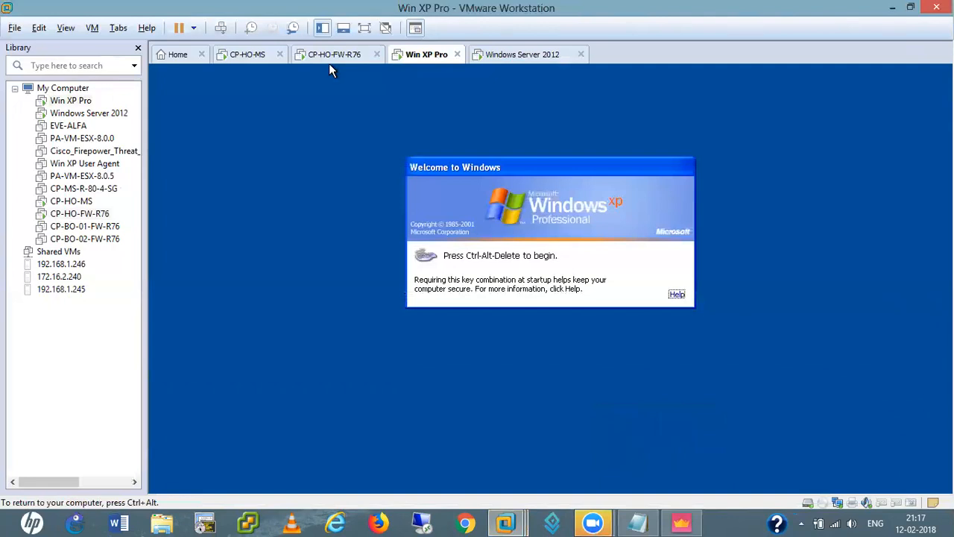
key(ctrl+alt+Delete)
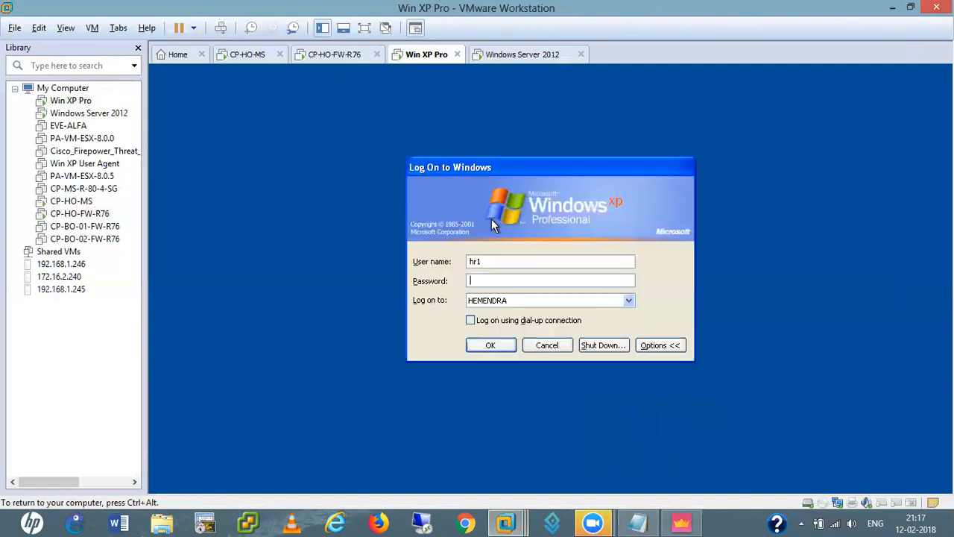
click(629, 301)
click(493, 323)
click(494, 261)
key(BackSpace)
key(BackSpace)
key(BackSpace)
text(admin)
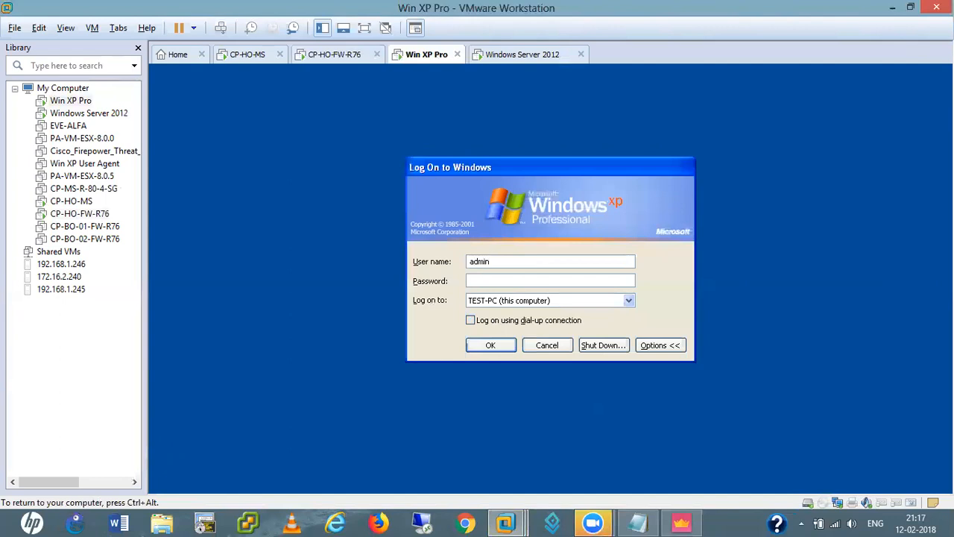
text(istrator)
key(Tab)
text(•)
key(BackSpace)
click(501, 343)
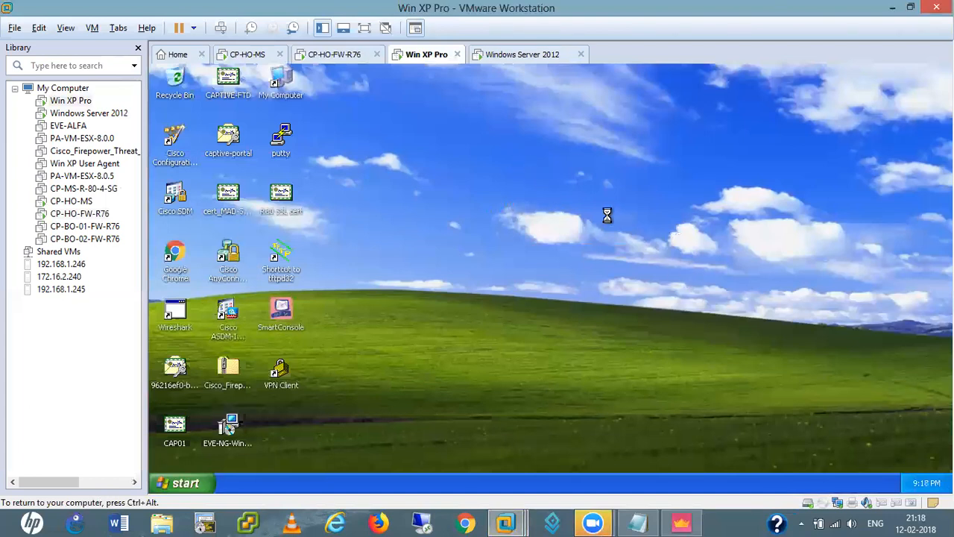
Dismiss the AnyConnect gateway warning and confirm the Identity Agent is version 76.011
right_click(510, 156)
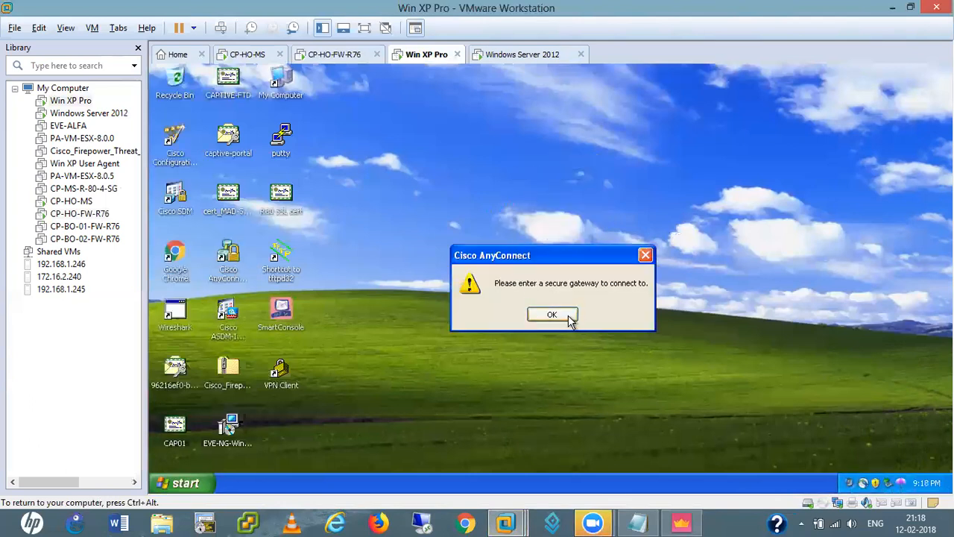
click(566, 314)
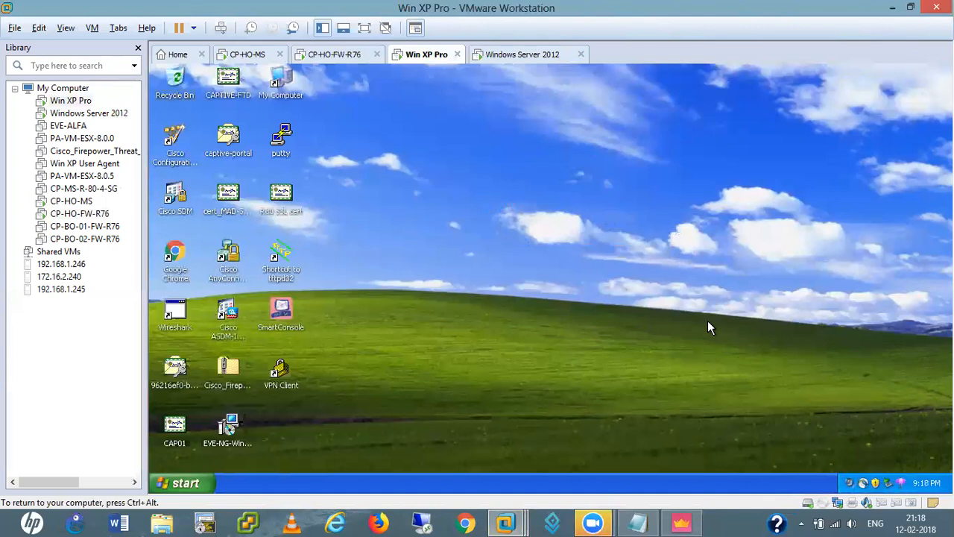
mouse_move(903, 484)
right_click(902, 481)
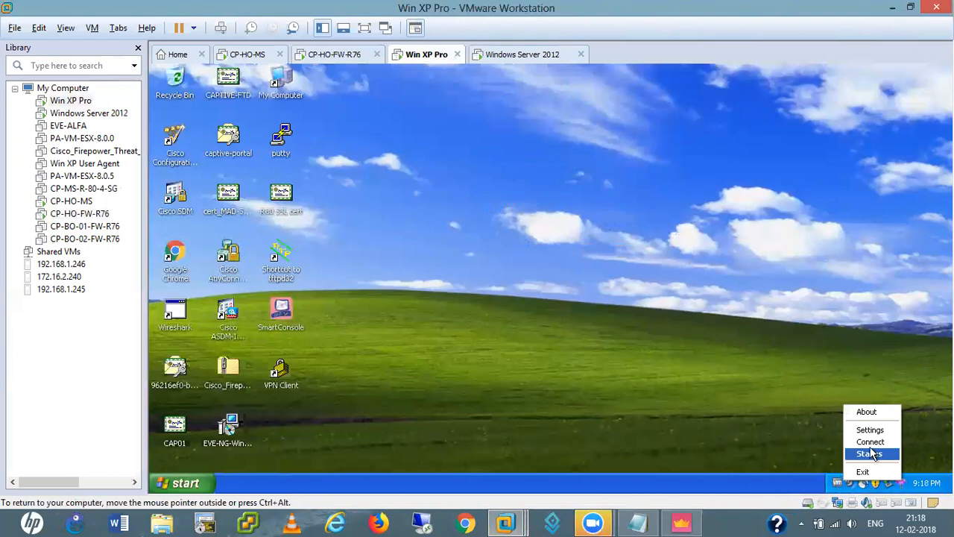
click(866, 412)
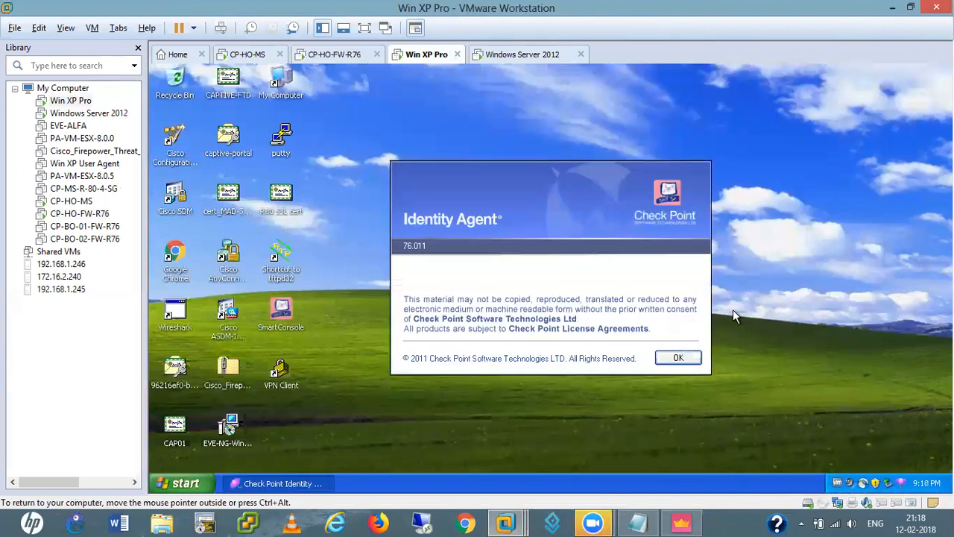
click(688, 358)
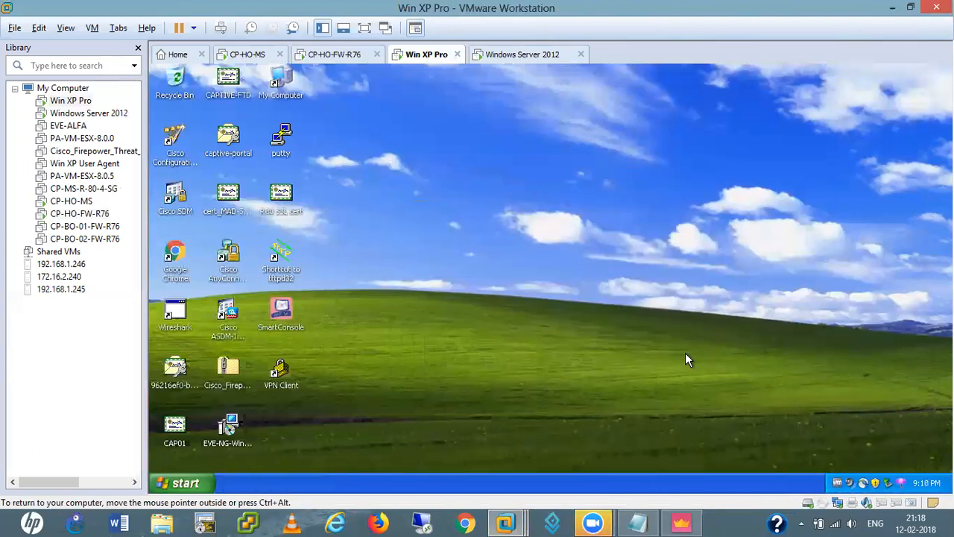
Refresh the XP desktop, minimize VMware and select the RemoteAccess VPN installer on the host
right_click(472, 169)
click(496, 188)
click(892, 7)
click(352, 252)
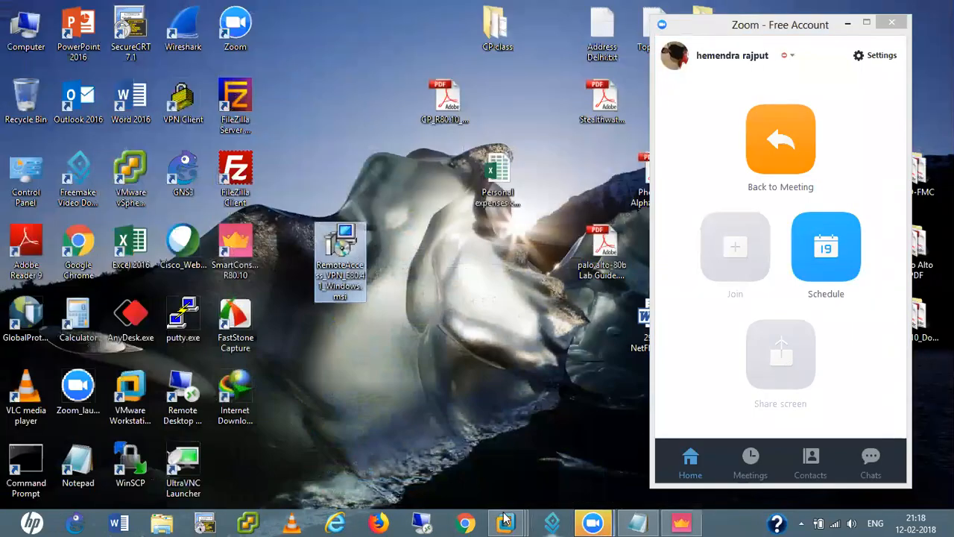
Drop RemoteAccess_VPN_E80.41_Windows.msi onto the upper right of the Win XP desktop
mouse_move(506, 523)
click(723, 436)
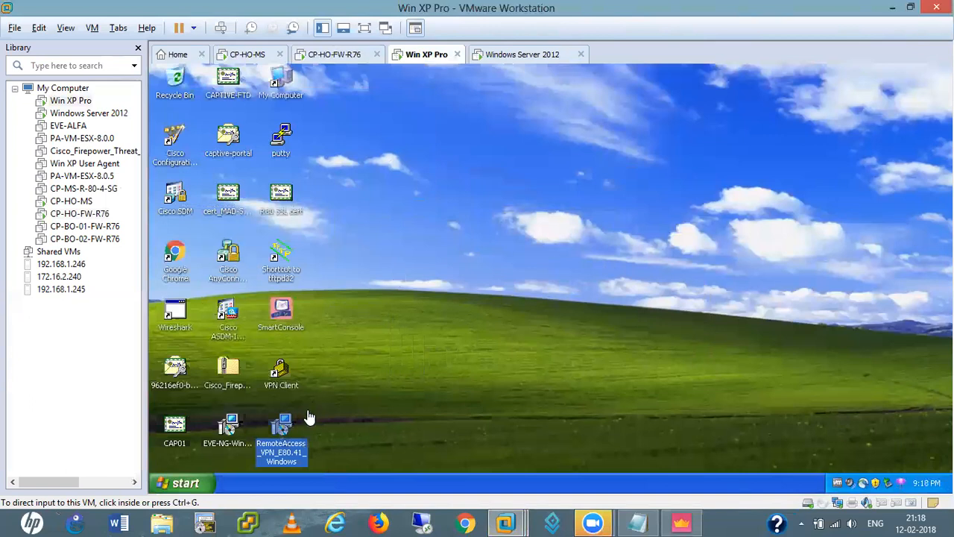
drag(283, 434, 586, 152)
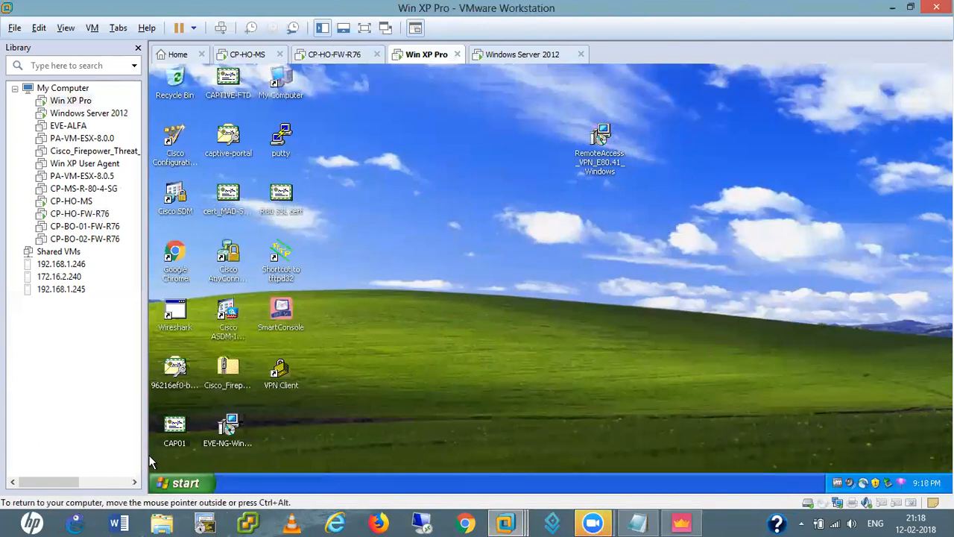
Uninstall Check Point Identity Agent through Control Panel's Add or Remove Programs
click(188, 485)
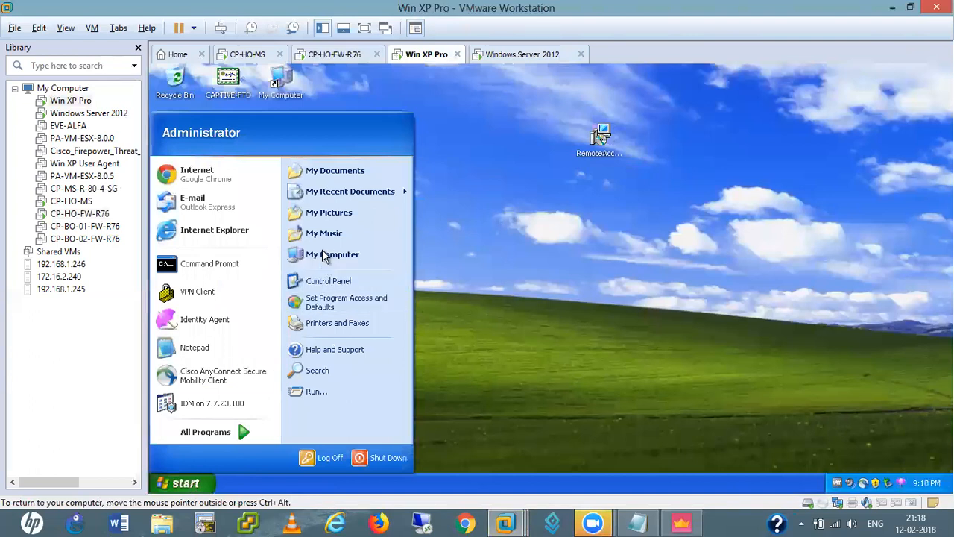
click(331, 288)
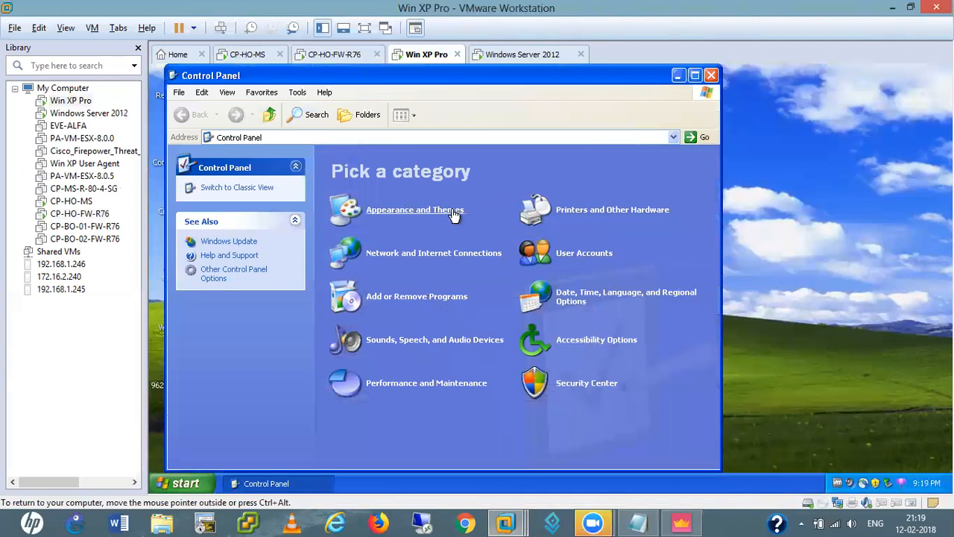
click(428, 297)
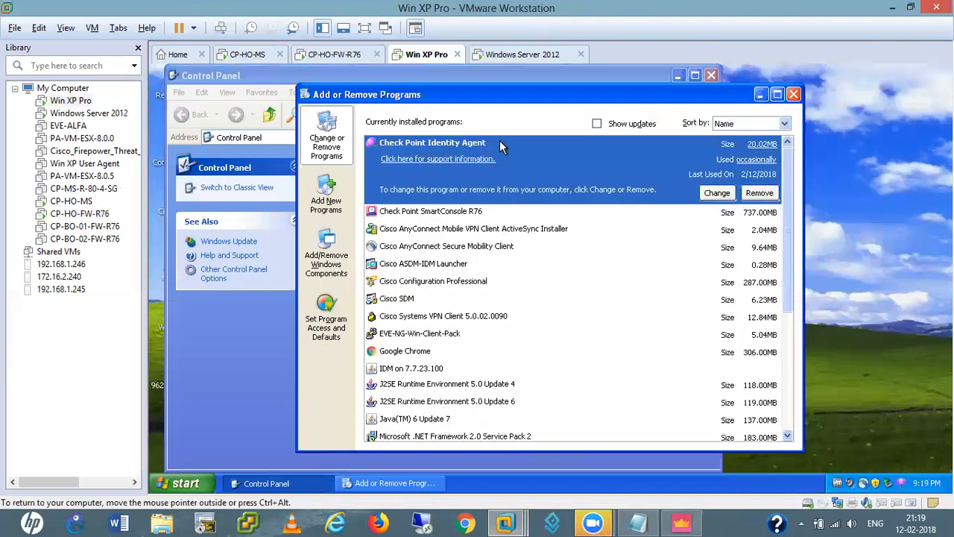
click(765, 196)
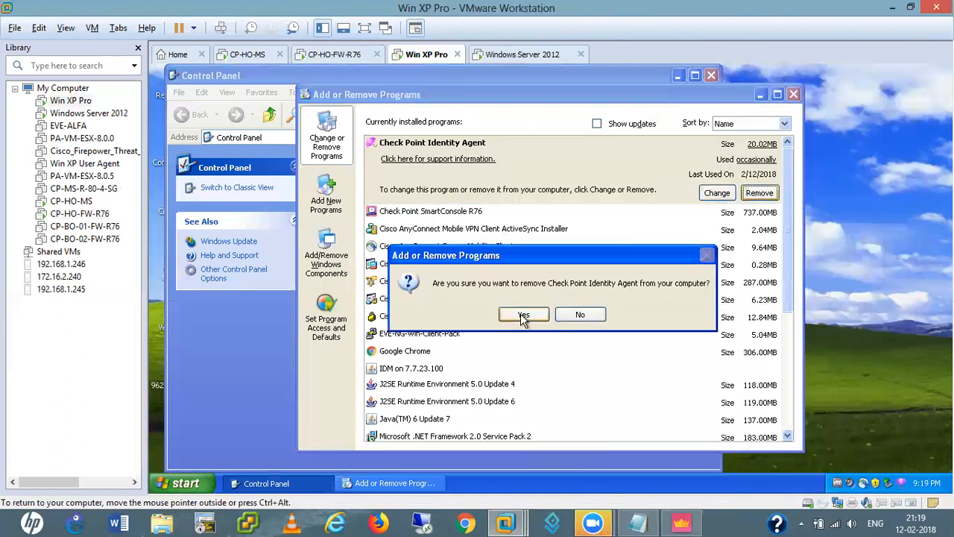
click(522, 316)
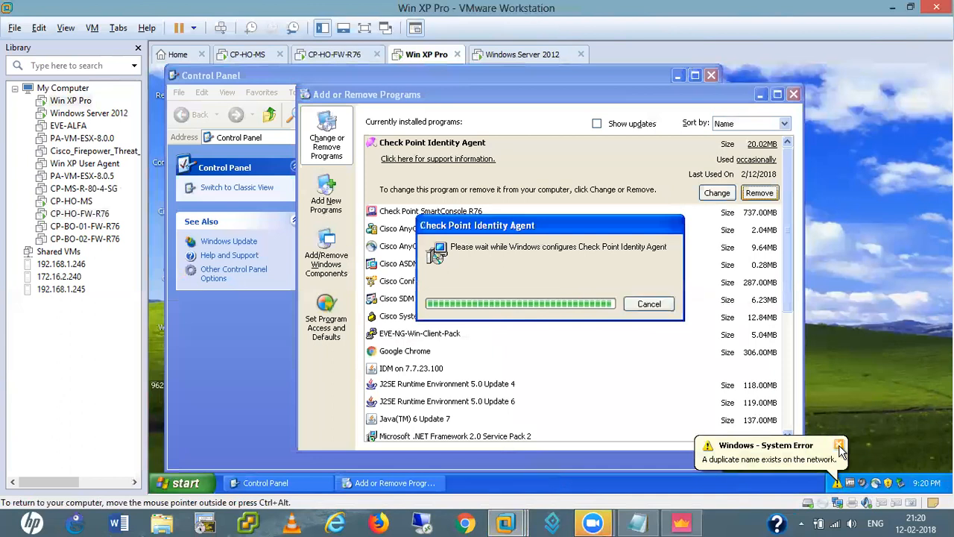
Dismiss the duplicate-name system error and close Add or Remove Programs and Control Panel
click(840, 447)
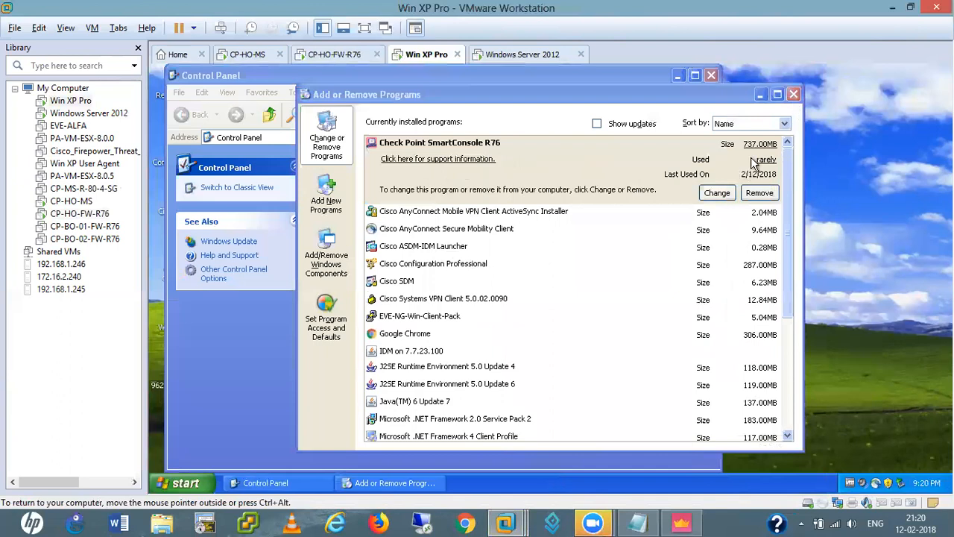
click(794, 94)
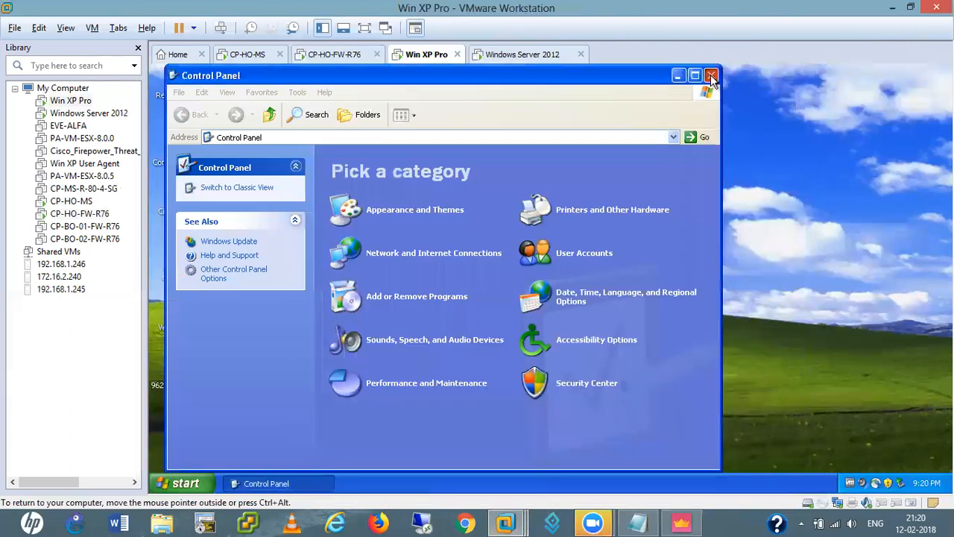
click(711, 75)
Refresh the XP desktop and launch the RemoteAccess_VPN_E80.41_Windows installer
right_click(398, 212)
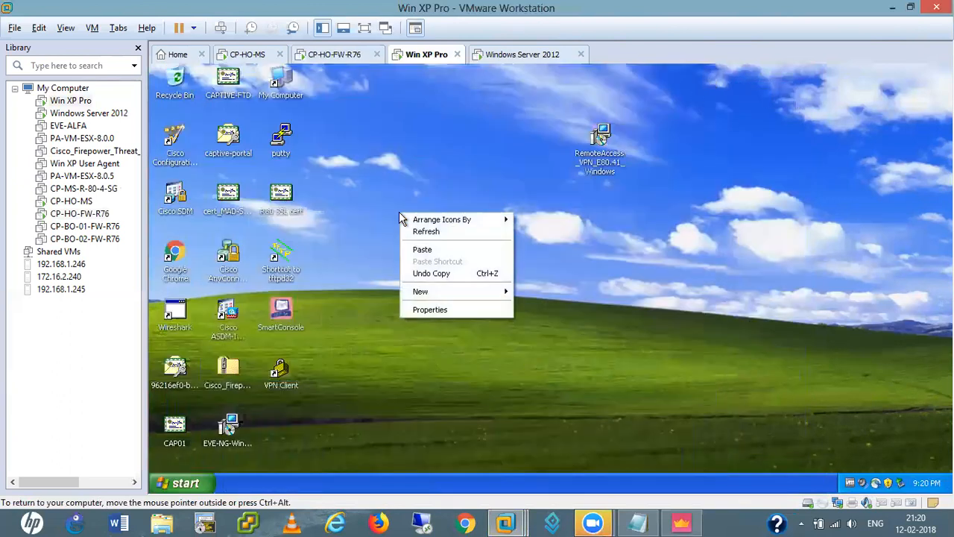
click(433, 231)
double_click(605, 139)
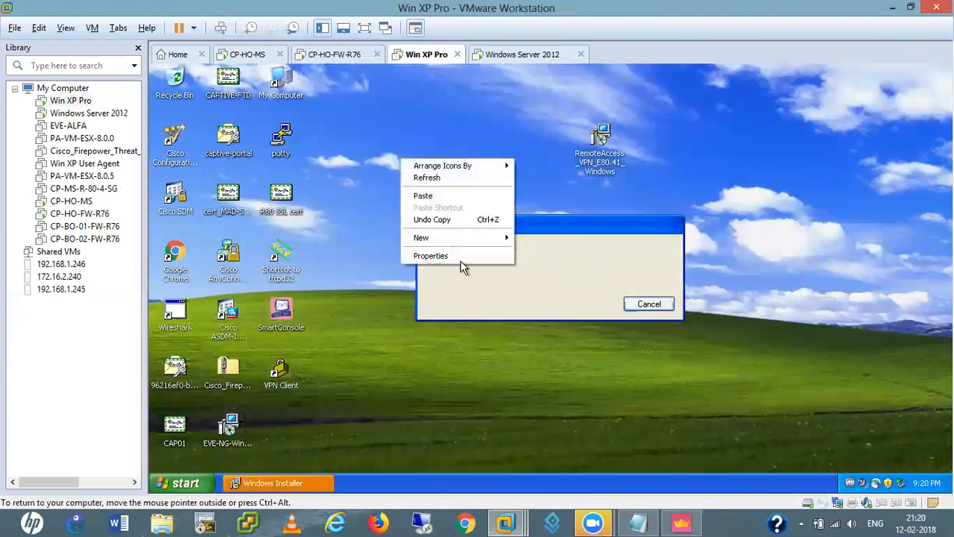
click(428, 180)
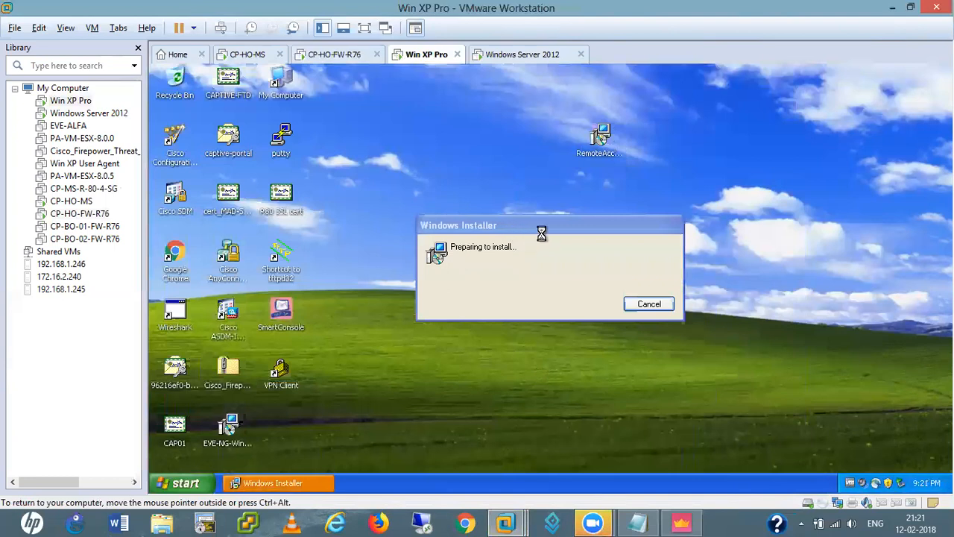
drag(541, 228, 525, 215)
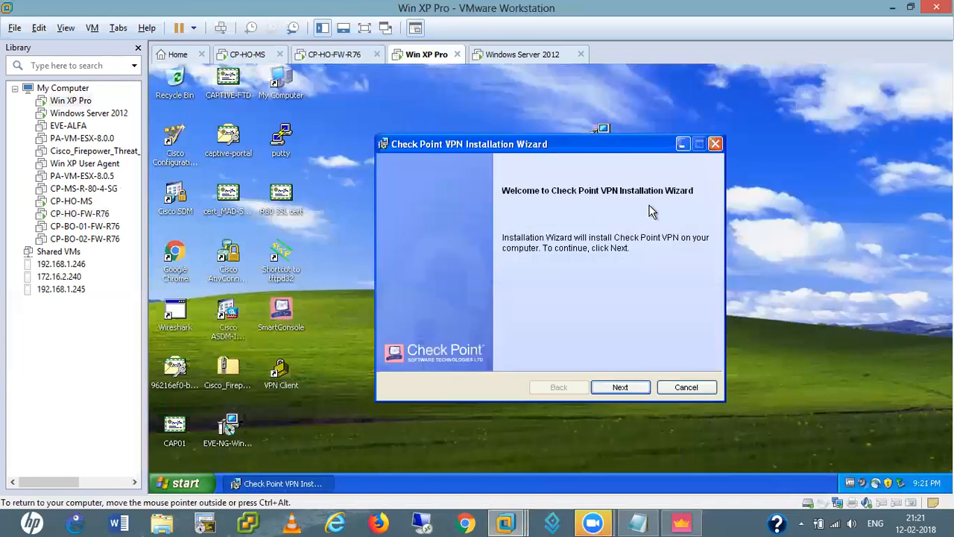
Pass the wizard's welcome page and keep Endpoint Security VPN as the product
click(624, 390)
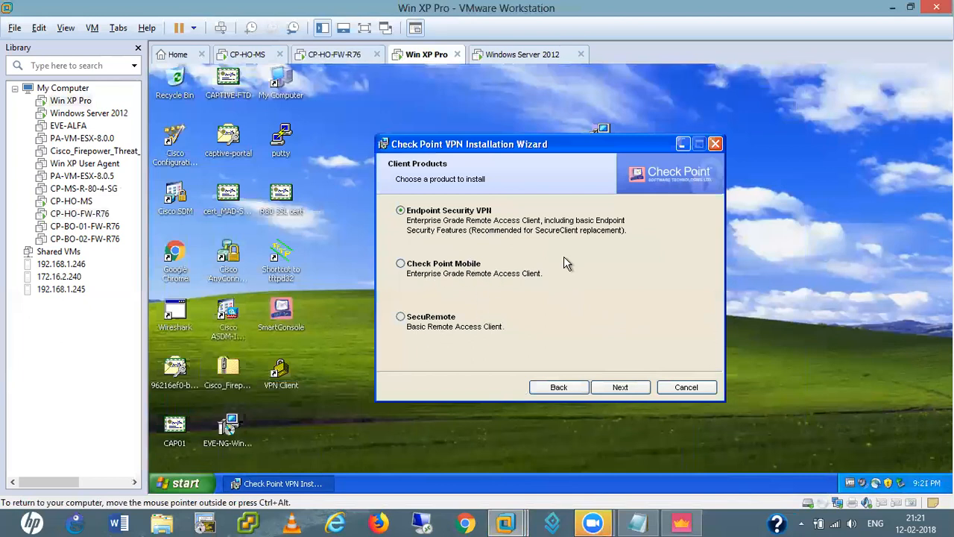
click(402, 319)
click(402, 212)
click(621, 388)
Accept the licence agreement and start installing Check Point VPN to the default folder
click(480, 340)
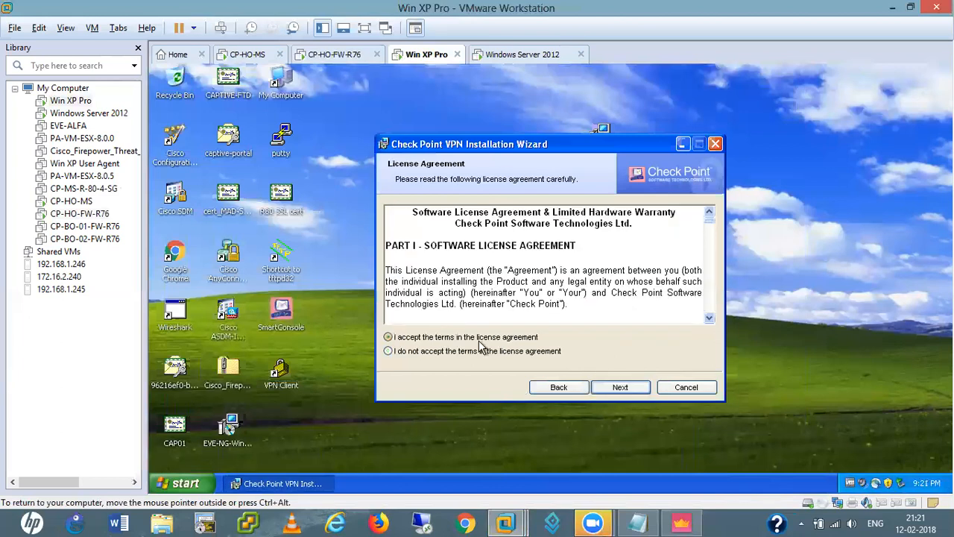
click(620, 387)
click(621, 387)
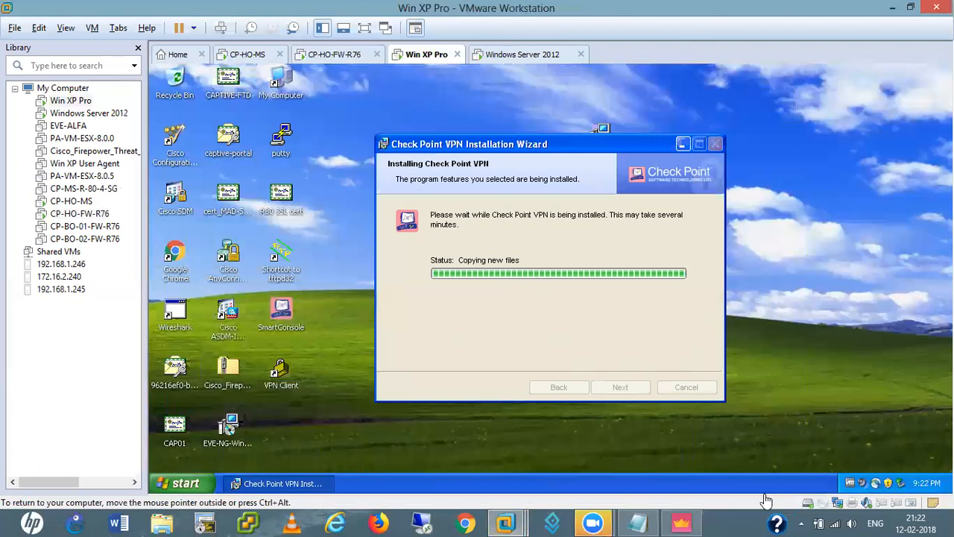
click(690, 522)
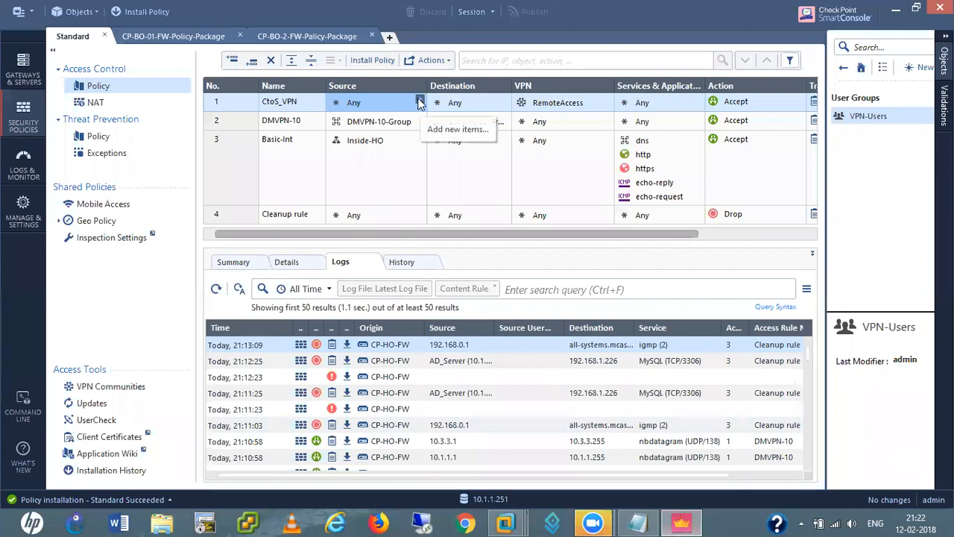
Add Inside-Users as the source of the CtoS_VPN rule
click(419, 102)
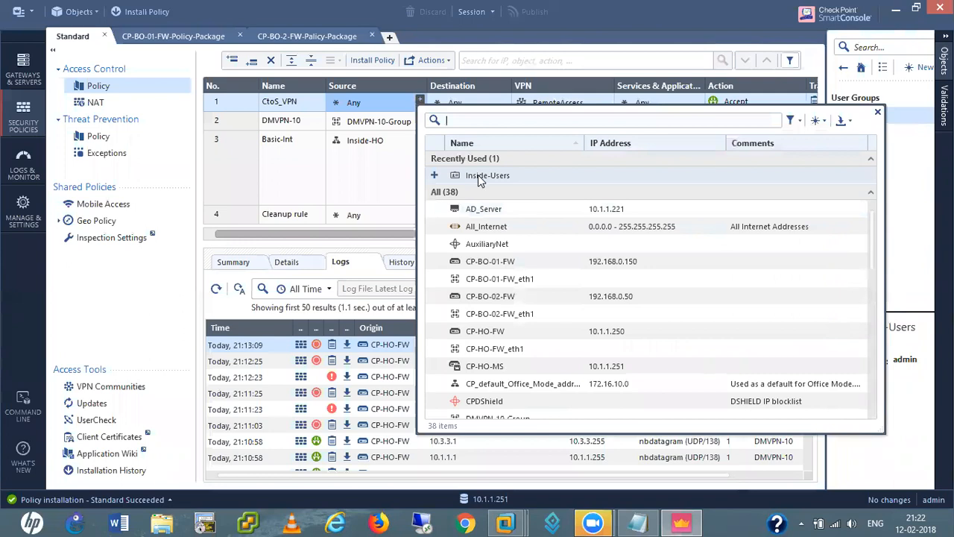
click(434, 176)
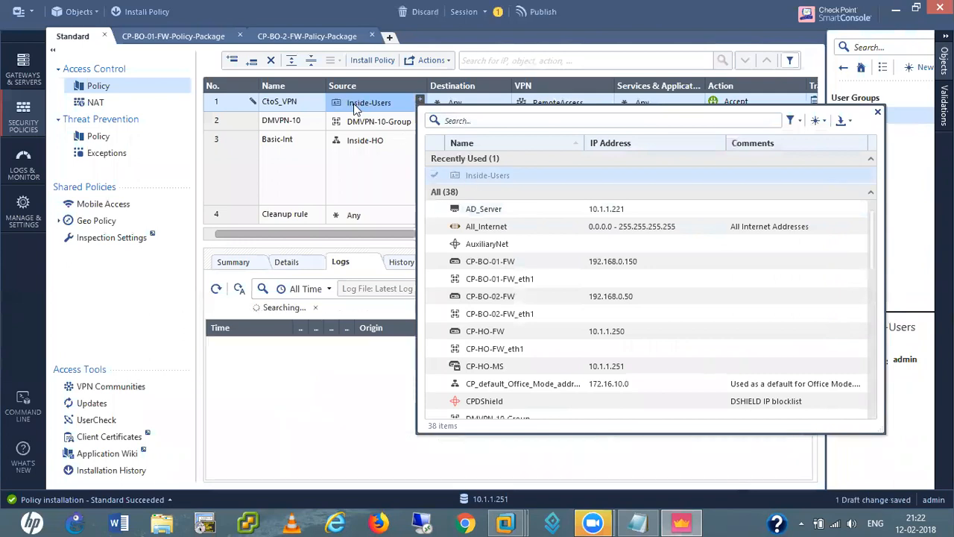
click(357, 109)
Review Inside-Users' users, machines and remote access settings without saving, then remove it from Source
right_click(356, 109)
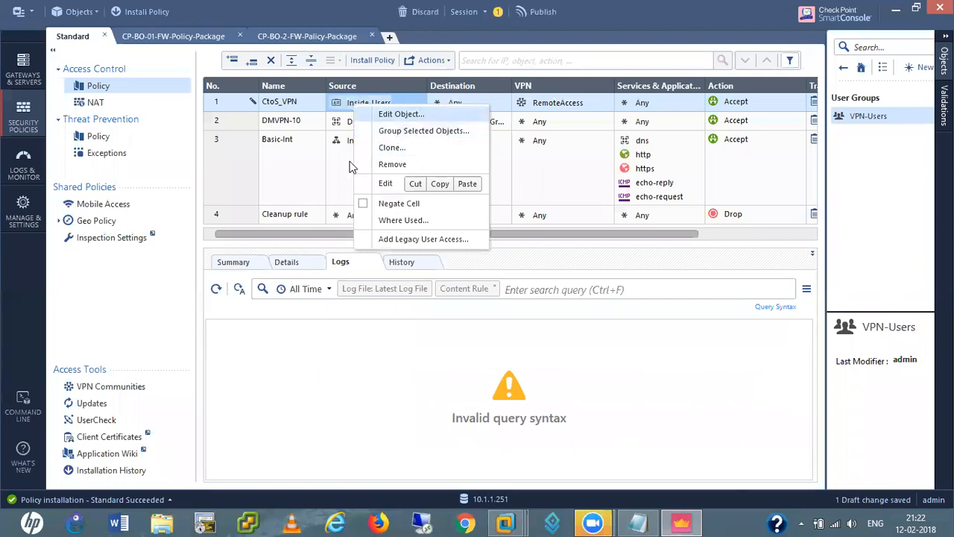
click(403, 115)
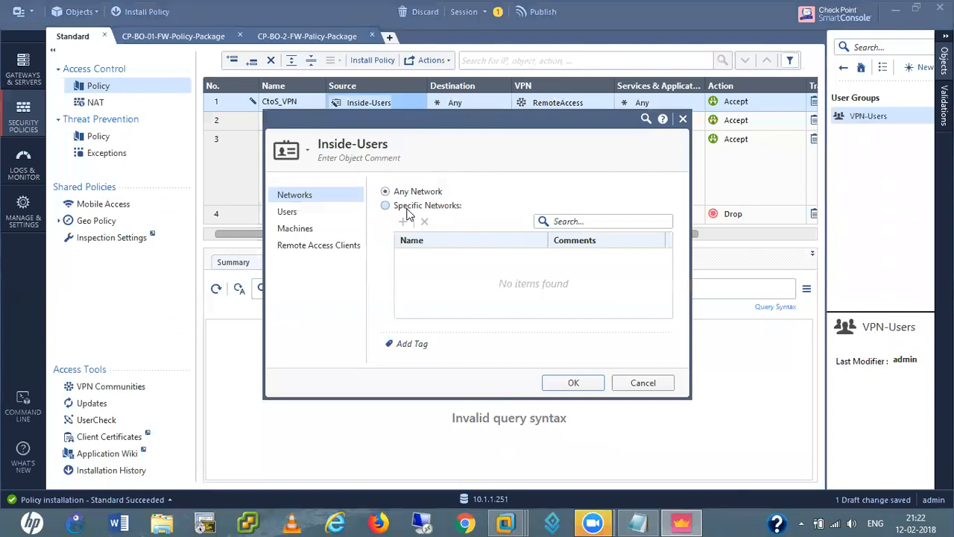
click(297, 213)
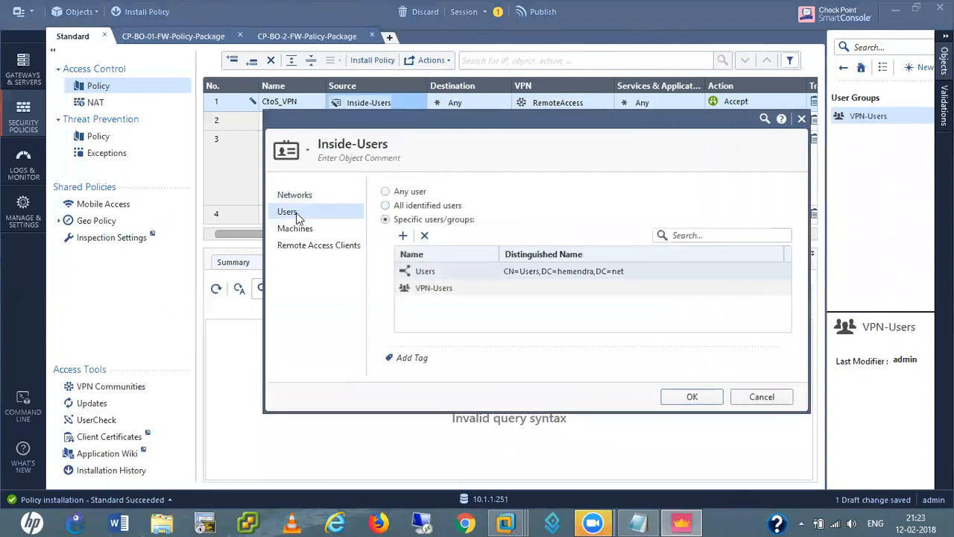
click(302, 229)
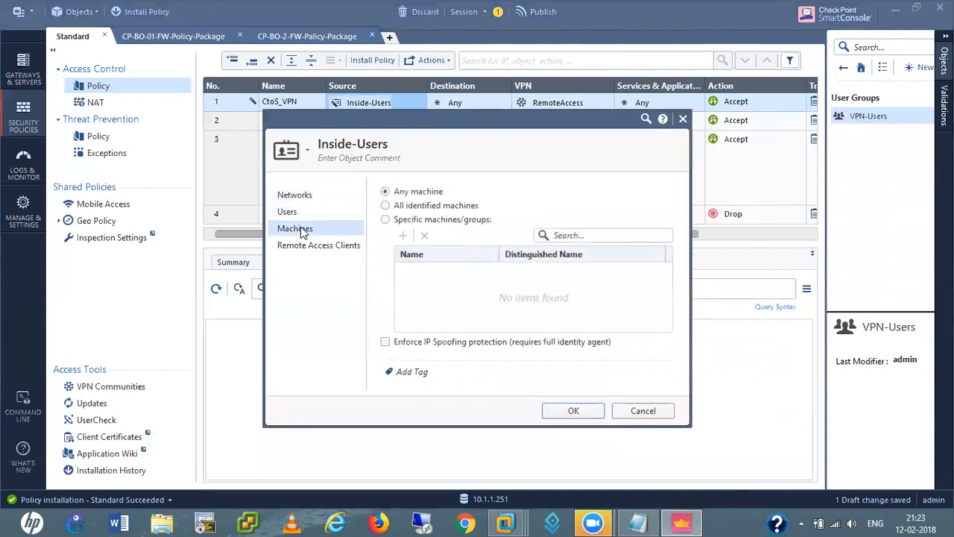
click(310, 245)
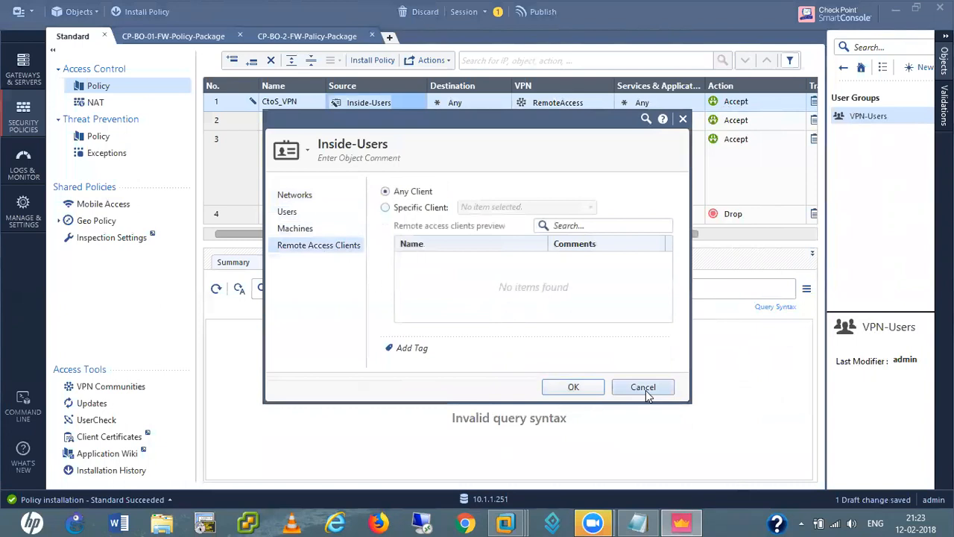
click(644, 387)
right_click(367, 105)
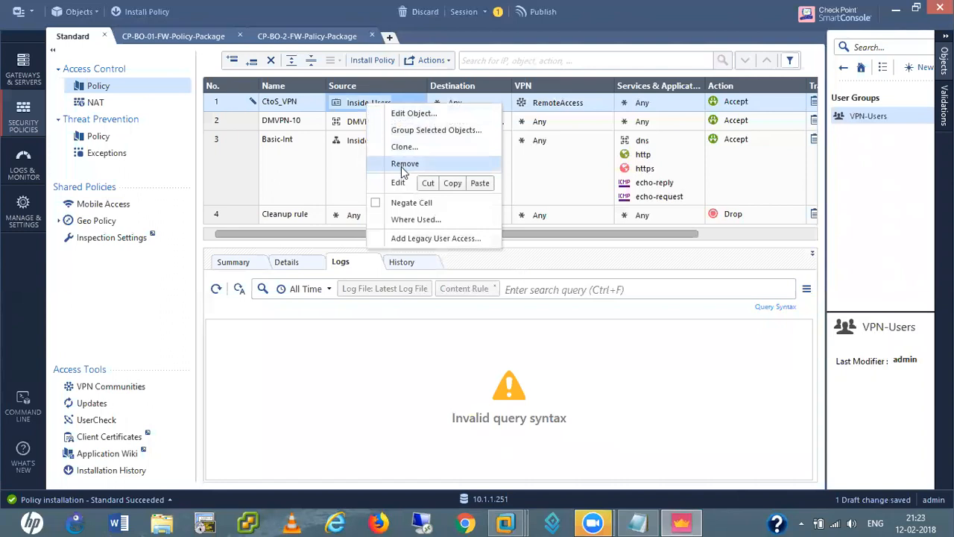
click(402, 164)
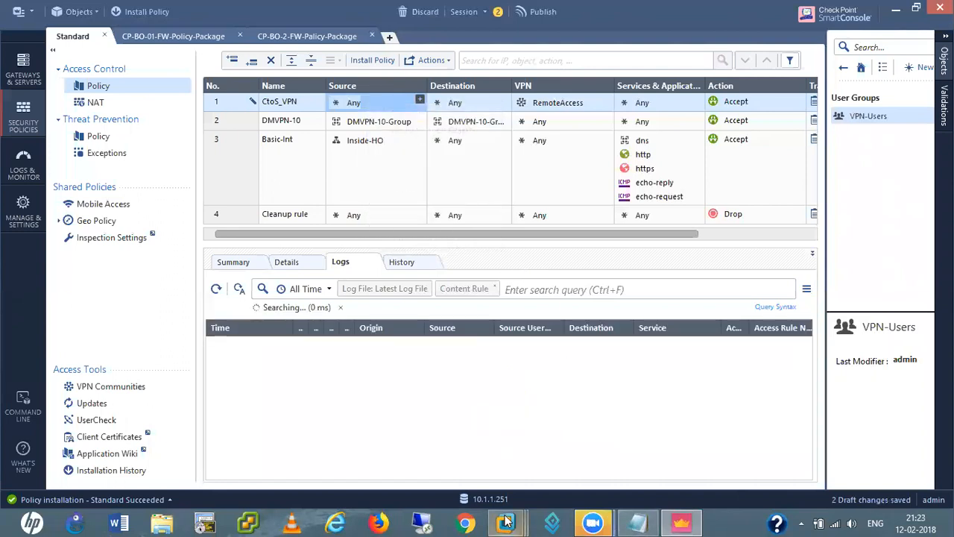
Finish the Check Point VPN wizard and restart the Win XP Pro VM now
mouse_move(506, 521)
click(697, 415)
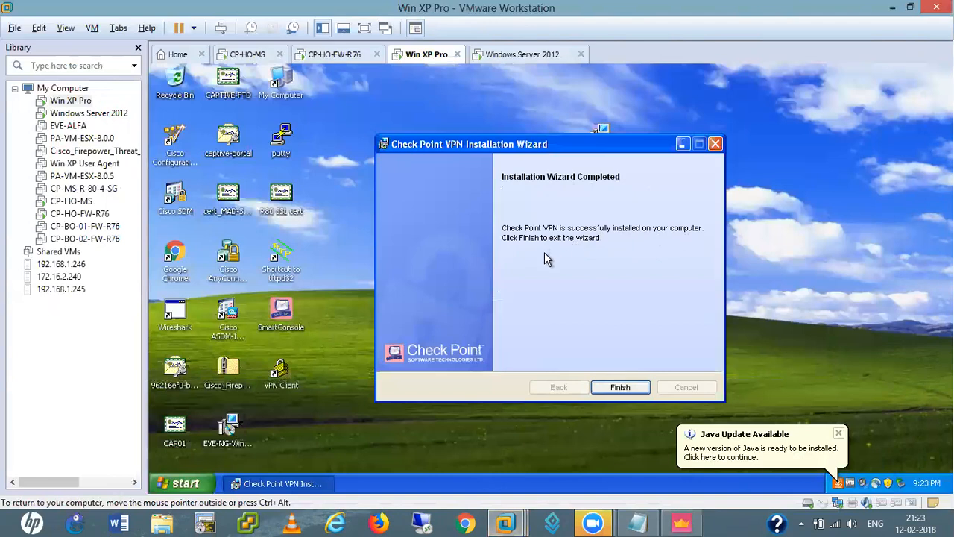
click(615, 388)
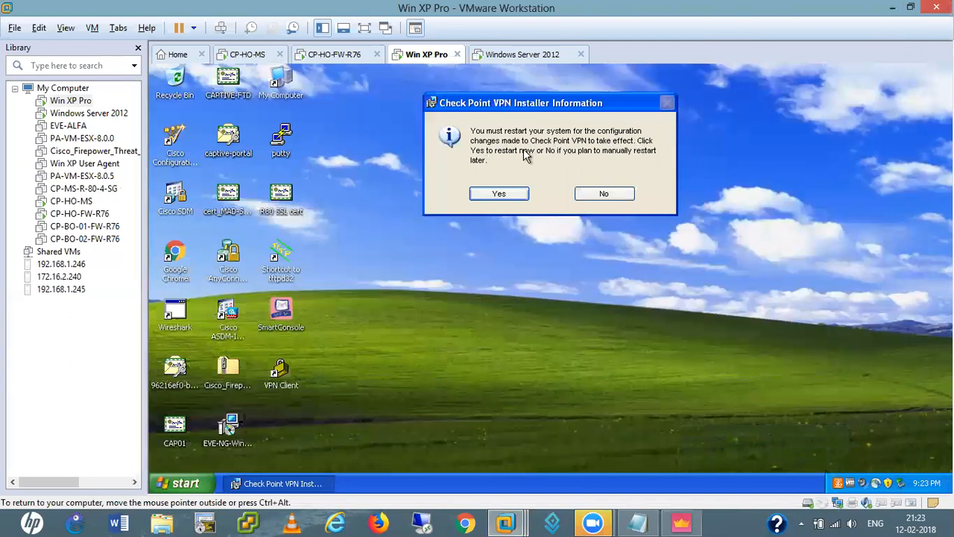
click(498, 194)
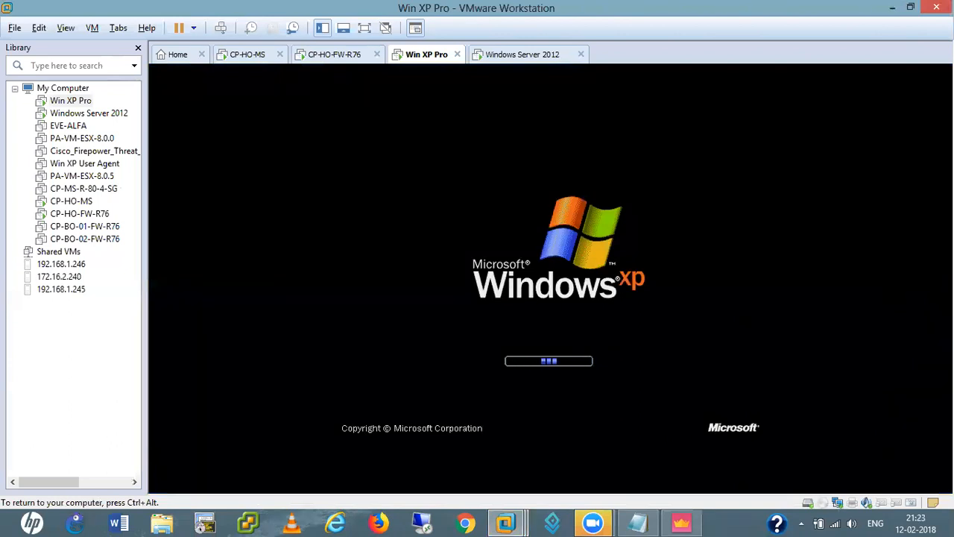
key(ctrl+alt)
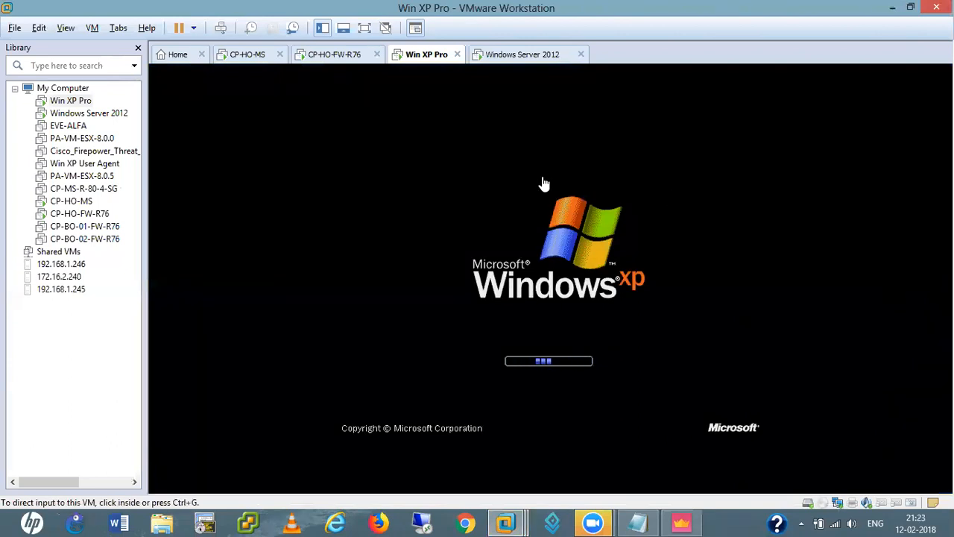